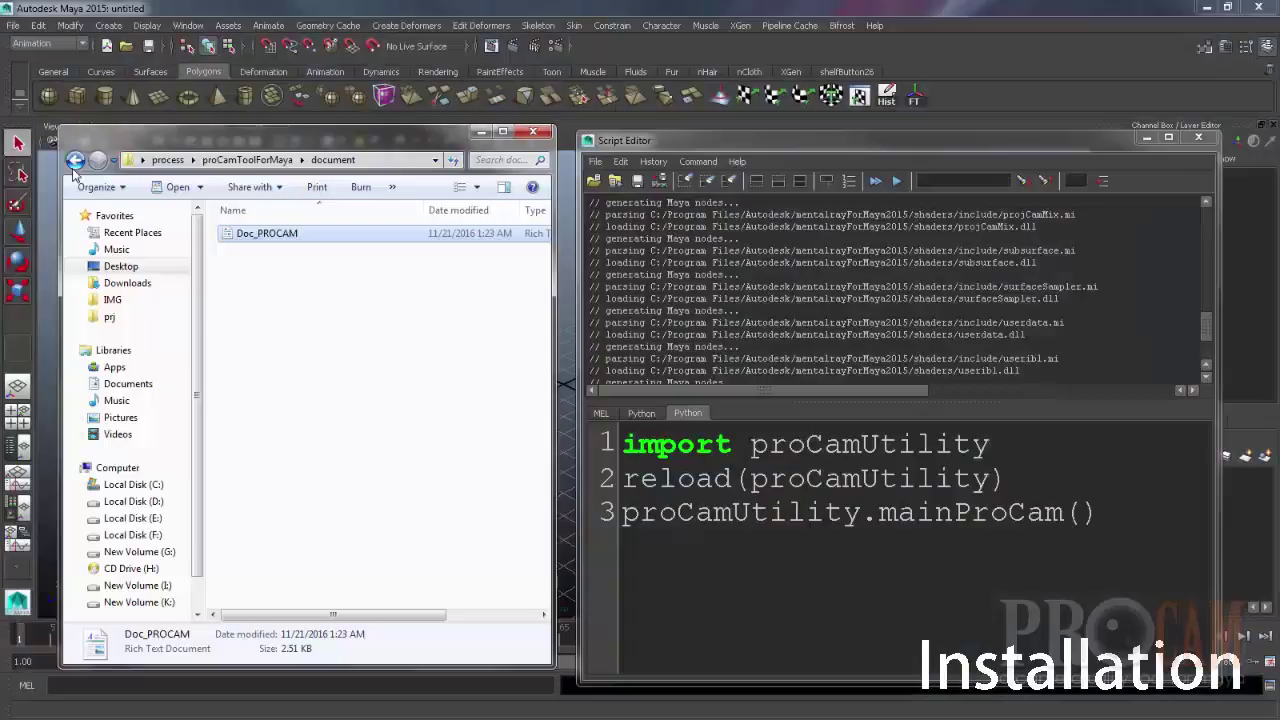
- Add the three-line proCamUtility launch script from the Doc_PROCAM instructions to the Polygons shelf as a Python button
{"action": "left_click", "coordinate": [75, 160]}
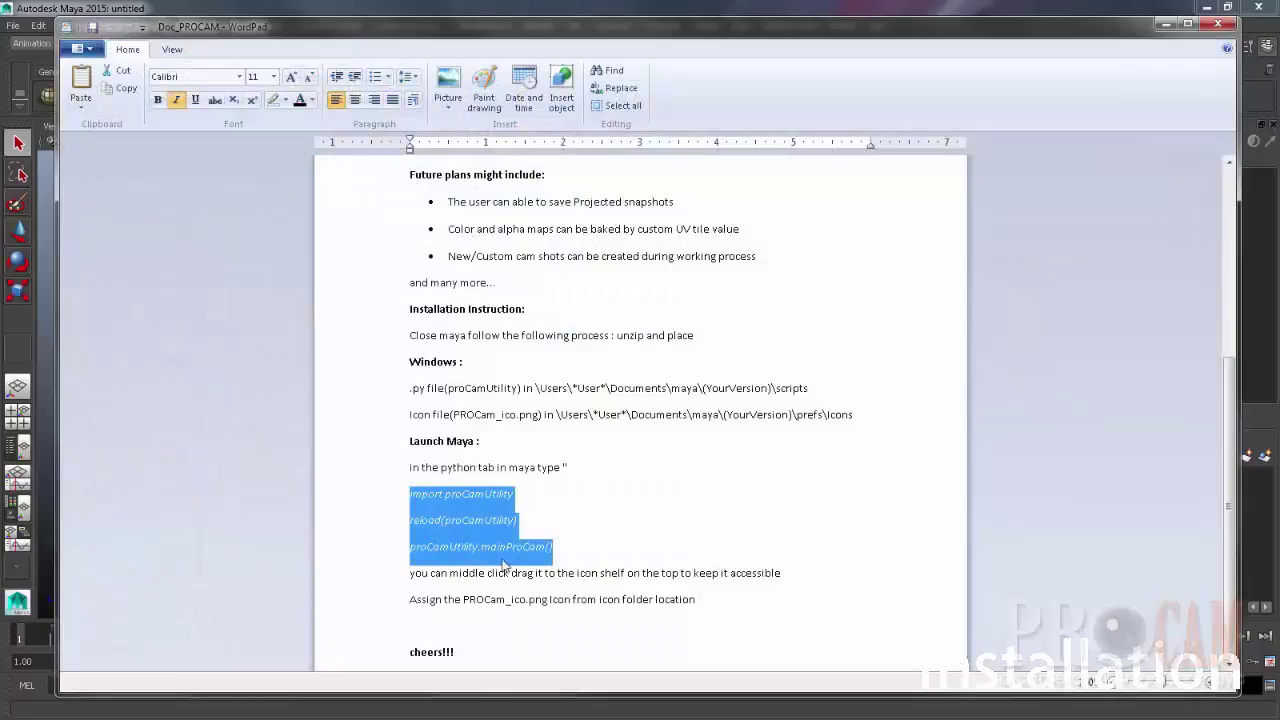
{"action": "left_click", "coordinate": [657, 490]}
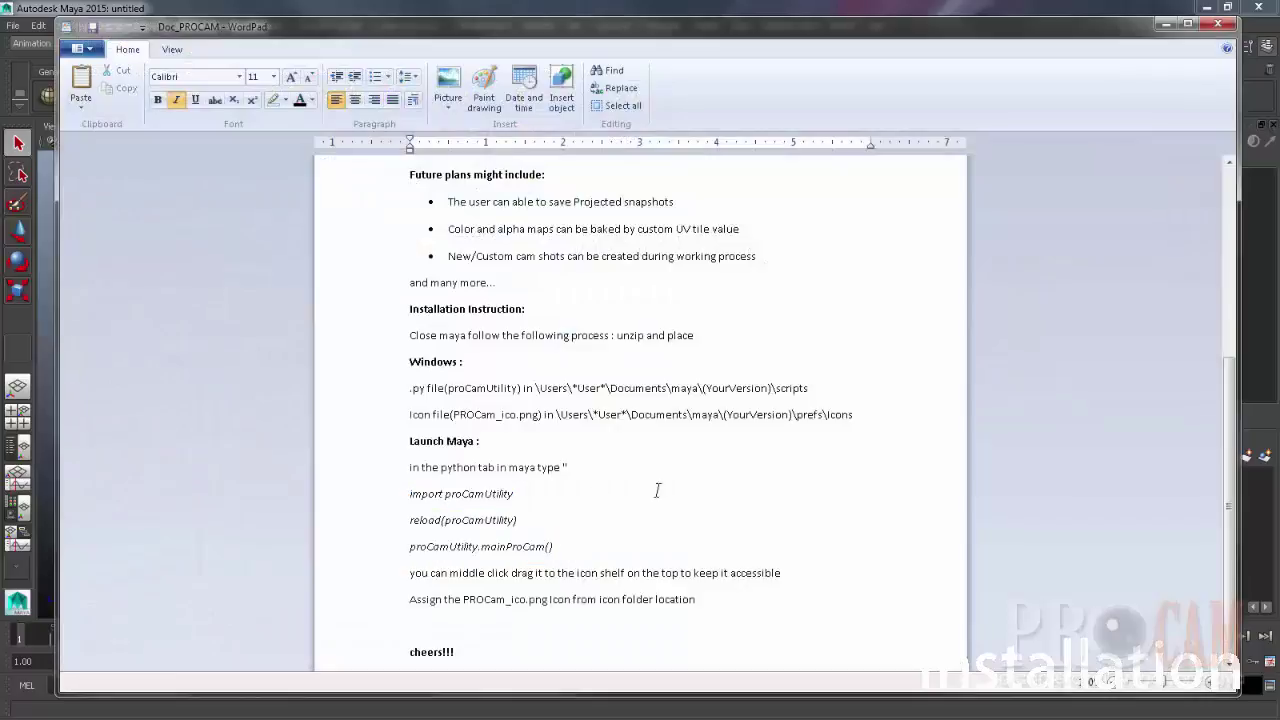
{"action": "left_click_drag", "start_coordinate": [570, 552], "coordinate": [427, 500]}
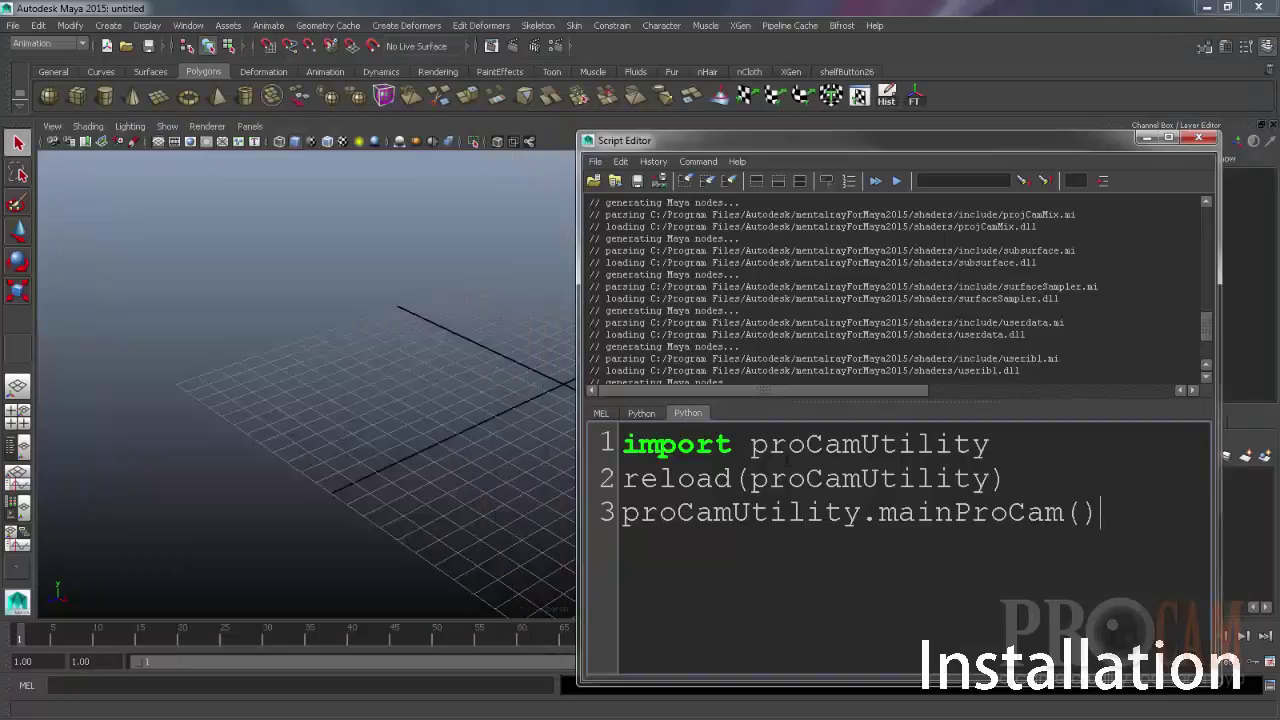
{"action": "left_click_drag", "start_coordinate": [1100, 512], "coordinate": [610, 450]}
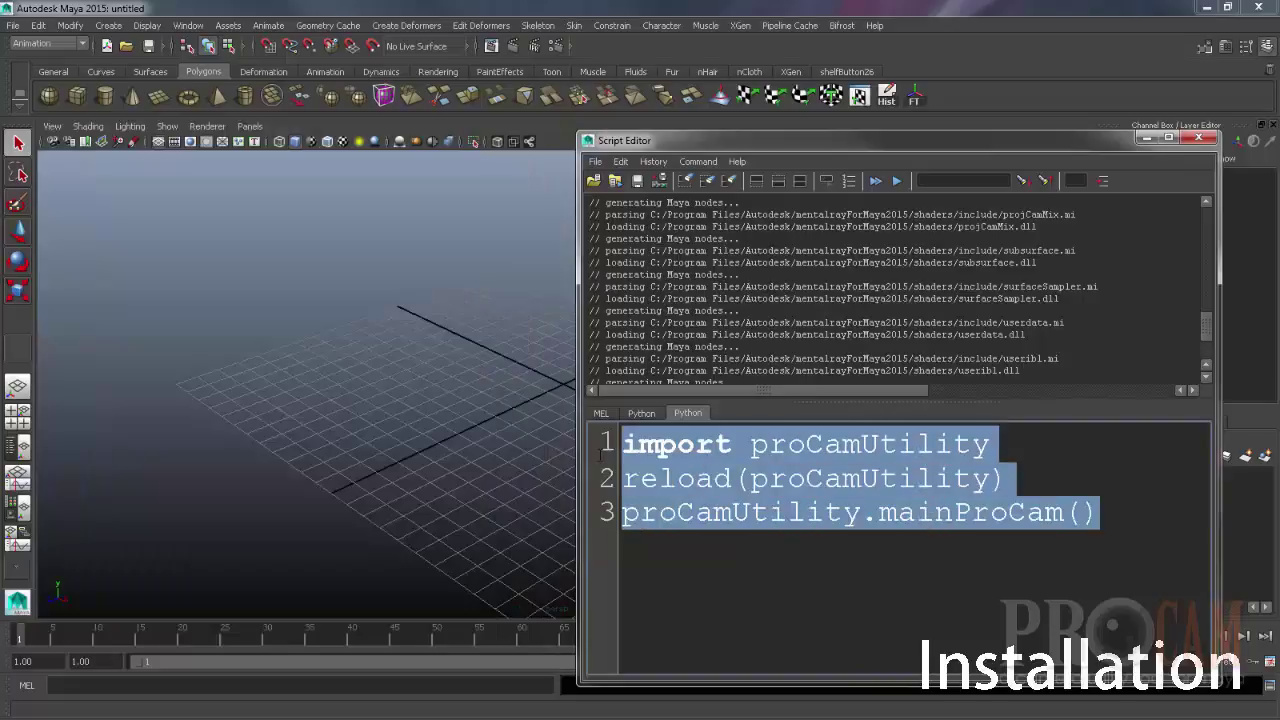
{"action": "middle_click_drag", "start_coordinate": [957, 112], "coordinate": [958, 110]}
- Edit the new shelf button to use PROCam_ico.png as its icon and PROCAM as its tooltip
{"action": "right_click", "coordinate": [942, 93]}
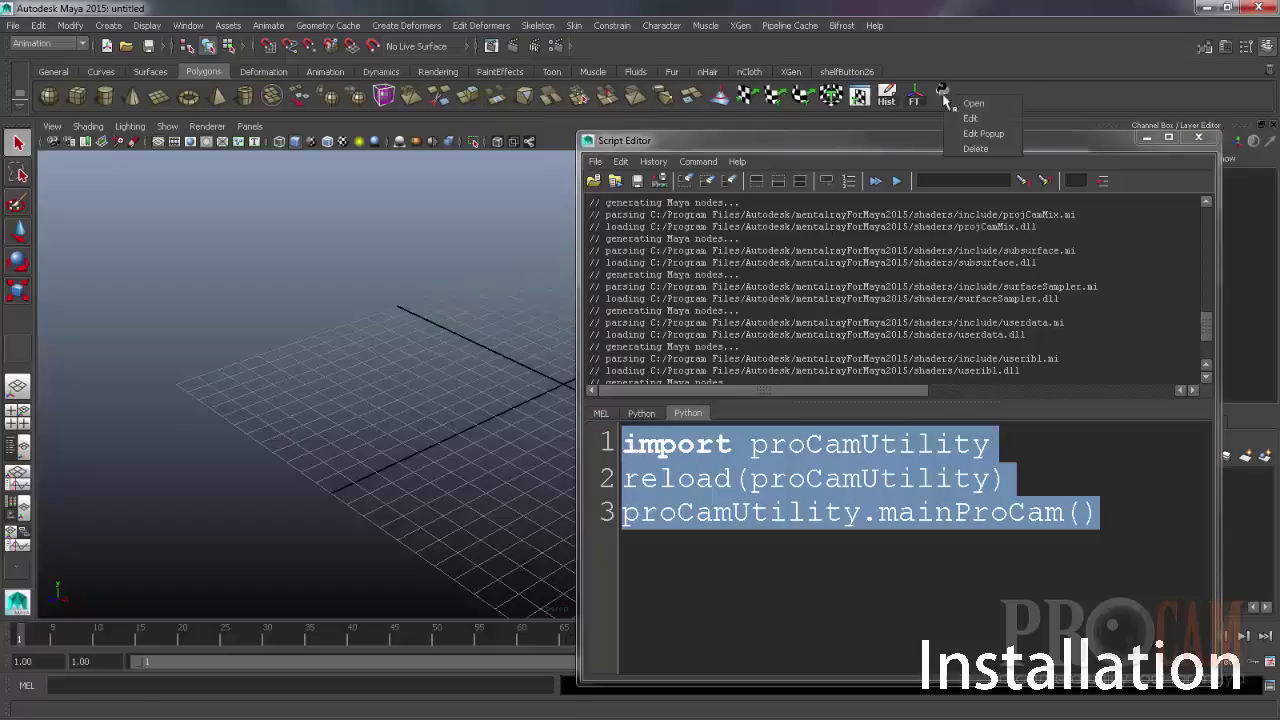
{"action": "left_click", "coordinate": [956, 119]}
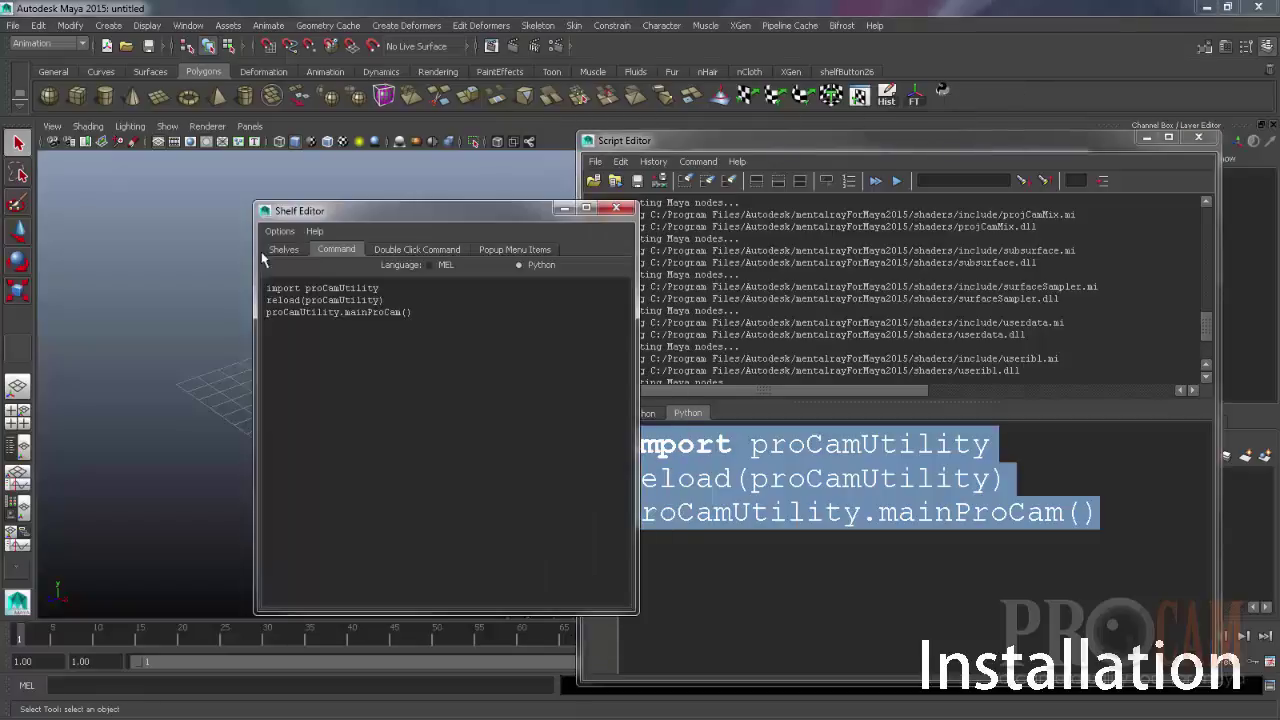
{"action": "left_click", "coordinate": [594, 449]}
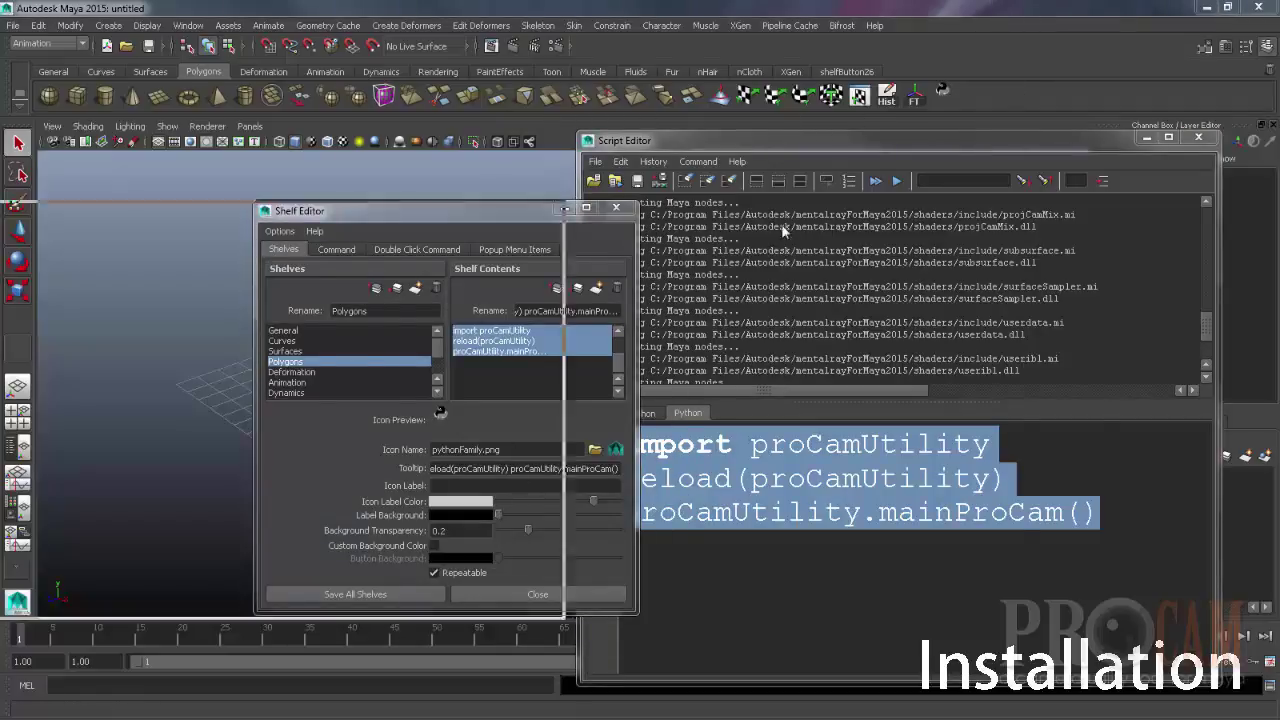
{"action": "left_click", "coordinate": [540, 297]}
{"action": "double_click", "coordinate": [540, 297]}
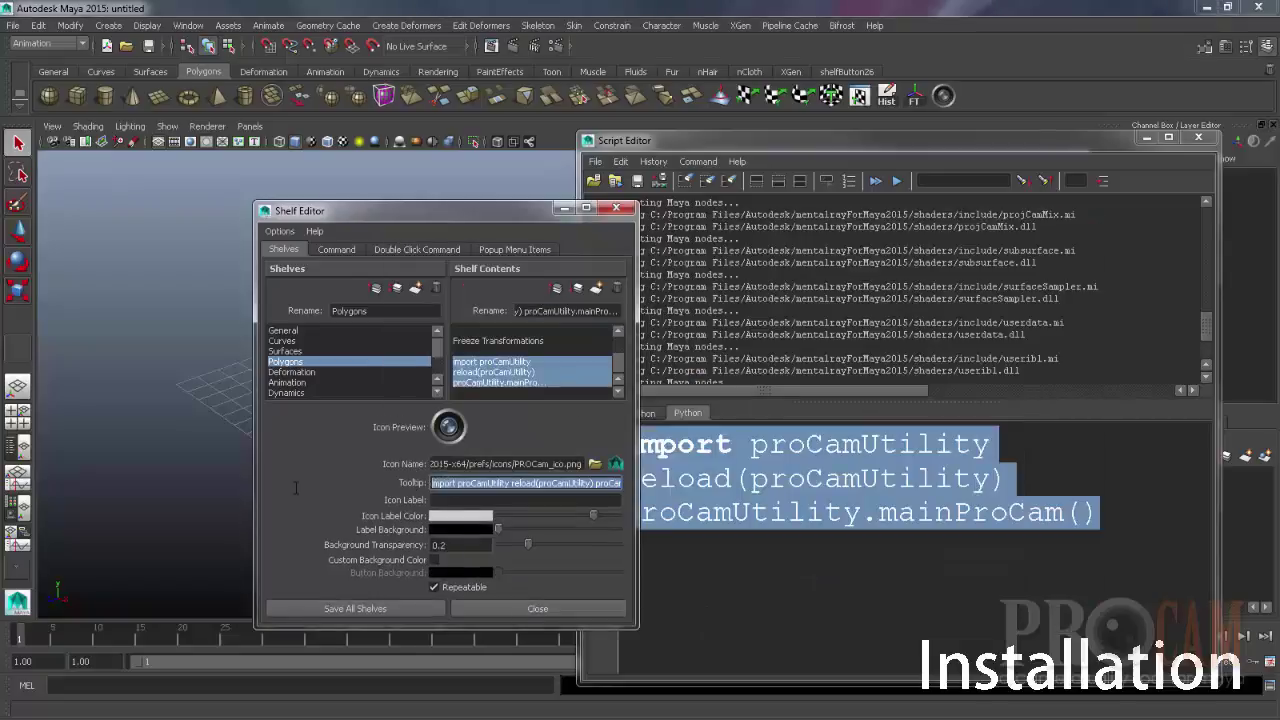
{"action": "left_click", "coordinate": [500, 483]}
{"action": "type", "text": "PR"}
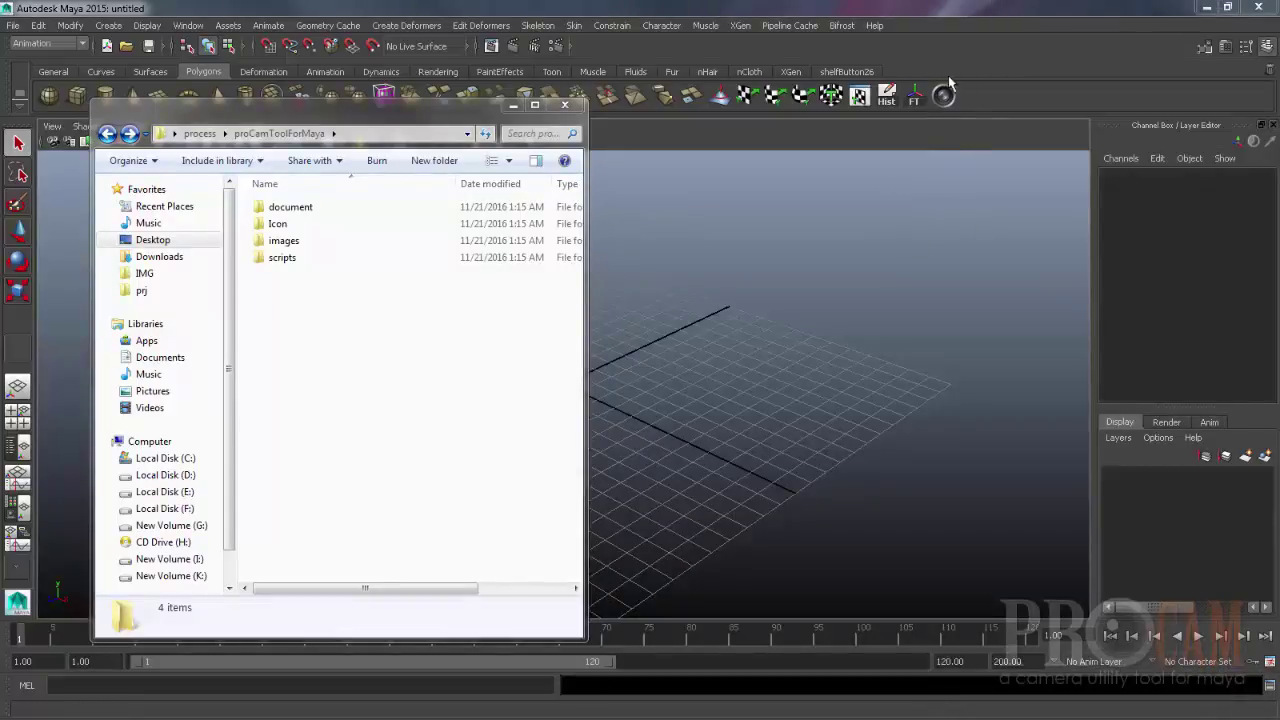
- Go up from proCamToolForMaya to the process folder and open its refimages folder
{"action": "left_click", "coordinate": [443, 309]}
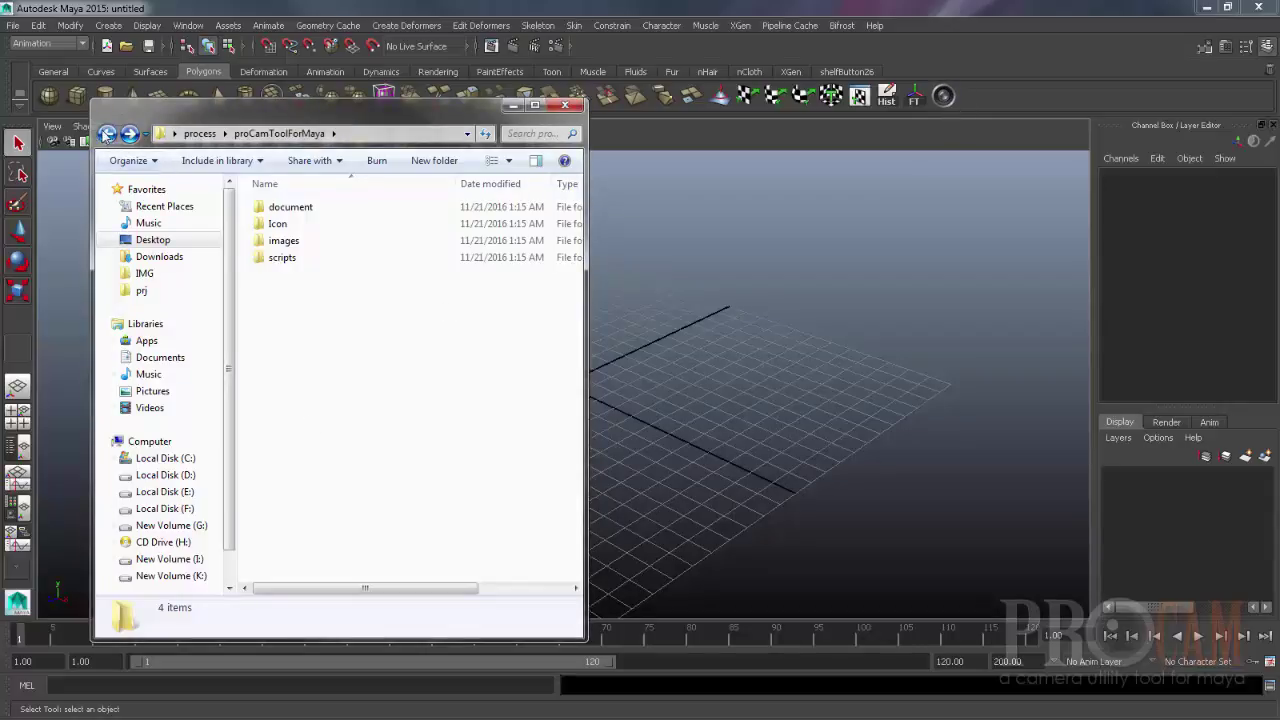
{"action": "left_click", "coordinate": [107, 133]}
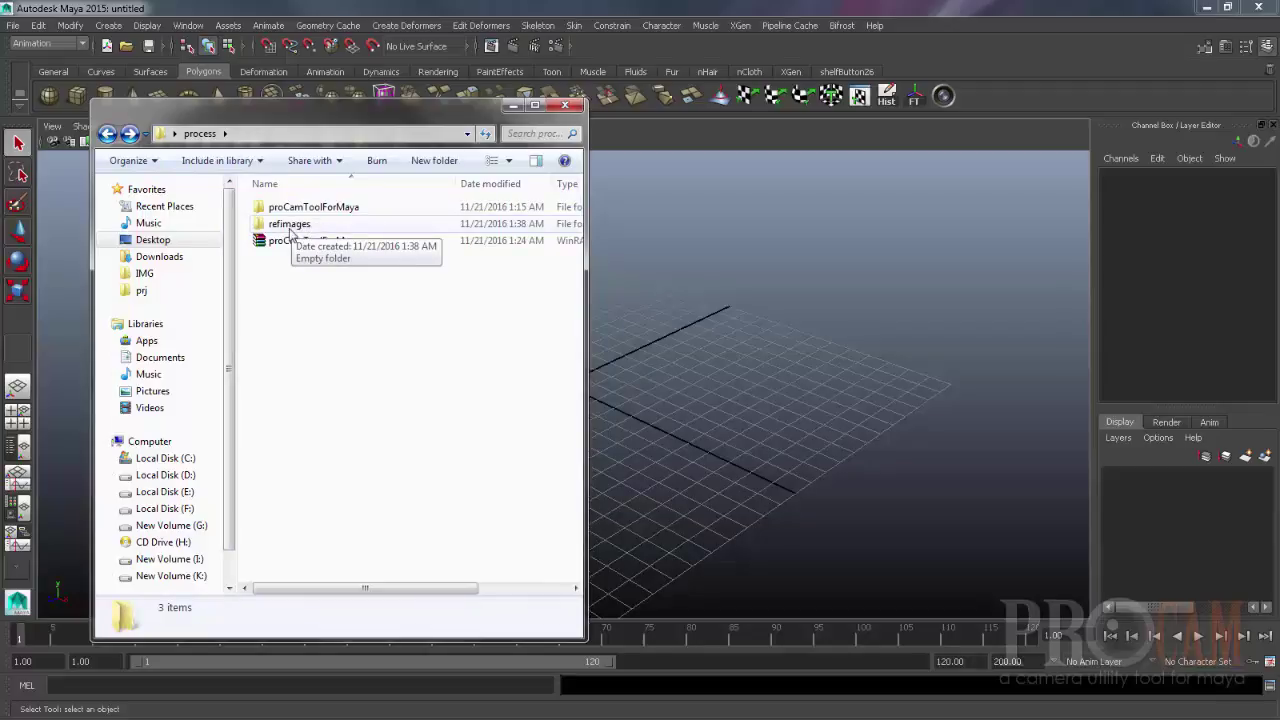
{"action": "double_click", "coordinate": [290, 229]}
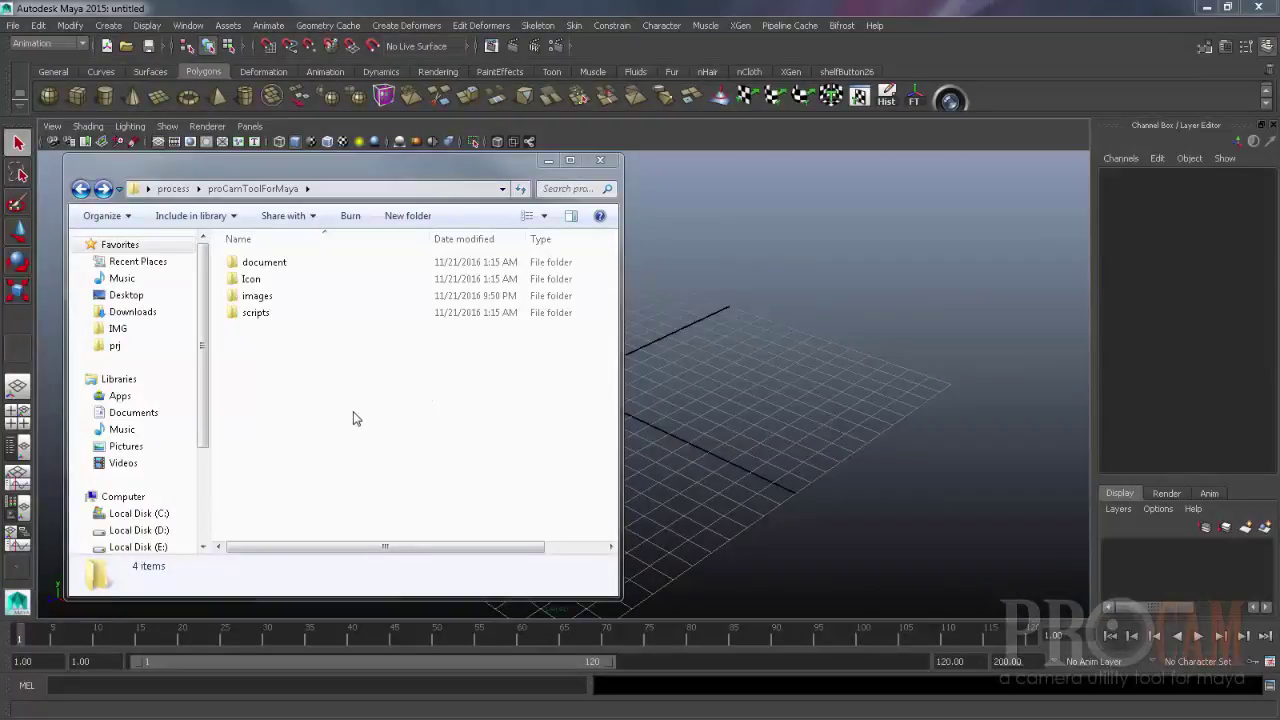
- Open the images folder in proCamToolForMaya and open the blank template ZZ1 in Photoshop
{"action": "left_click", "coordinate": [300, 416]}
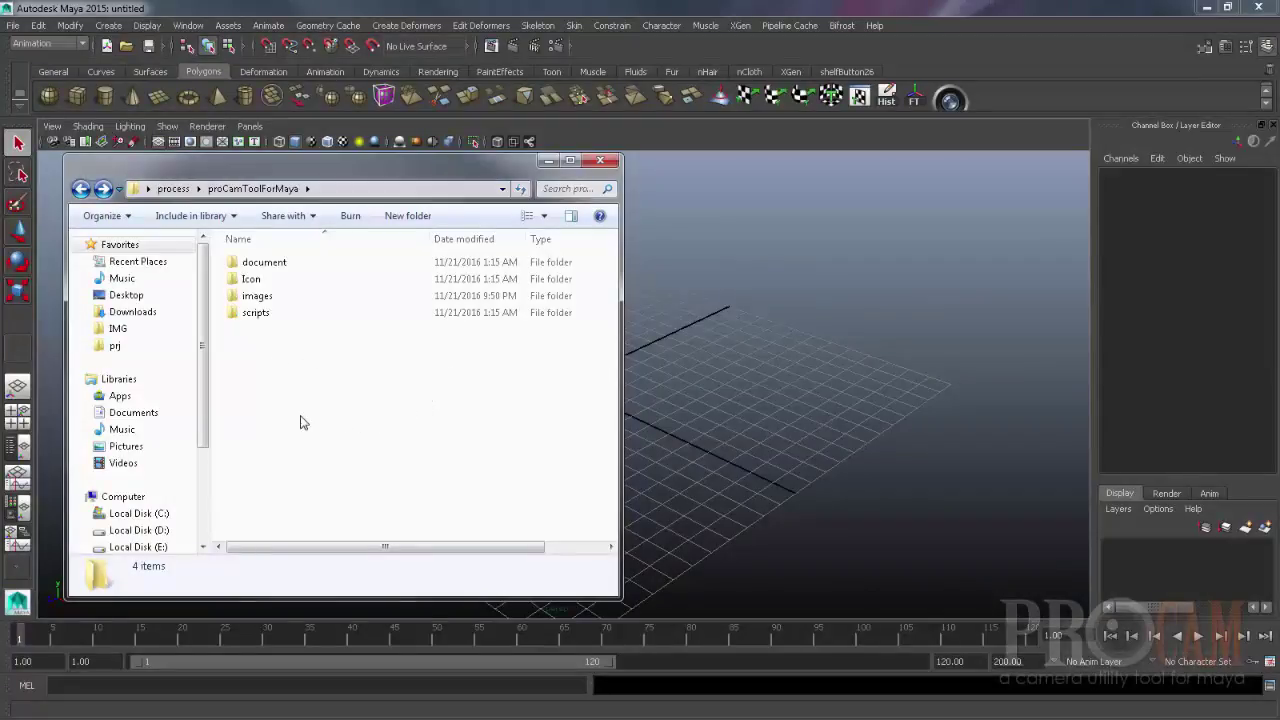
{"action": "double_click", "coordinate": [257, 296]}
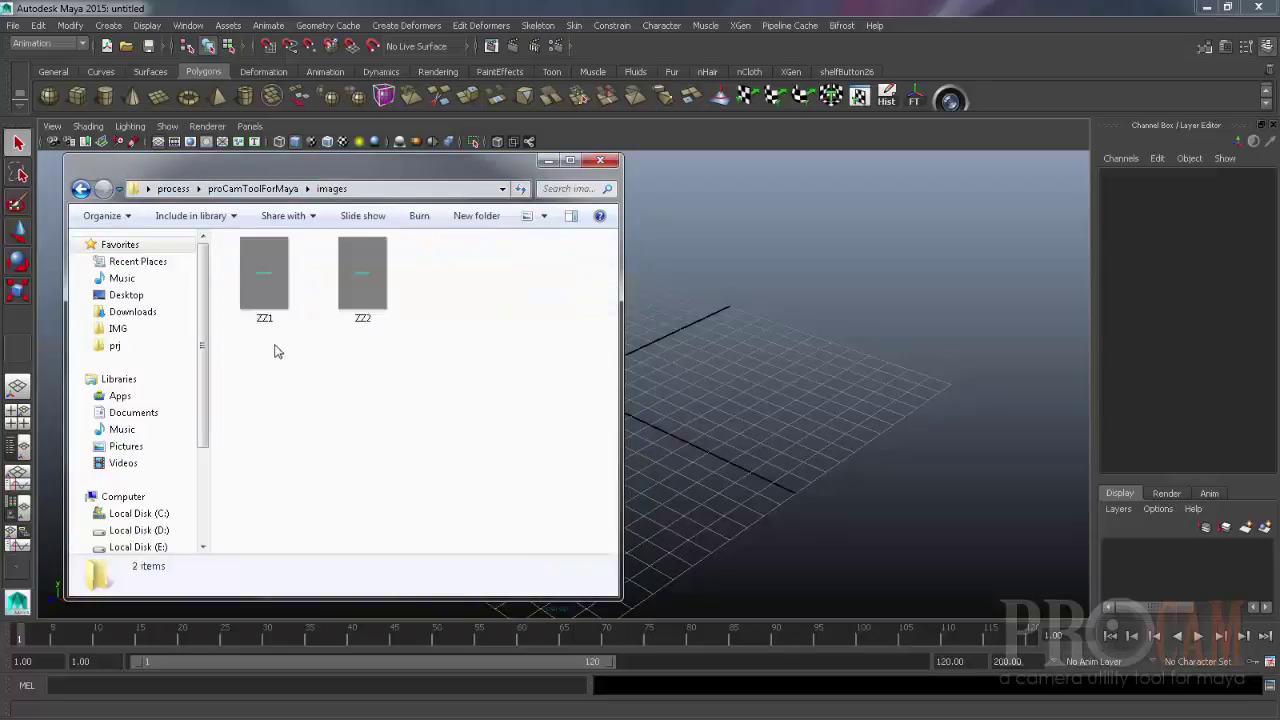
{"action": "left_click_drag", "start_coordinate": [275, 345], "coordinate": [400, 286]}
{"action": "left_click", "coordinate": [295, 352]}
{"action": "left_click", "coordinate": [265, 285]}
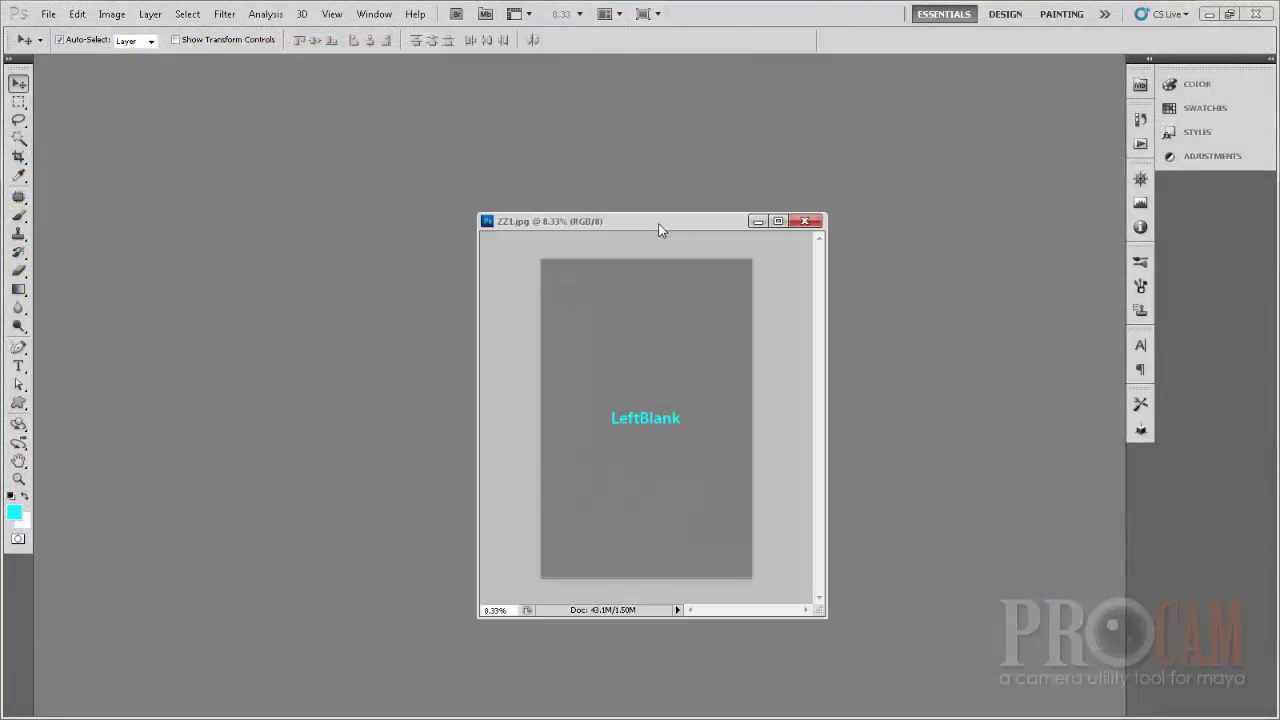
- Dock the ZZ1.jpg document and check its pixel dimensions without changing them
{"action": "left_click_drag", "start_coordinate": [657, 222], "coordinate": [646, 64]}
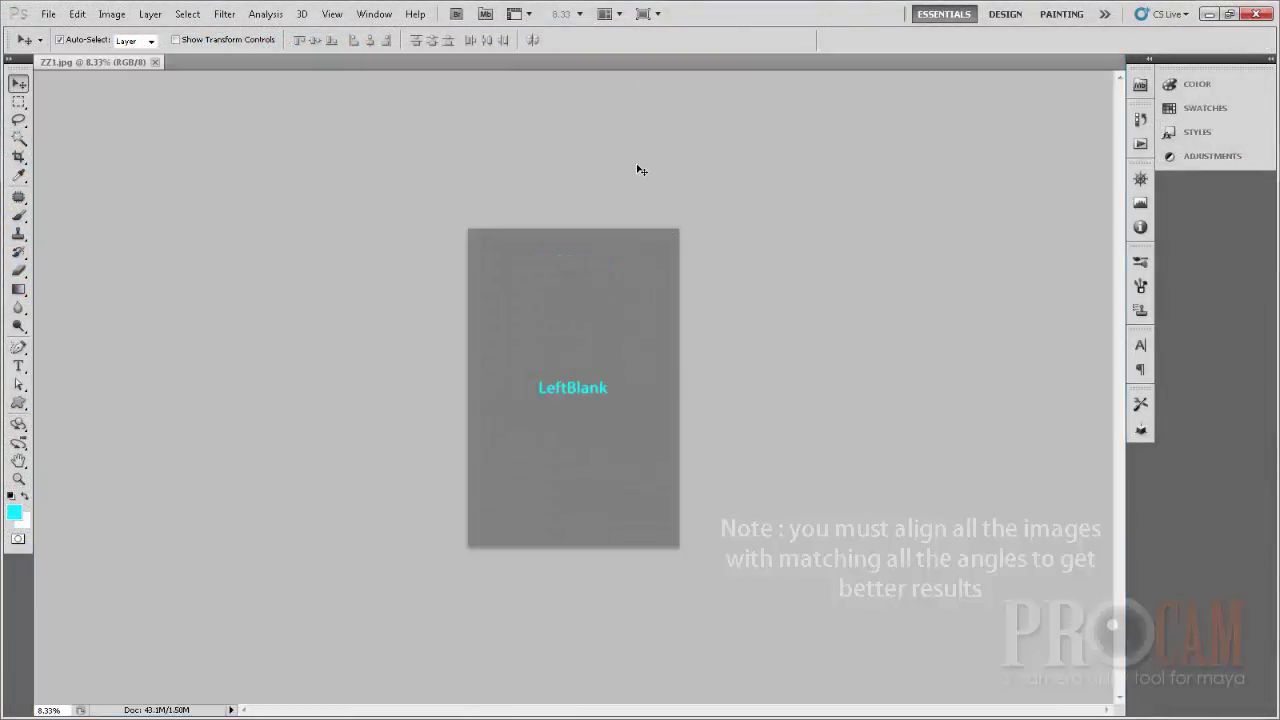
{"action": "key", "text": "ctrl+alt+i"}
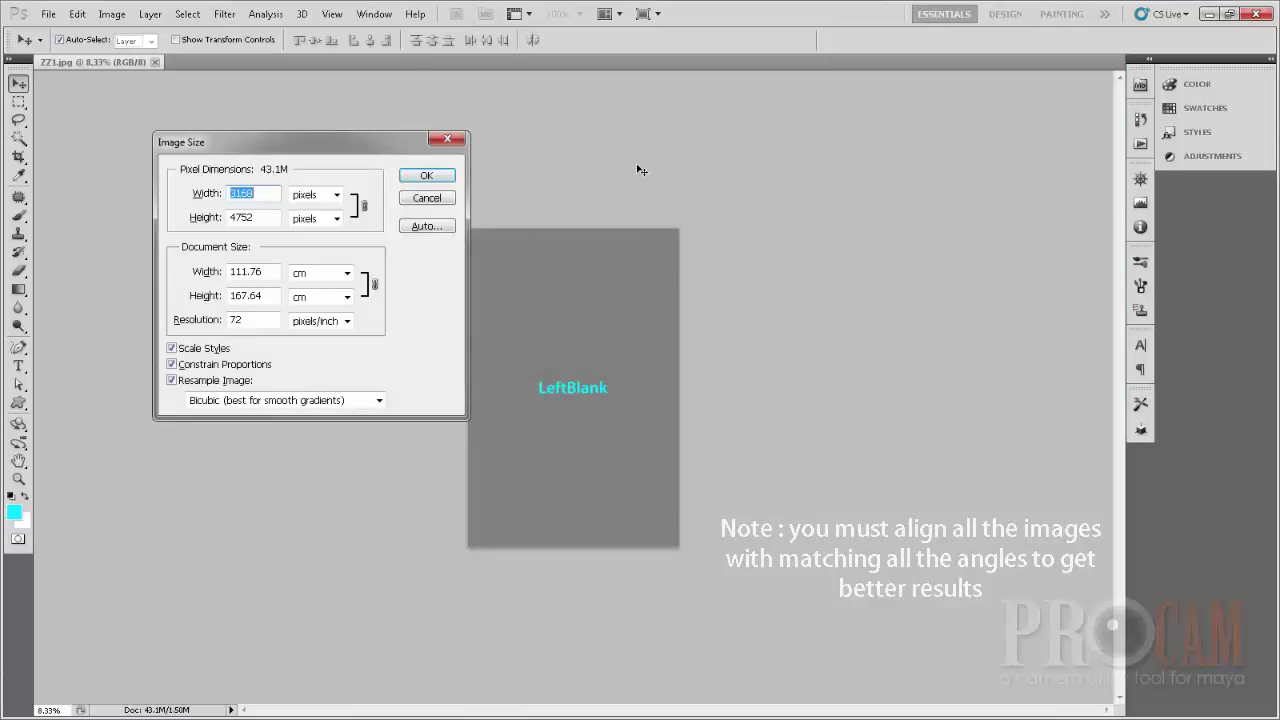
{"action": "left_click", "coordinate": [436, 198]}
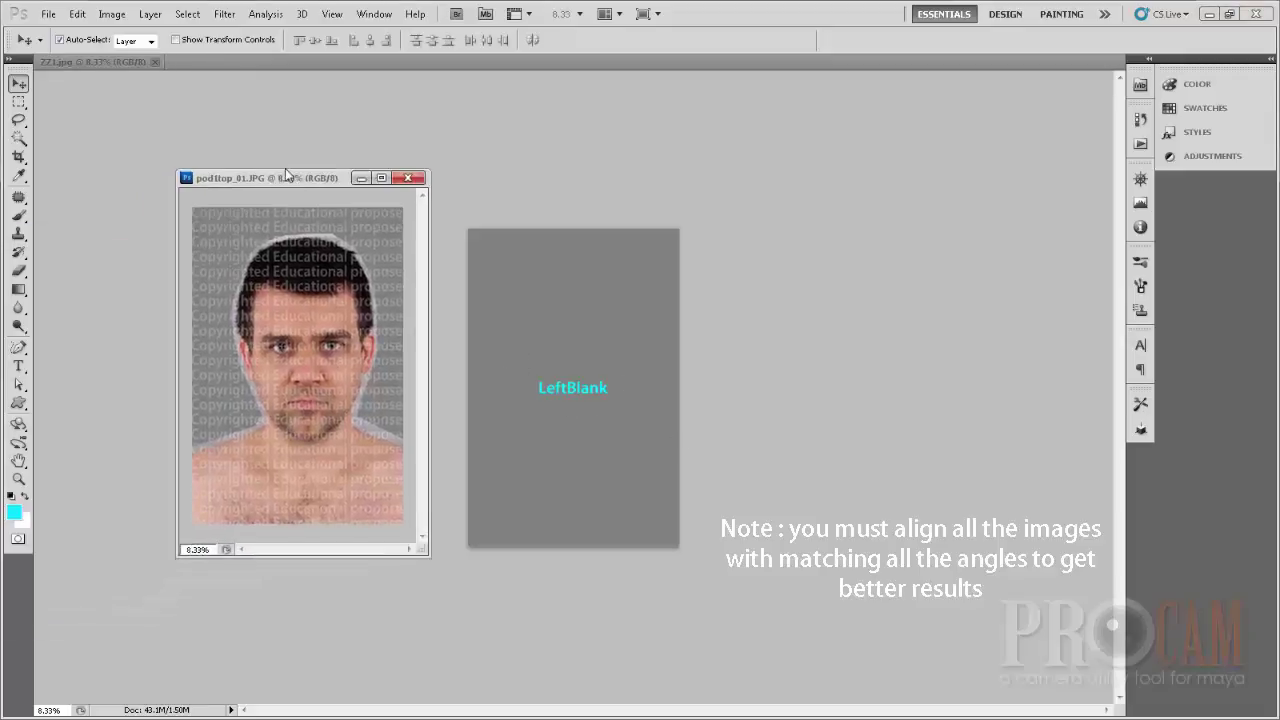
- Copy the front head photo onto the ZZ1 blank template as a layer and adjust its position there
{"action": "left_click_drag", "start_coordinate": [286, 169], "coordinate": [257, 156]}
{"action": "left_click_drag", "start_coordinate": [404, 533], "coordinate": [494, 617]}
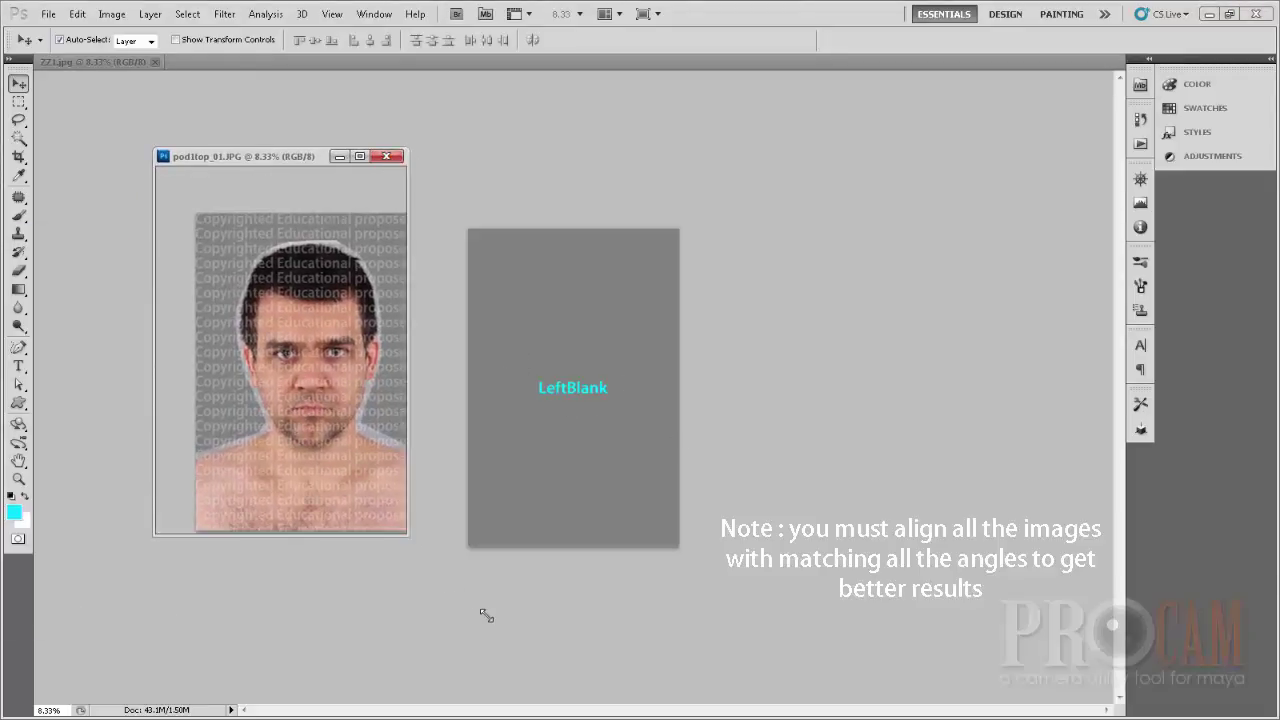
{"action": "left_click_drag", "start_coordinate": [302, 314], "coordinate": [585, 358]}
{"action": "left_click_drag", "start_coordinate": [343, 149], "coordinate": [230, 167]}
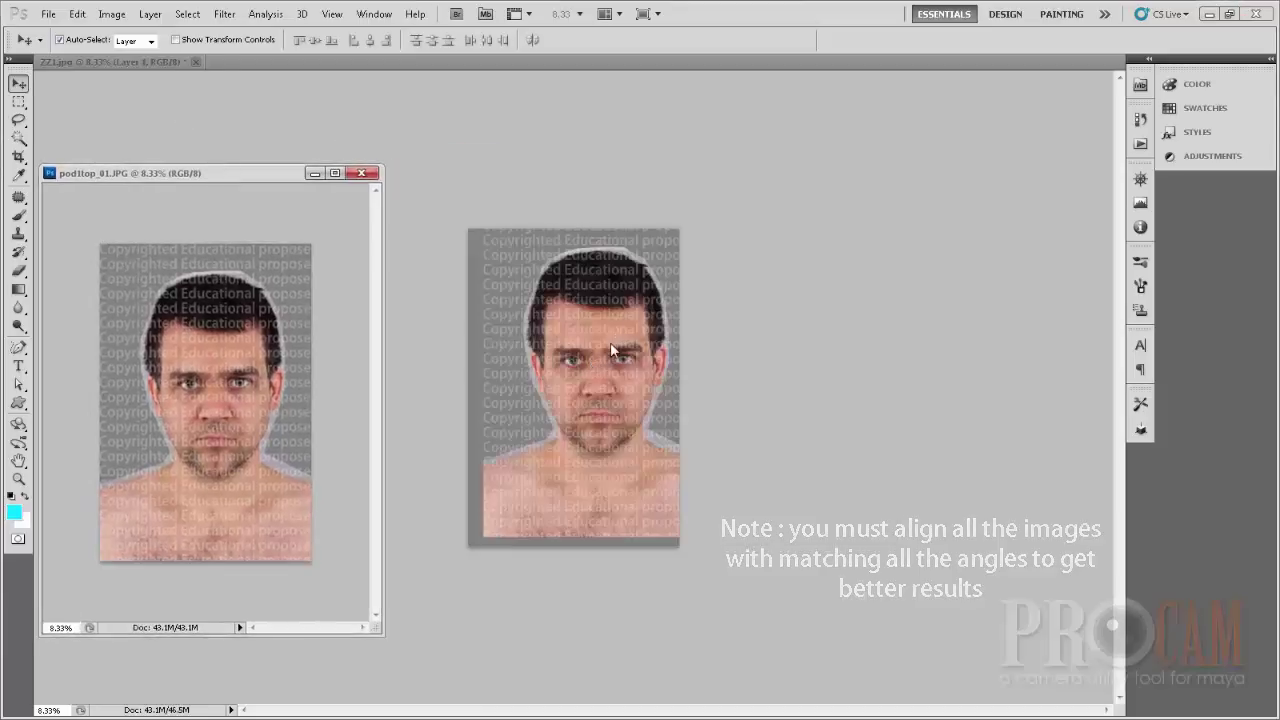
{"action": "left_click_drag", "start_coordinate": [610, 342], "coordinate": [610, 353]}
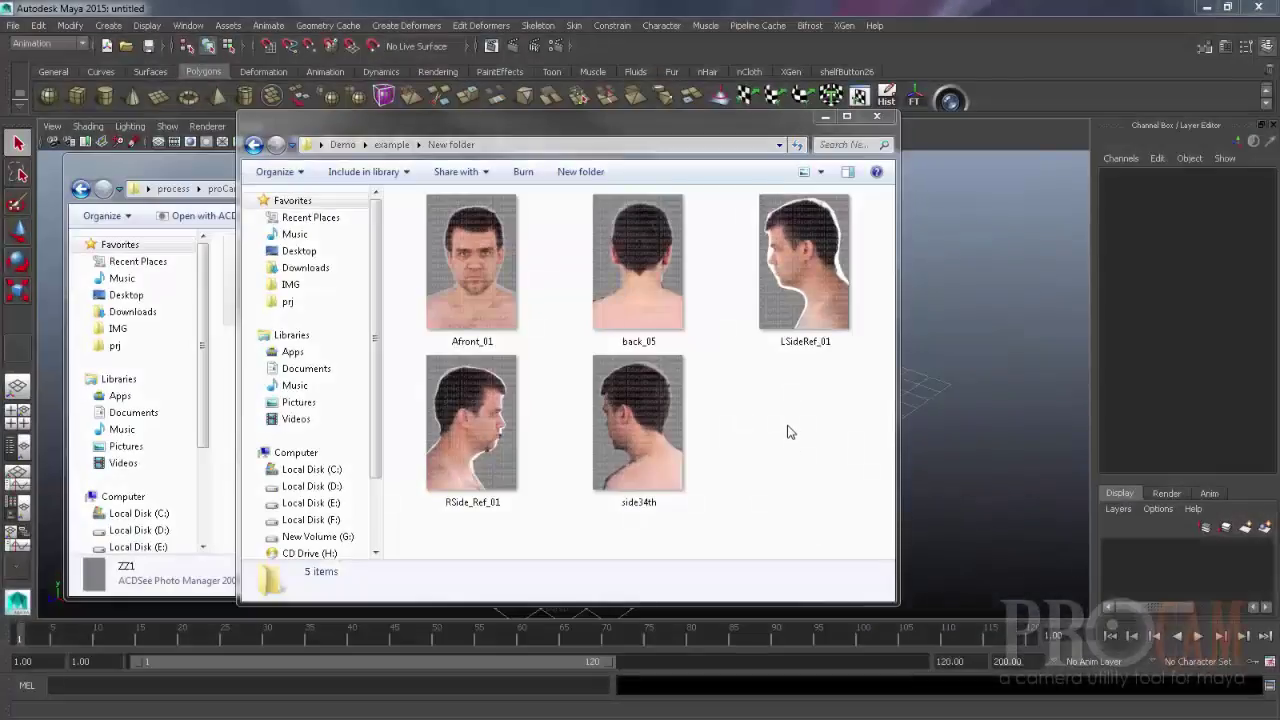
- Review the five aligned head reference images in the Demo example's New folder
{"action": "left_click_drag", "start_coordinate": [824, 470], "coordinate": [461, 258]}
{"action": "left_click", "coordinate": [818, 440]}
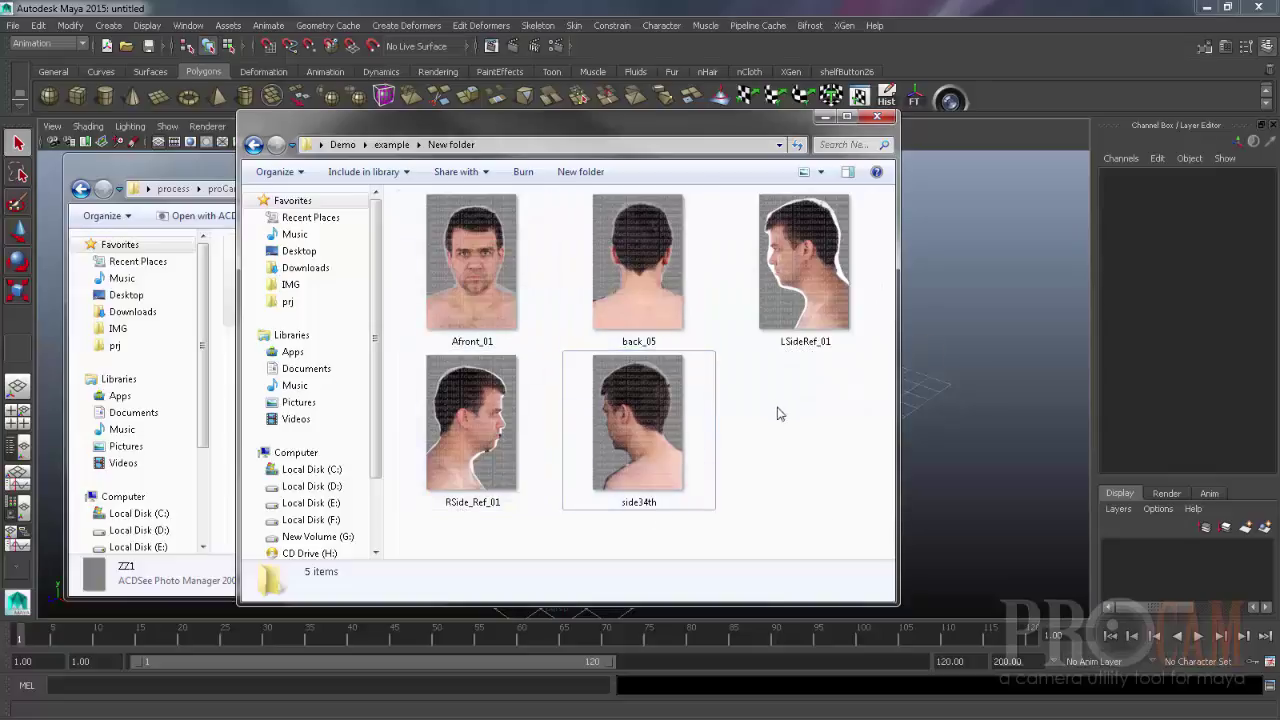
{"action": "left_click_drag", "start_coordinate": [787, 420], "coordinate": [500, 292]}
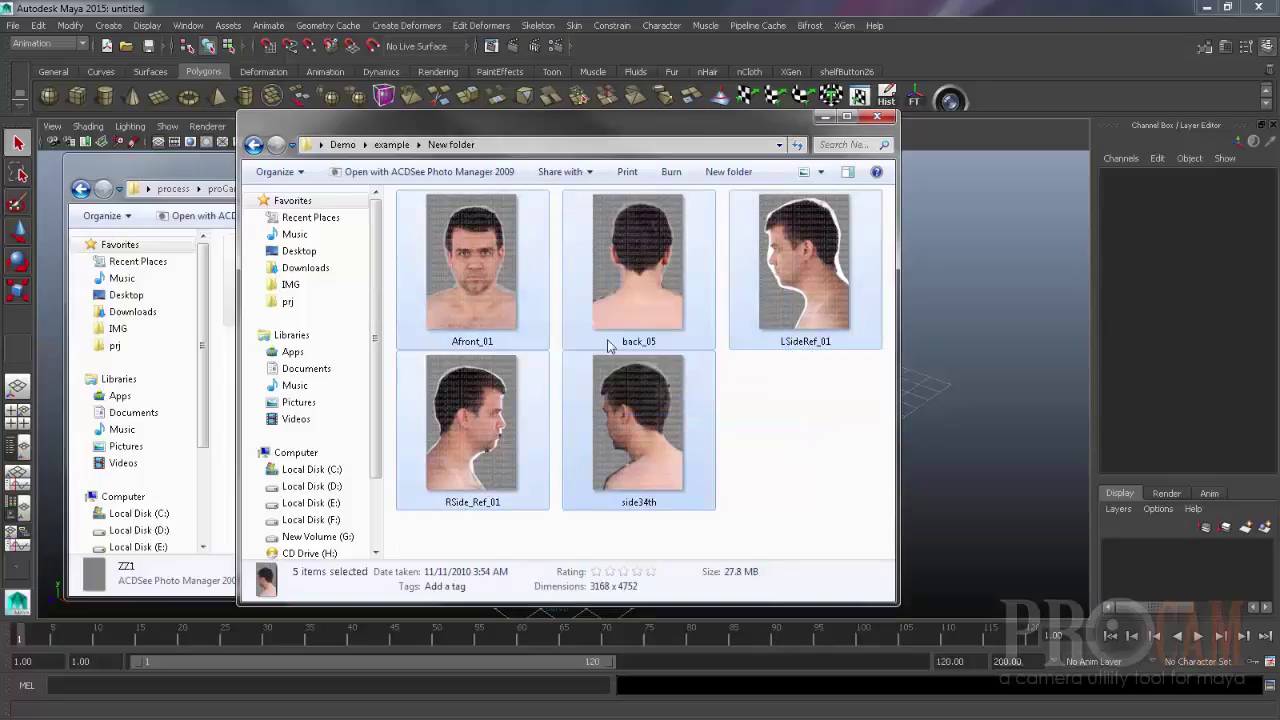
{"action": "left_click", "coordinate": [809, 443]}
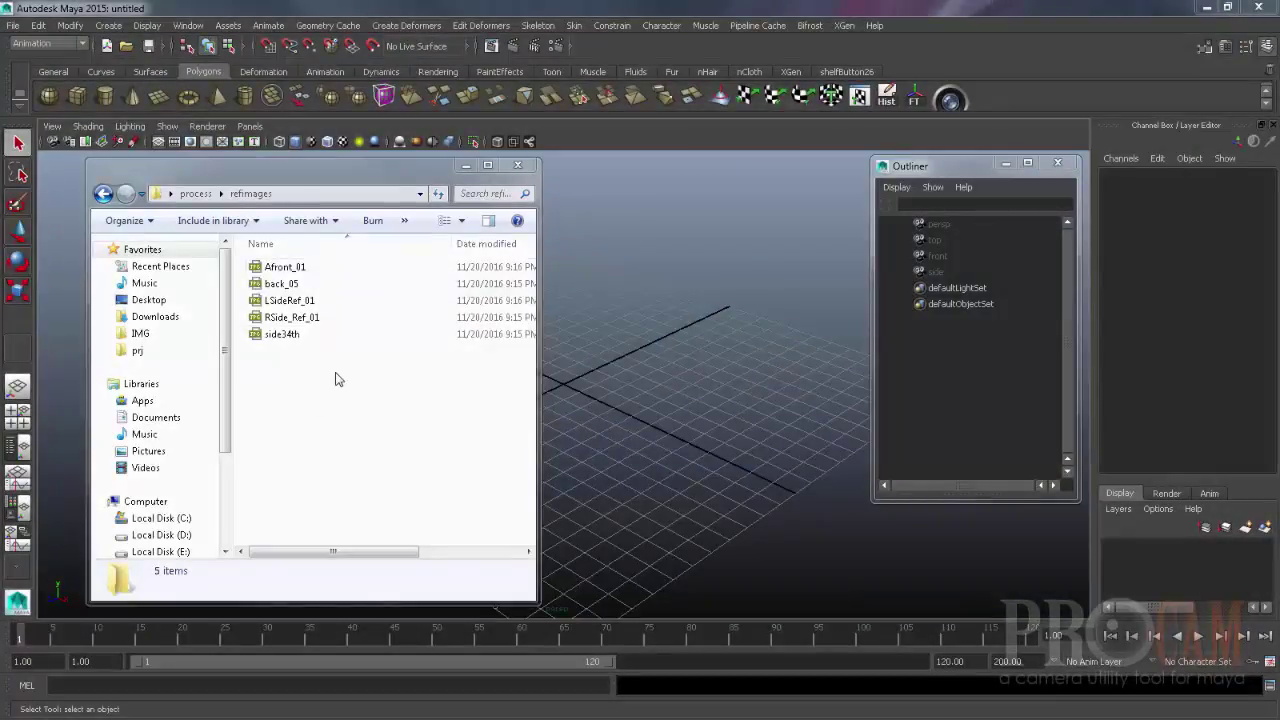
- Check the naming of the five reference images inside the refimages folder
{"action": "left_click_drag", "start_coordinate": [337, 377], "coordinate": [257, 275]}
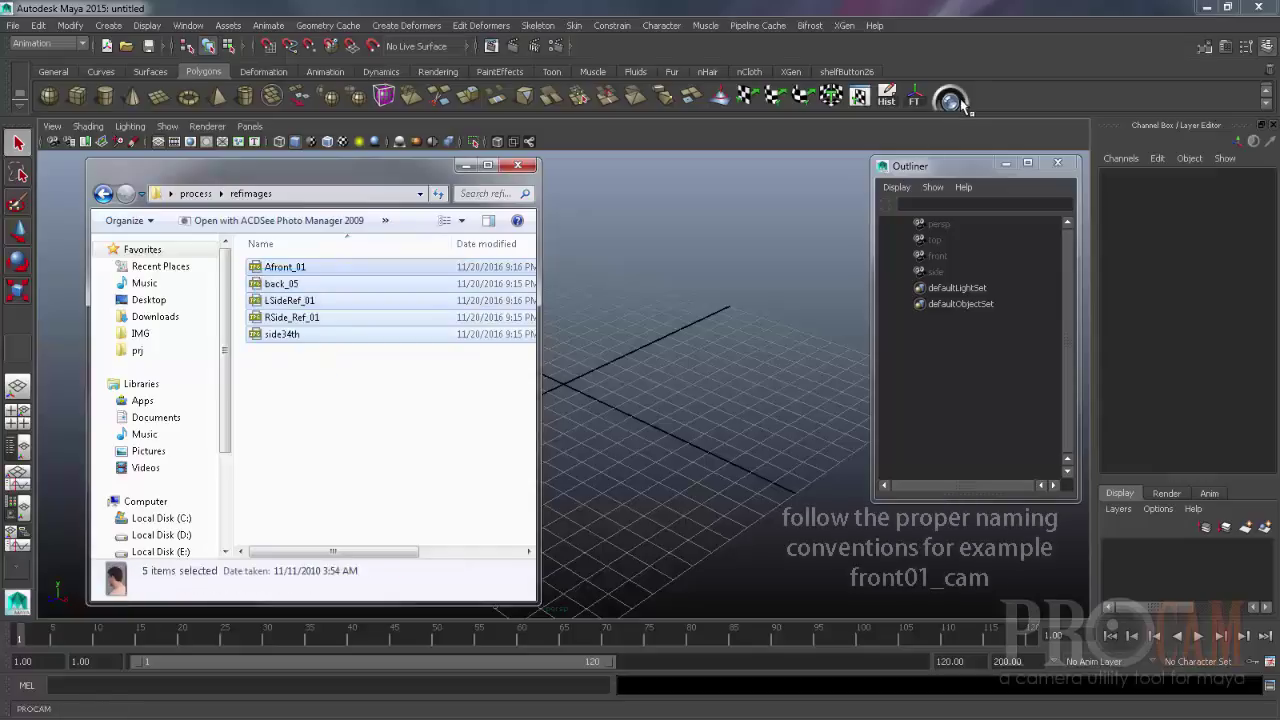
{"action": "left_click", "coordinate": [271, 429]}
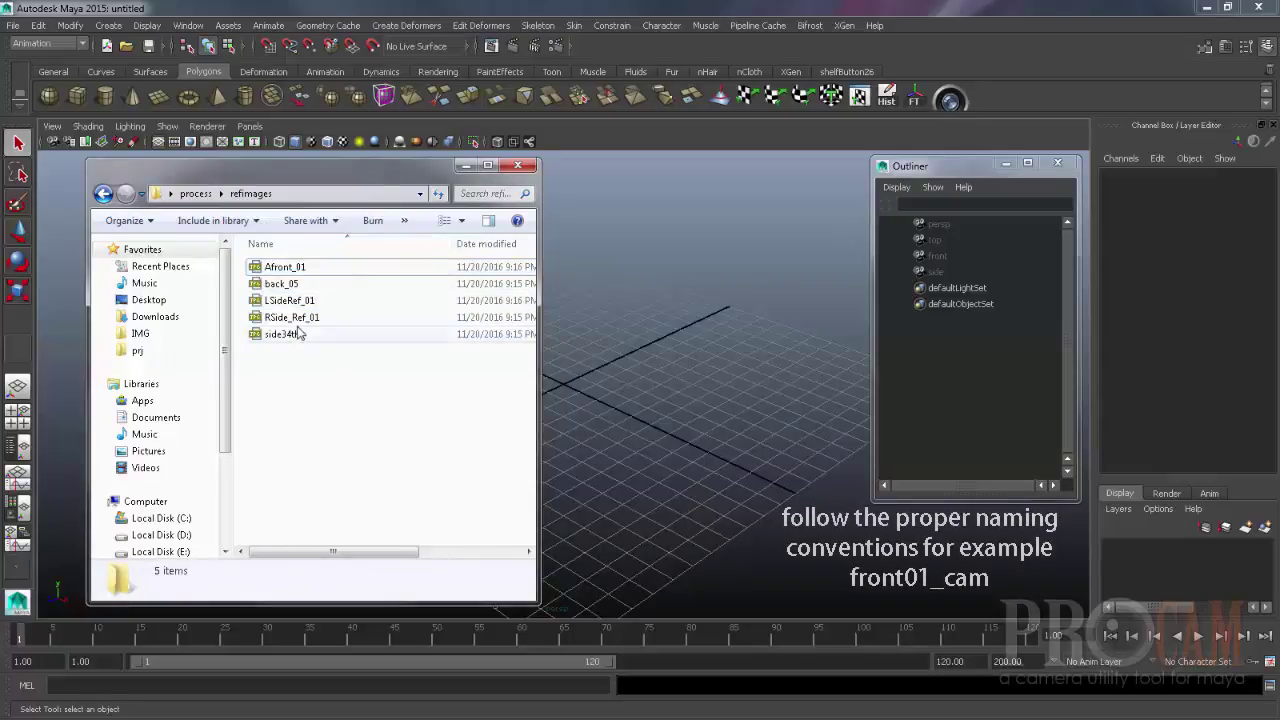
{"action": "left_click_drag", "start_coordinate": [327, 384], "coordinate": [256, 256]}
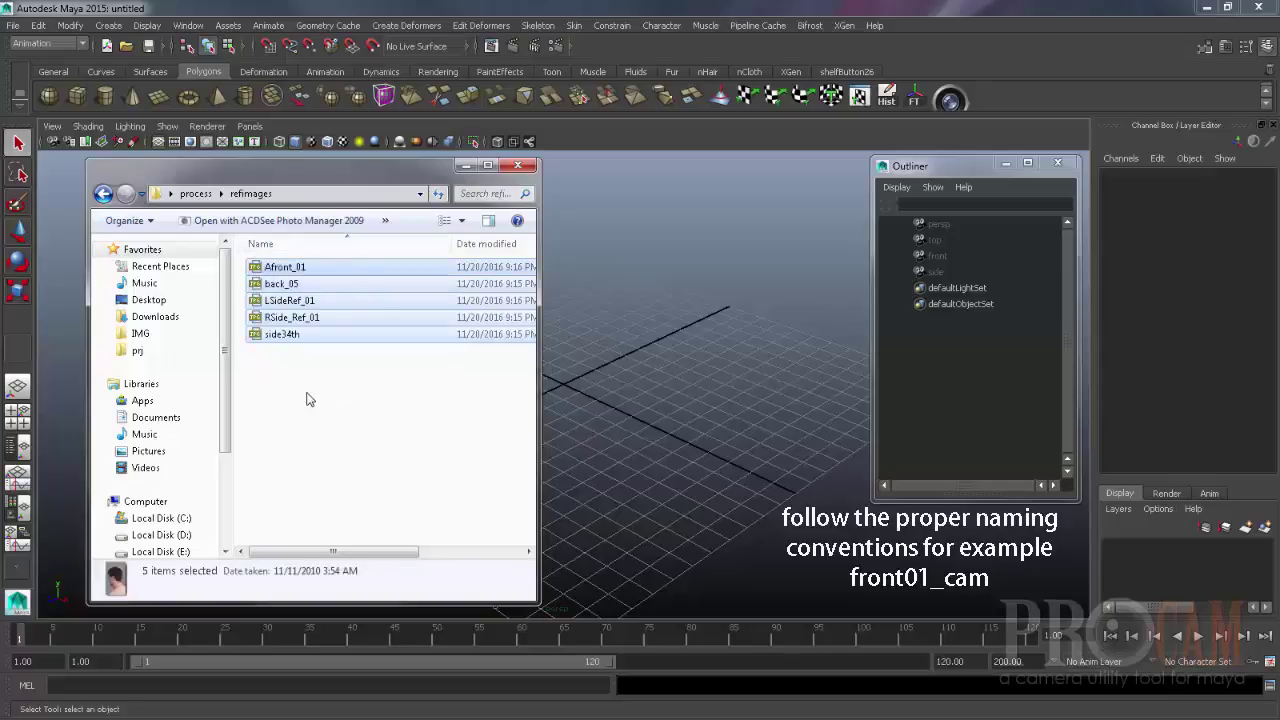
{"action": "left_click", "coordinate": [312, 402]}
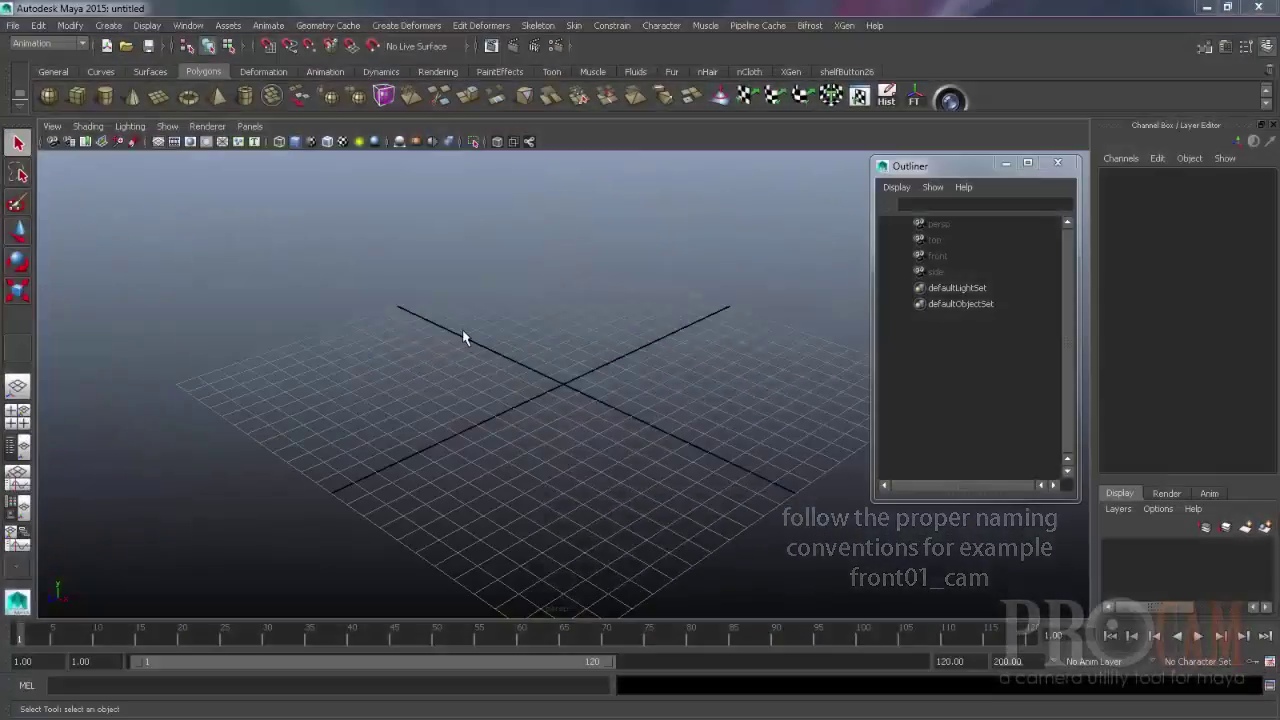
- Launch the ProCam tool, choose process/refimages as the reference folder, and accept waiting for the images to load
{"action": "left_click", "coordinate": [948, 101]}
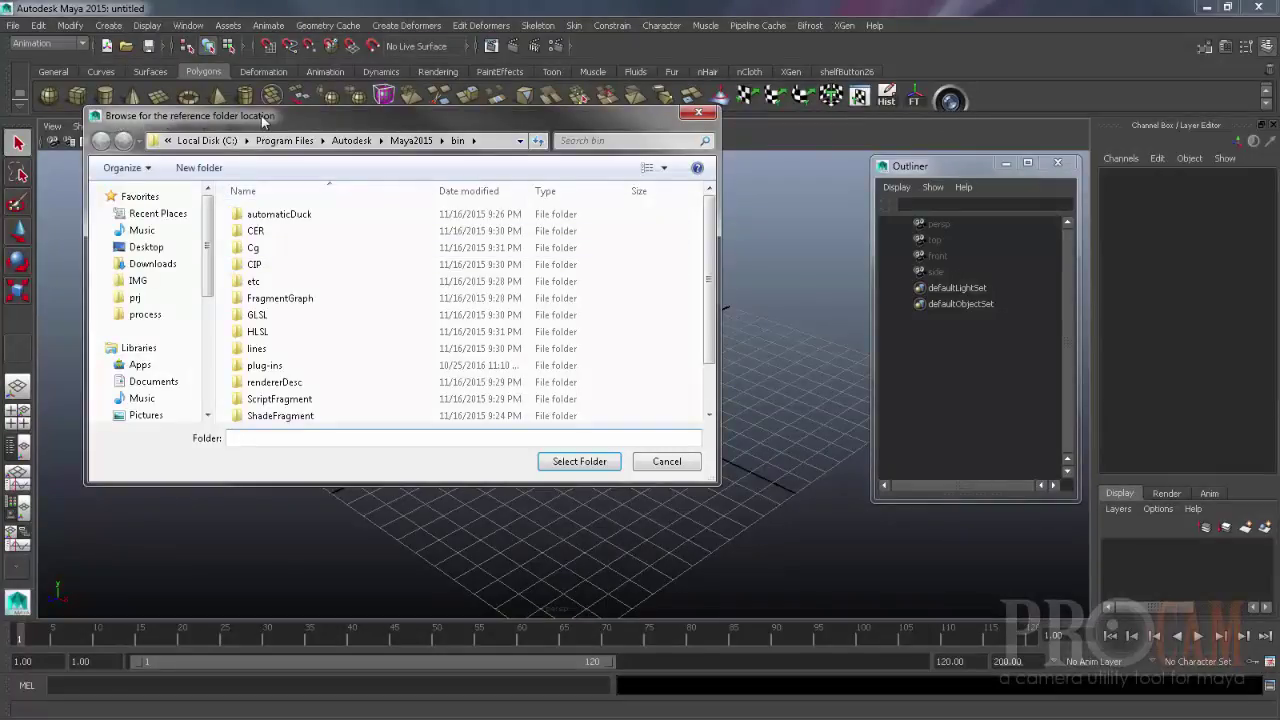
{"action": "left_click", "coordinate": [166, 322]}
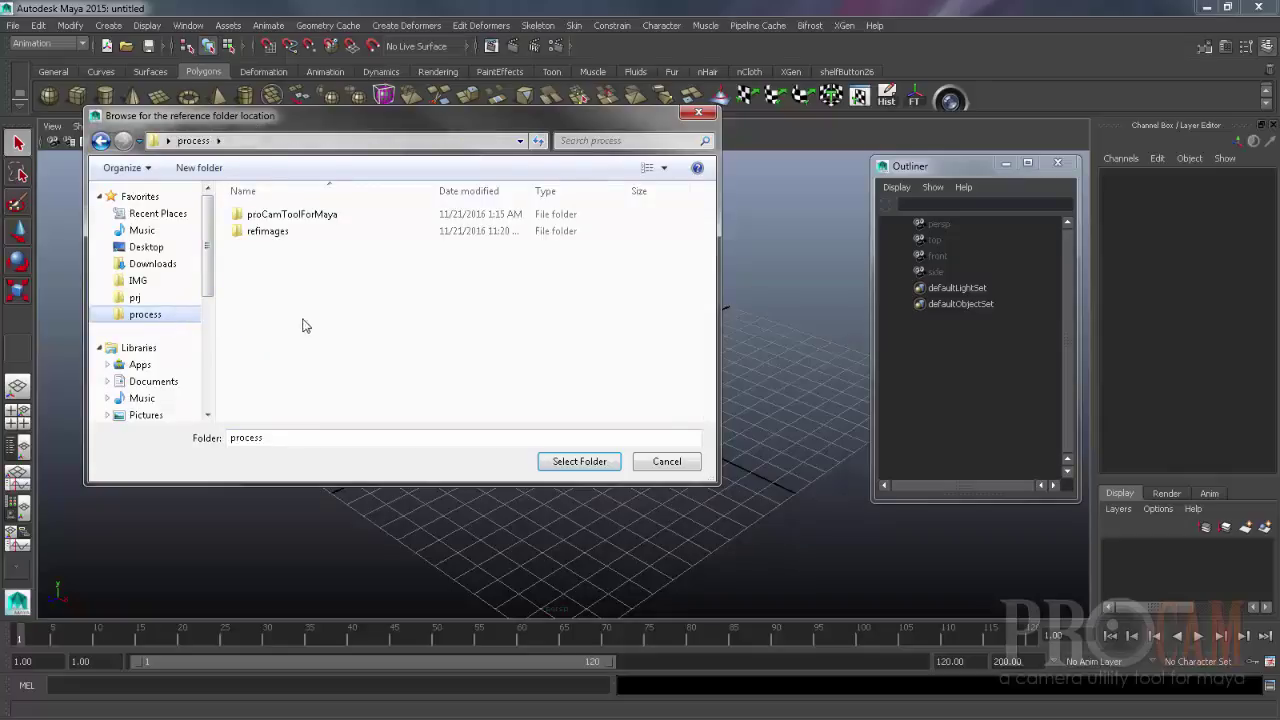
{"action": "double_click", "coordinate": [268, 232]}
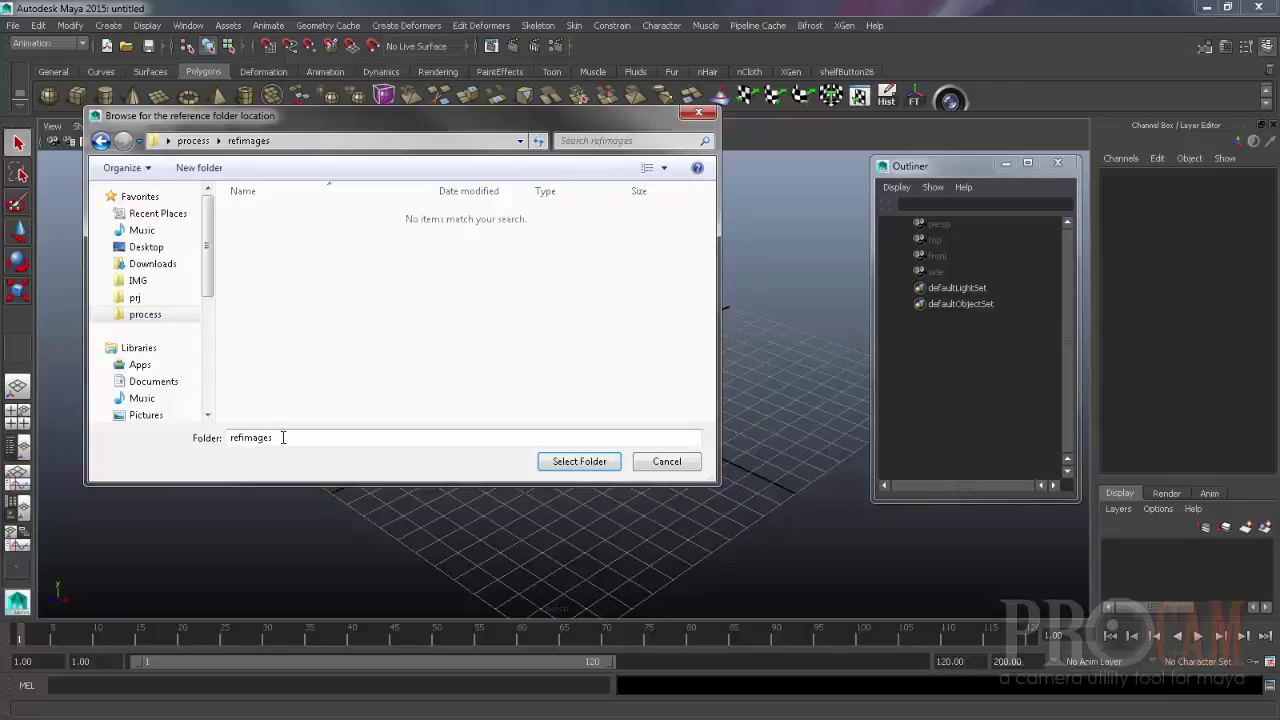
{"action": "left_click_drag", "start_coordinate": [283, 437], "coordinate": [230, 443]}
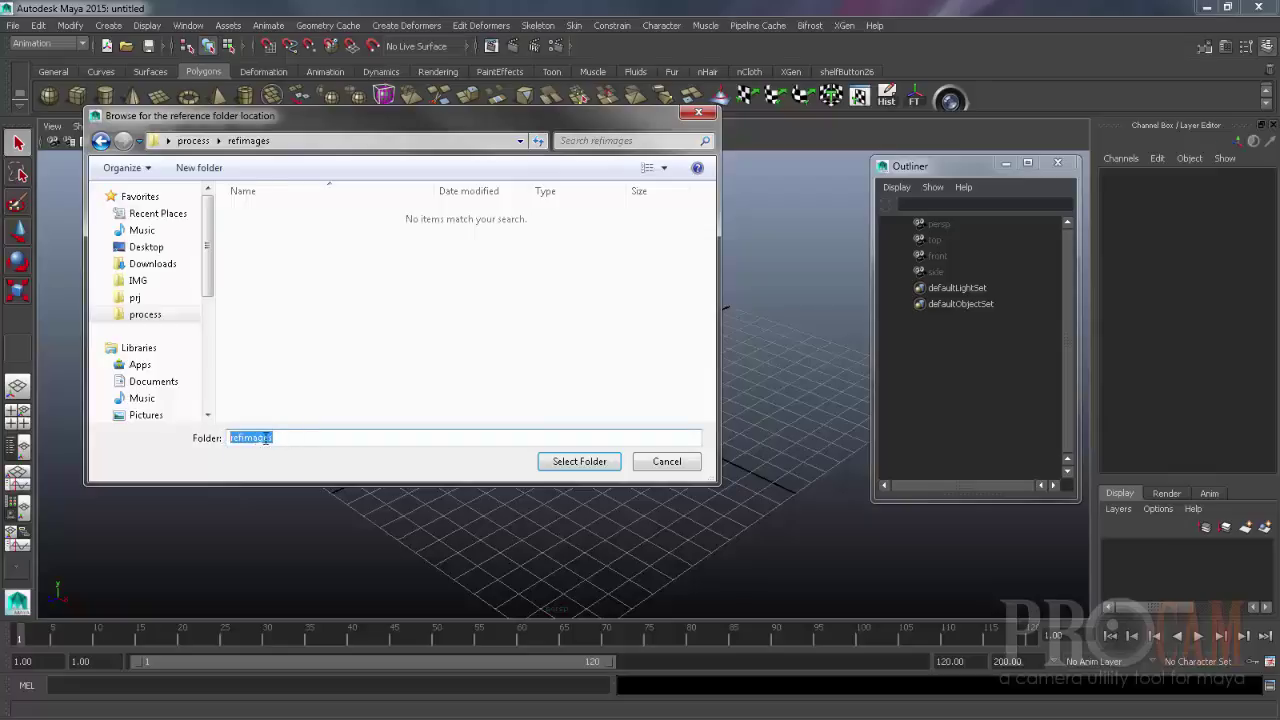
{"action": "left_click", "coordinate": [572, 466]}
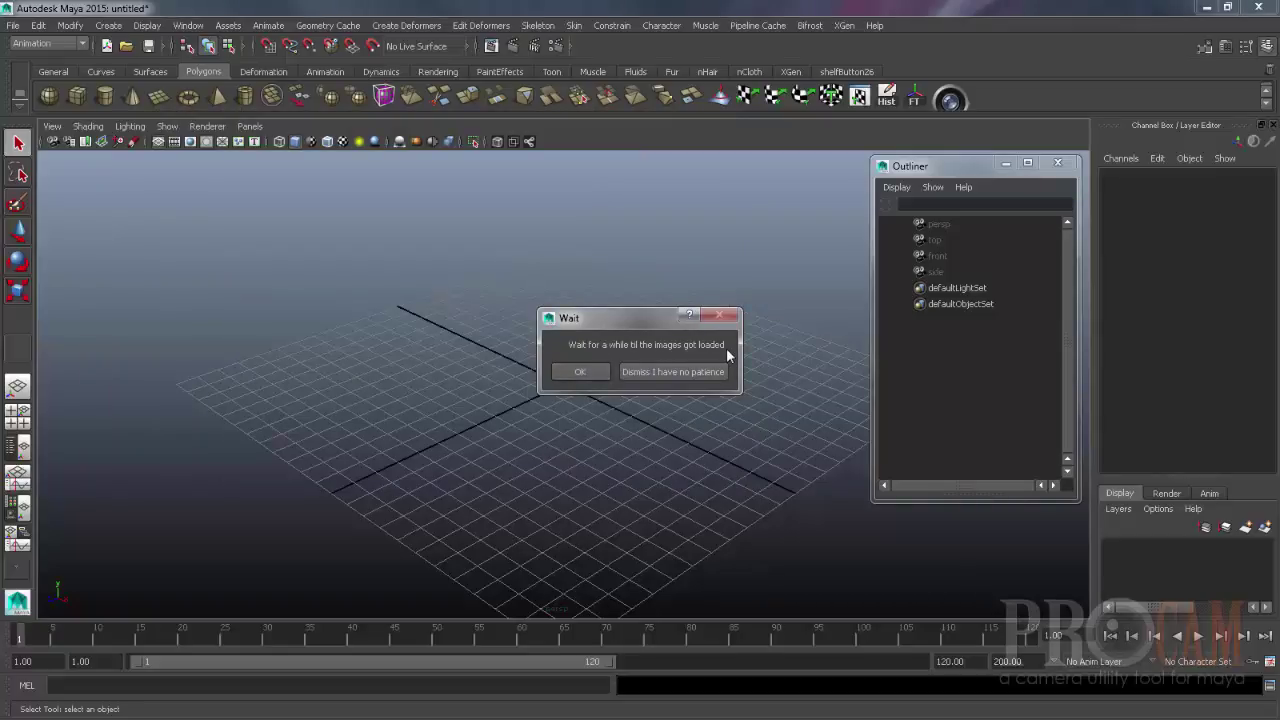
{"action": "left_click", "coordinate": [588, 369]}
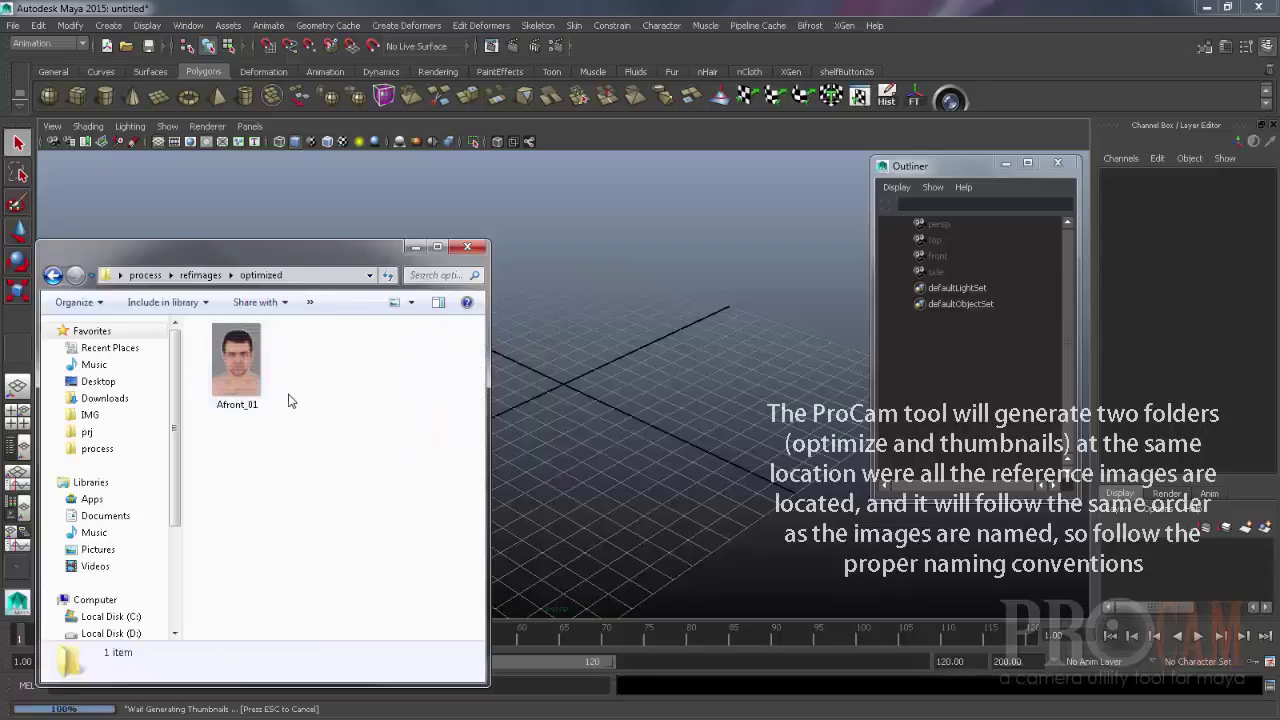
- Check the generated optimized and thumbnails folders inside refimages, looking through the images in the optimized folder
{"action": "left_click_drag", "start_coordinate": [367, 245], "coordinate": [551, 158]}
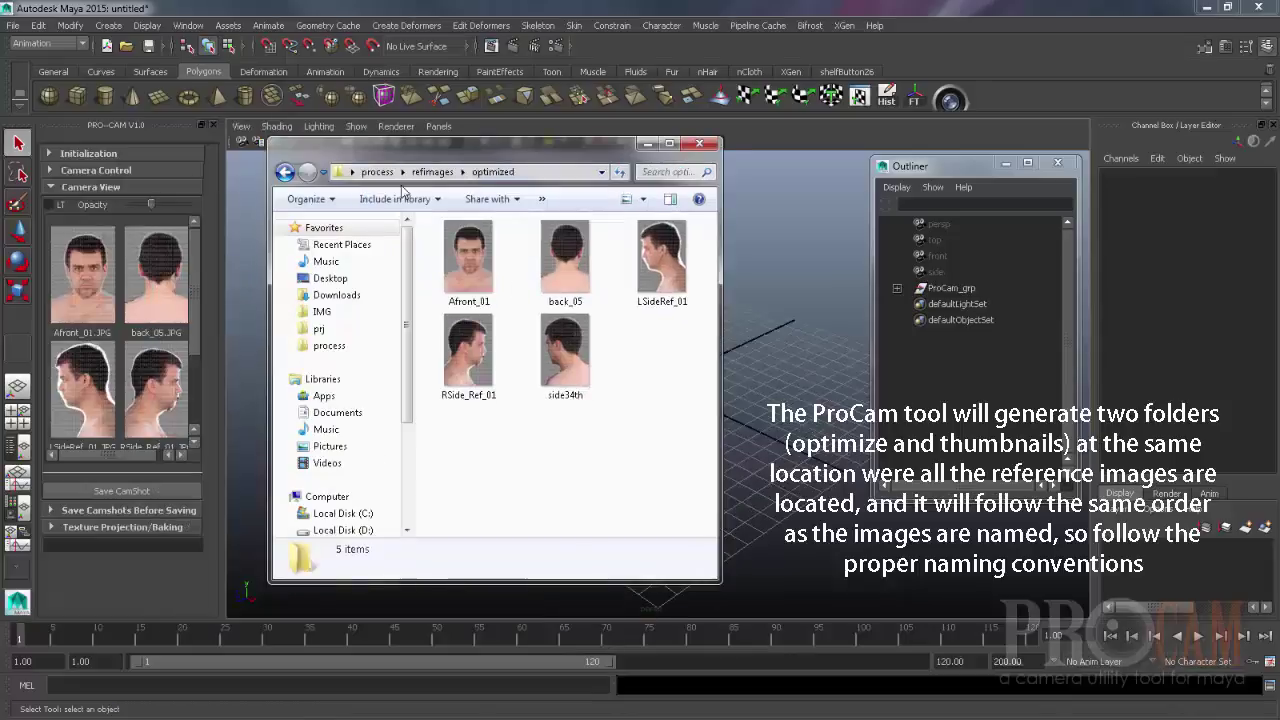
{"action": "left_click", "coordinate": [285, 172]}
{"action": "left_click", "coordinate": [478, 290]}
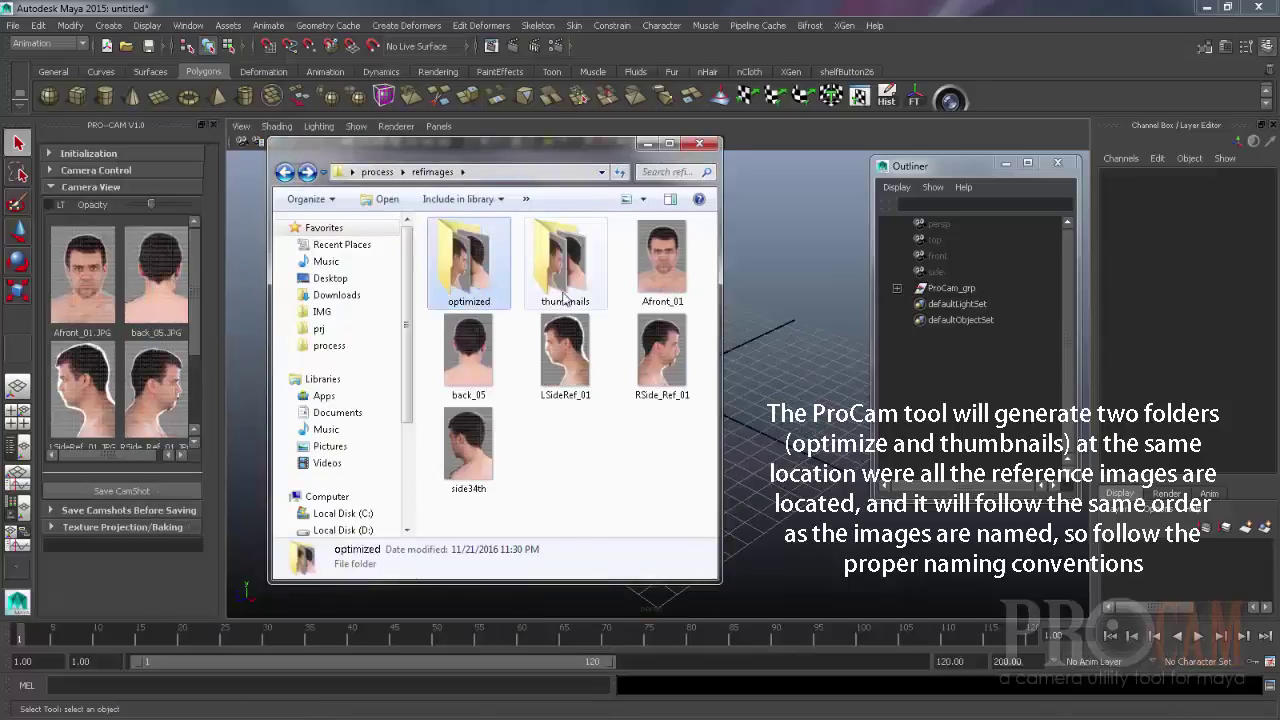
{"action": "left_click", "coordinate": [565, 265]}
{"action": "double_click", "coordinate": [472, 290]}
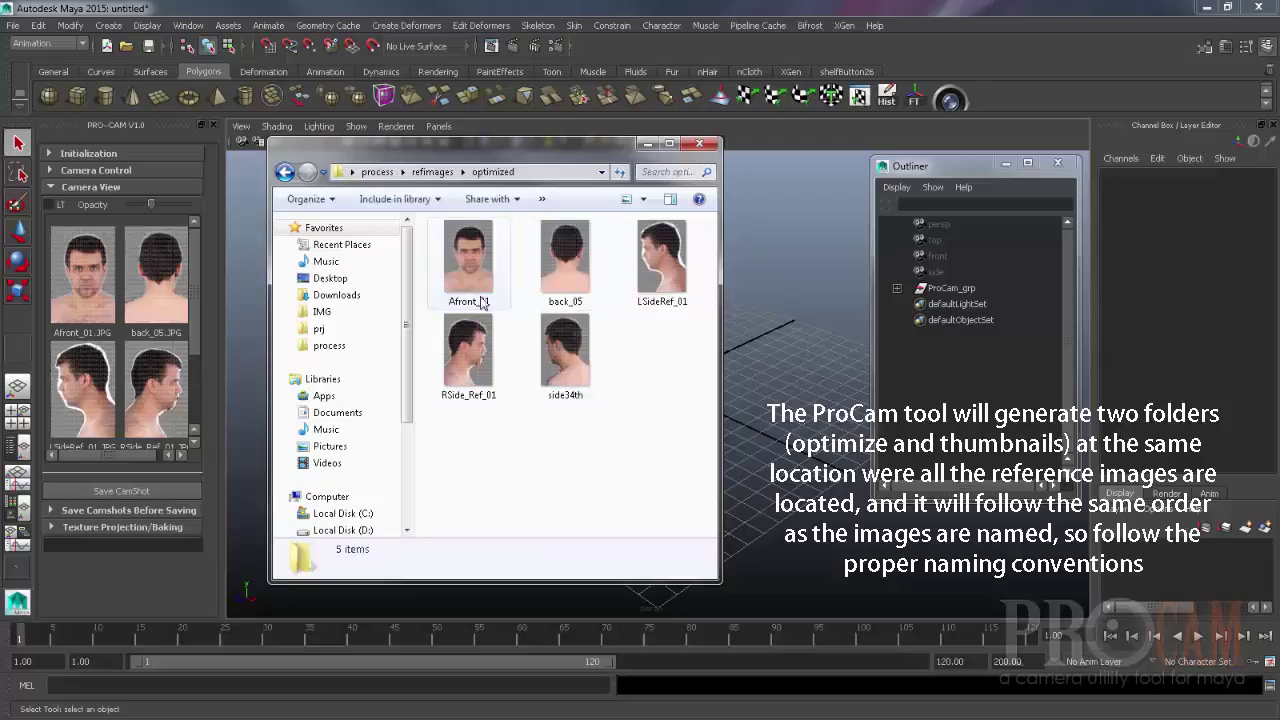
{"action": "right_click", "coordinate": [481, 274]}
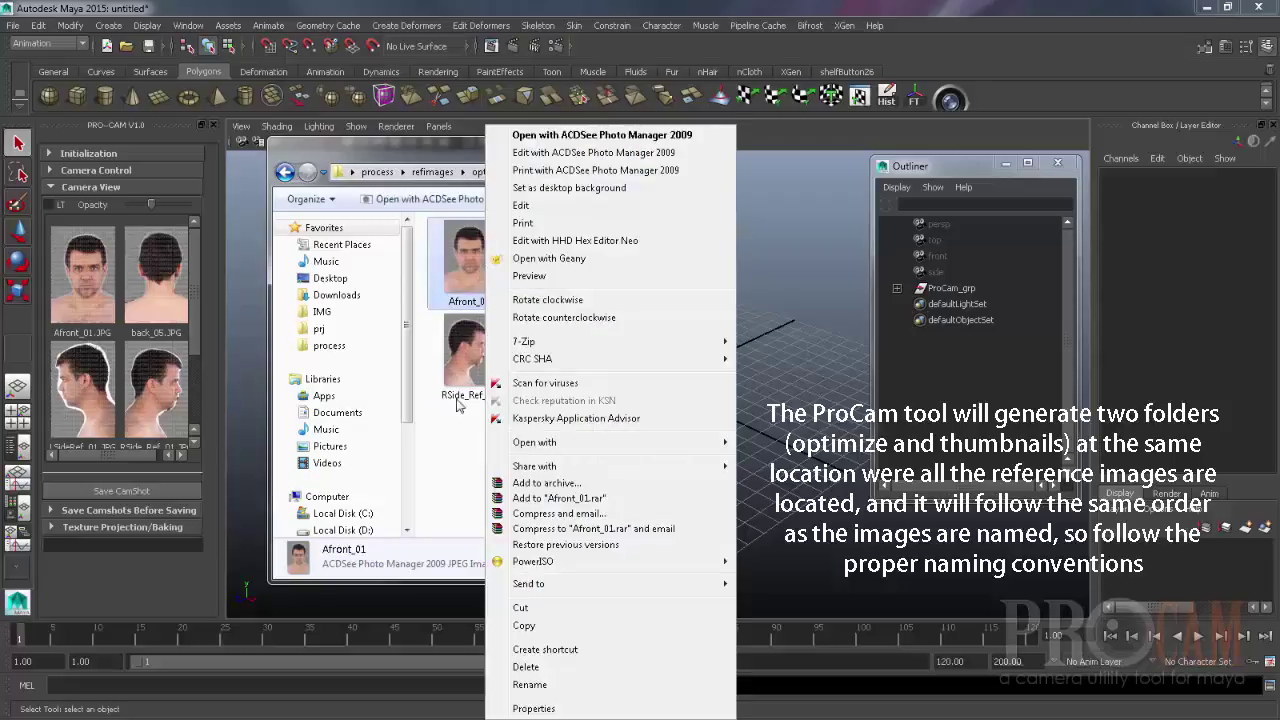
{"action": "left_click", "coordinate": [460, 462]}
{"action": "left_click", "coordinate": [287, 174]}
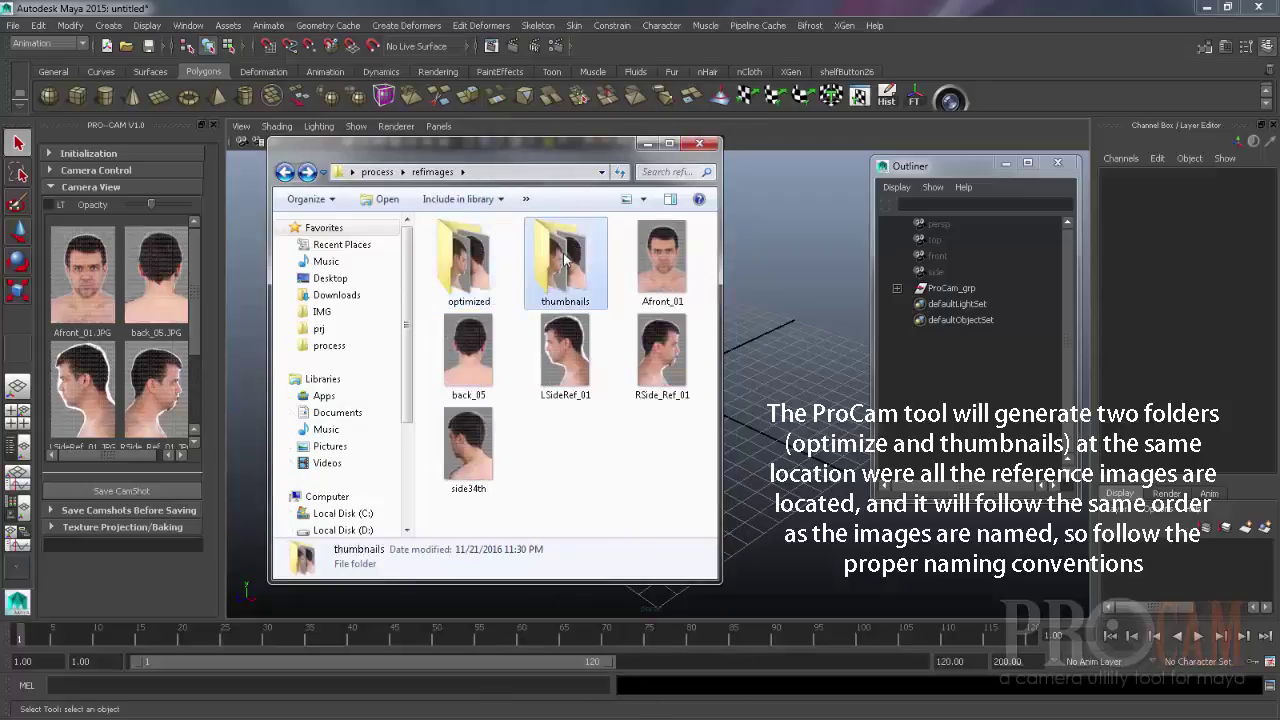
- Preview the Afront_01 image from the thumbnails folder and return to the refimages folder
{"action": "double_click", "coordinate": [571, 263]}
{"action": "right_click", "coordinate": [480, 275]}
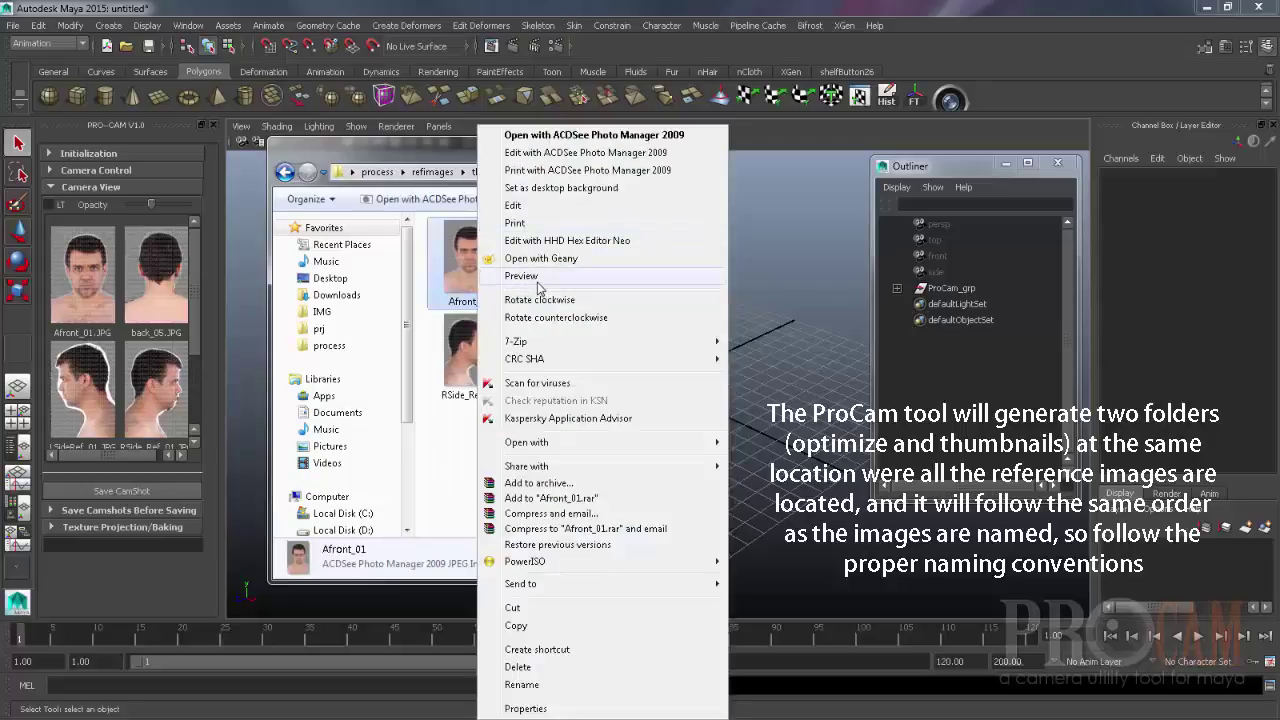
{"action": "left_click", "coordinate": [521, 276]}
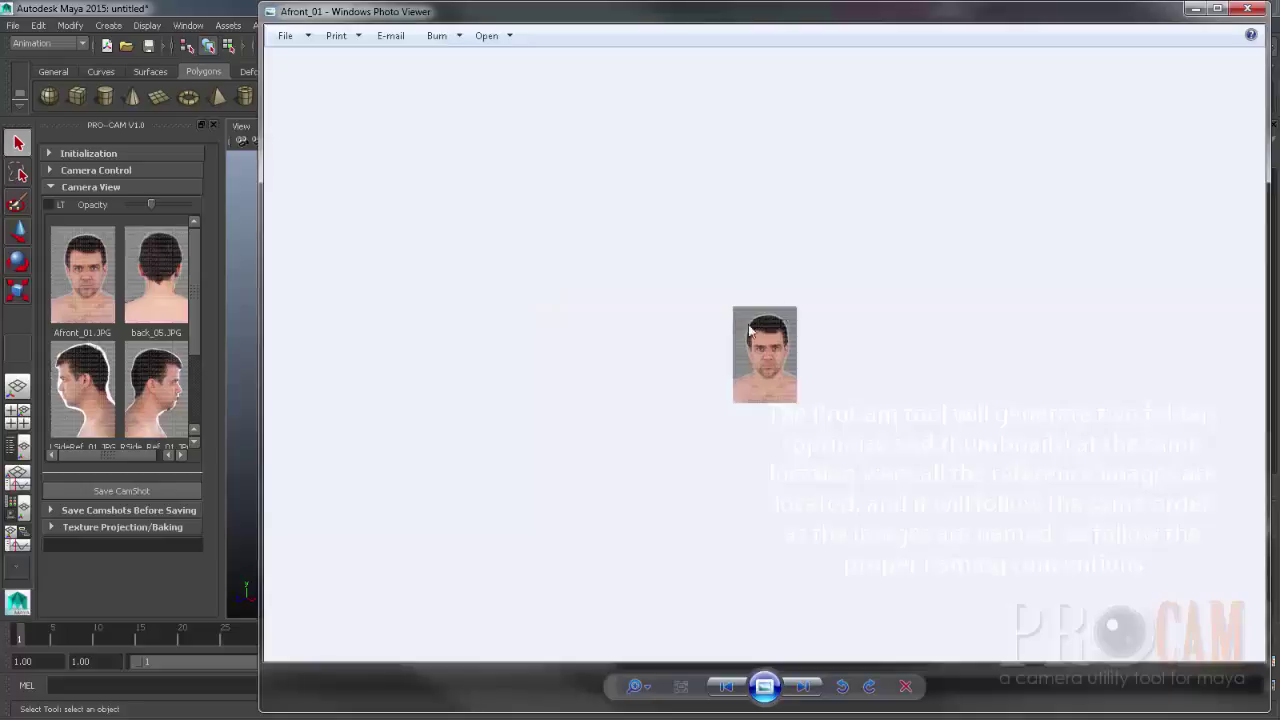
{"action": "left_click", "coordinate": [1262, 9]}
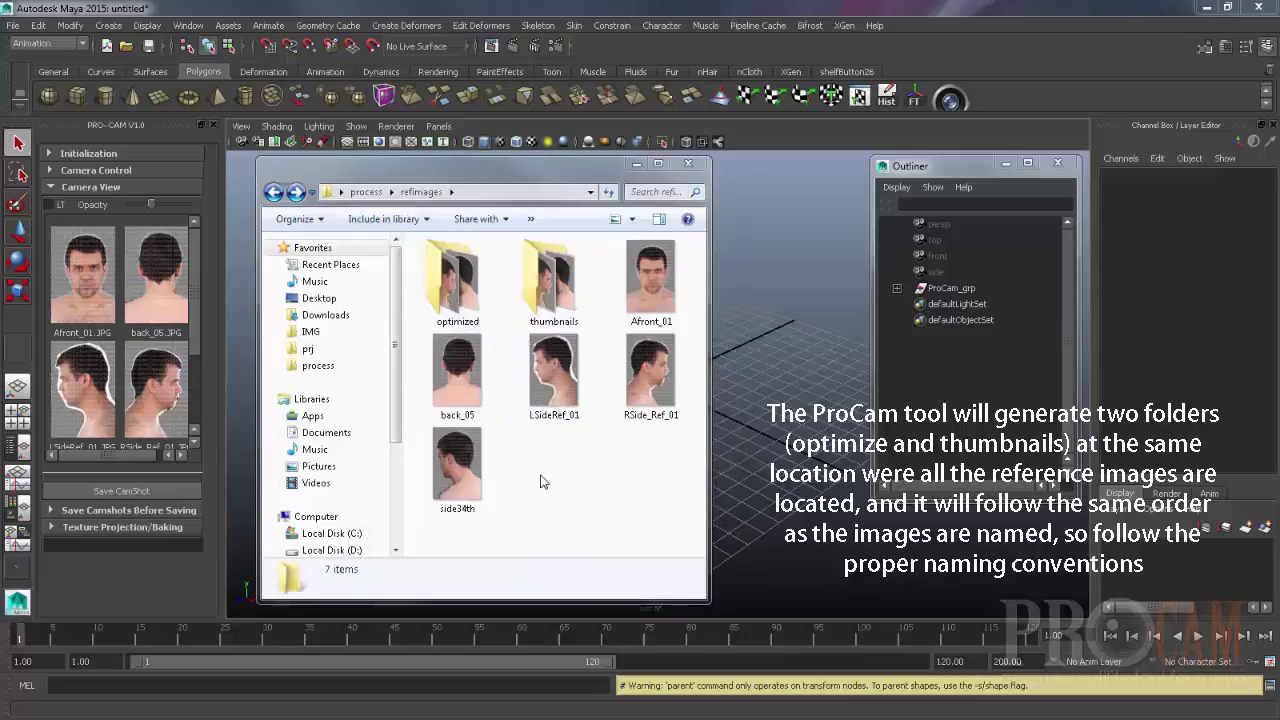
{"action": "left_click", "coordinate": [553, 285]}
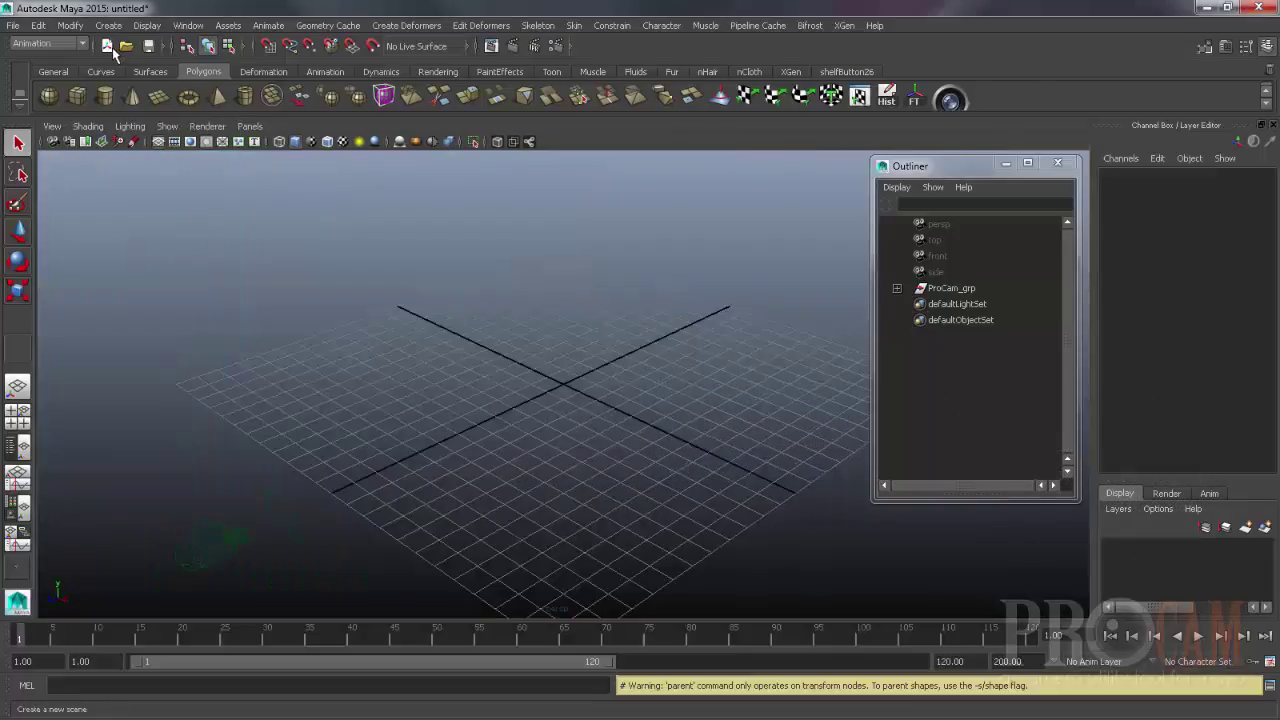
- Start a new scene without saving and reload ProCam with process/refimages as the reference folder
{"action": "left_click", "coordinate": [106, 45]}
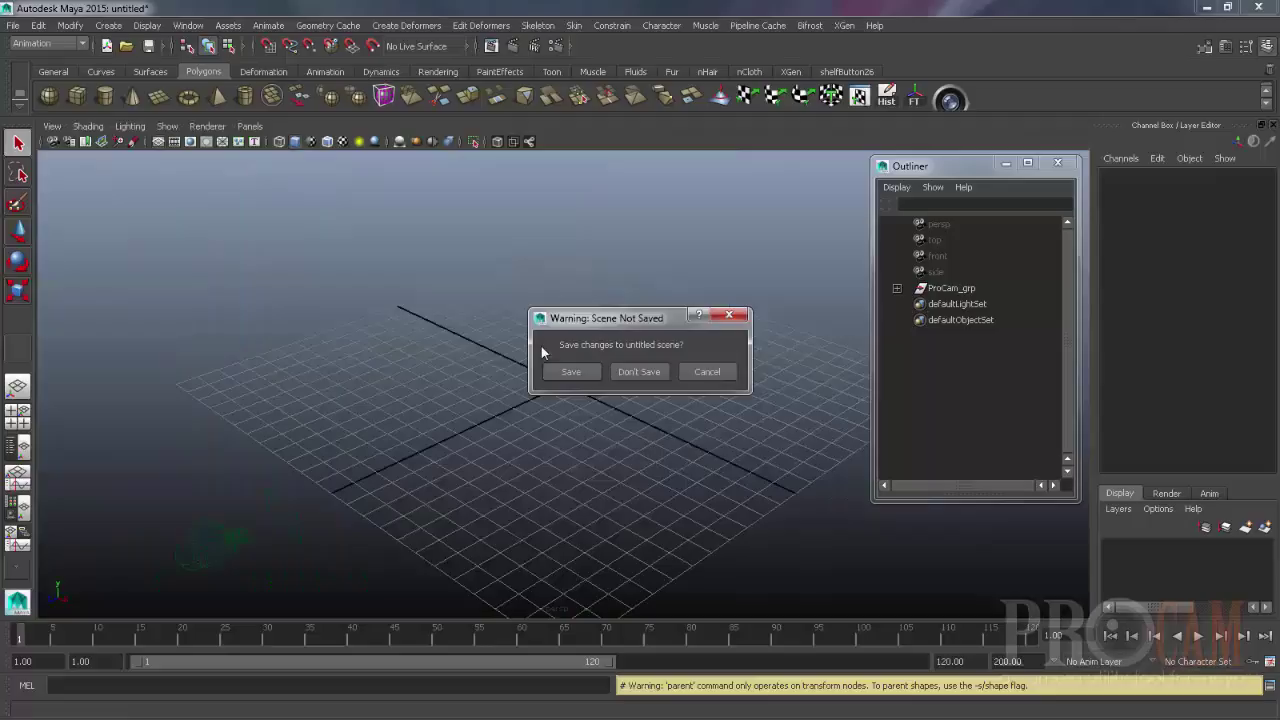
{"action": "left_click", "coordinate": [639, 371]}
{"action": "double_click", "coordinate": [272, 183]}
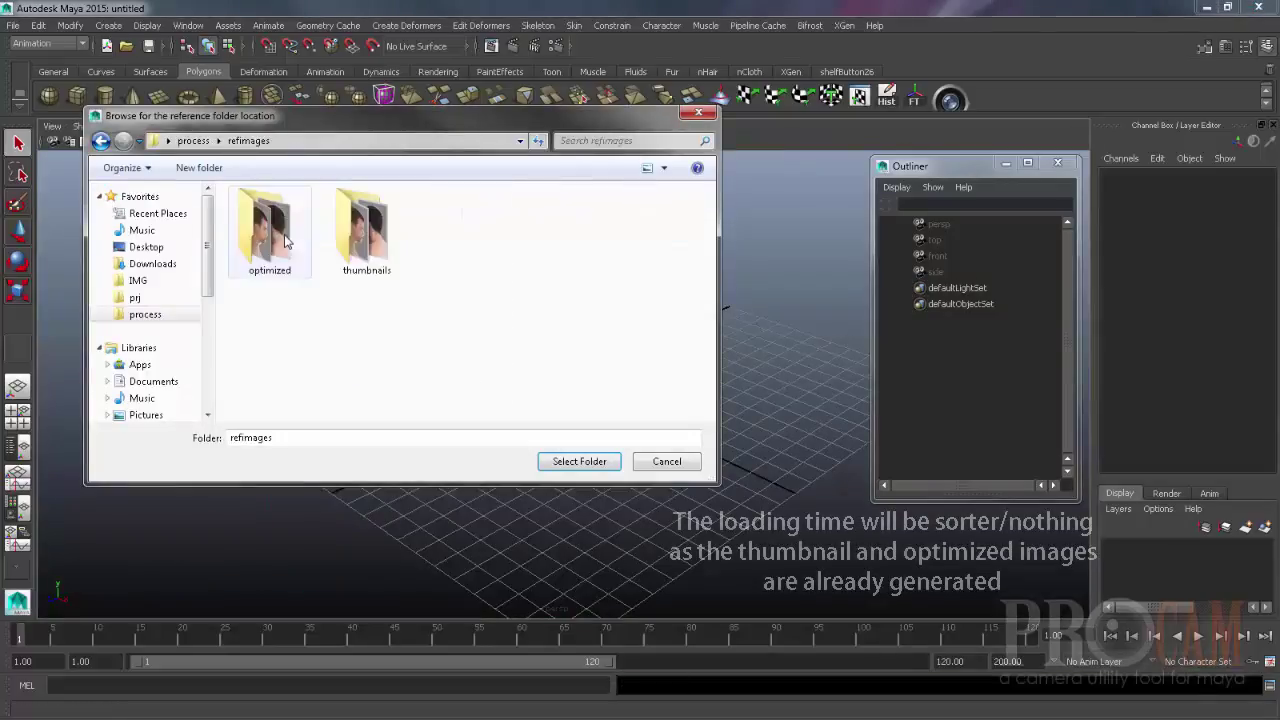
{"action": "left_click", "coordinate": [578, 461]}
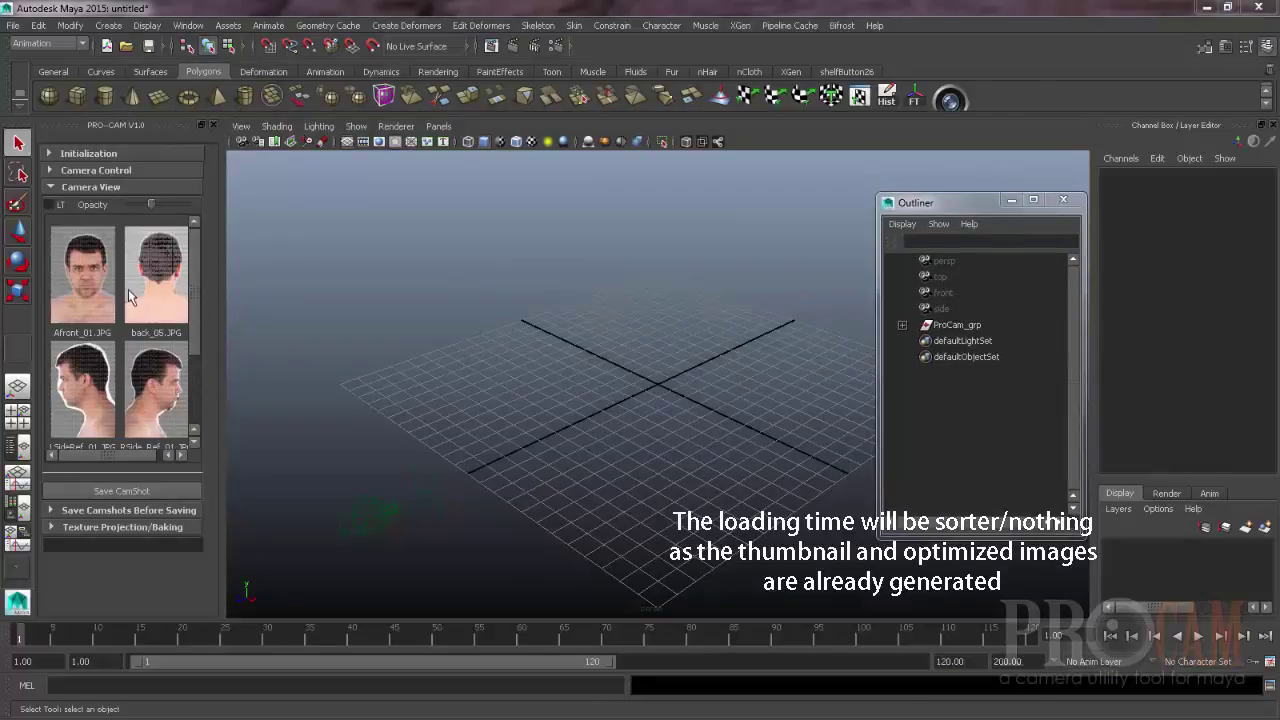
- Compare the reference thumbnails loaded in ProCam with the image files in the refimages folder
{"action": "scroll", "coordinate": [193, 385], "scroll_direction": "down", "scroll_amount": 3}
{"action": "scroll", "coordinate": [193, 385], "scroll_direction": "up", "scroll_amount": 3}
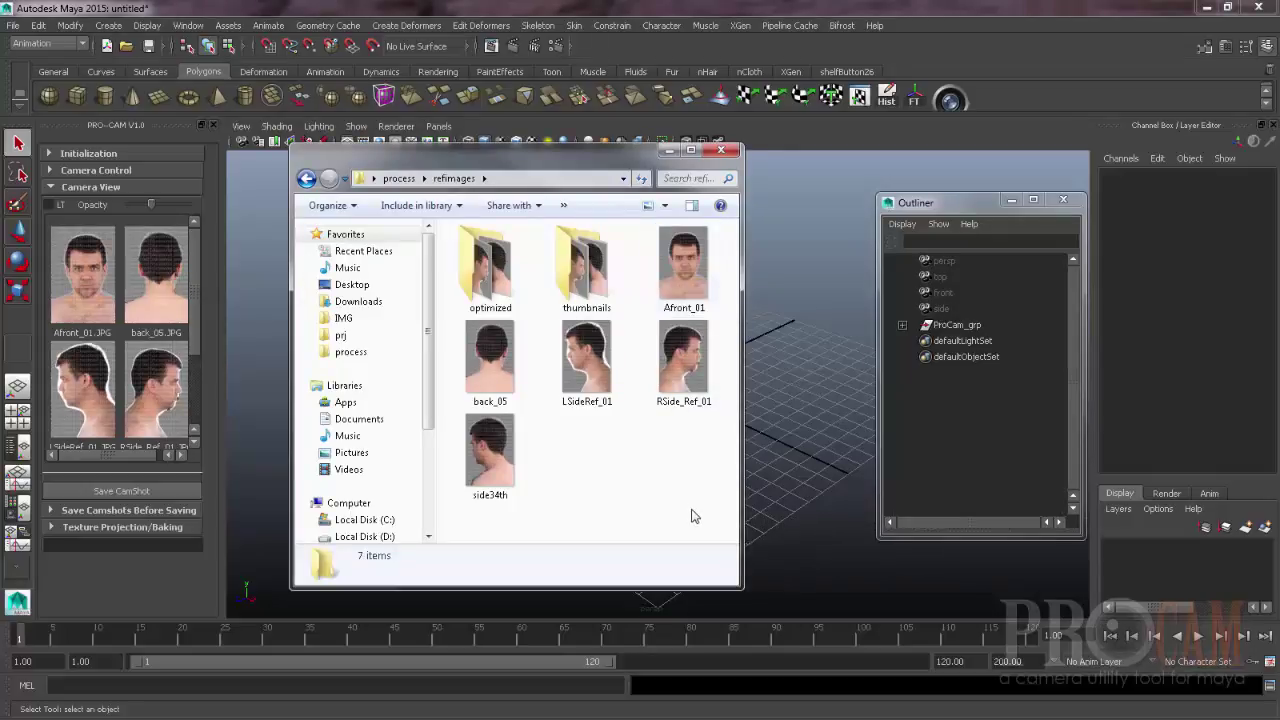
{"action": "left_click_drag", "start_coordinate": [695, 515], "coordinate": [455, 318]}
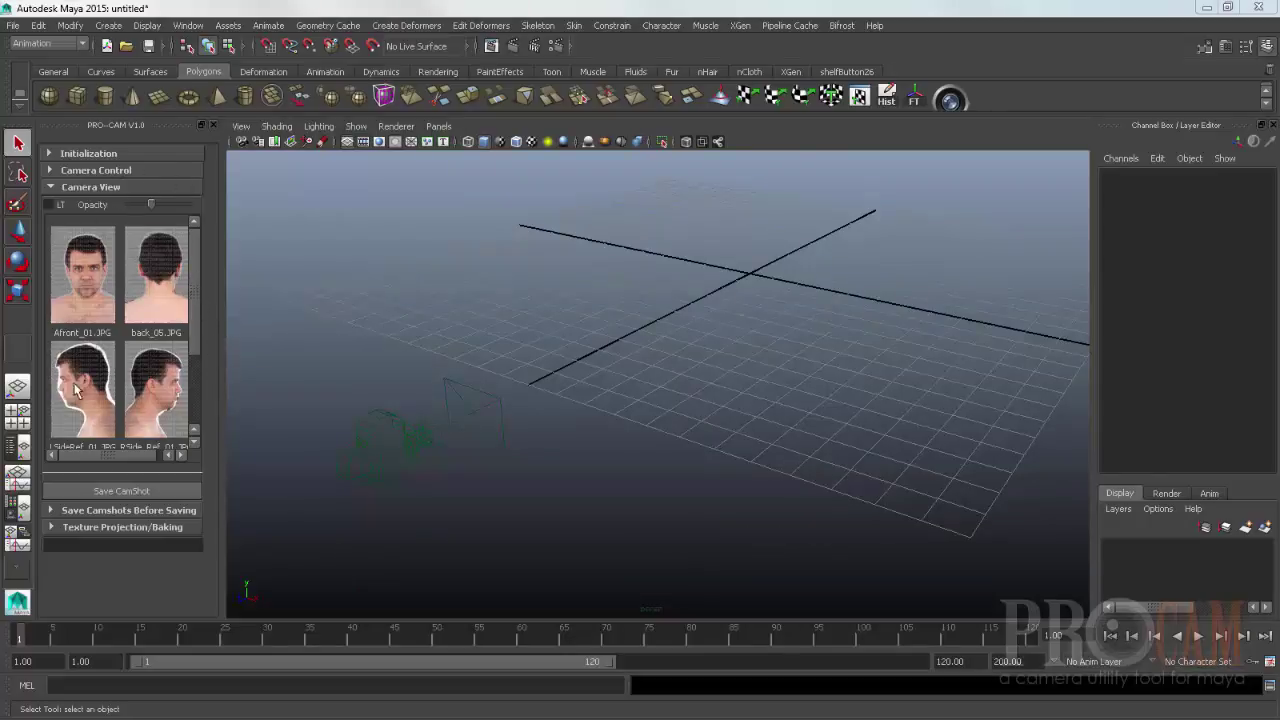
- Look over ProCam's Initialization and Camera Control settings, including the camera's Focal Length
{"action": "left_click", "coordinate": [90, 188]}
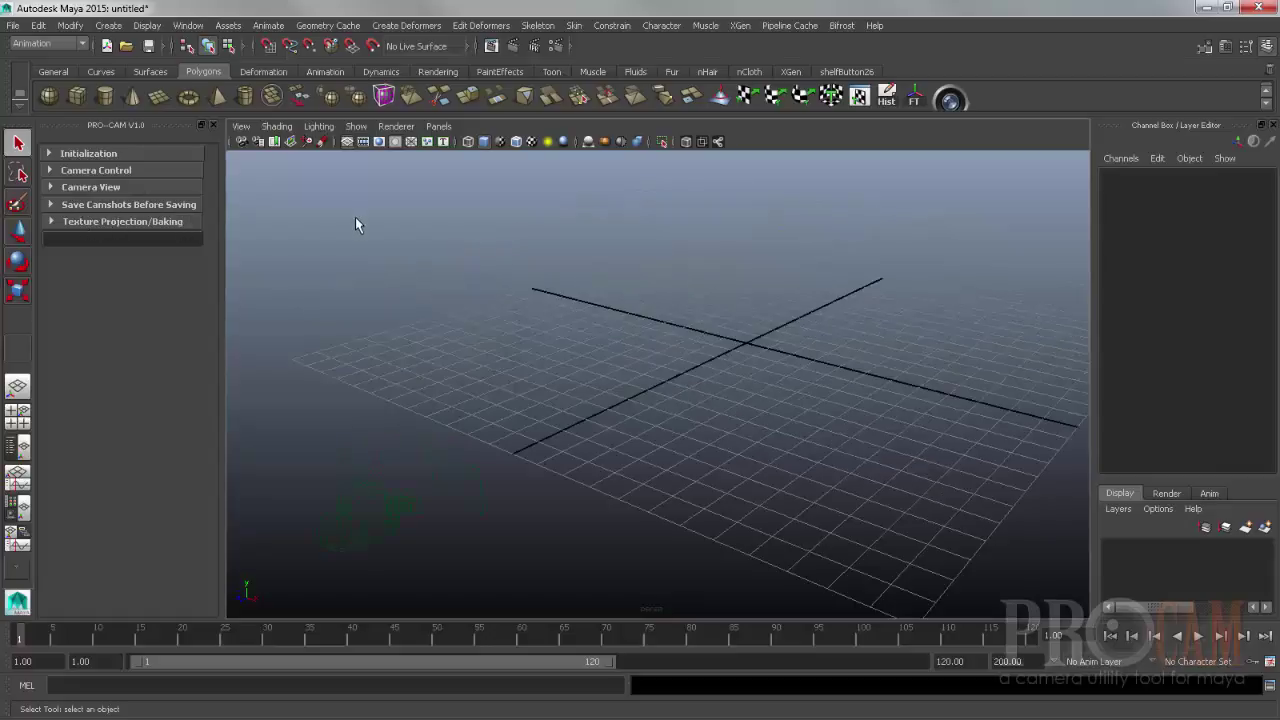
{"action": "left_click", "coordinate": [143, 156]}
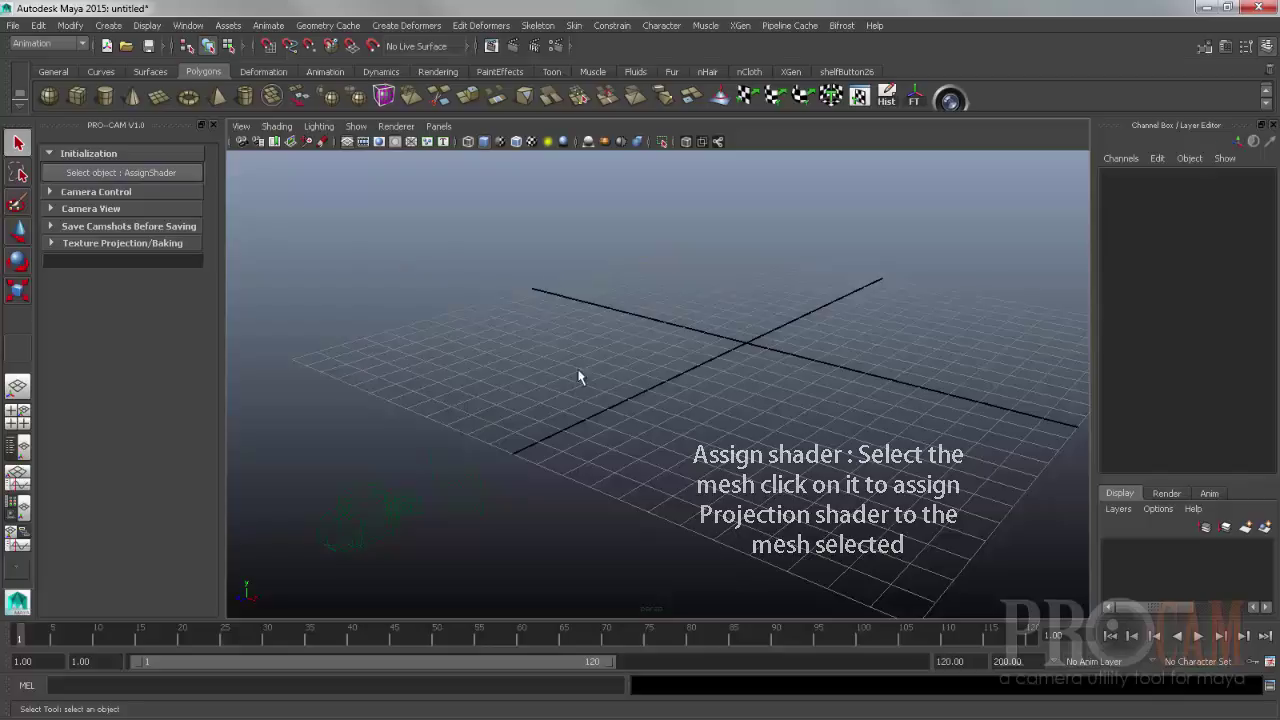
{"action": "left_click", "coordinate": [138, 198]}
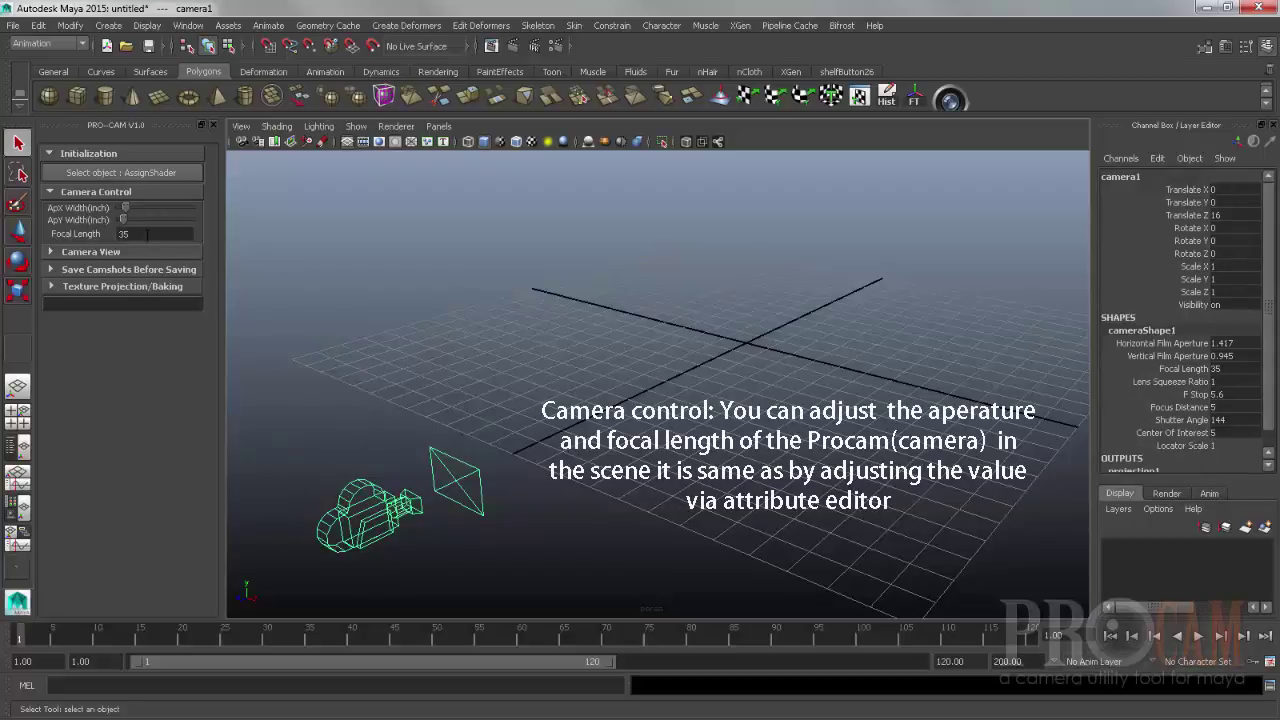
{"action": "double_click", "coordinate": [147, 233]}
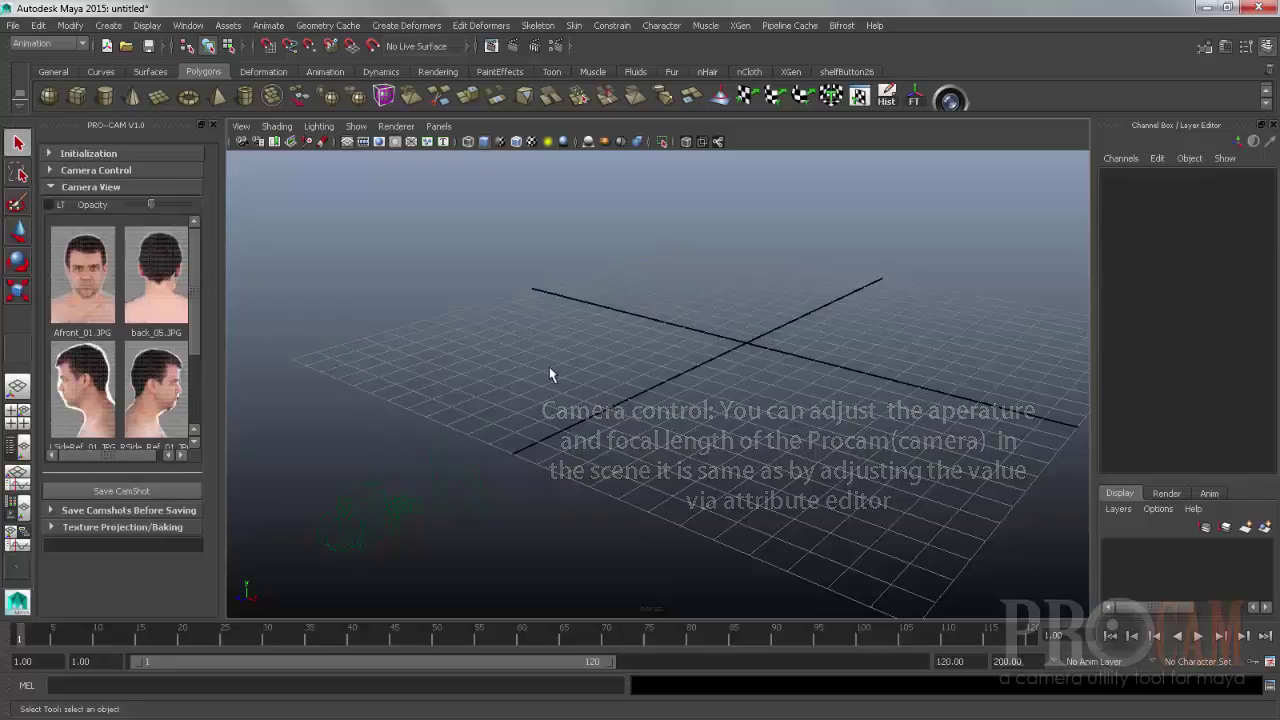
- Inspect the contents of ProCam_grp in the Outliner, select camera1 and clear the selection
{"action": "left_click_drag", "start_coordinate": [0, 221], "coordinate": [643, 225]}
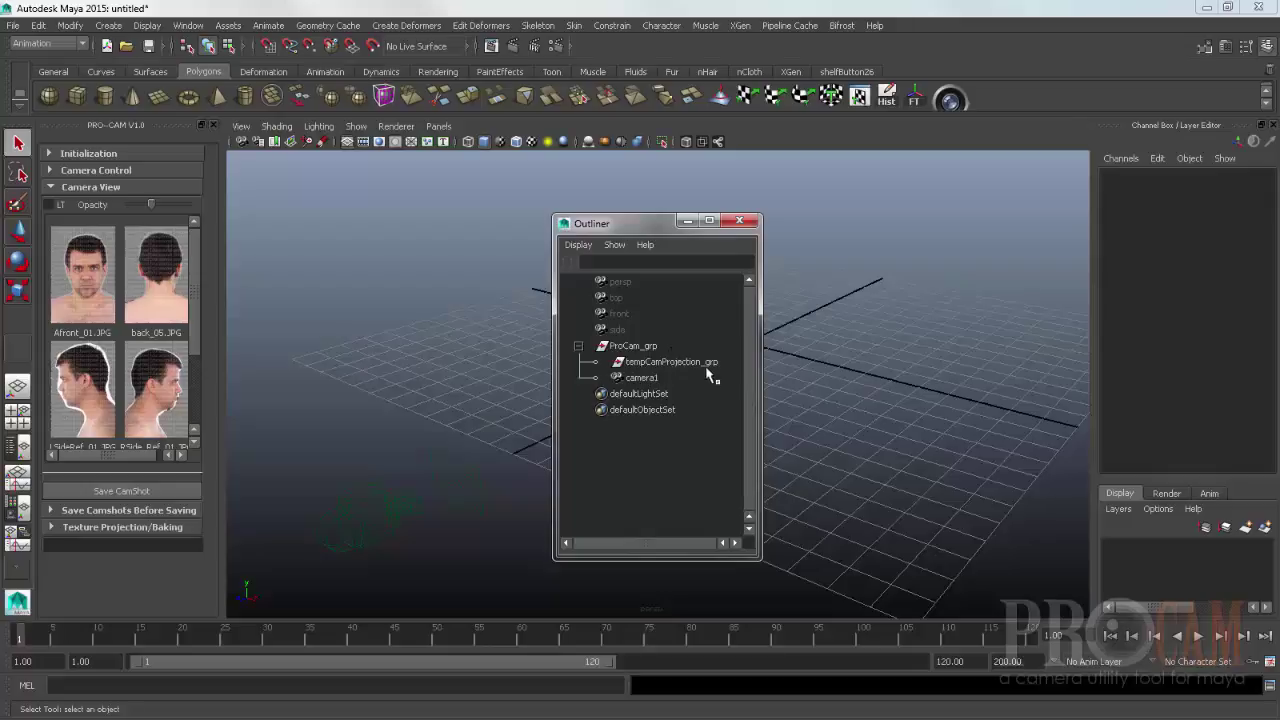
{"action": "left_click_drag", "start_coordinate": [628, 232], "coordinate": [697, 224]}
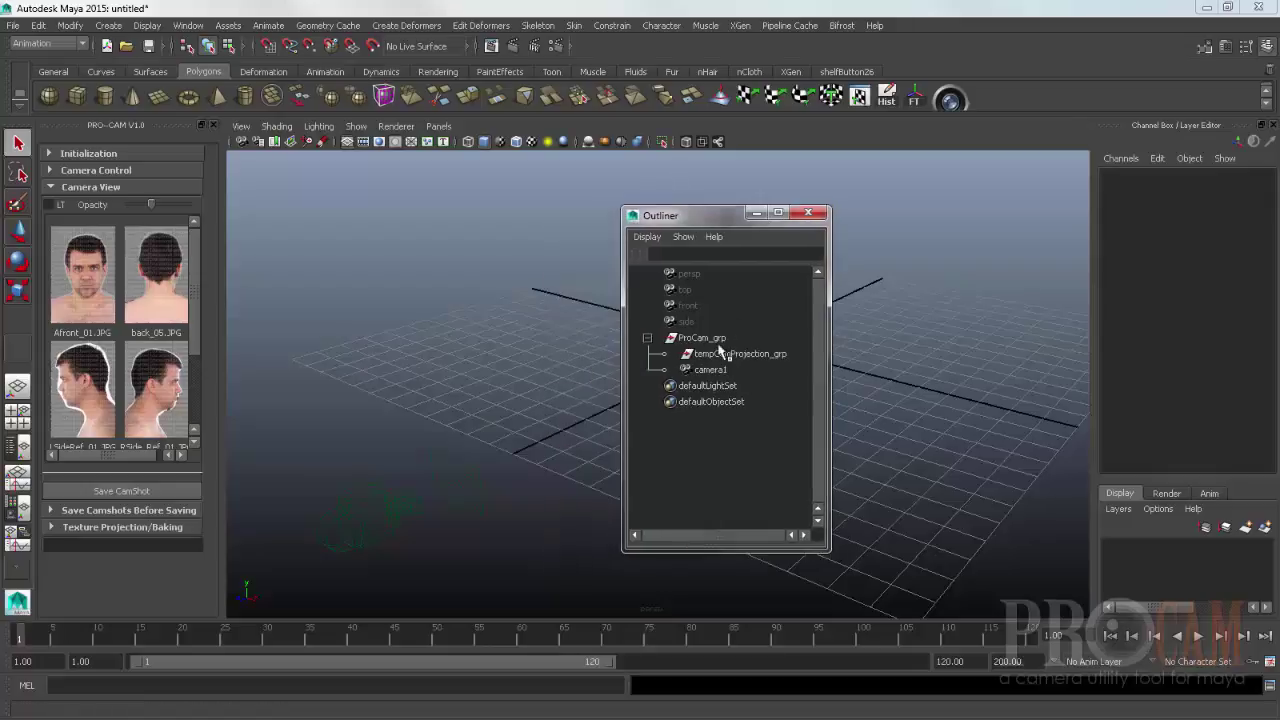
{"action": "left_click", "coordinate": [708, 370]}
{"action": "left_click", "coordinate": [475, 495]}
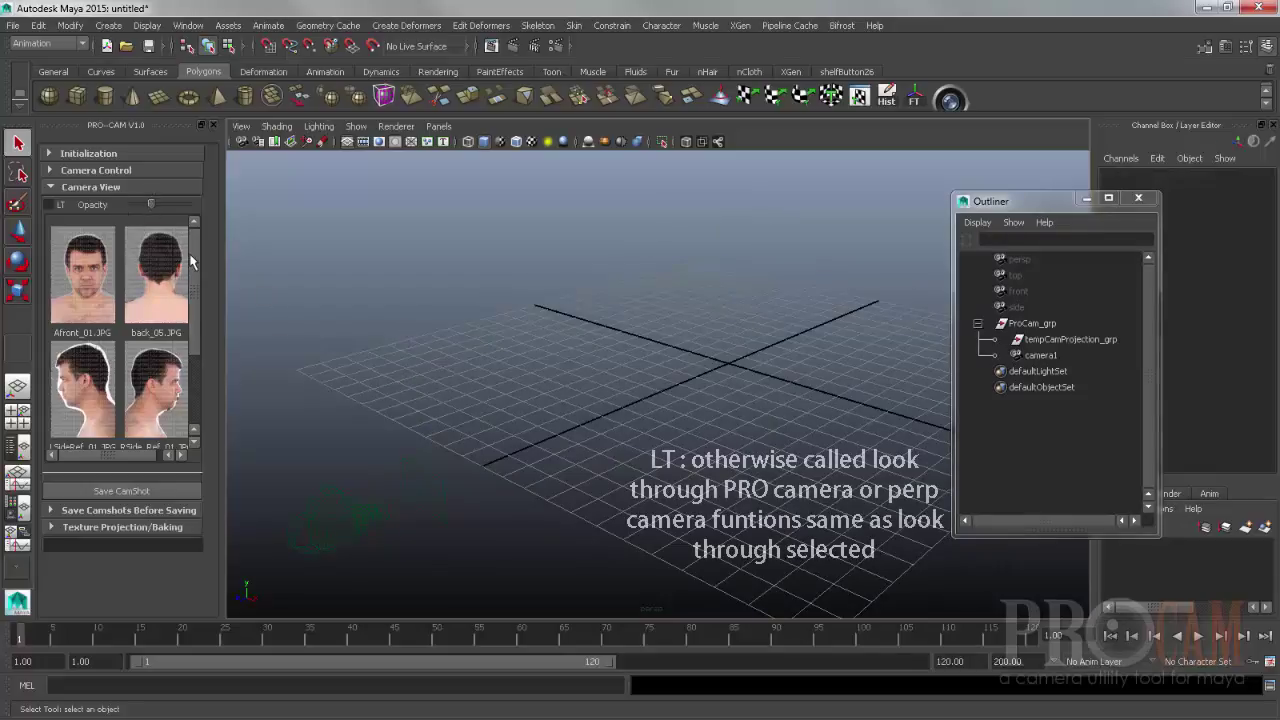
- Toggle the LT option to compare the ProCam and perspective camera views, and find Maya's equivalent Look Through Selected command
{"action": "mouse_move", "coordinate": [194, 263]}
{"action": "left_mouse_down"}
{"action": "mouse_move", "coordinate": [192, 365]}
{"action": "mouse_move", "coordinate": [194, 262]}
{"action": "left_mouse_up"}
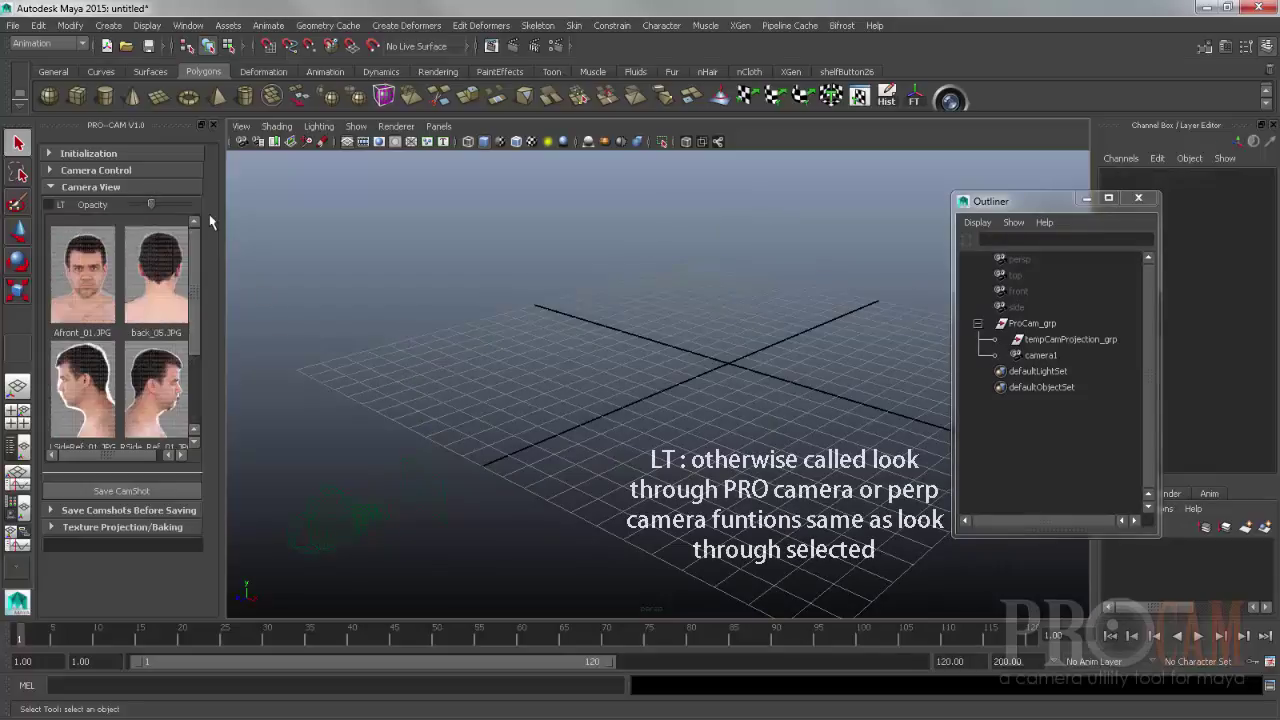
{"action": "left_click", "coordinate": [49, 205]}
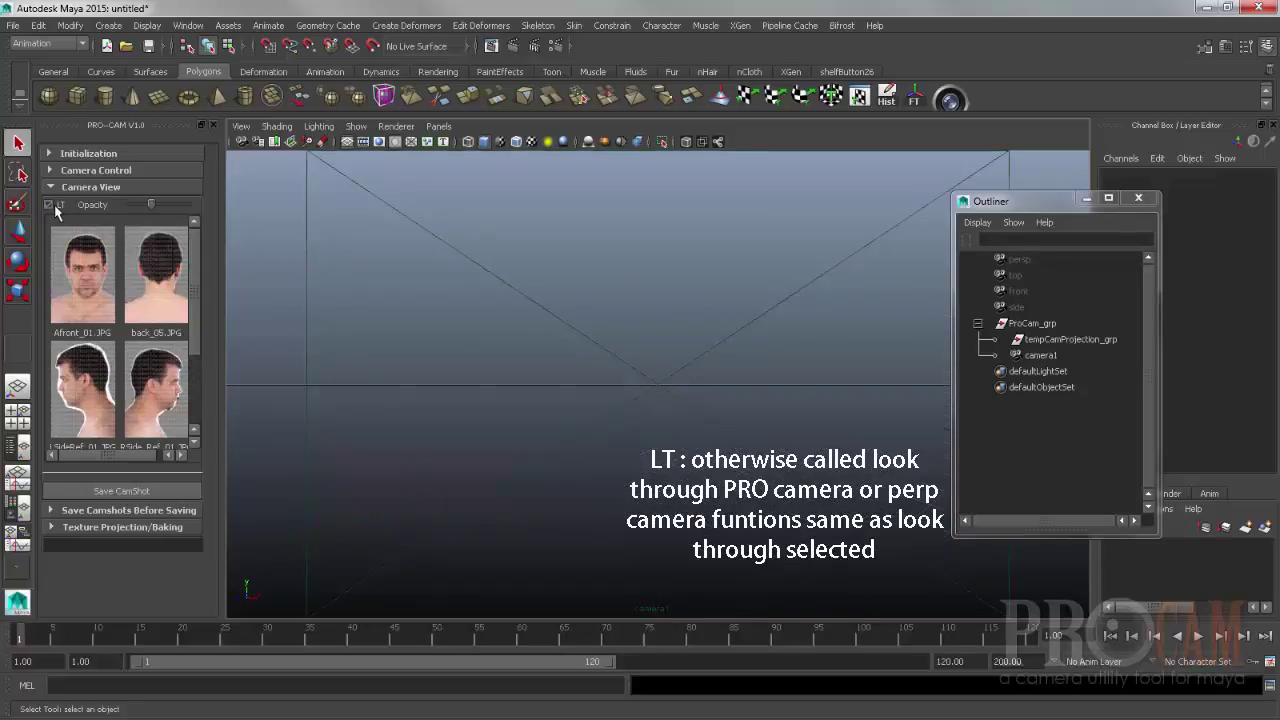
{"action": "left_click", "coordinate": [49, 205]}
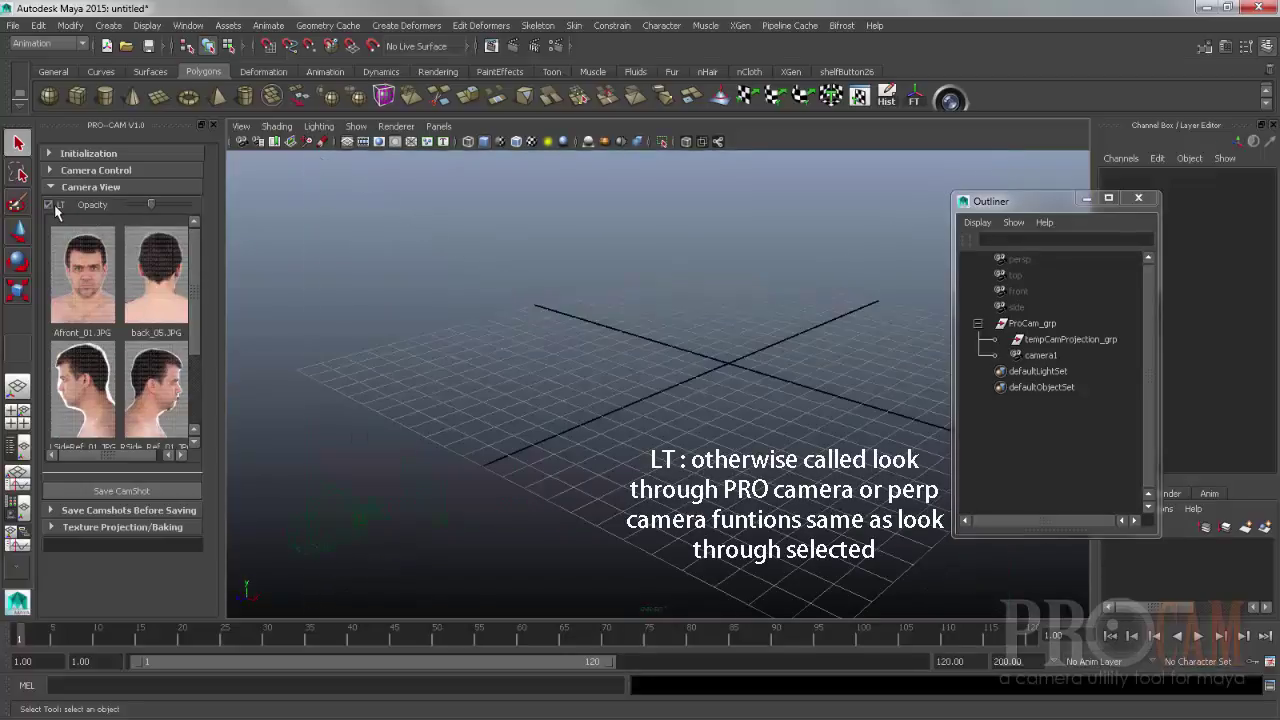
{"action": "left_click", "coordinate": [55, 206]}
{"action": "left_click", "coordinate": [55, 206]}
{"action": "left_click", "coordinate": [55, 206]}
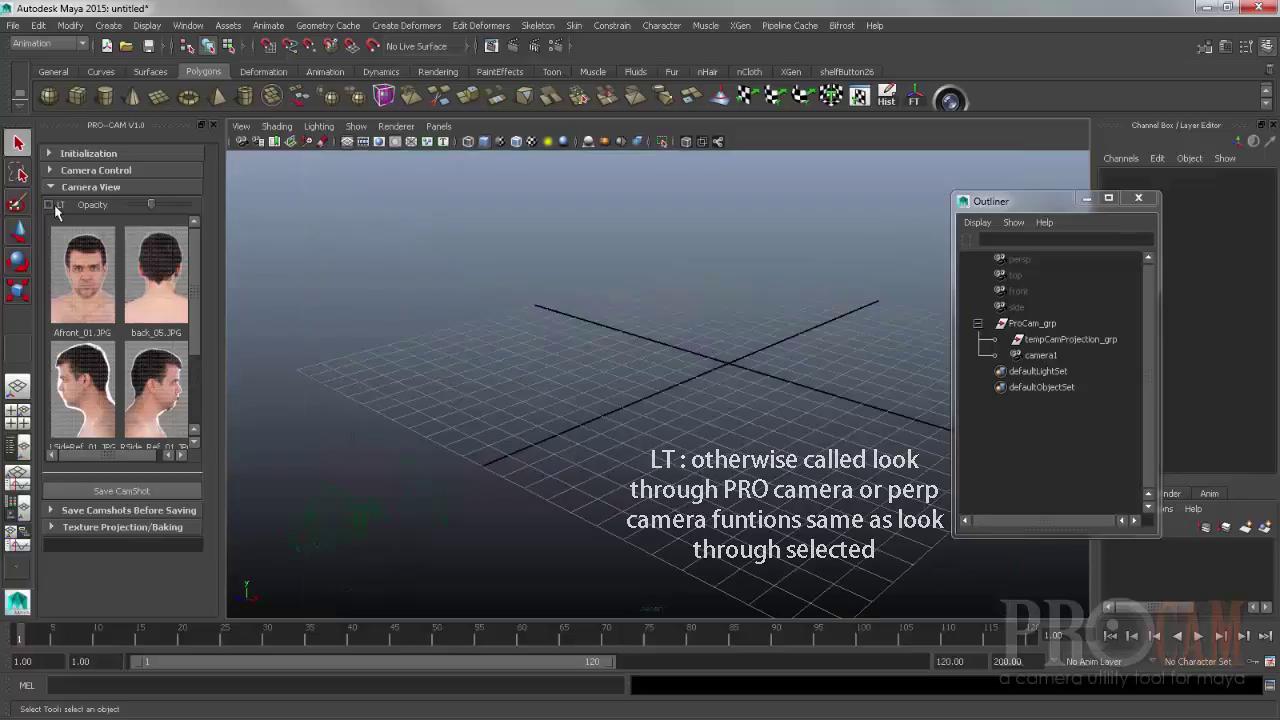
{"action": "left_click", "coordinate": [438, 126]}
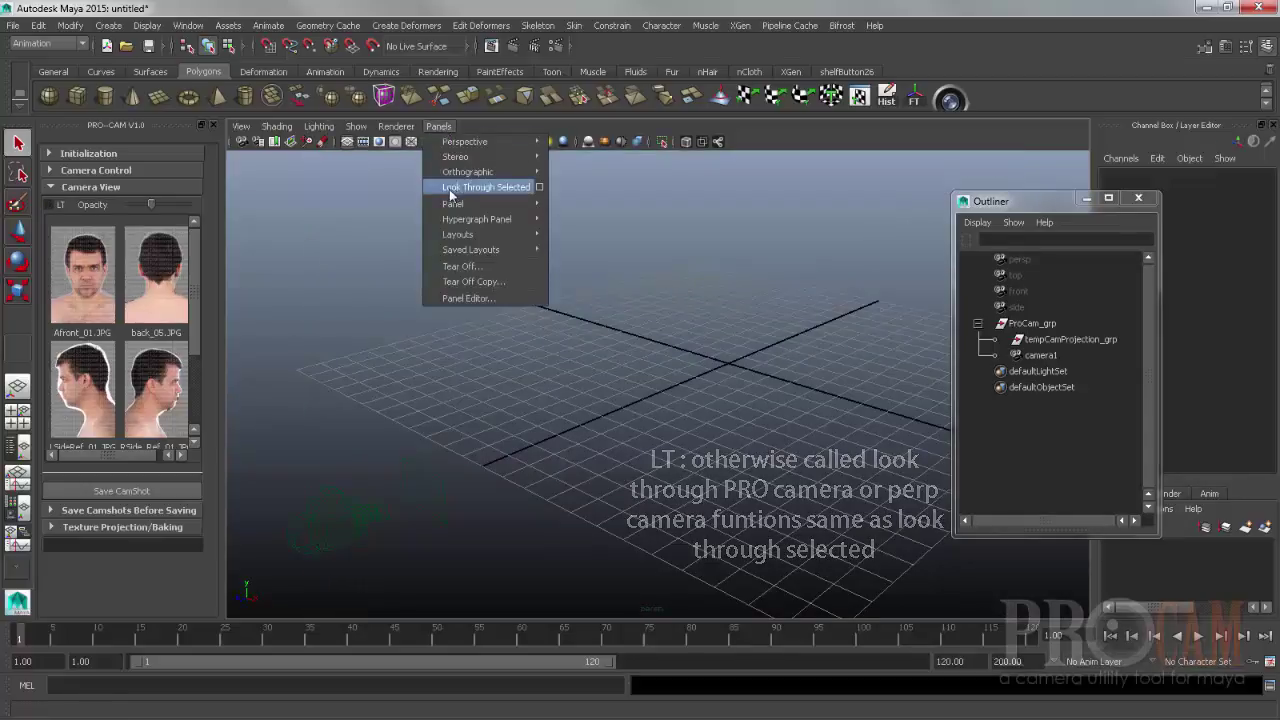
{"action": "left_click", "coordinate": [379, 245]}
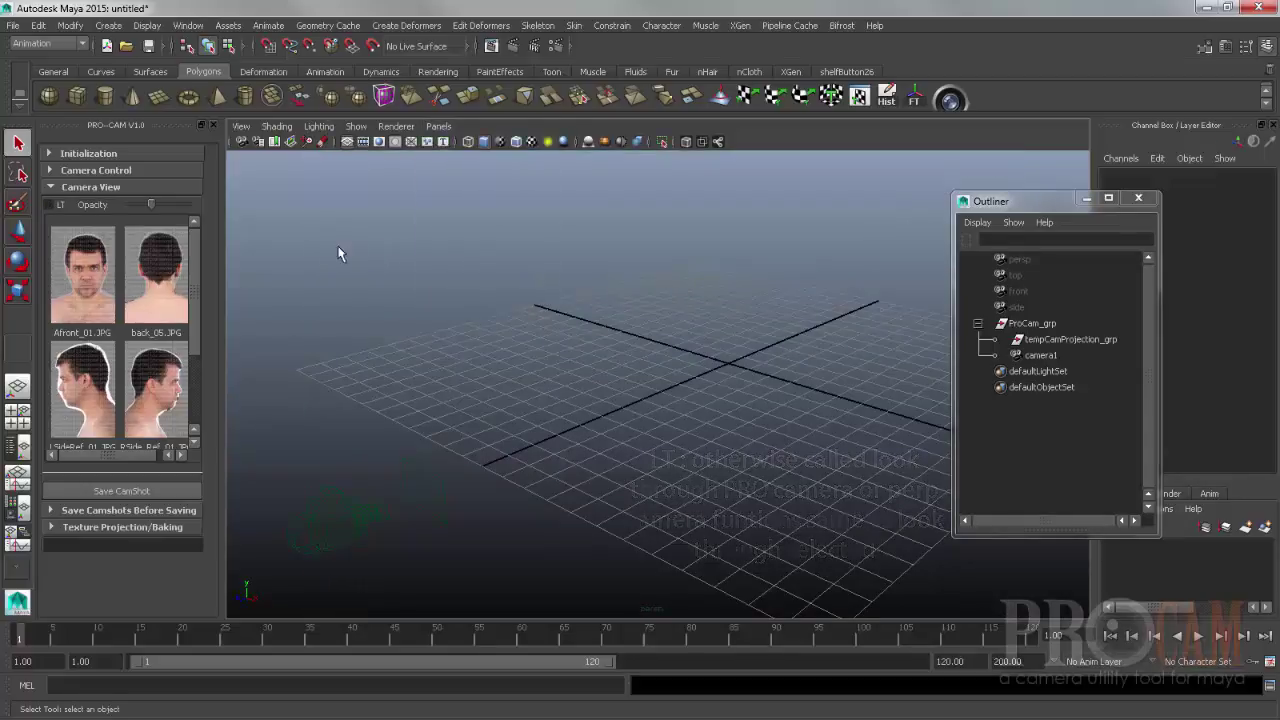
- Load Afront_01.JPG onto the ProCam camera's image plane, select the plane and try its Opacity control
{"action": "left_click", "coordinate": [97, 308]}
{"action": "middle_click_drag", "start_coordinate": [917, 374], "coordinate": [809, 411], "text": "alt"}
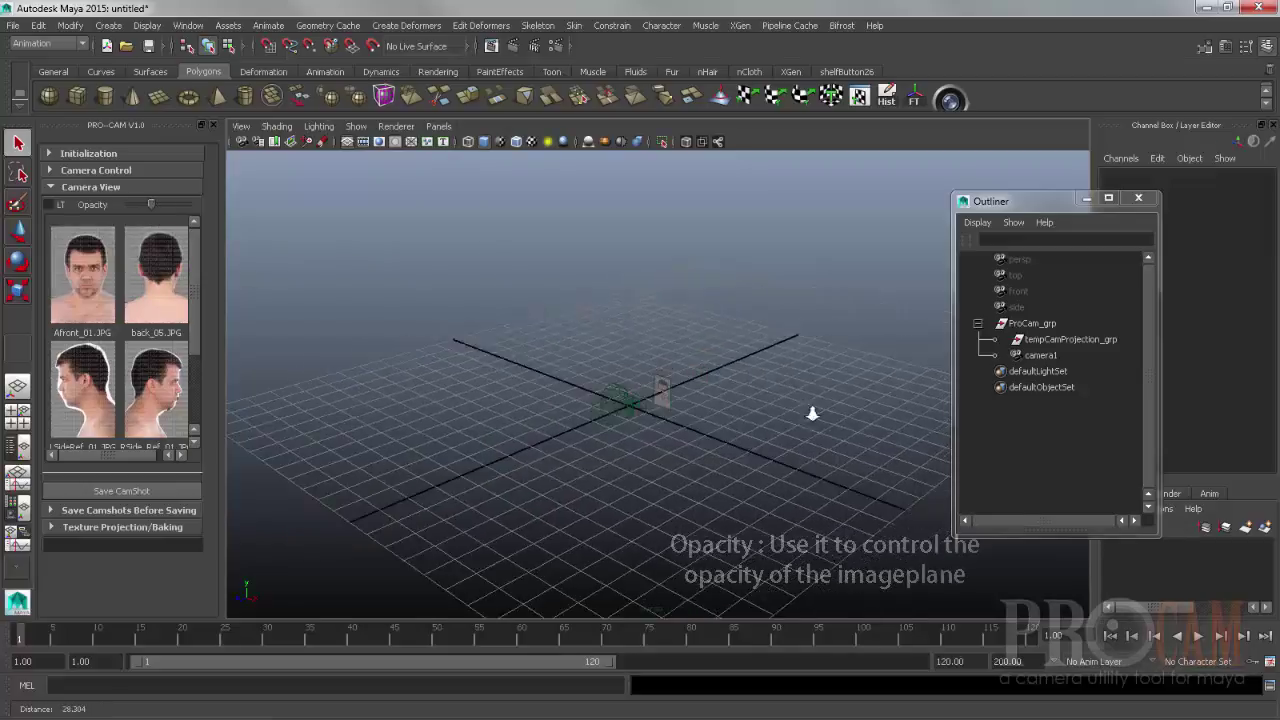
{"action": "scroll", "coordinate": [752, 416], "scroll_direction": "up", "scroll_amount": 5}
{"action": "left_click_drag", "start_coordinate": [685, 343], "coordinate": [744, 507]}
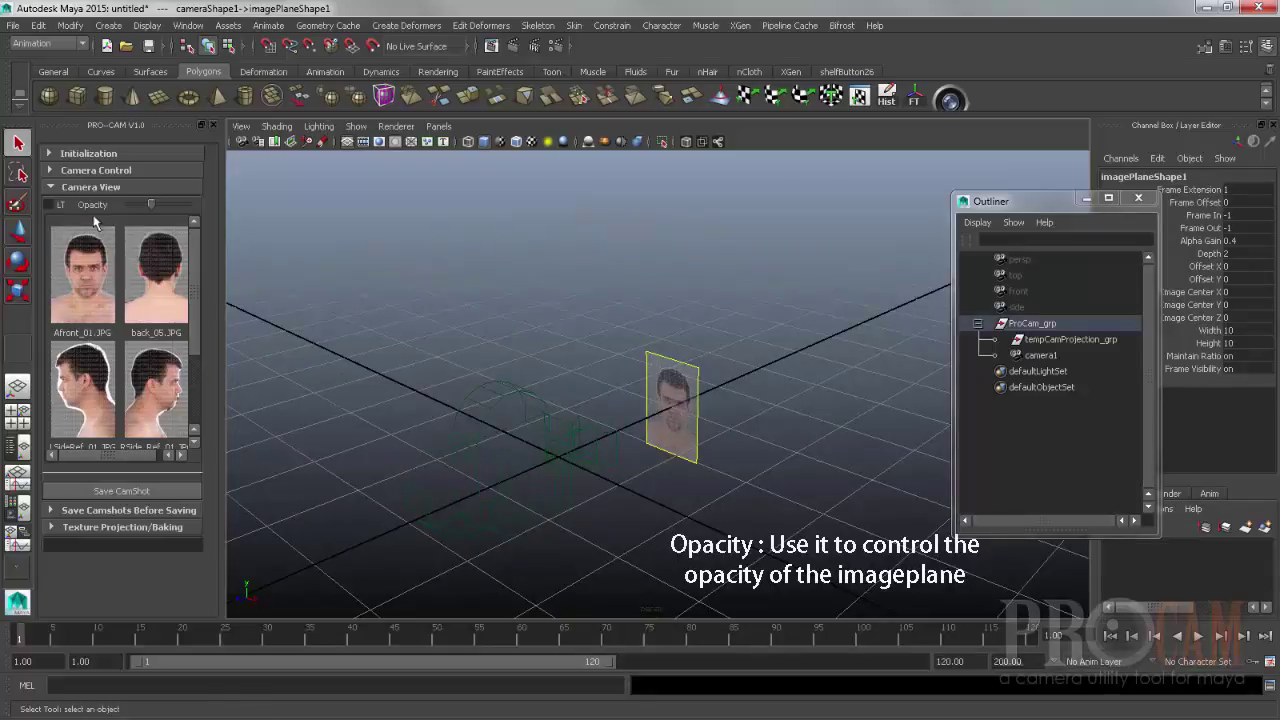
{"action": "mouse_move", "coordinate": [153, 207]}
{"action": "left_mouse_down"}
{"action": "mouse_move", "coordinate": [178, 208]}
{"action": "mouse_move", "coordinate": [140, 216]}
{"action": "mouse_move", "coordinate": [171, 209]}
{"action": "mouse_move", "coordinate": [149, 211]}
{"action": "left_mouse_up"}
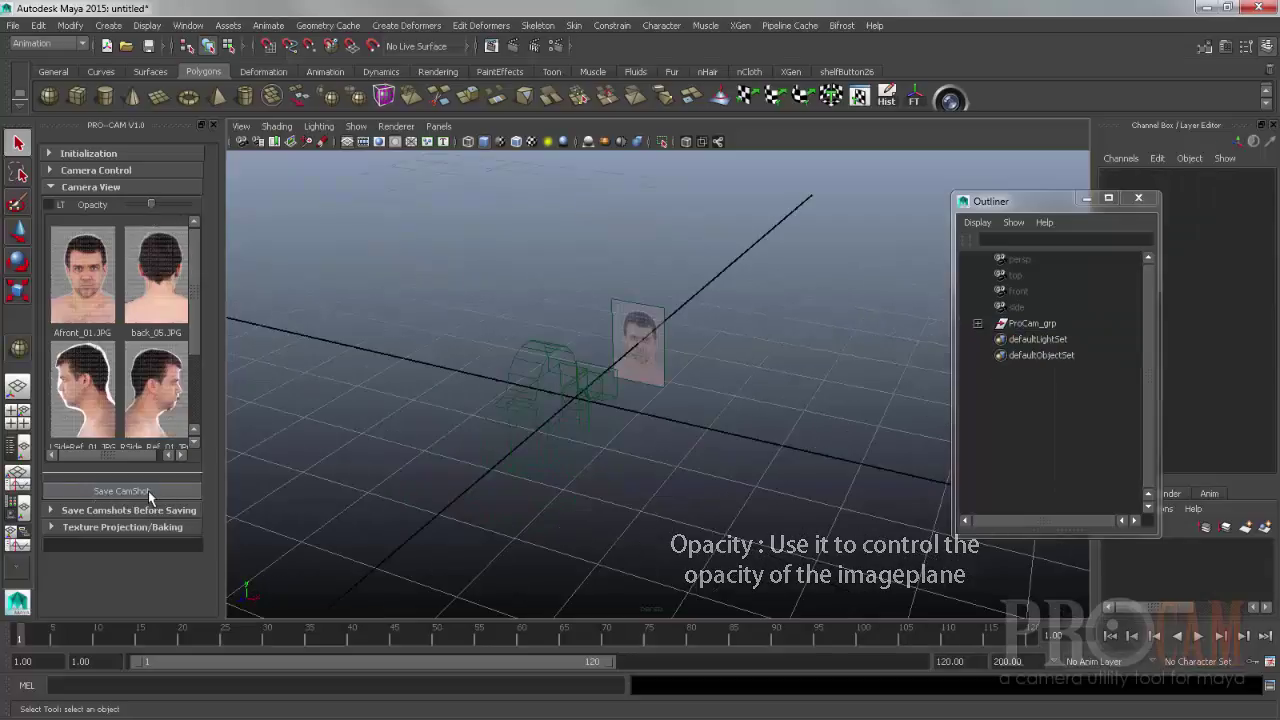
- Examine the ProCam camera and its image plane from several angles, selecting the camera to view its attributes
{"action": "left_click_drag", "start_coordinate": [558, 465], "coordinate": [556, 425], "text": "alt"}
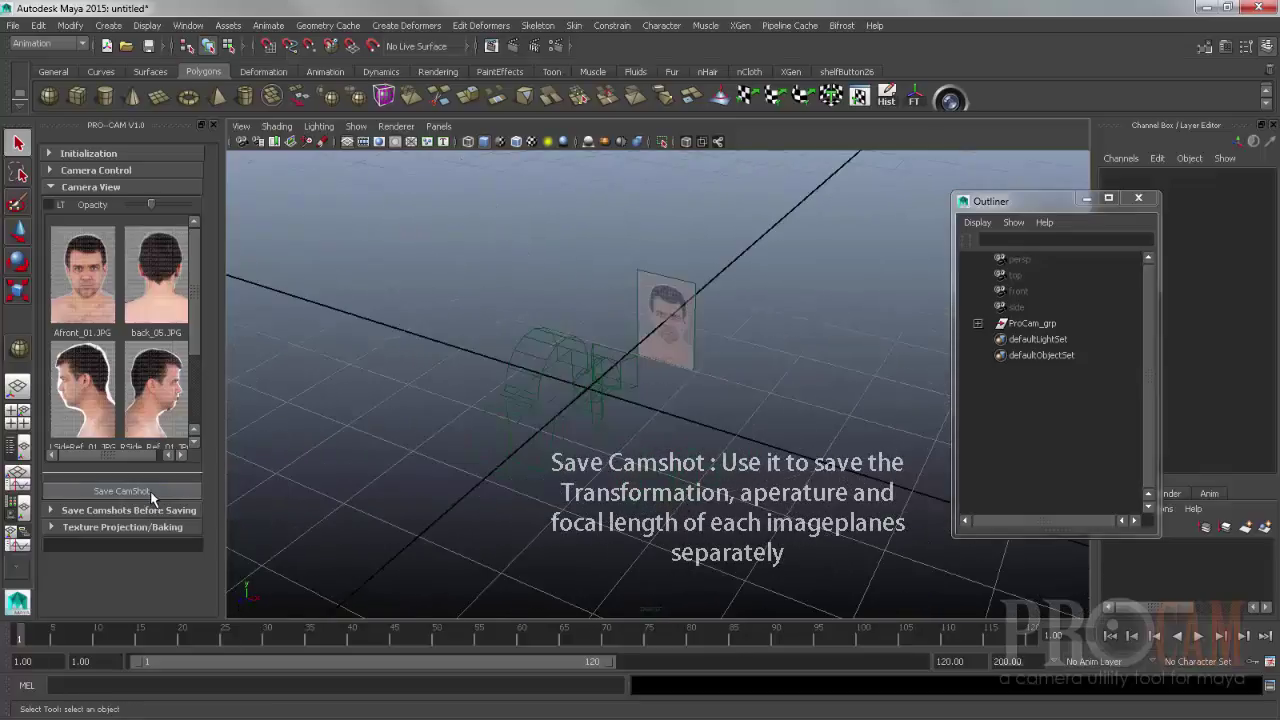
{"action": "left_click_drag", "start_coordinate": [560, 393], "coordinate": [508, 286], "text": "alt"}
{"action": "left_click", "coordinate": [563, 366]}
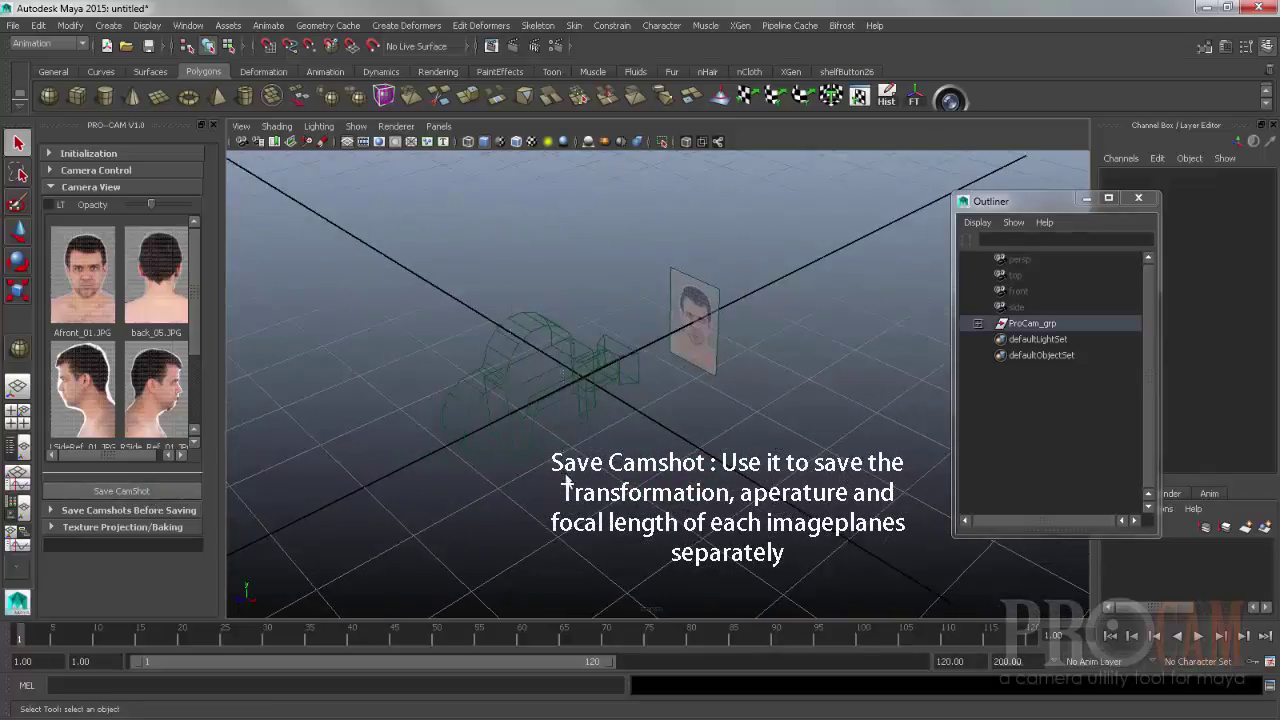
{"action": "left_click", "coordinate": [113, 190]}
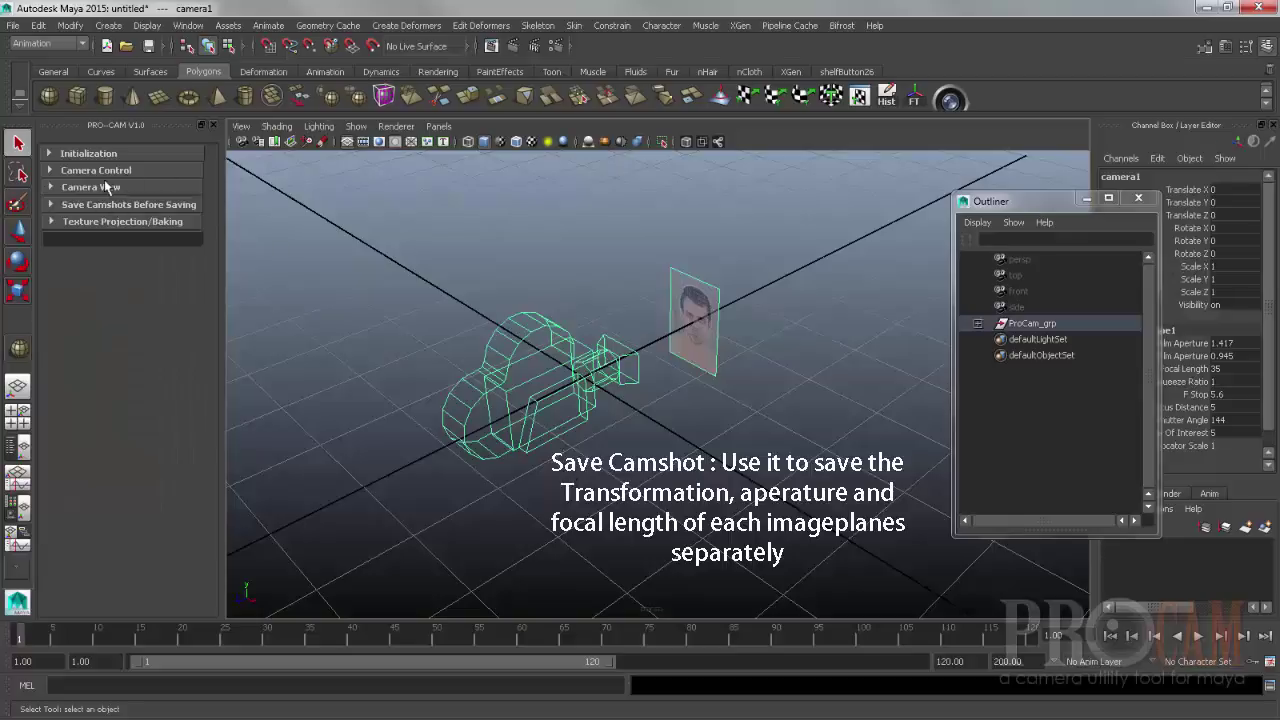
{"action": "left_click", "coordinate": [100, 185]}
{"action": "left_click_drag", "start_coordinate": [565, 415], "coordinate": [685, 368], "text": "alt"}
{"action": "left_click", "coordinate": [692, 365]}
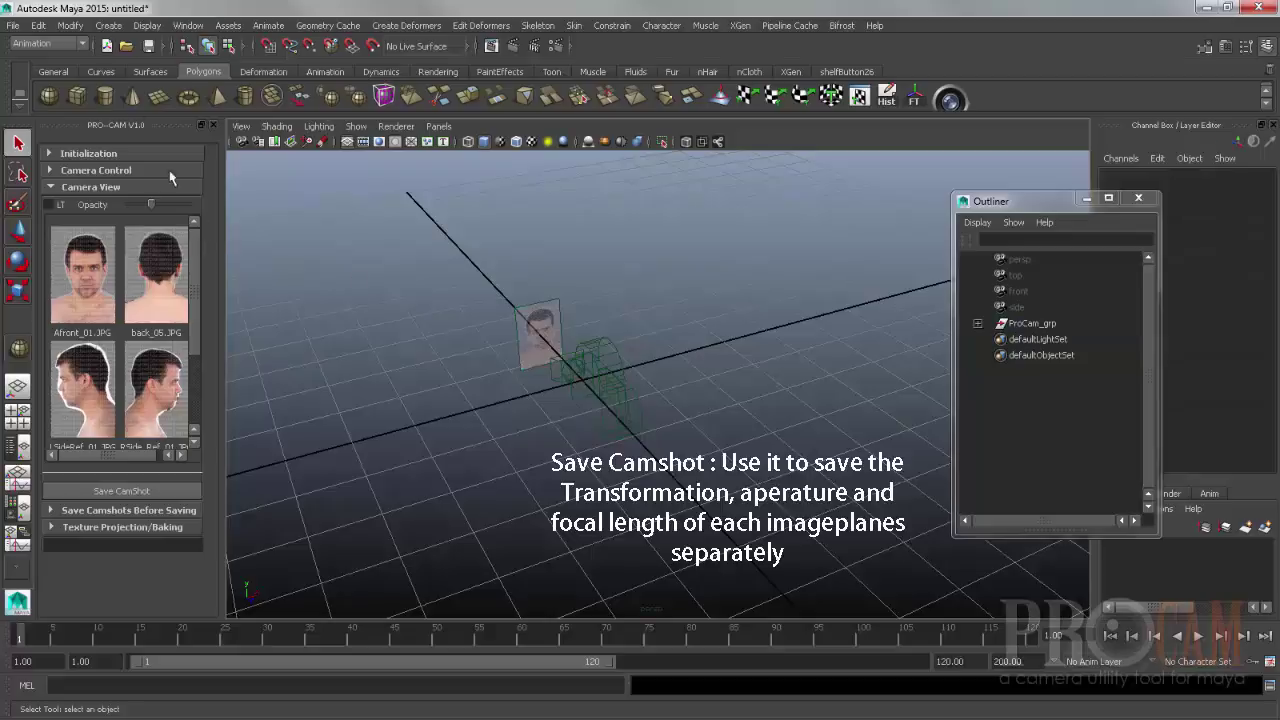
- Import the BaseMesh1.obj mesh from the Demo/example/meshes folder into the scene
{"action": "right_click_drag", "start_coordinate": [723, 311], "coordinate": [631, 312], "text": "alt"}
{"action": "middle_click_drag", "start_coordinate": [631, 312], "coordinate": [629, 336], "text": "alt"}
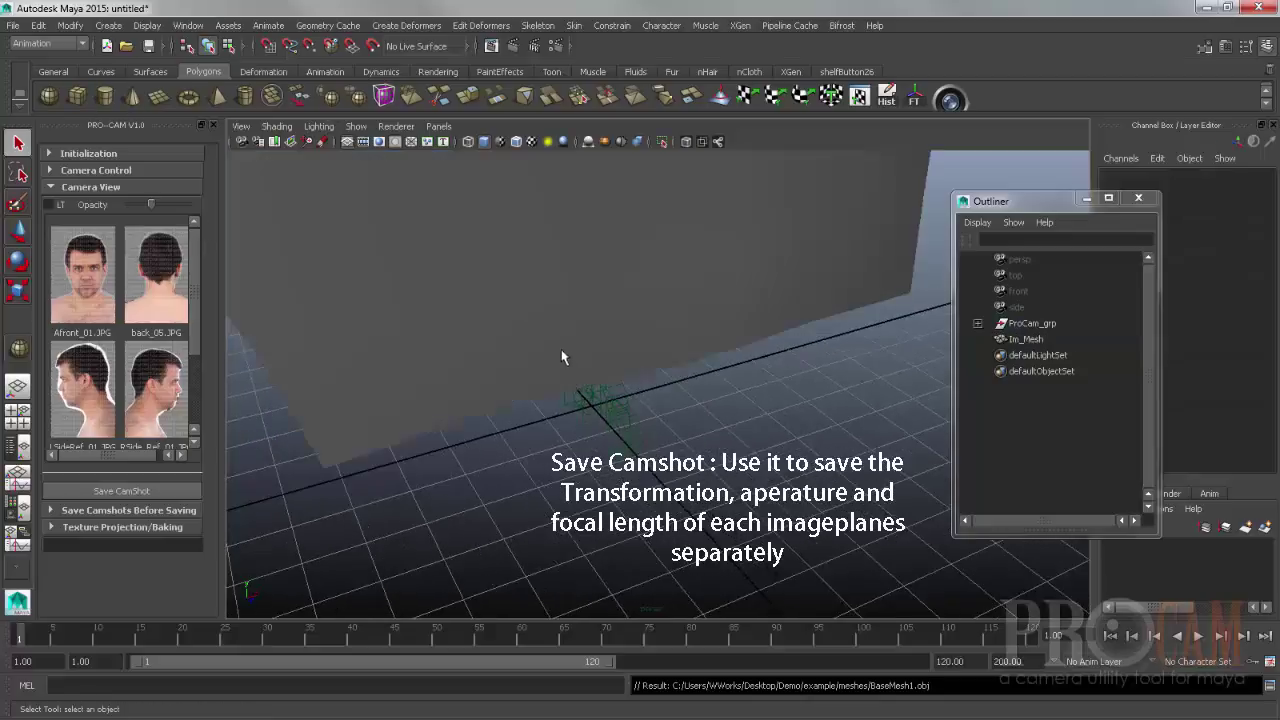
- Select the imported head mesh in the perspective view
{"action": "left_click_drag", "start_coordinate": [647, 378], "coordinate": [636, 296], "text": "alt"}
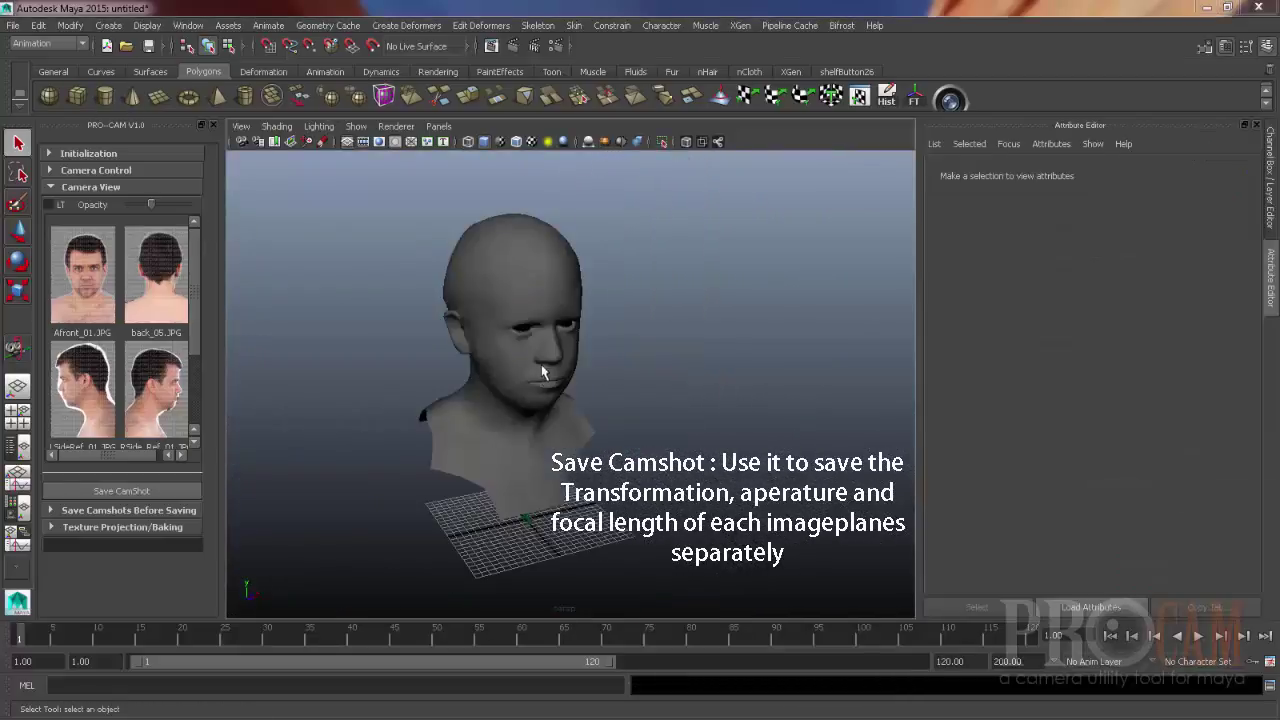
{"action": "left_click", "coordinate": [555, 356]}
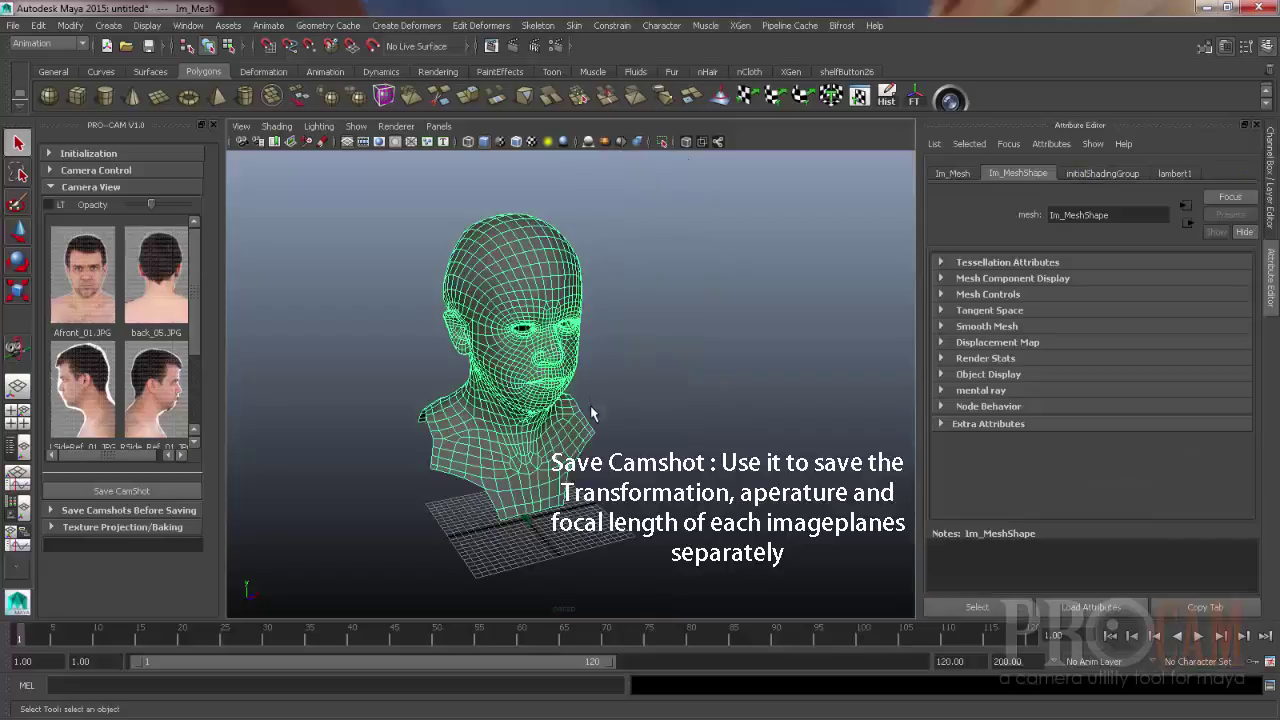
{"action": "left_click_drag", "start_coordinate": [591, 407], "coordinate": [540, 364], "text": "alt"}
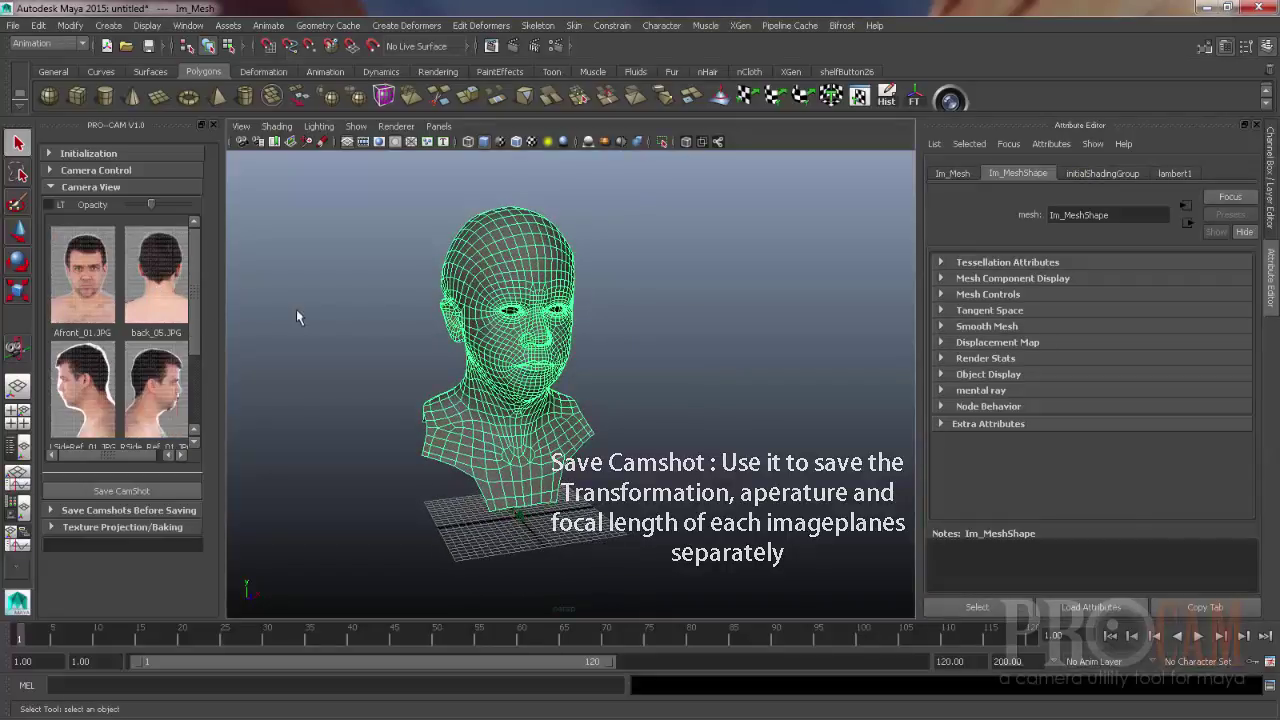
- Look through the ProCam camera, align its view so the head mesh matches the Afront_01.JPG face, and save the camshot
{"action": "left_click", "coordinate": [55, 206]}
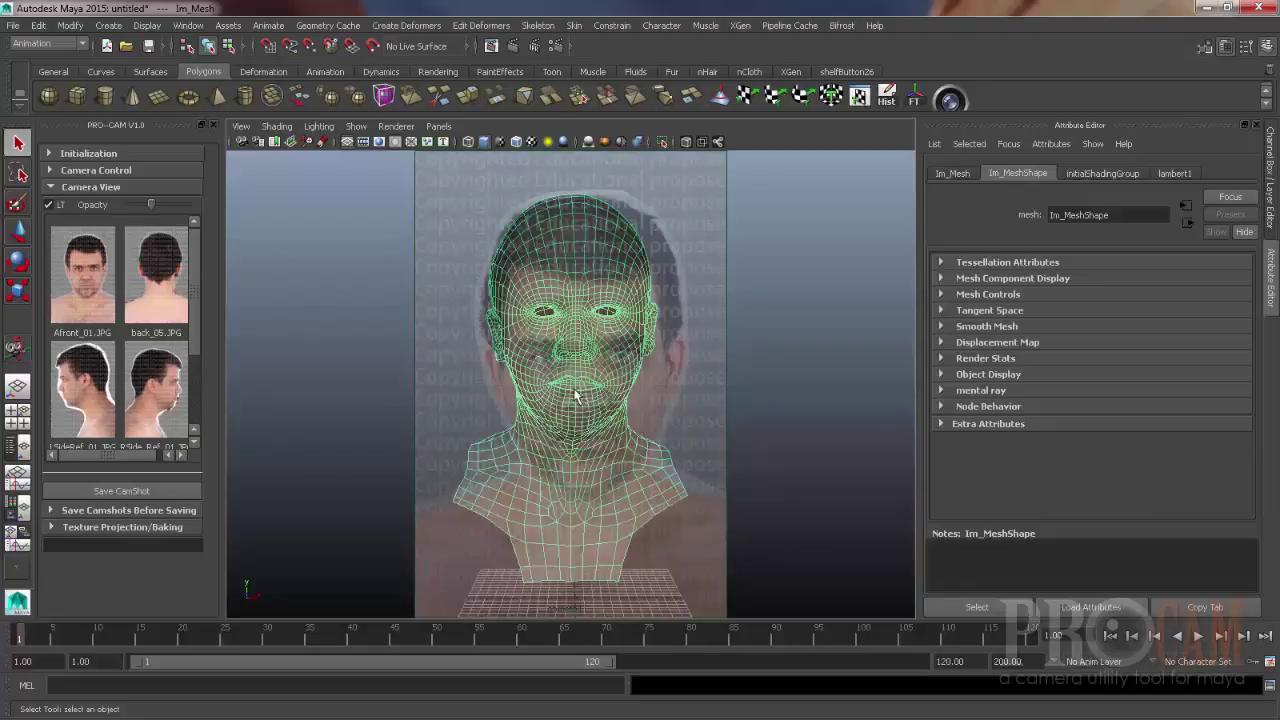
{"action": "middle_click_drag", "start_coordinate": [574, 396], "coordinate": [614, 431], "text": "alt"}
{"action": "right_click_drag", "start_coordinate": [614, 431], "coordinate": [600, 437], "text": "alt"}
{"action": "middle_click_drag", "start_coordinate": [600, 437], "coordinate": [600, 432], "text": "alt"}
{"action": "right_click_drag", "start_coordinate": [600, 432], "coordinate": [607, 431], "text": "alt"}
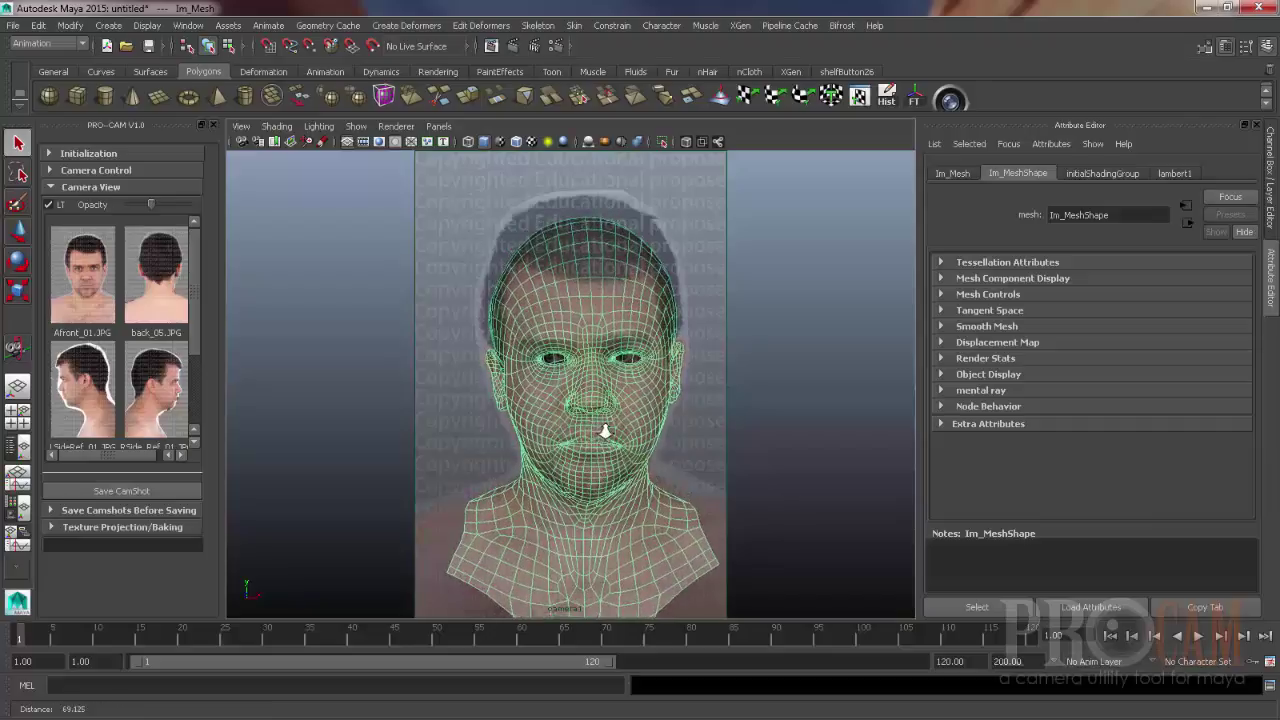
{"action": "middle_click_drag", "start_coordinate": [607, 431], "coordinate": [607, 425], "text": "alt"}
{"action": "right_click_drag", "start_coordinate": [607, 425], "coordinate": [607, 425], "text": "alt"}
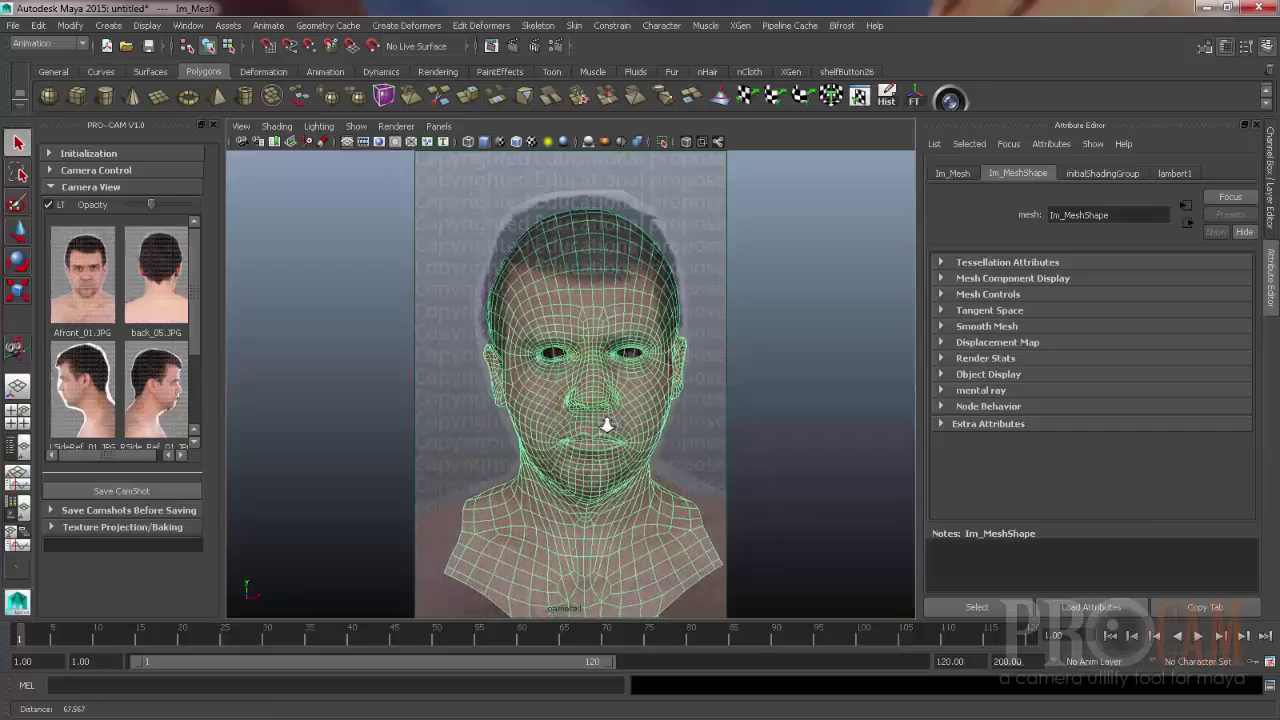
{"action": "middle_click_drag", "start_coordinate": [607, 425], "coordinate": [601, 422], "text": "alt"}
{"action": "left_click", "coordinate": [150, 492]}
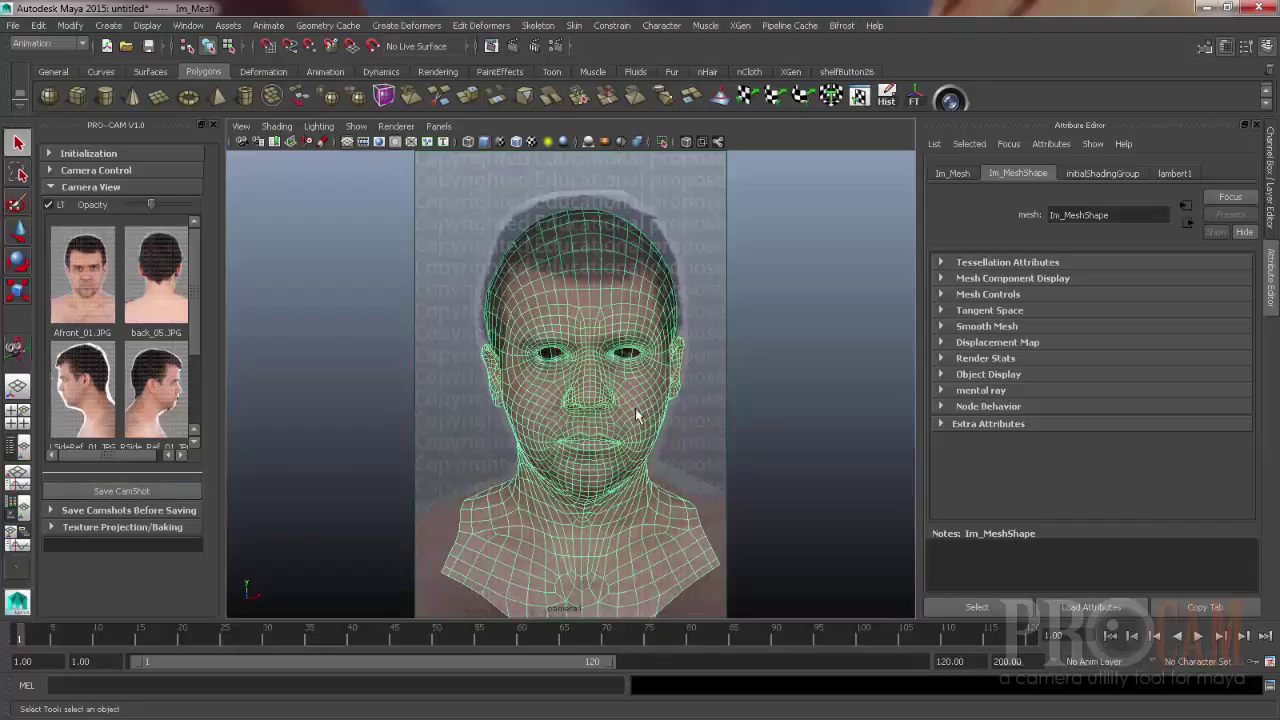
- Load back_05.JPG, align the camera so the back of the mesh matches the photo, and save the camshot
{"action": "left_click", "coordinate": [156, 250]}
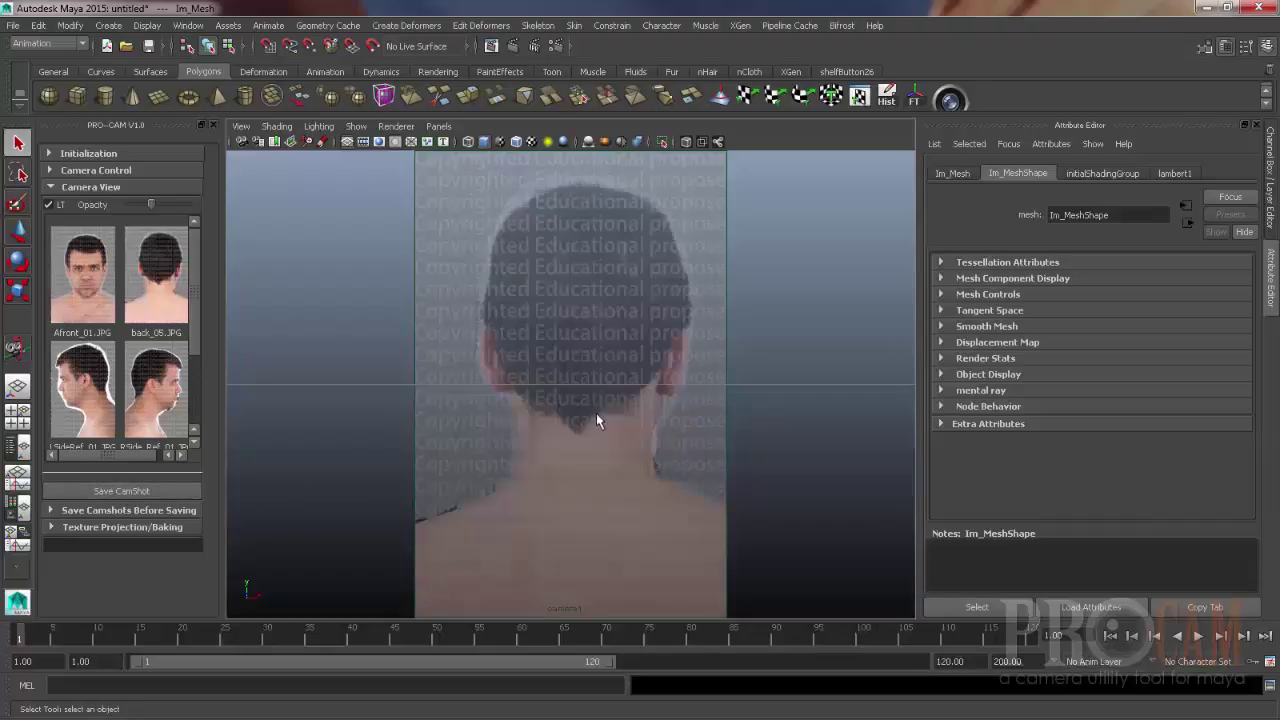
{"action": "left_click_drag", "start_coordinate": [601, 424], "coordinate": [526, 480], "text": "alt"}
{"action": "scroll", "coordinate": [526, 480], "scroll_direction": "up", "scroll_amount": 1}
{"action": "middle_click_drag", "start_coordinate": [526, 480], "coordinate": [506, 490], "text": "alt"}
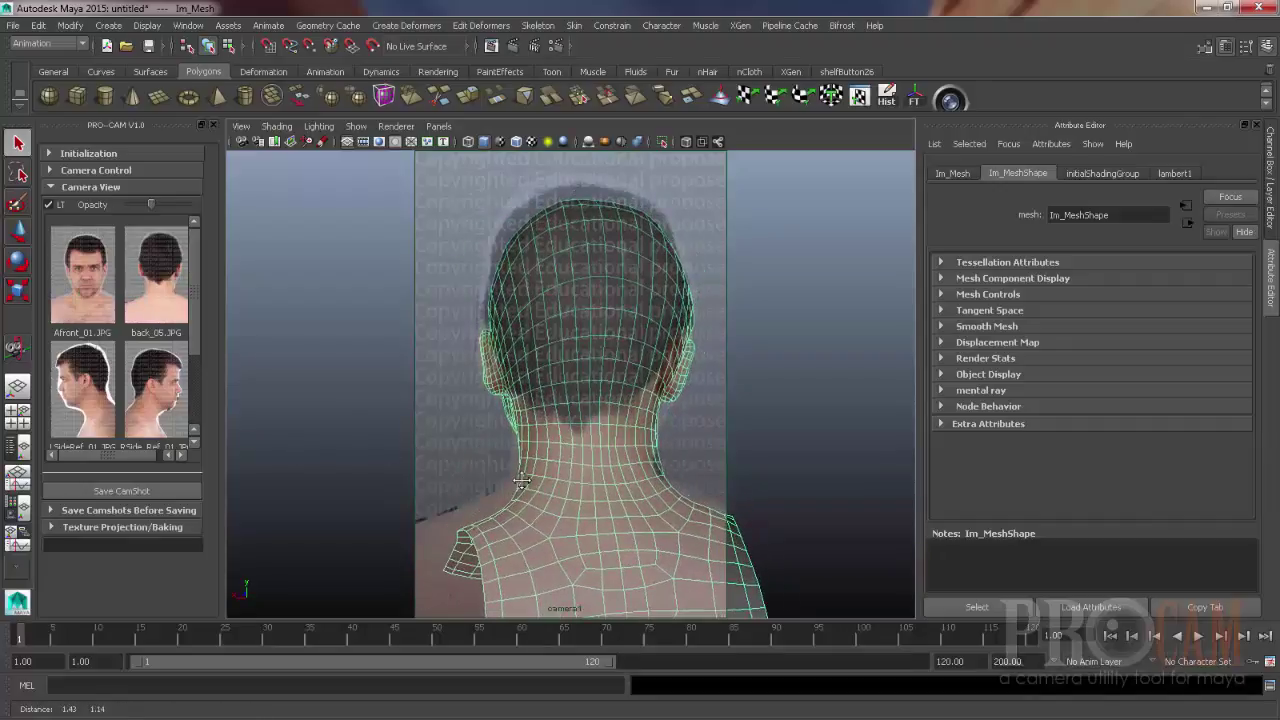
{"action": "left_click", "coordinate": [116, 491]}
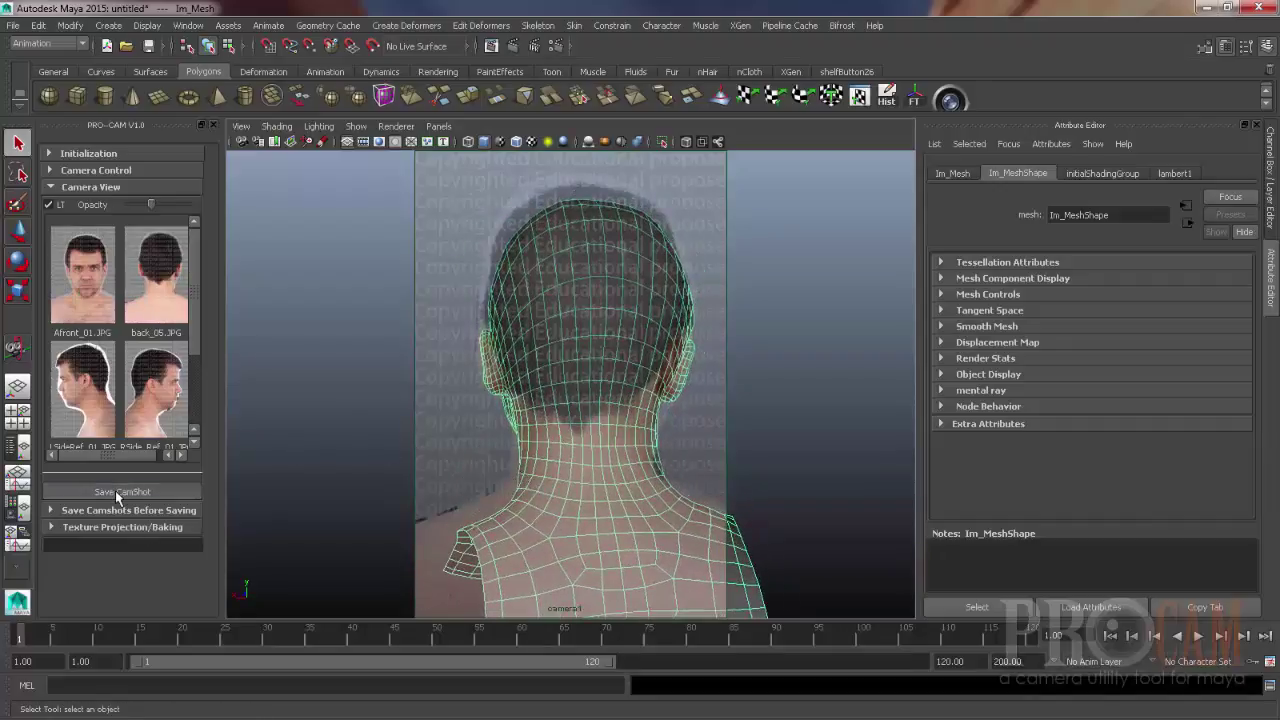
- Load LSideRef_01.JPG and roughly align the camera so the mesh's left profile overlays the photo
{"action": "left_click", "coordinate": [84, 390]}
{"action": "left_click_drag", "start_coordinate": [510, 426], "coordinate": [546, 492], "text": "alt"}
{"action": "right_click_drag", "start_coordinate": [547, 492], "coordinate": [519, 483], "text": "alt"}
{"action": "middle_click_drag", "start_coordinate": [518, 483], "coordinate": [520, 482], "text": "alt"}
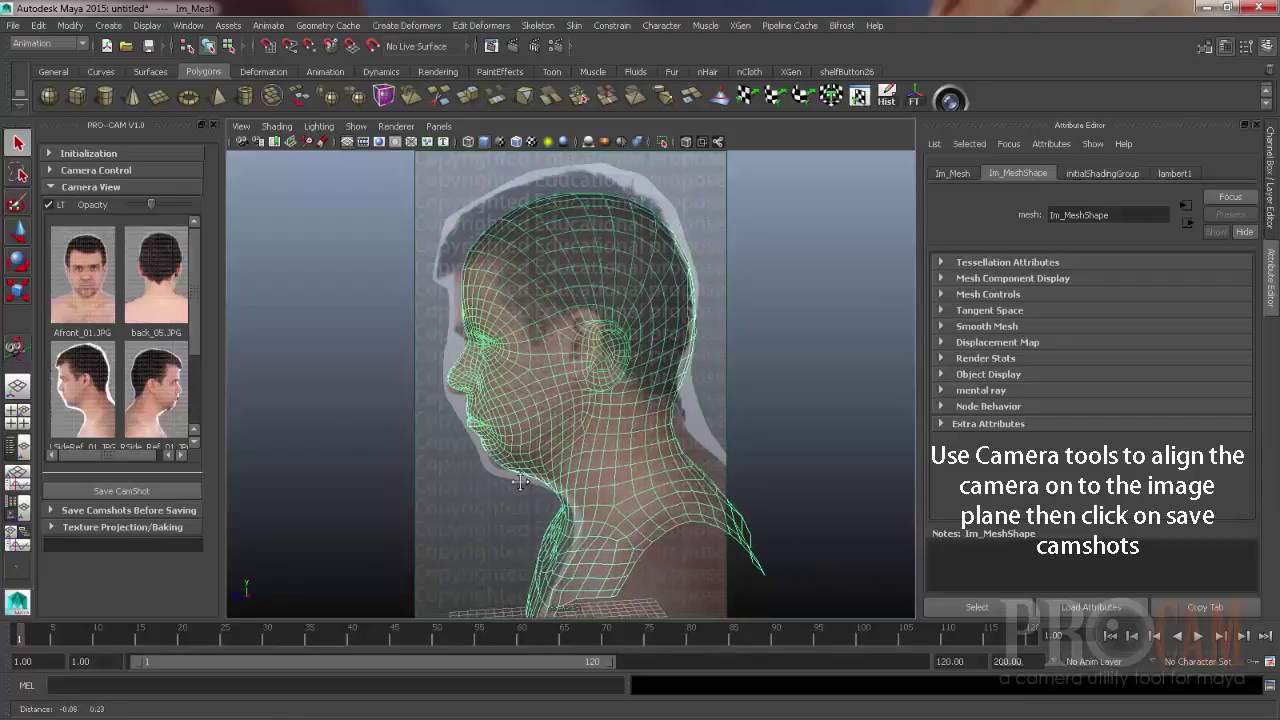
- Open the Camera Tools as a floating palette and place it beside the image plane
{"action": "left_click", "coordinate": [241, 126]}
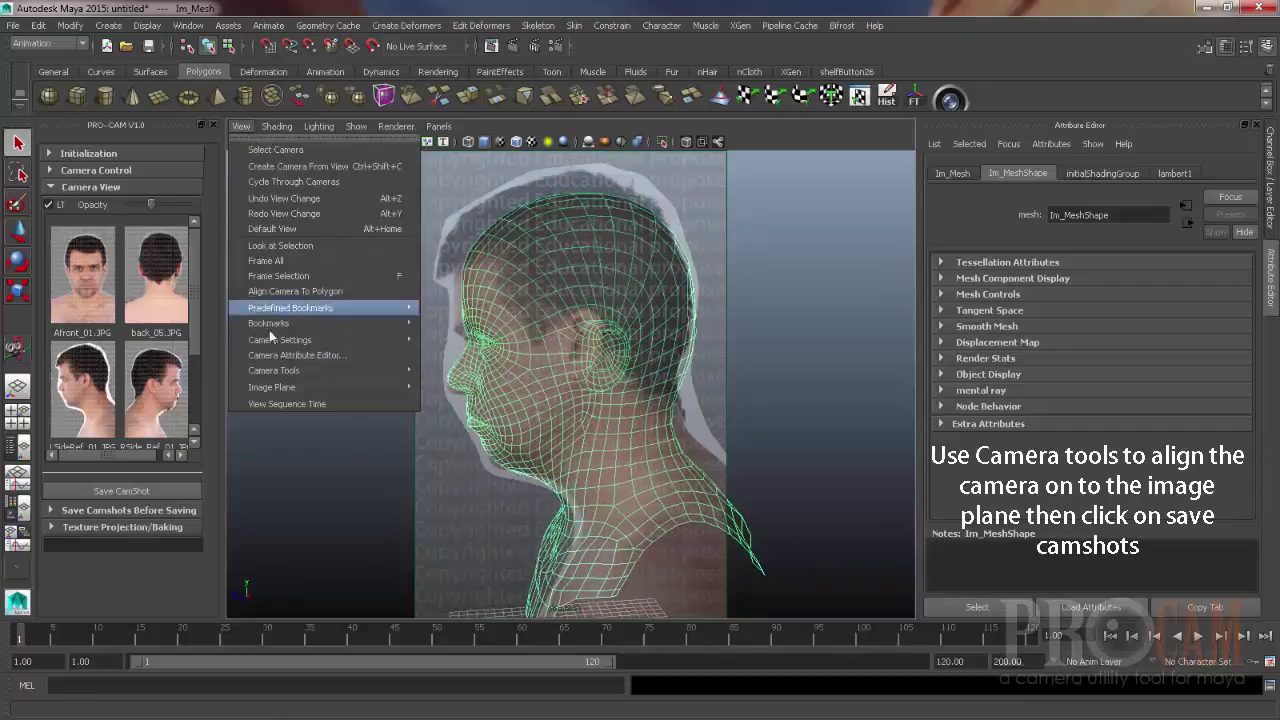
{"action": "mouse_move", "coordinate": [268, 341]}
{"action": "mouse_move", "coordinate": [268, 370]}
{"action": "left_click", "coordinate": [445, 366]}
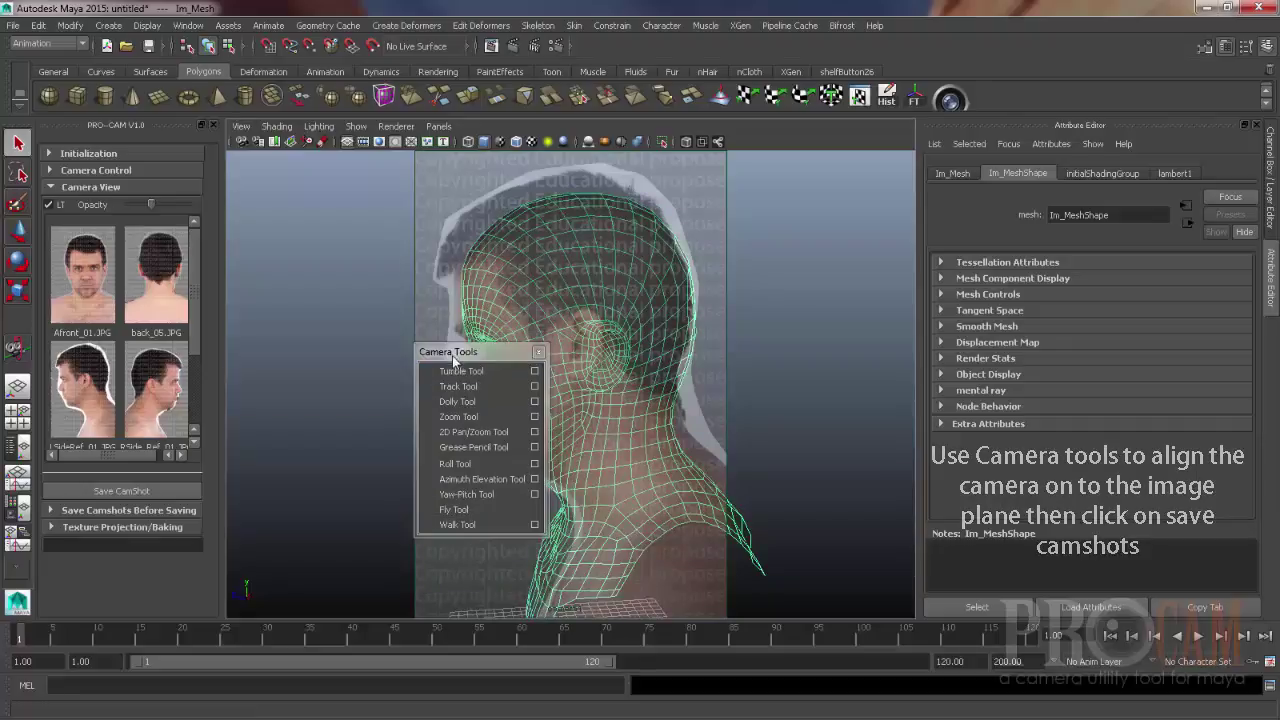
{"action": "left_click_drag", "start_coordinate": [445, 351], "coordinate": [293, 268]}
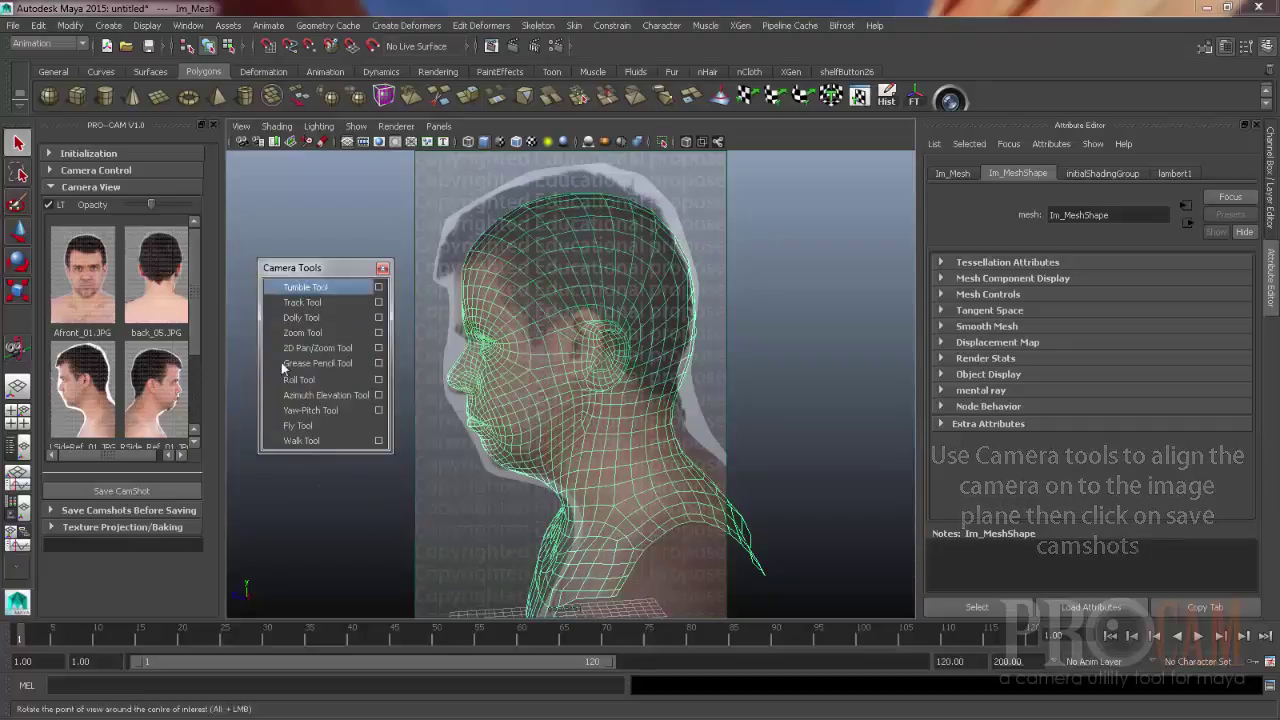
- Refine the left-profile alignment by tracking the camera, rolling it about -4 degrees with the Roll Tool, and adjusting its angle and distance
{"action": "left_click", "coordinate": [318, 302]}
{"action": "left_click_drag", "start_coordinate": [566, 336], "coordinate": [571, 340]}
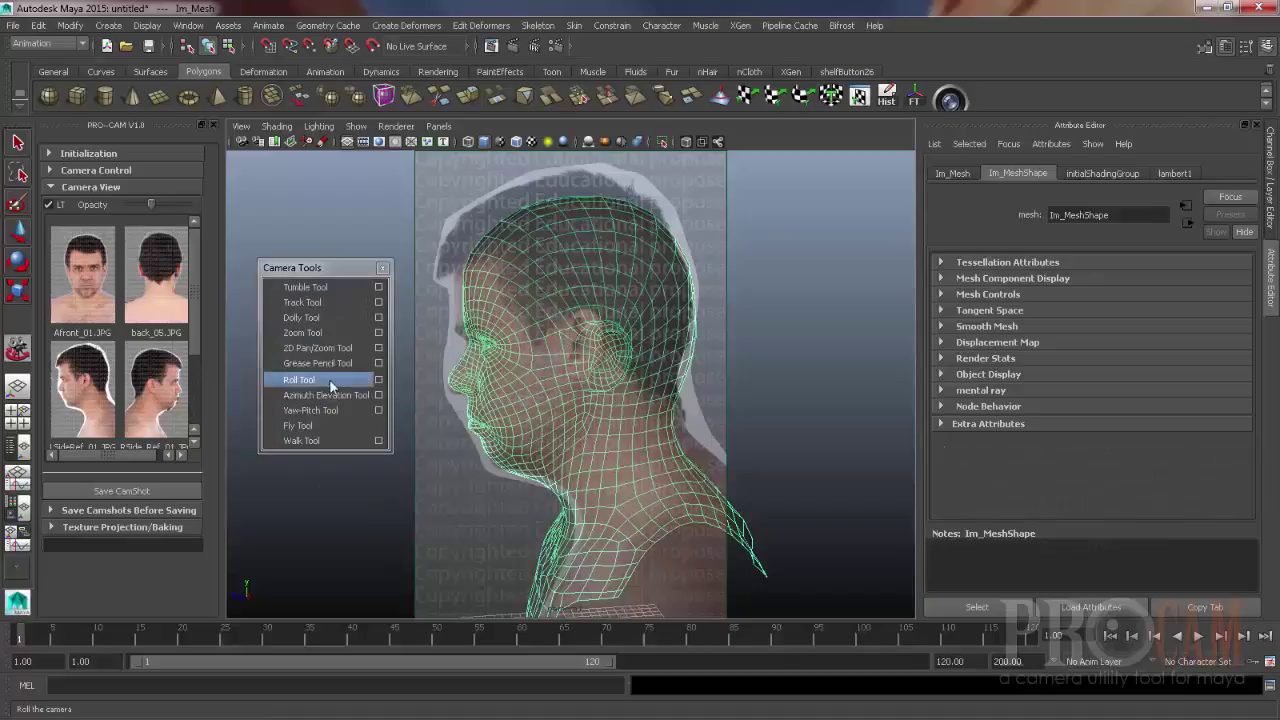
{"action": "left_click_drag", "start_coordinate": [804, 206], "coordinate": [773, 213]}
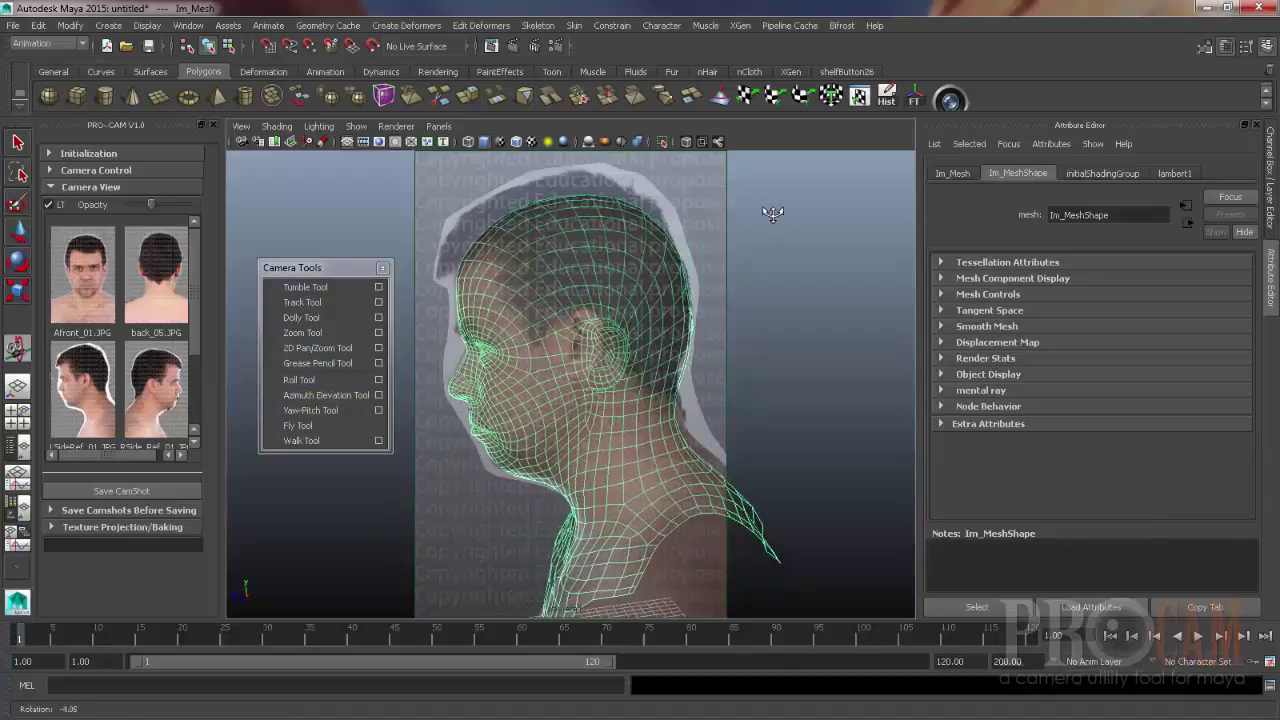
{"action": "right_click_drag", "start_coordinate": [697, 304], "coordinate": [700, 306], "text": "alt"}
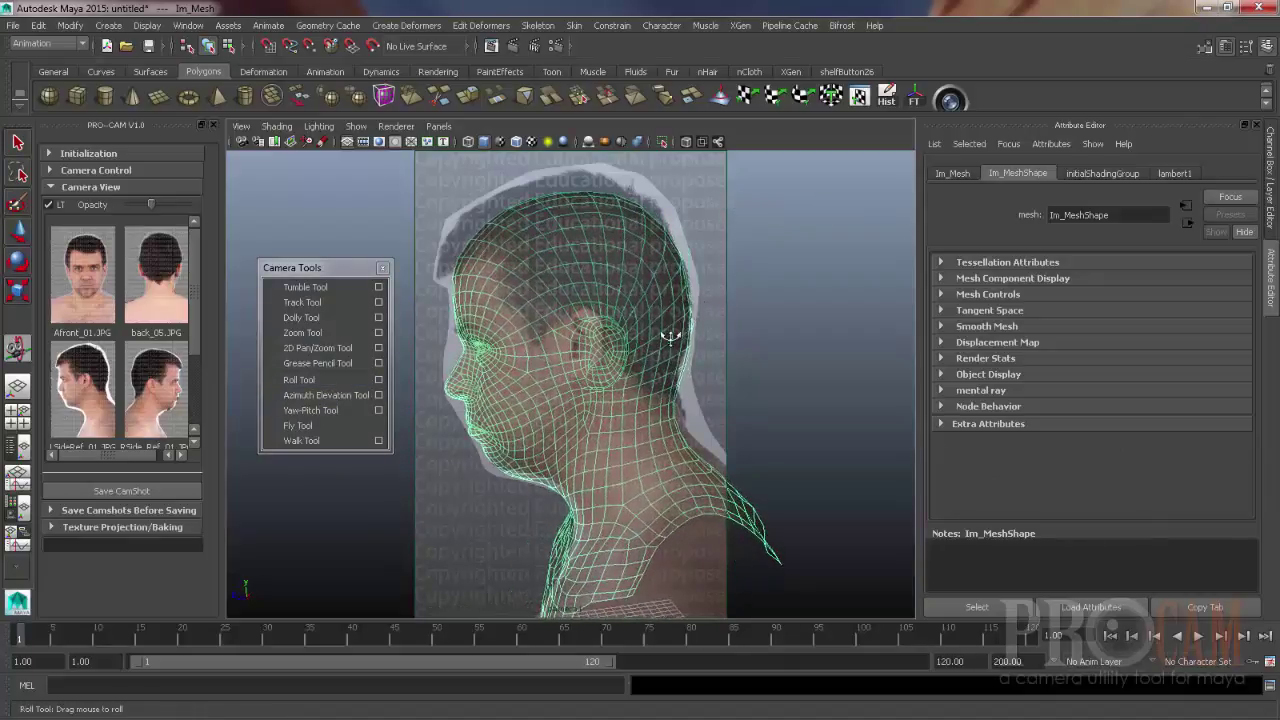
{"action": "left_click_drag", "start_coordinate": [670, 337], "coordinate": [660, 339], "text": "alt"}
{"action": "middle_click_drag", "start_coordinate": [657, 334], "coordinate": [662, 343], "text": "alt"}
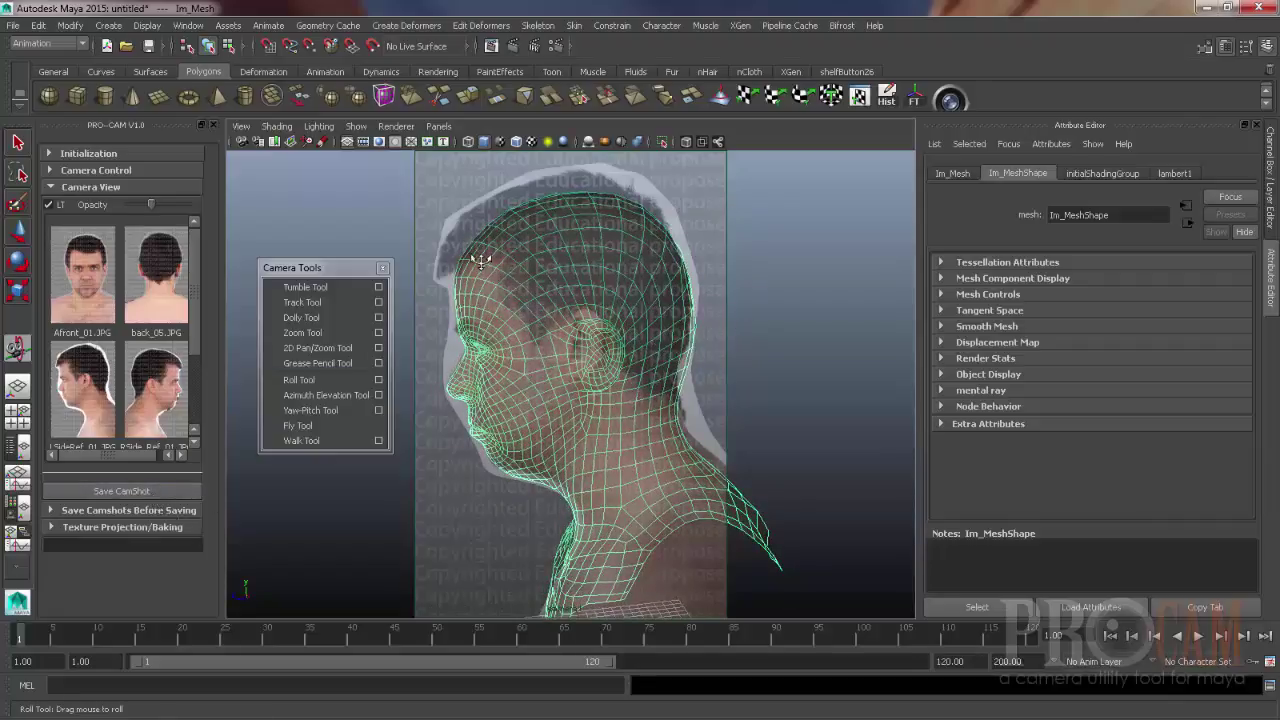
- Switch repeatedly between the front, back and left-side references to check their camera alignments, and close the Camera Tools palette
{"action": "left_click", "coordinate": [95, 285]}
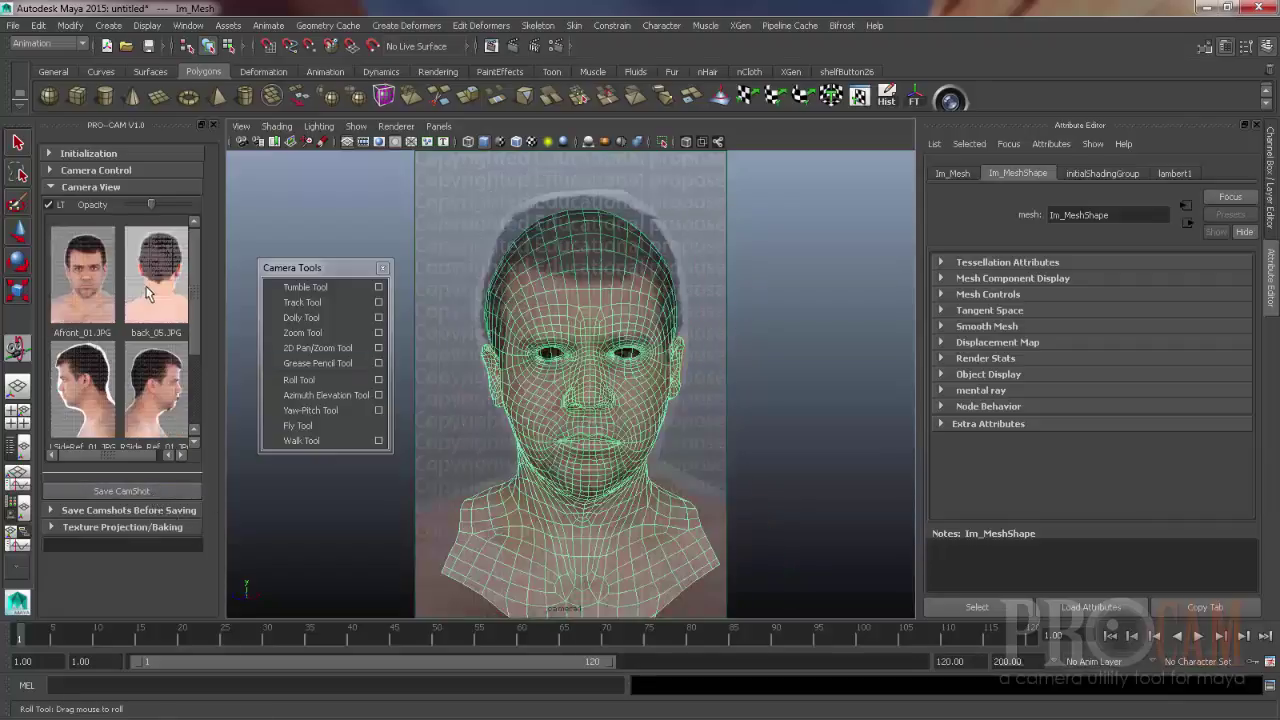
{"action": "left_click", "coordinate": [143, 294]}
{"action": "left_click", "coordinate": [95, 378]}
{"action": "left_click", "coordinate": [92, 300]}
{"action": "left_click", "coordinate": [146, 285]}
{"action": "left_click", "coordinate": [85, 285]}
{"action": "left_click", "coordinate": [88, 390]}
{"action": "left_click", "coordinate": [140, 299]}
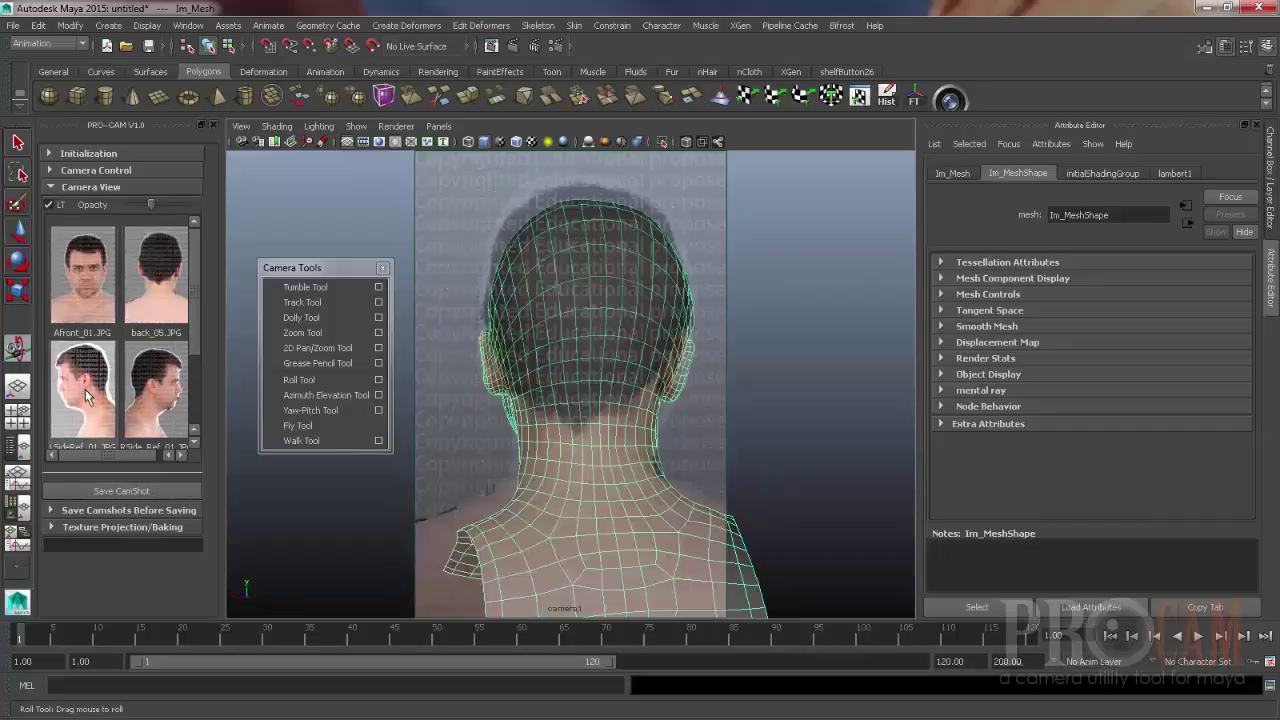
{"action": "left_click", "coordinate": [90, 390]}
{"action": "left_click", "coordinate": [84, 300]}
{"action": "left_click_drag", "start_coordinate": [357, 267], "coordinate": [337, 199]}
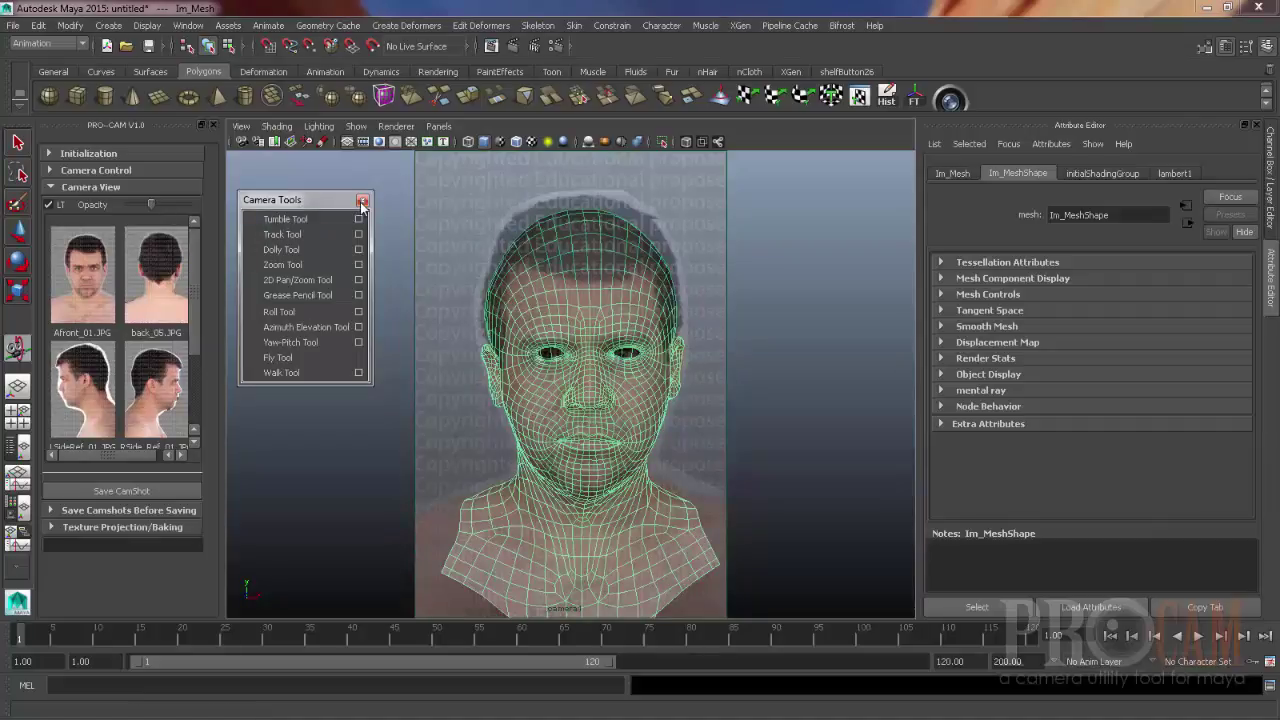
{"action": "left_click", "coordinate": [362, 202]}
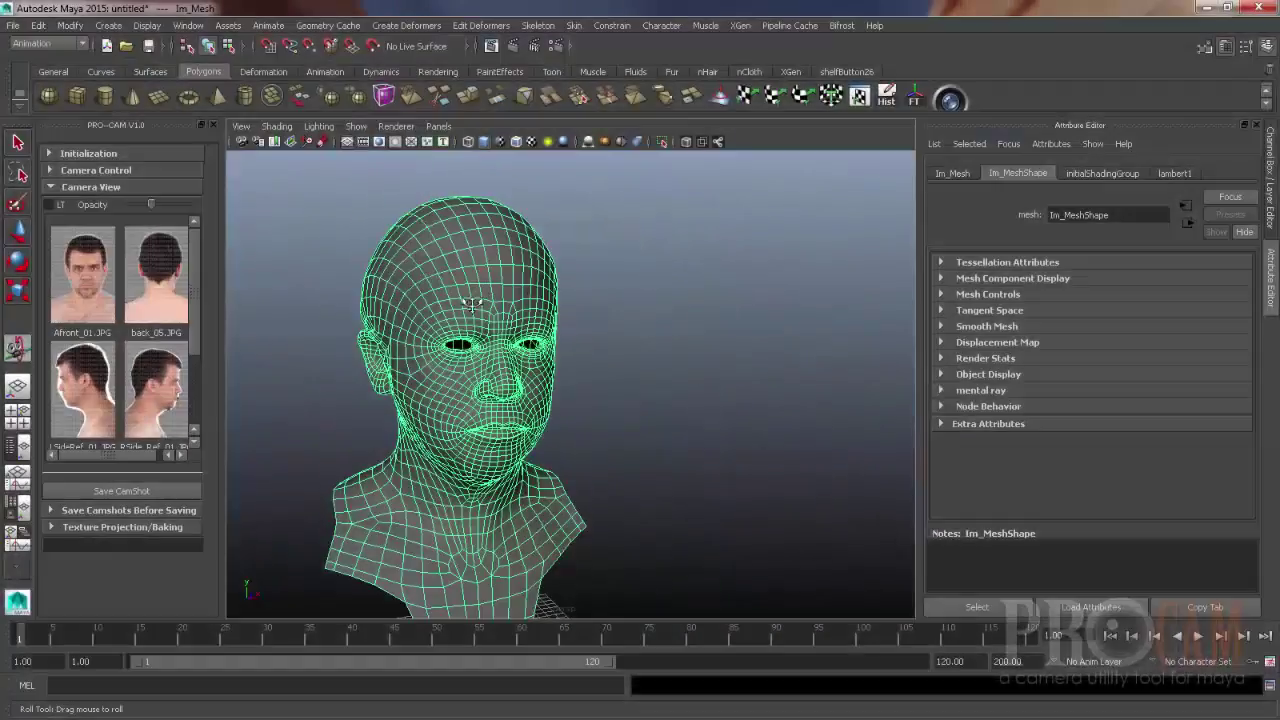
- Select the head mesh in the perspective view and assign the ProCam projection shader to it
{"action": "key", "text": "w"}
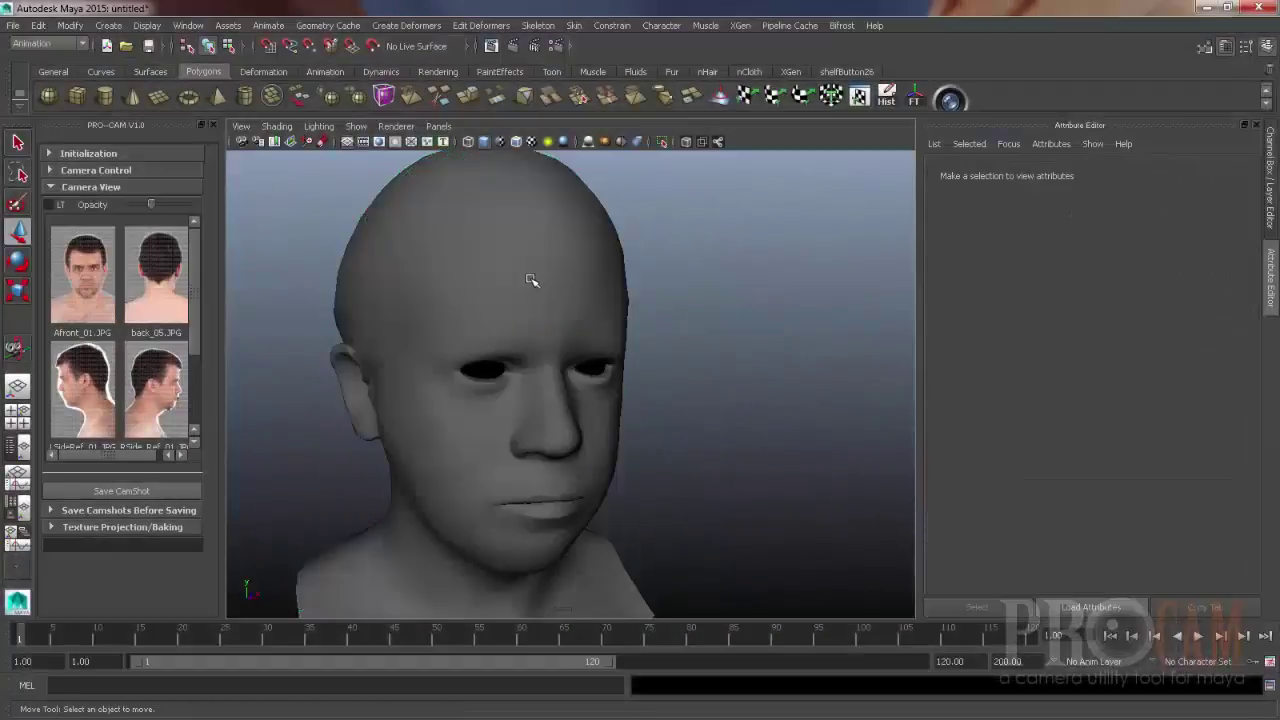
{"action": "left_click", "coordinate": [523, 275]}
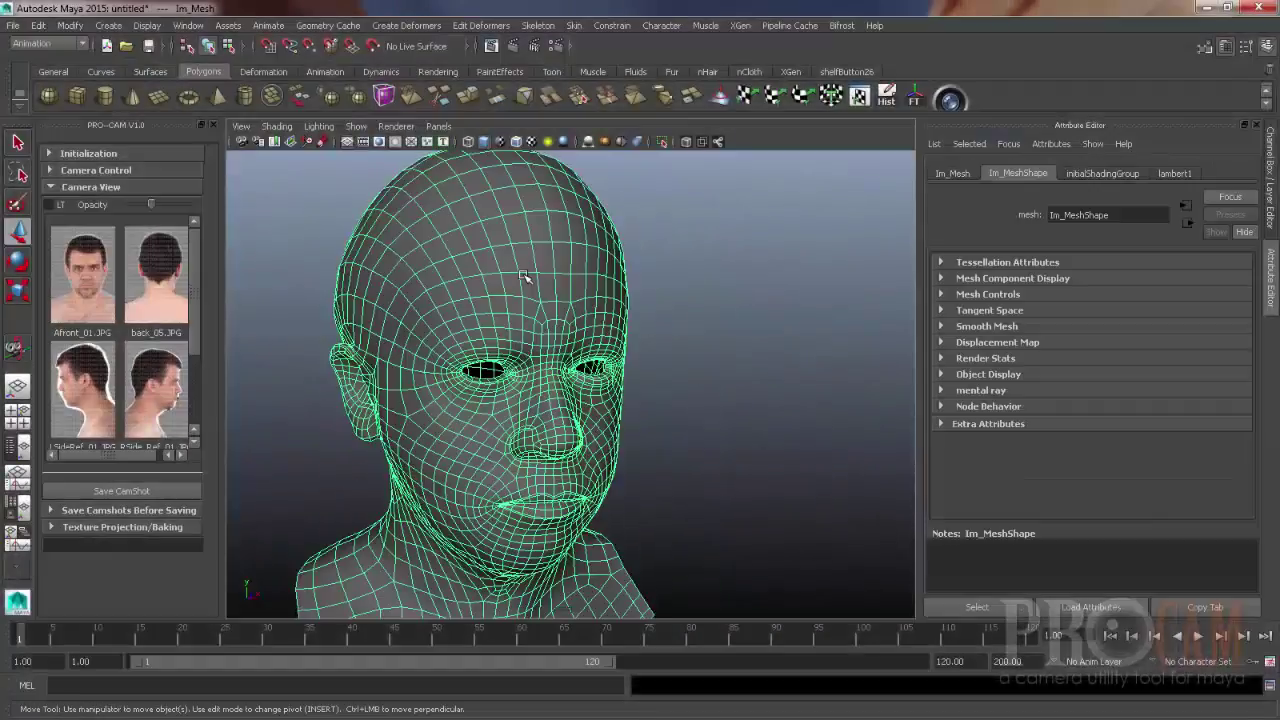
{"action": "left_click", "coordinate": [88, 153]}
{"action": "left_click", "coordinate": [148, 176]}
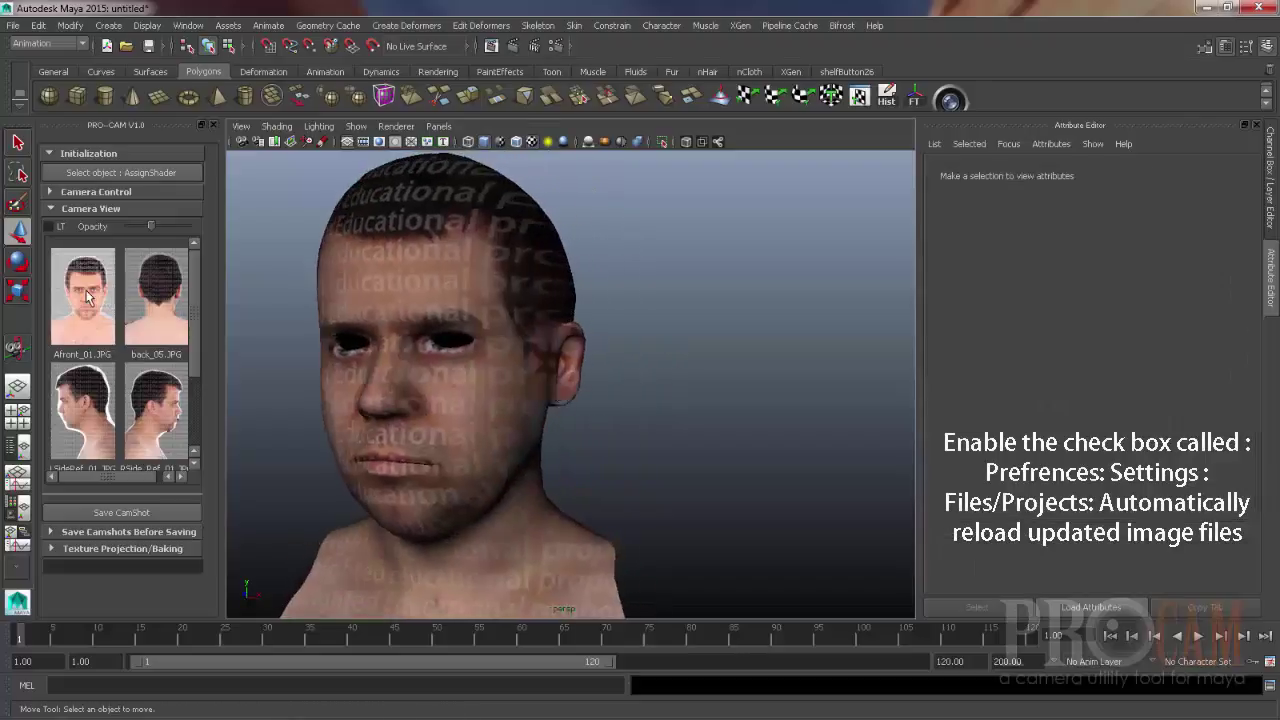
- Project the left-side reference onto the head and reload the image in the proCamshot_prjMat material's projection file texture
{"action": "right_click_drag", "start_coordinate": [568, 458], "coordinate": [500, 456], "text": "alt"}
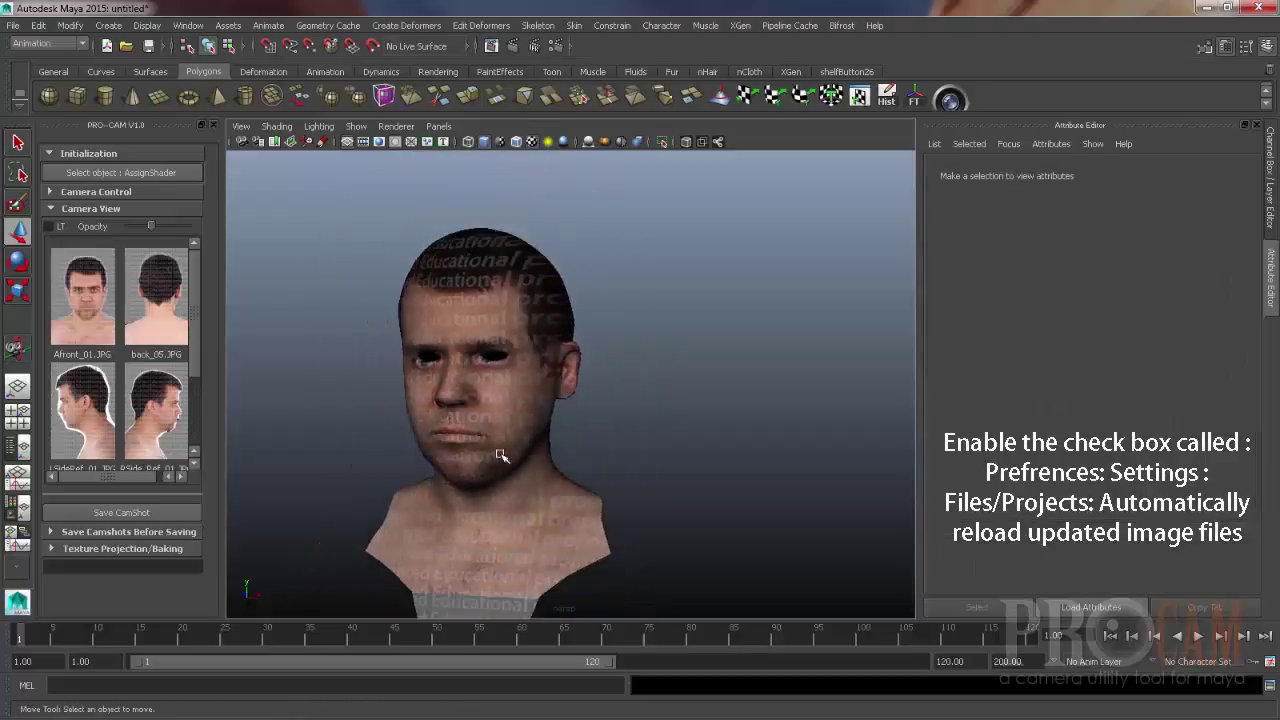
{"action": "left_click_drag", "start_coordinate": [500, 456], "coordinate": [362, 454], "text": "alt"}
{"action": "left_click_drag", "start_coordinate": [438, 378], "coordinate": [543, 389], "text": "alt"}
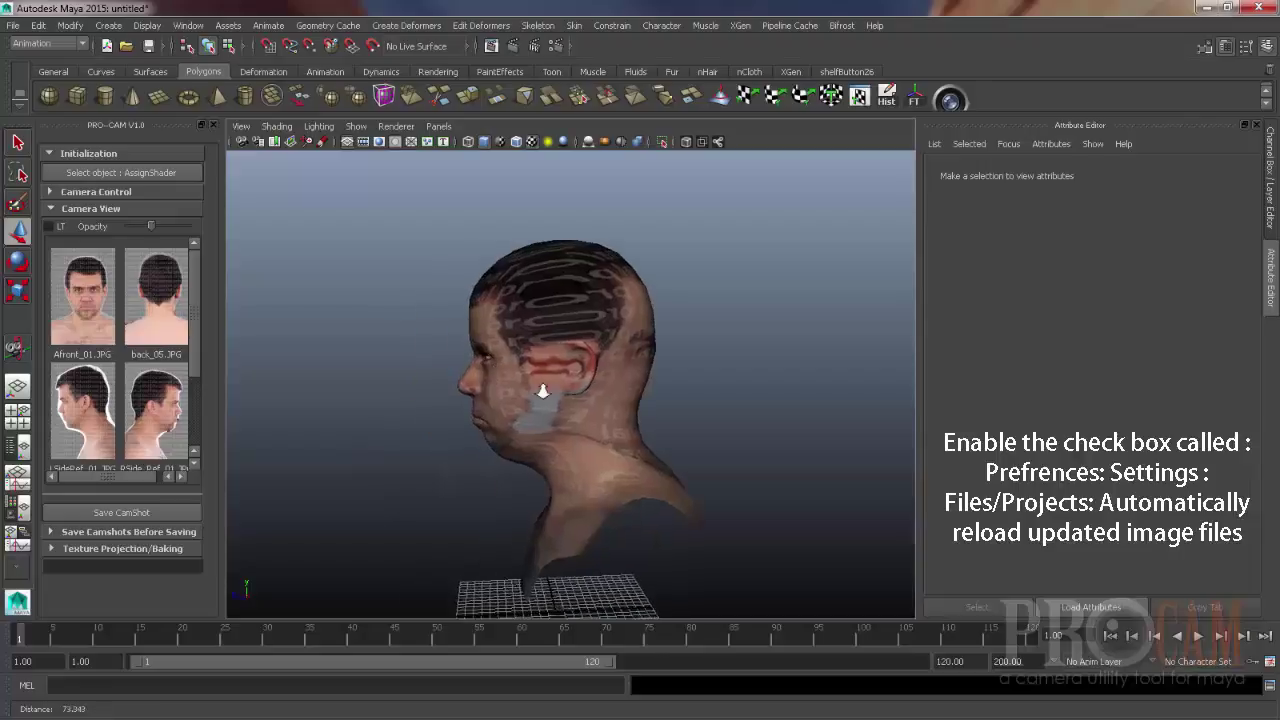
{"action": "right_click_drag", "start_coordinate": [543, 389], "coordinate": [580, 408], "text": "alt"}
{"action": "left_click_drag", "start_coordinate": [85, 410], "coordinate": [566, 328]}
{"action": "left_click", "coordinate": [564, 312]}
{"action": "left_click", "coordinate": [1097, 172]}
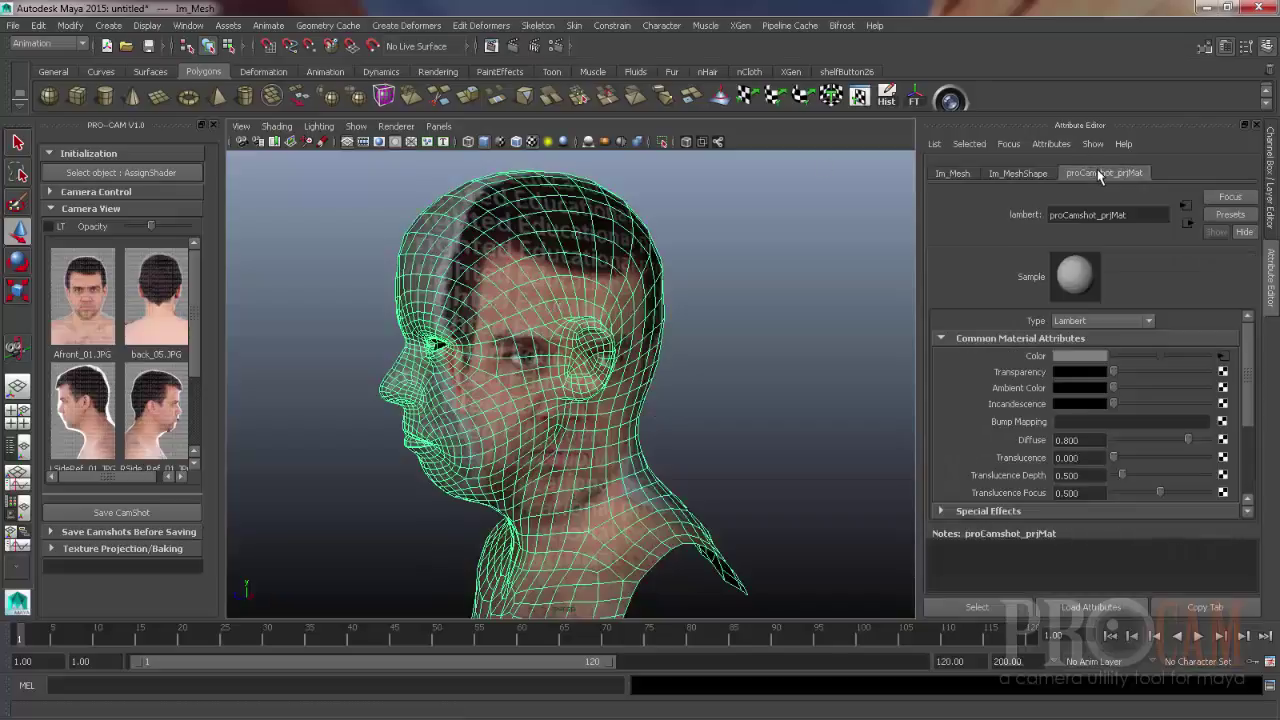
{"action": "left_click", "coordinate": [1222, 355]}
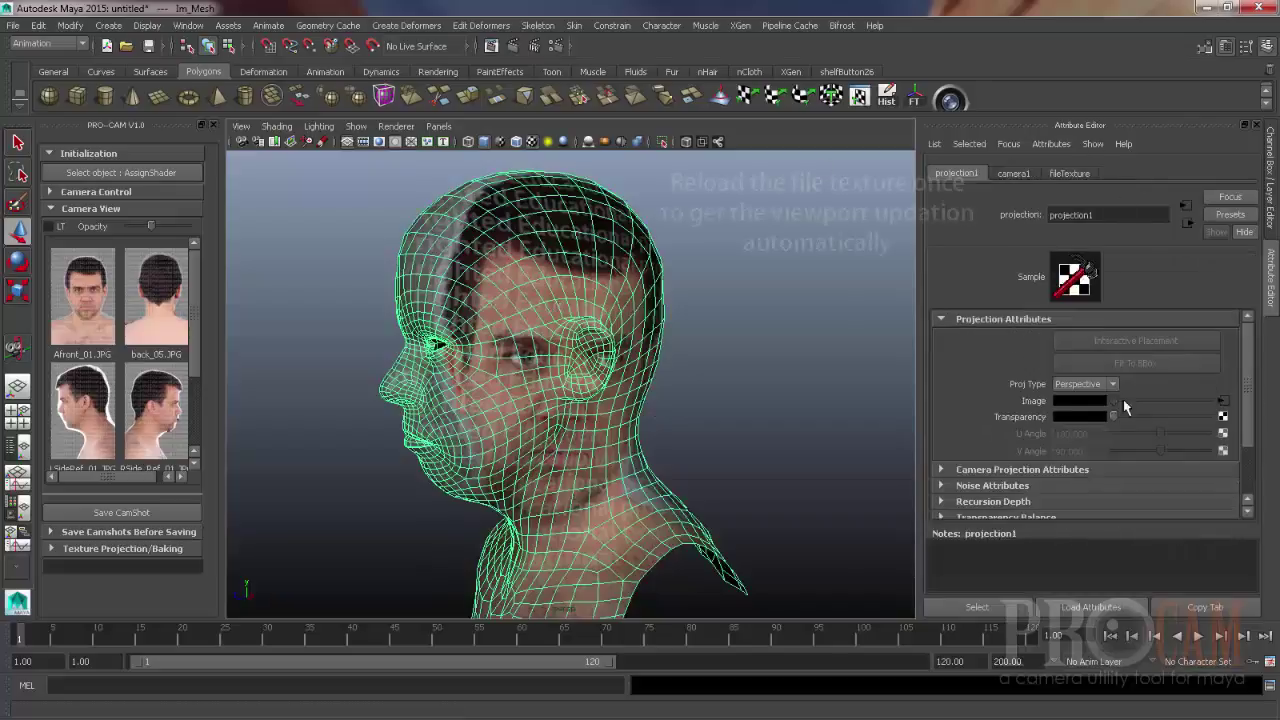
{"action": "left_click", "coordinate": [1222, 400]}
{"action": "left_click", "coordinate": [1080, 425]}
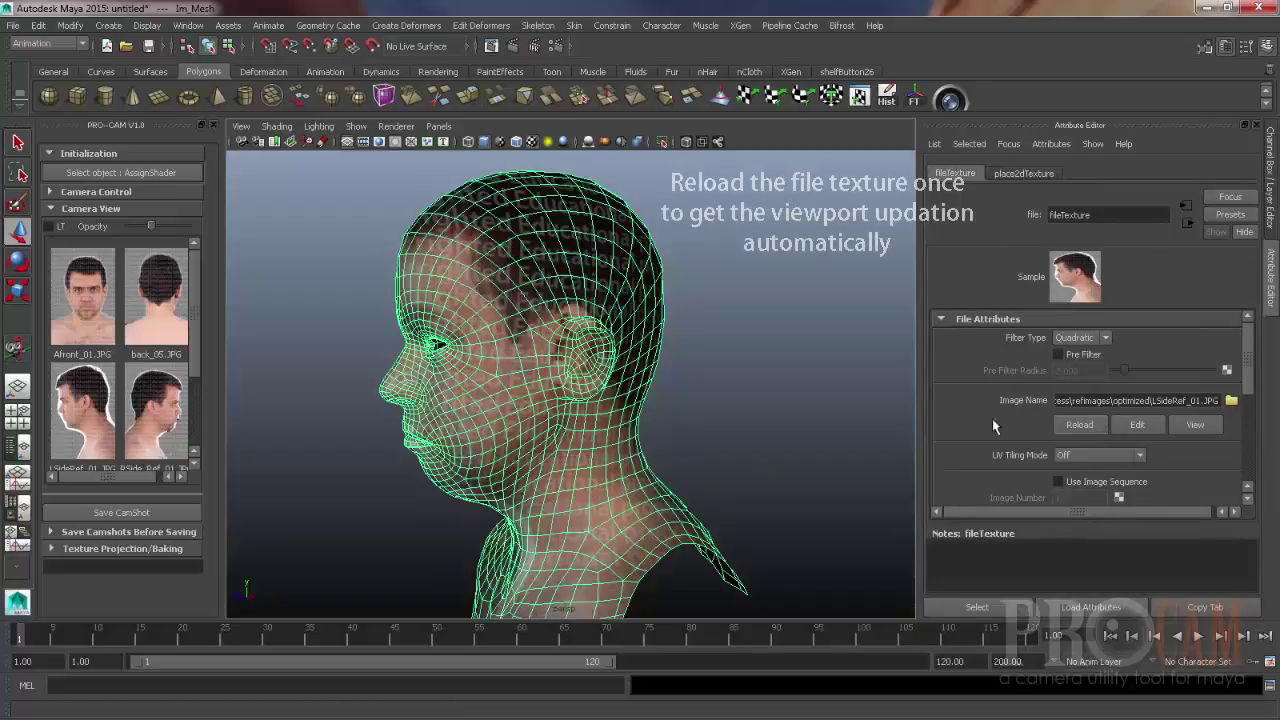
- Switch the projection between the front, back and side references and examine the textured head from several angles
{"action": "left_click", "coordinate": [778, 373]}
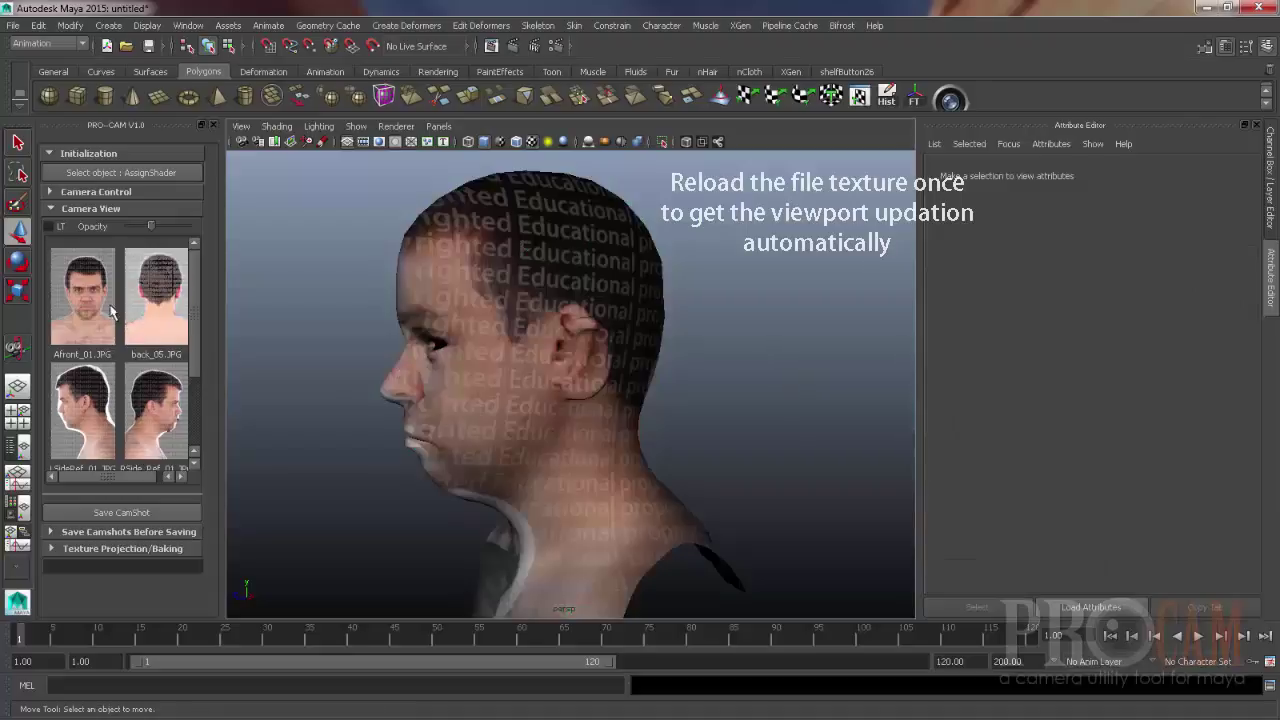
{"action": "left_click", "coordinate": [155, 390]}
{"action": "left_click", "coordinate": [154, 336]}
{"action": "left_click", "coordinate": [106, 322]}
{"action": "left_click", "coordinate": [154, 334]}
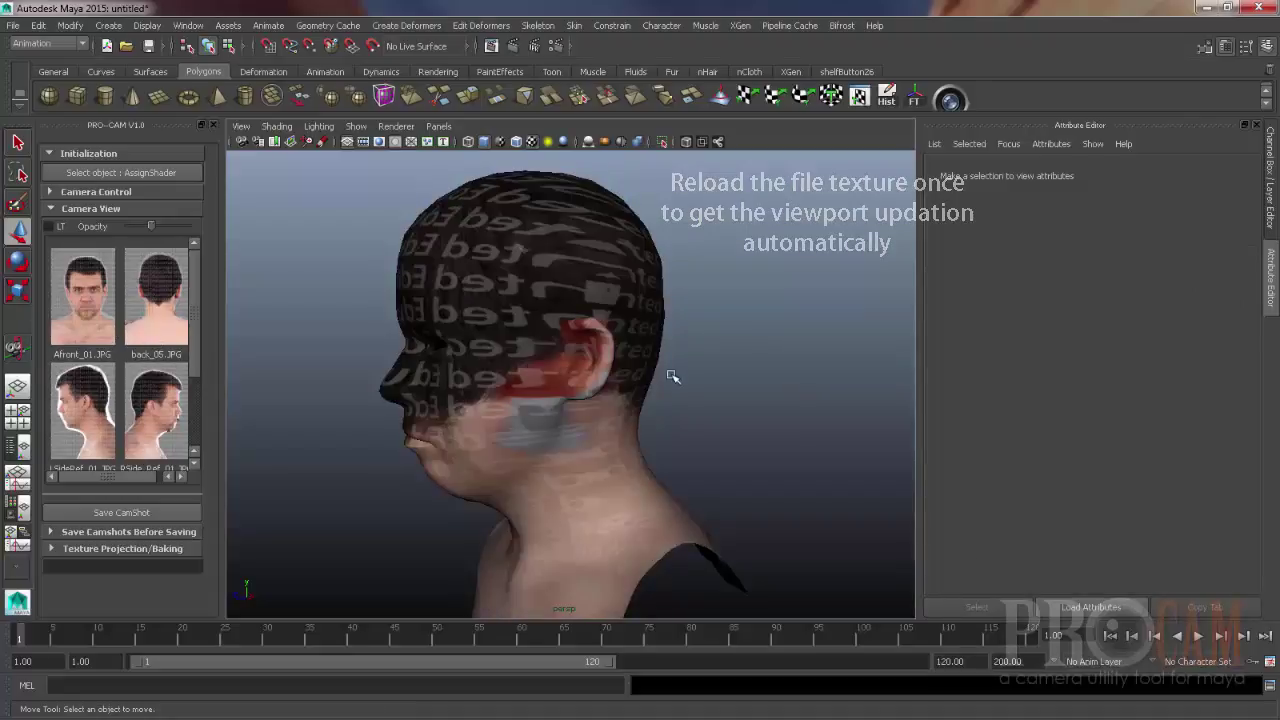
{"action": "left_click_drag", "start_coordinate": [672, 376], "coordinate": [450, 380], "text": "alt"}
{"action": "left_click", "coordinate": [99, 336]}
{"action": "left_click_drag", "start_coordinate": [626, 380], "coordinate": [786, 374], "text": "alt"}
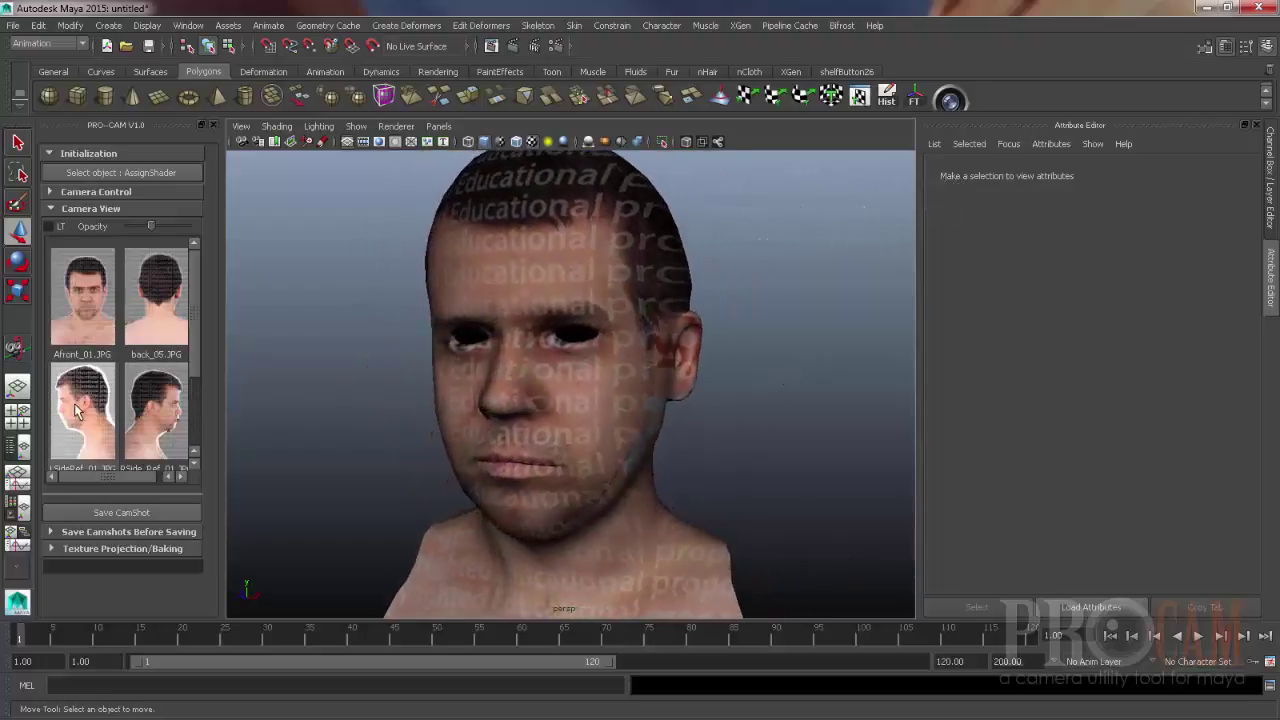
{"action": "left_click_drag", "start_coordinate": [267, 400], "coordinate": [423, 429], "text": "alt"}
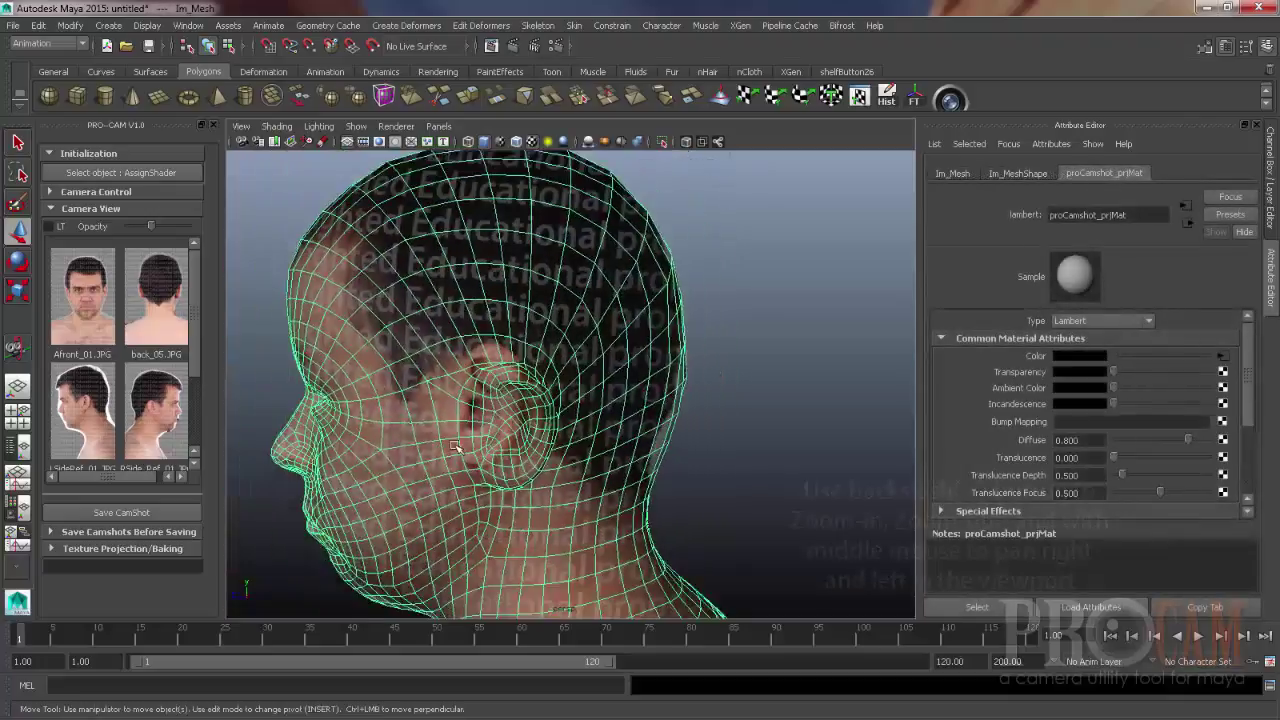
{"action": "right_click_drag", "start_coordinate": [470, 431], "coordinate": [520, 431], "text": "alt"}
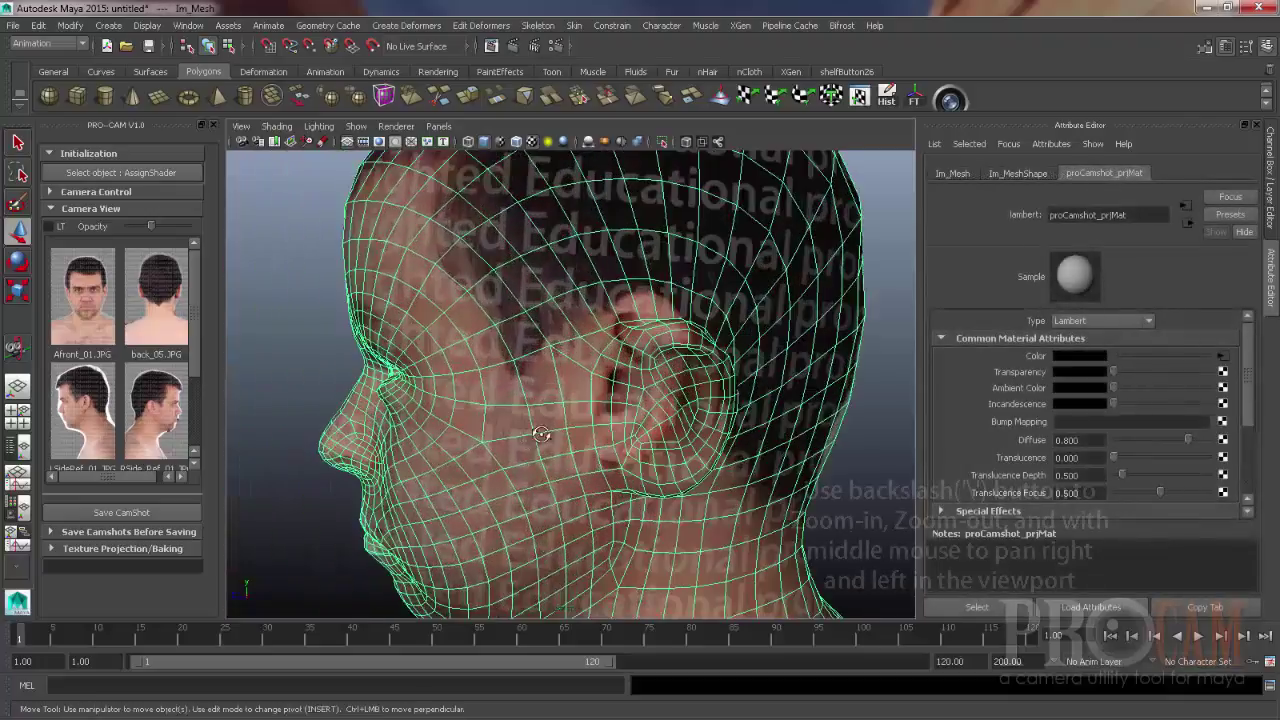
- Project the front reference onto the head, look through its camera, and frame the model's left eye closely
{"action": "left_click_drag", "start_coordinate": [500, 431], "coordinate": [547, 431], "text": "alt"}
{"action": "left_click", "coordinate": [104, 309]}
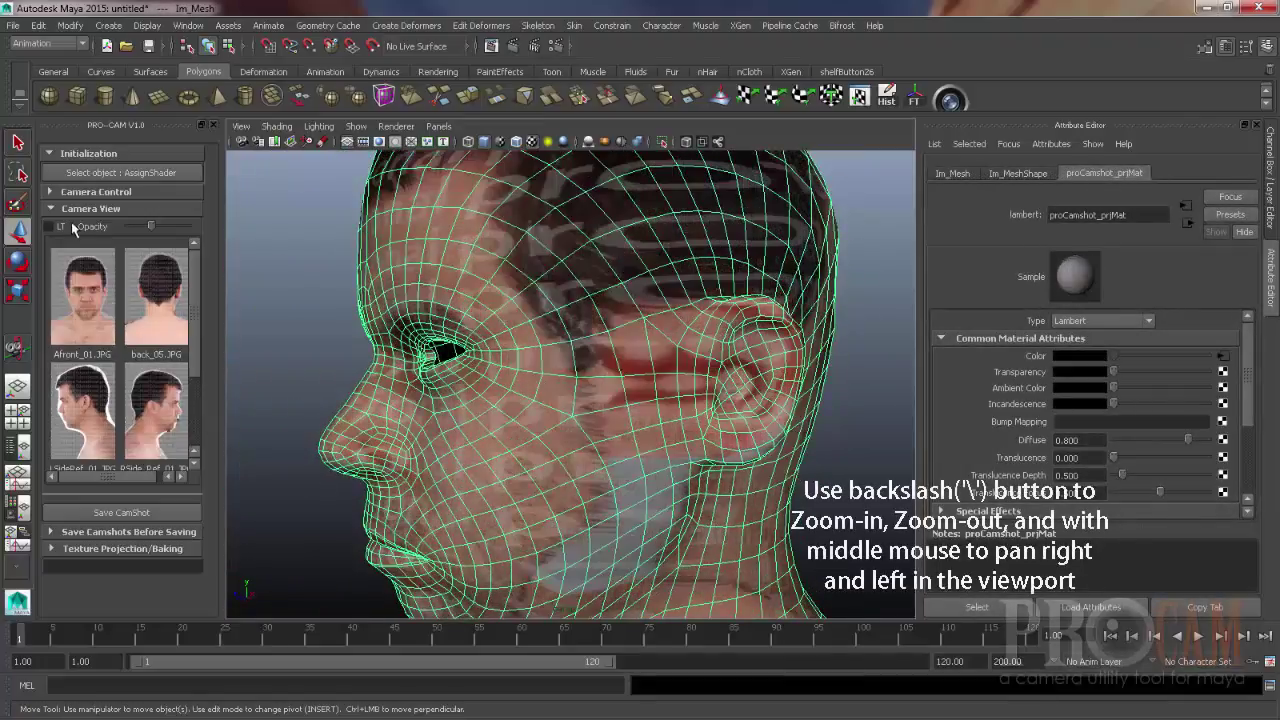
{"action": "left_click", "coordinate": [95, 252]}
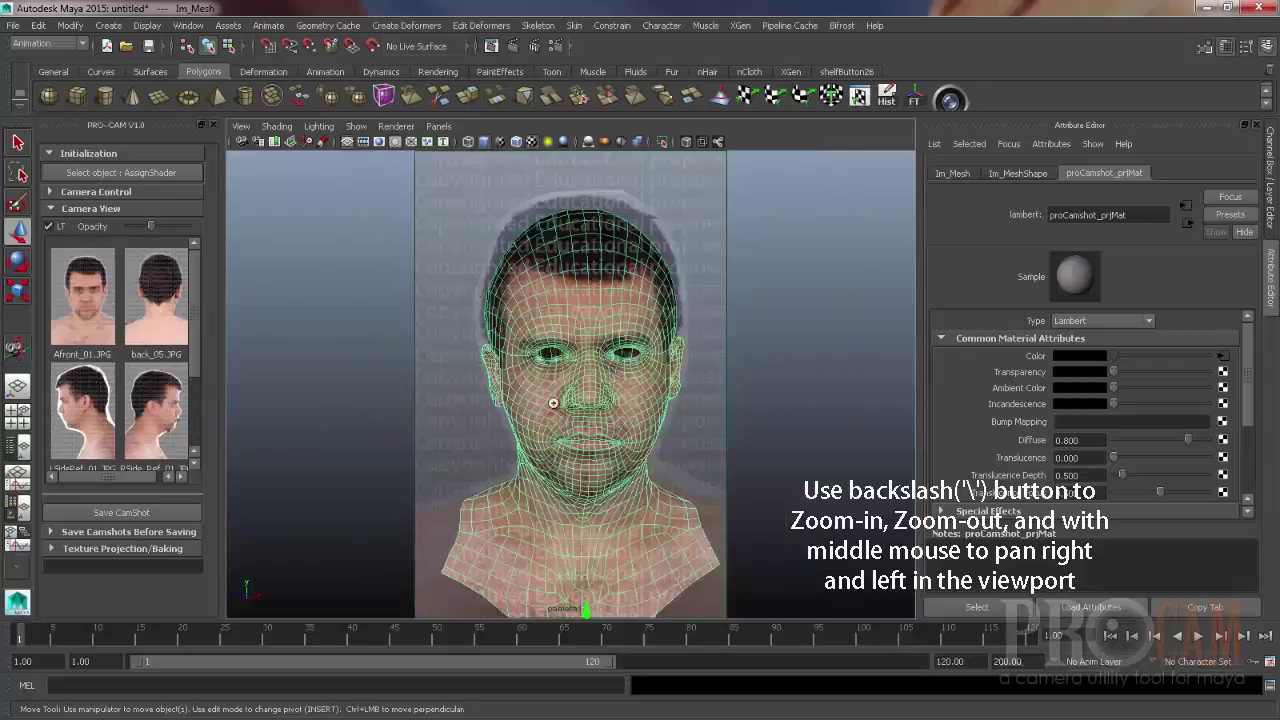
{"action": "right_click_drag", "start_coordinate": [553, 403], "coordinate": [834, 440]}
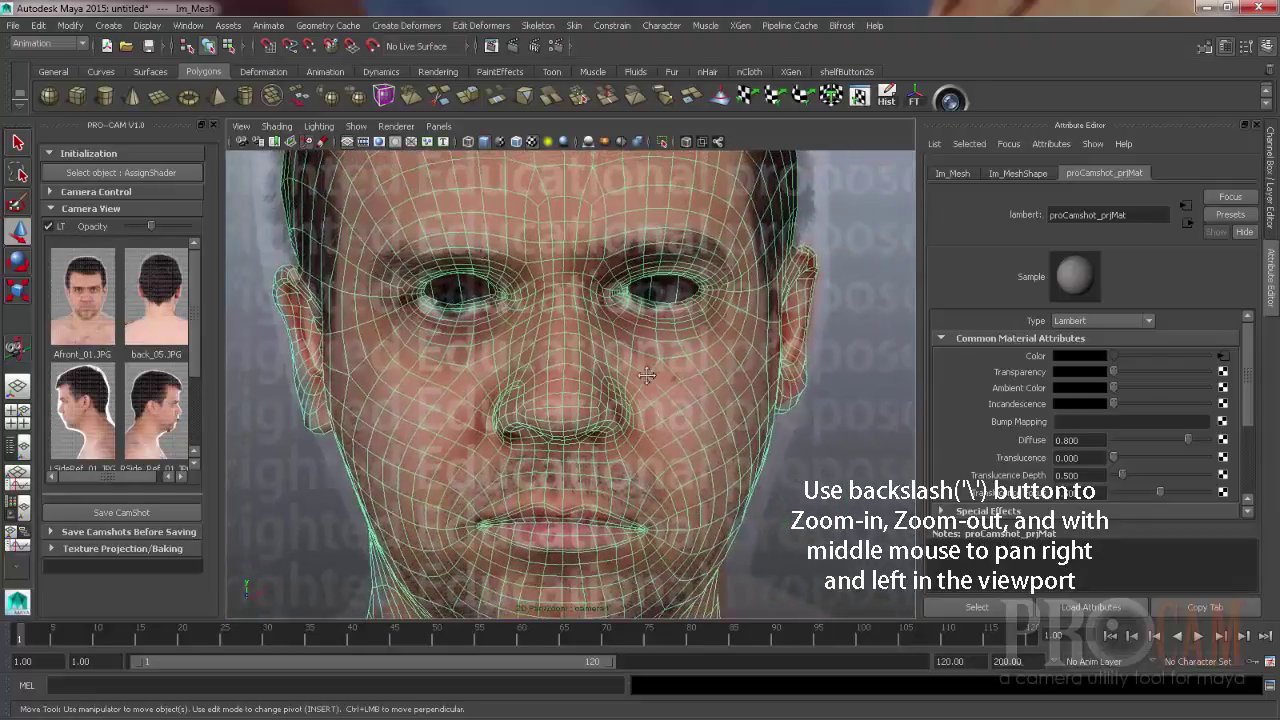
{"action": "right_click_drag", "start_coordinate": [647, 375], "coordinate": [866, 428]}
{"action": "middle_click_drag", "start_coordinate": [866, 428], "coordinate": [797, 422]}
- Raise the reference opacity and move the soft-selected faces around the model's left eye toward the photographed eye
{"action": "right_click_drag", "start_coordinate": [792, 340], "coordinate": [788, 378]}
{"action": "right_click_drag", "start_coordinate": [490, 357], "coordinate": [706, 380]}
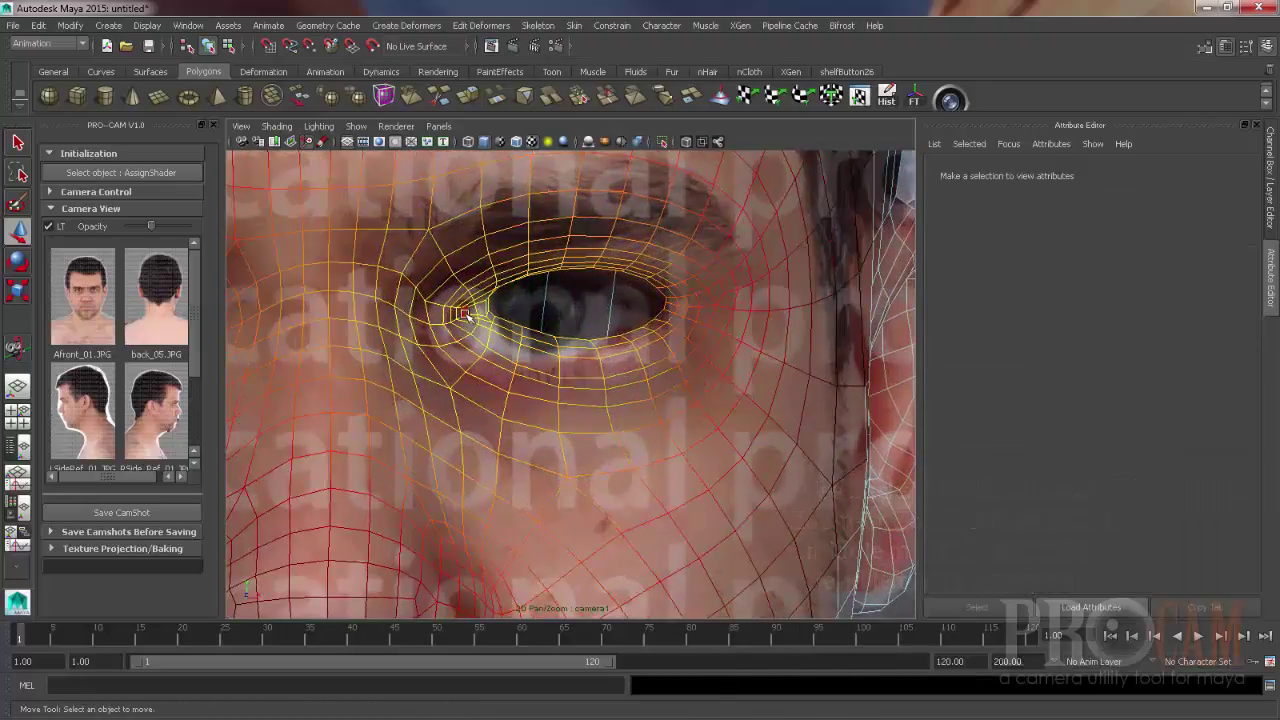
{"action": "left_click", "coordinate": [463, 314]}
{"action": "left_click_drag", "start_coordinate": [166, 228], "coordinate": [184, 230]}
{"action": "left_click", "coordinate": [576, 288]}
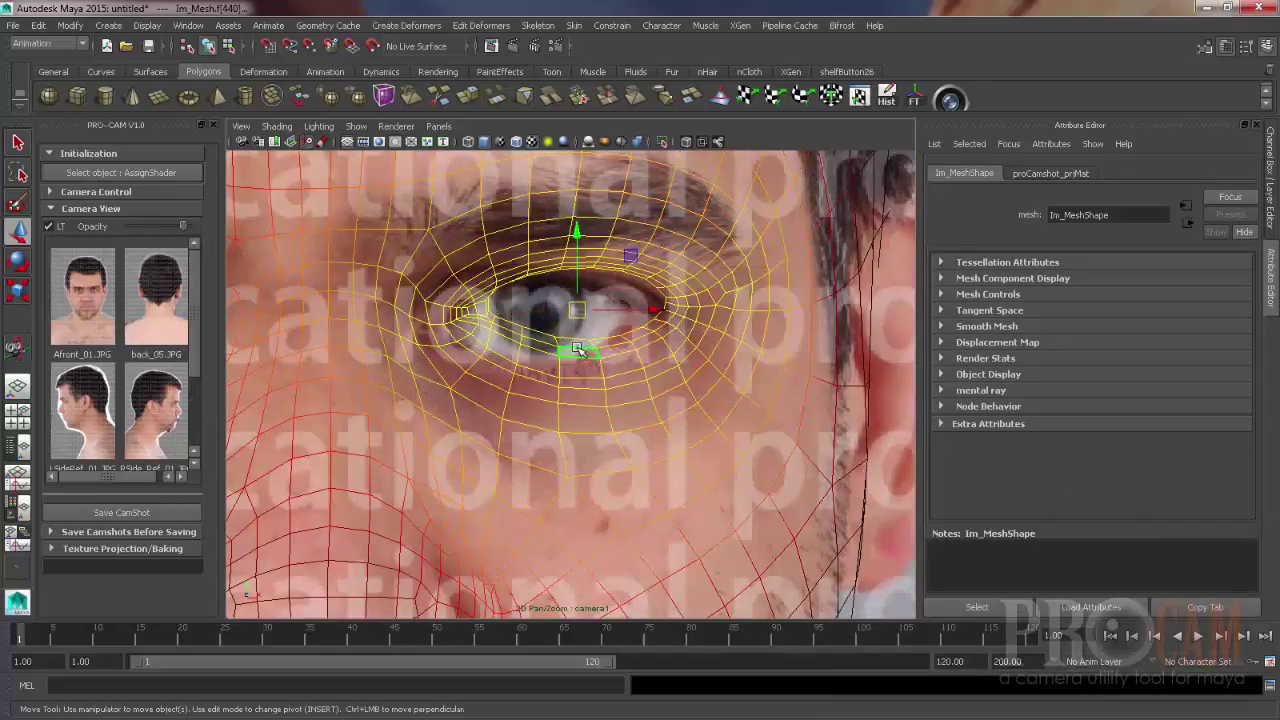
{"action": "left_click_drag", "start_coordinate": [574, 311], "coordinate": [553, 333]}
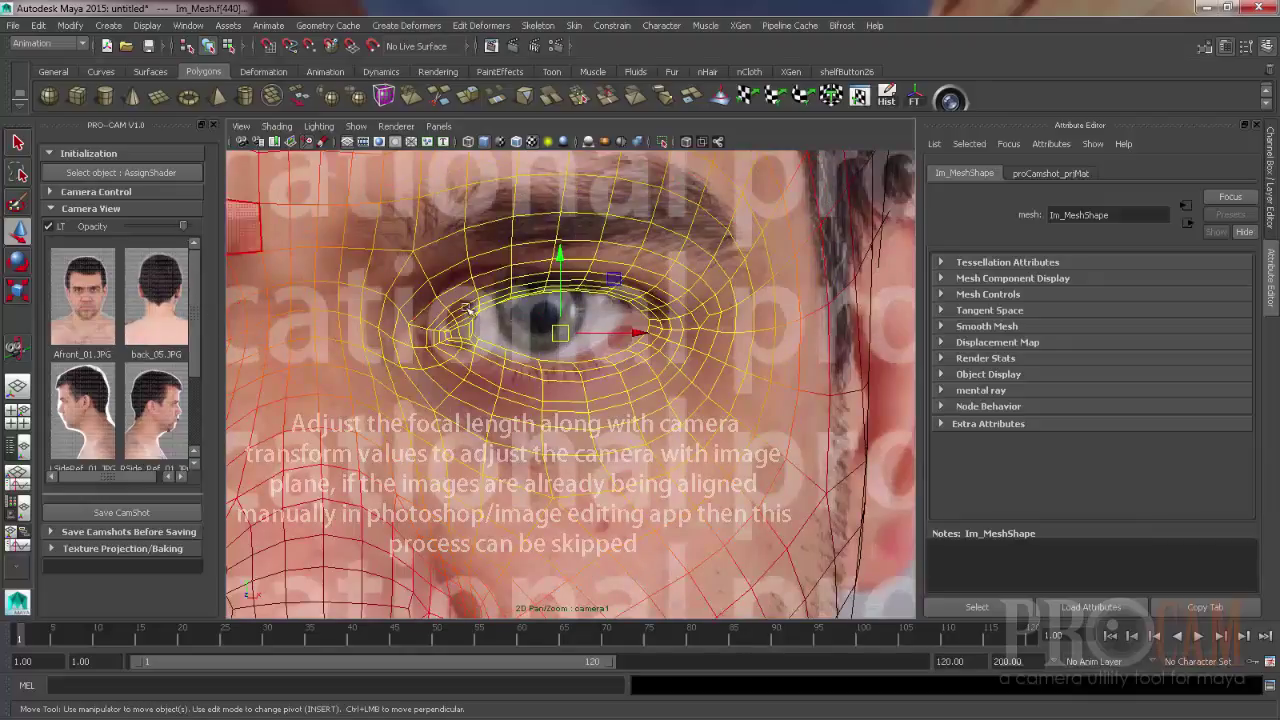
- Fine-tune the left eye area's position over the photo in textured display, lowering the reference opacity to about half
{"action": "key", "text": "6"}
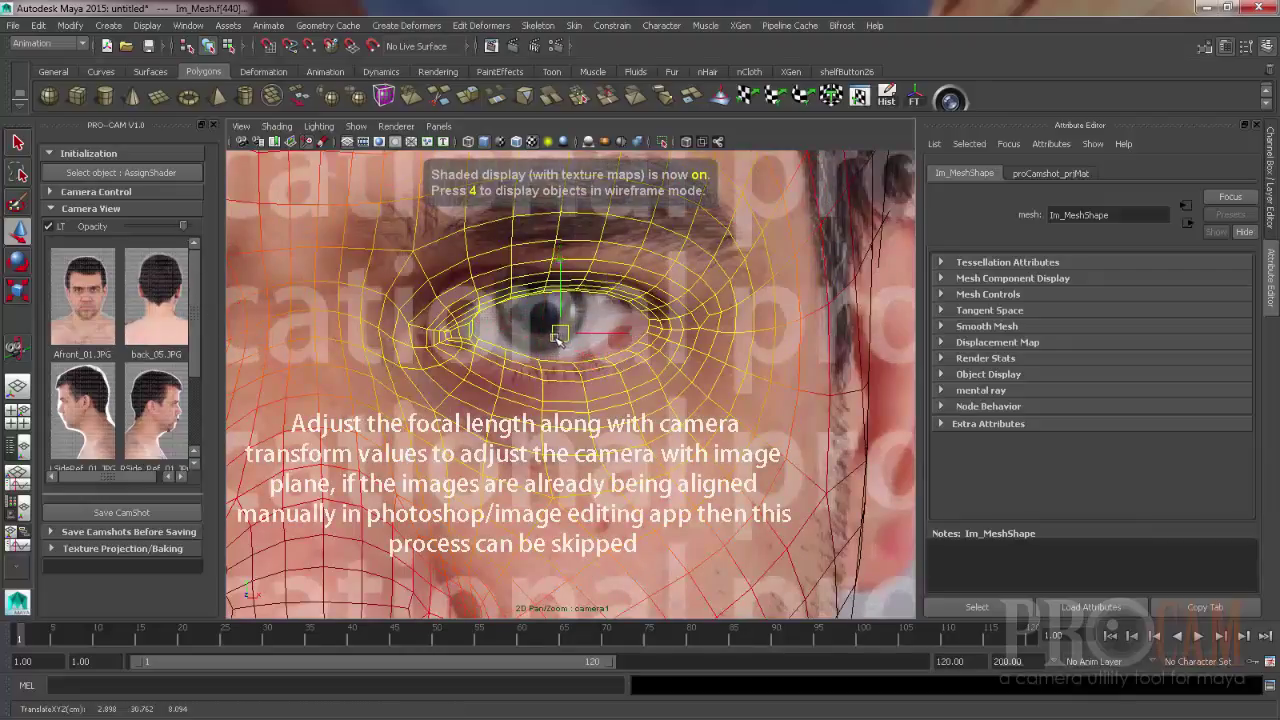
{"action": "left_click_drag", "start_coordinate": [556, 336], "coordinate": [547, 337]}
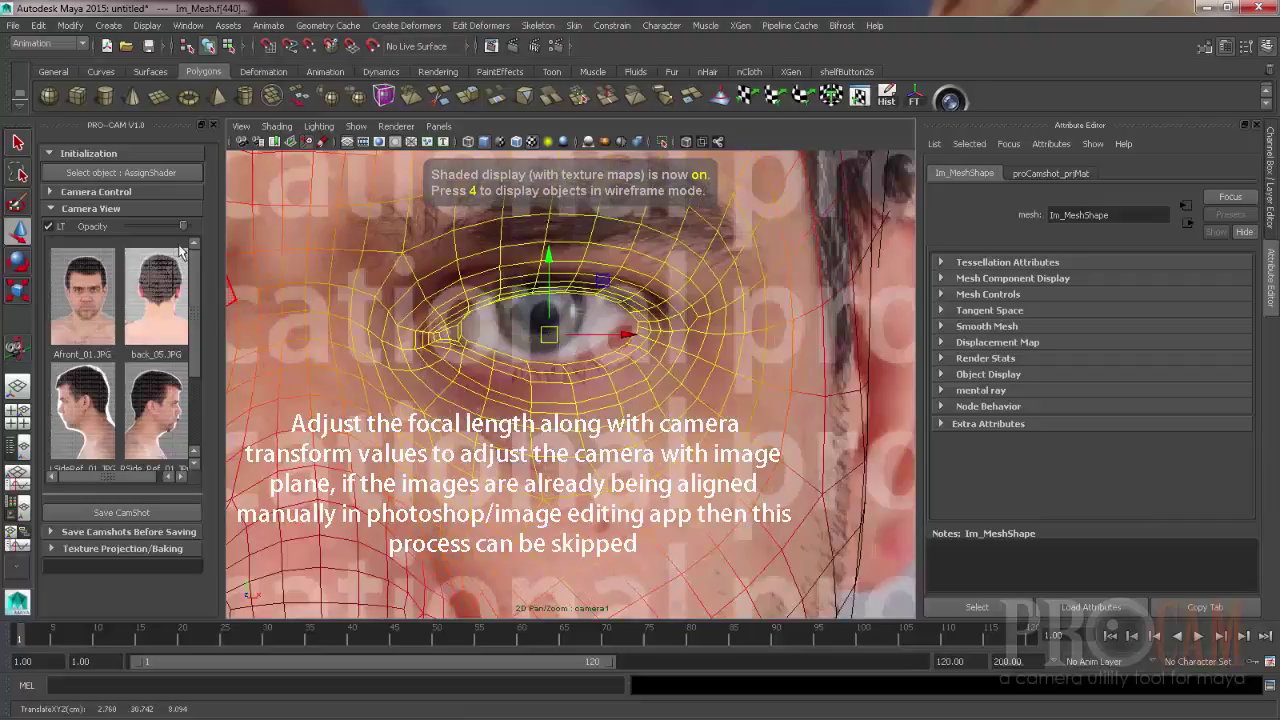
{"action": "left_click_drag", "start_coordinate": [183, 226], "coordinate": [151, 227]}
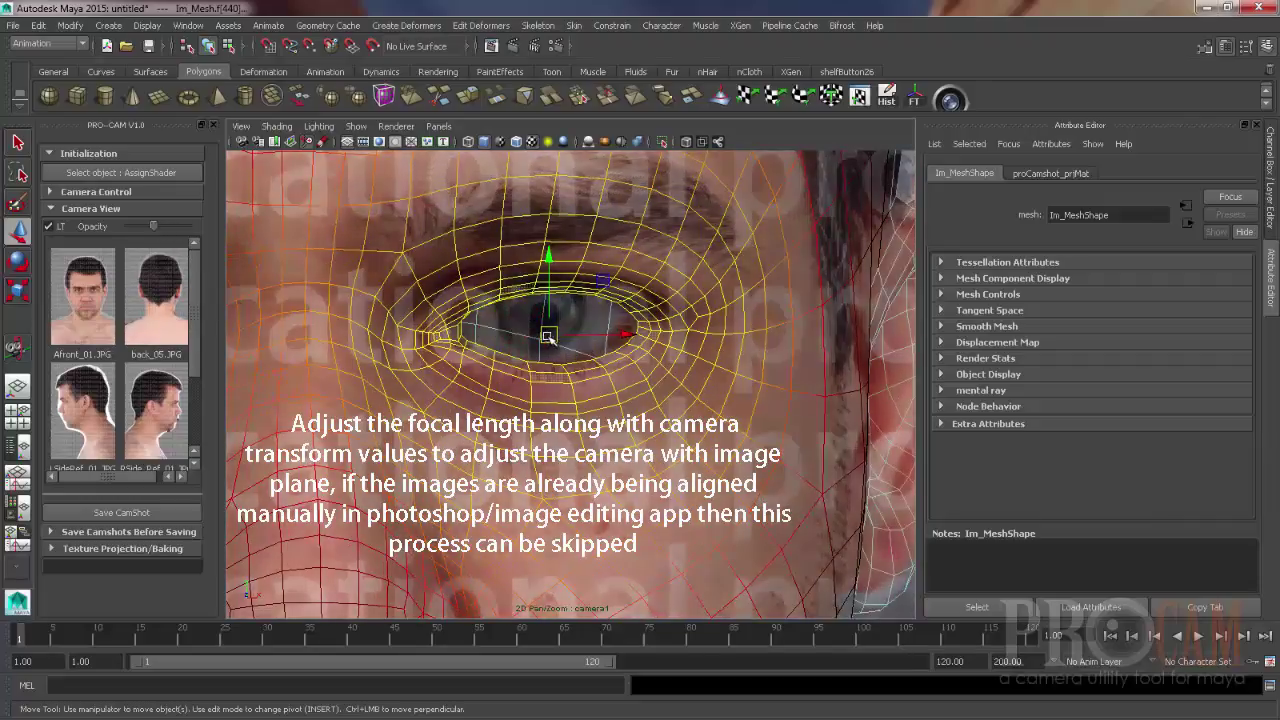
{"action": "left_click_drag", "start_coordinate": [548, 338], "coordinate": [542, 330]}
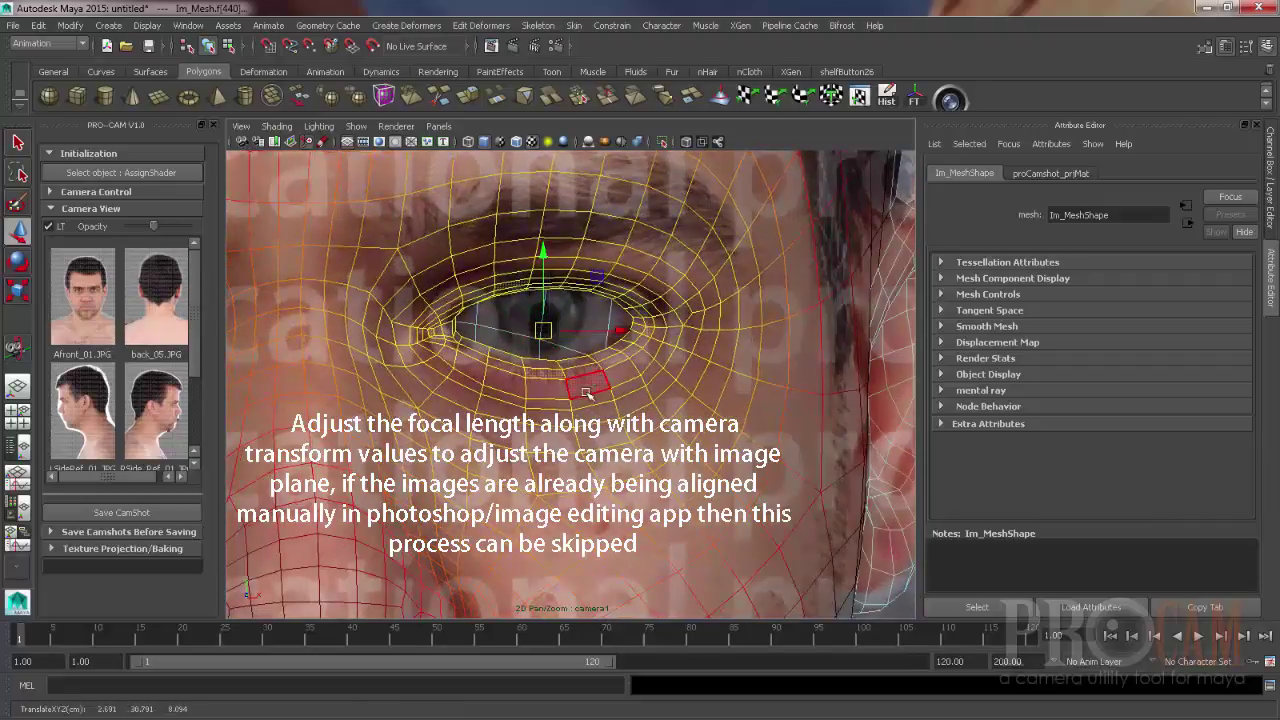
- Select faces at both corners of the model's right eye and move the soft-selected area down onto the photographed eye
{"action": "right_click_drag", "start_coordinate": [655, 488], "coordinate": [640, 460]}
{"action": "middle_click_drag", "start_coordinate": [609, 438], "coordinate": [829, 449]}
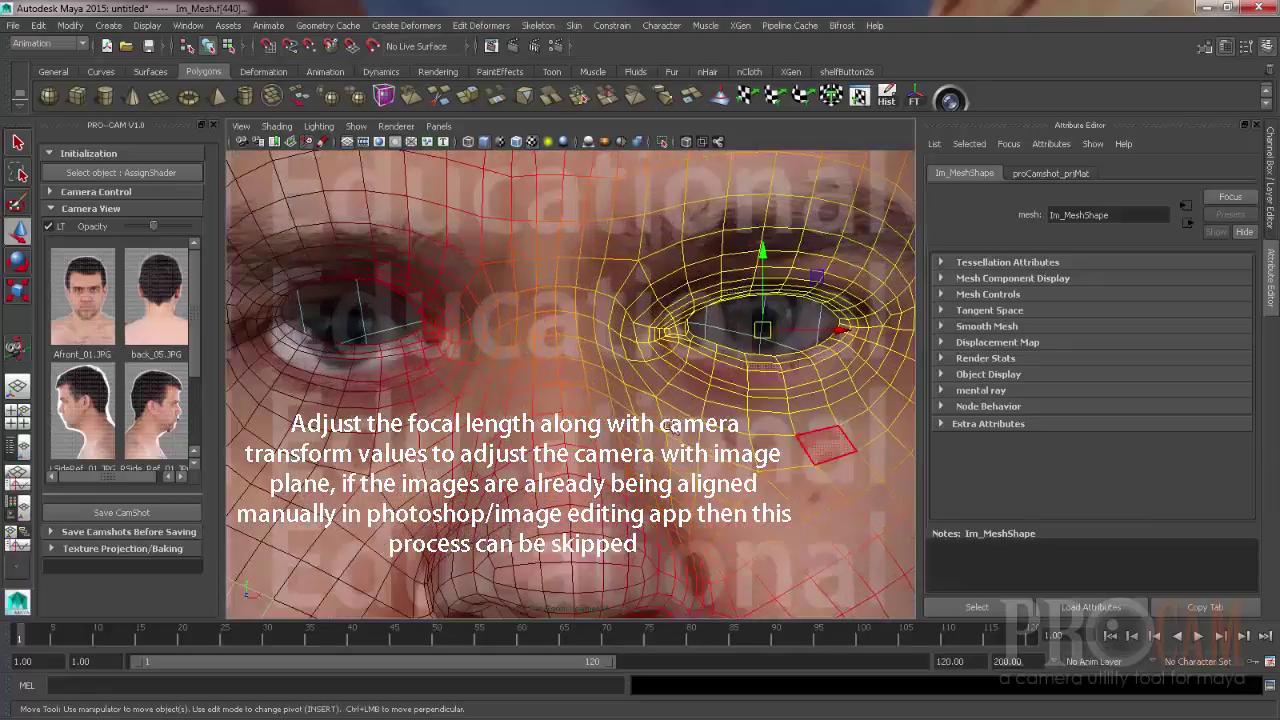
{"action": "middle_click_drag", "start_coordinate": [436, 382], "coordinate": [569, 401]}
{"action": "left_click", "coordinate": [573, 345]}
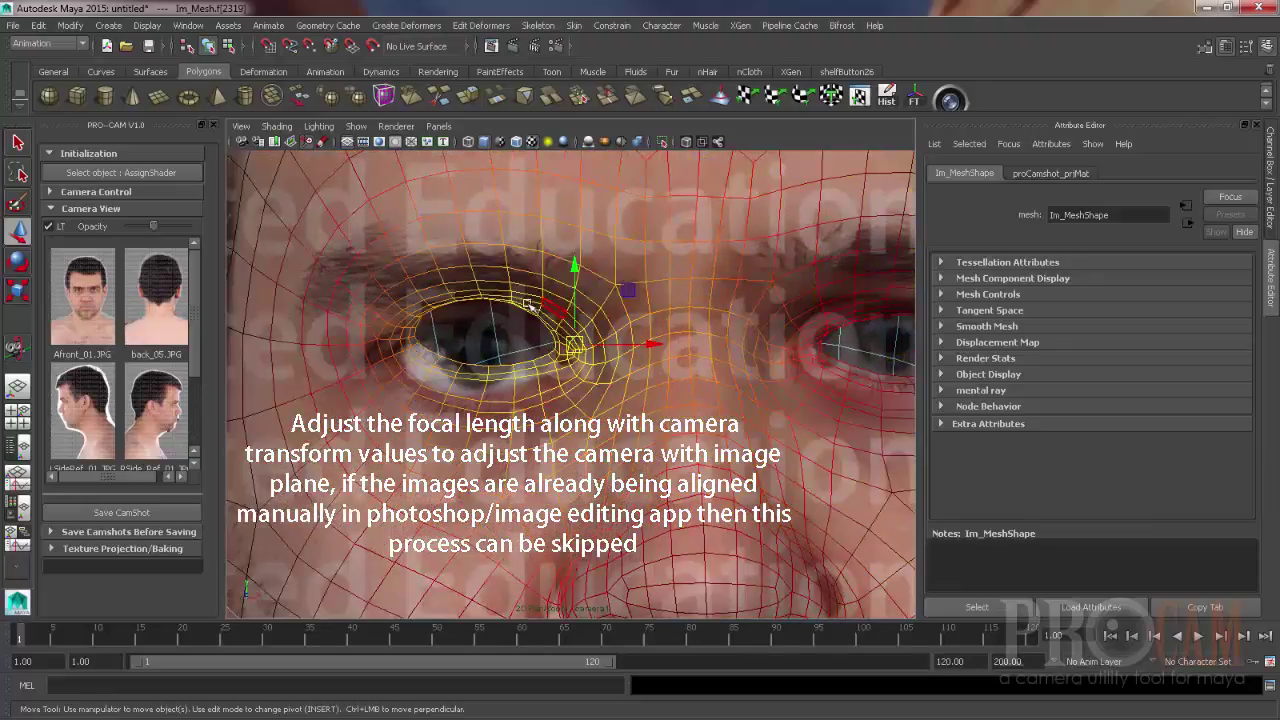
{"action": "left_click", "coordinate": [384, 328]}
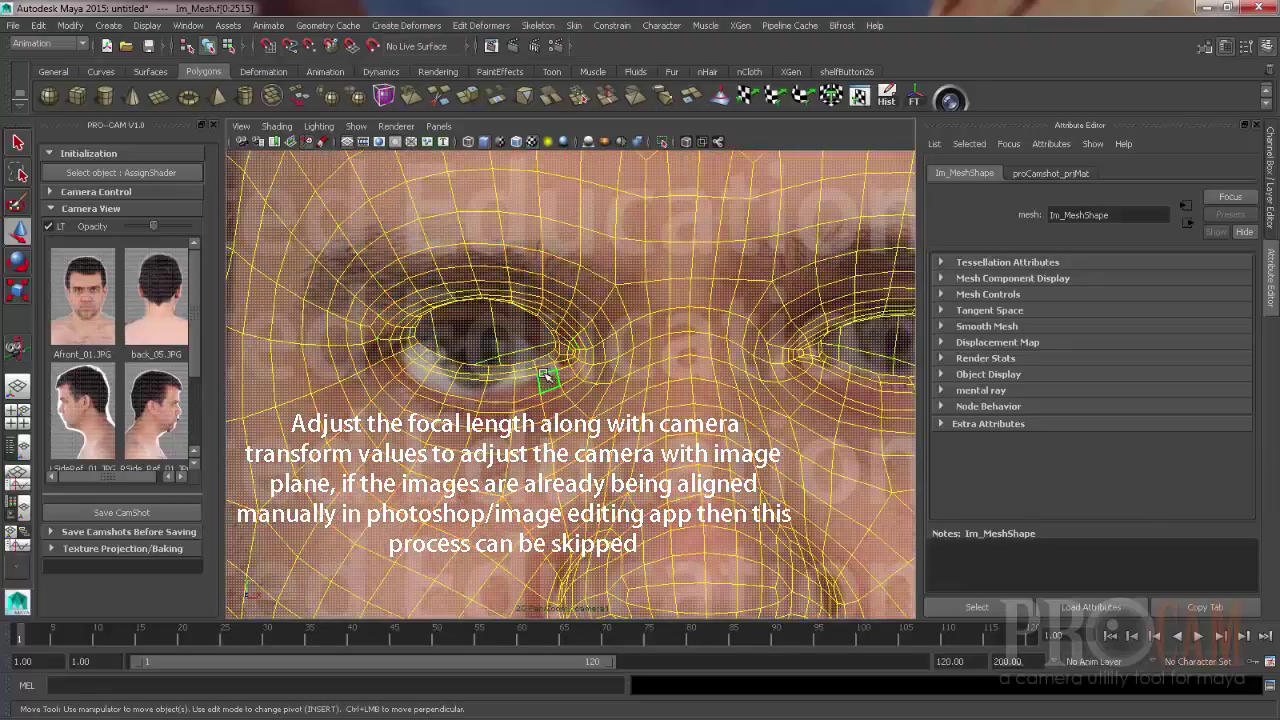
{"action": "left_click", "coordinate": [562, 356]}
{"action": "left_click", "coordinate": [387, 341], "text": "shift"}
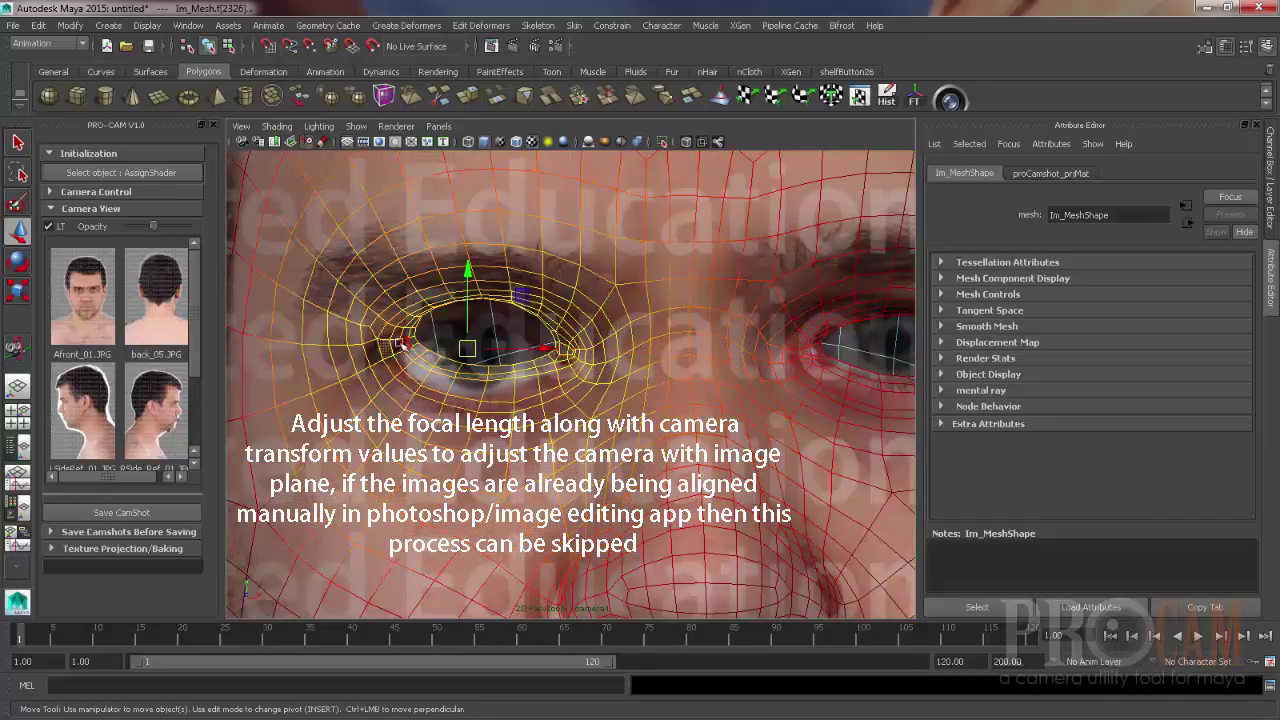
{"action": "left_click", "coordinate": [481, 350]}
{"action": "left_click_drag", "start_coordinate": [467, 333], "coordinate": [462, 357]}
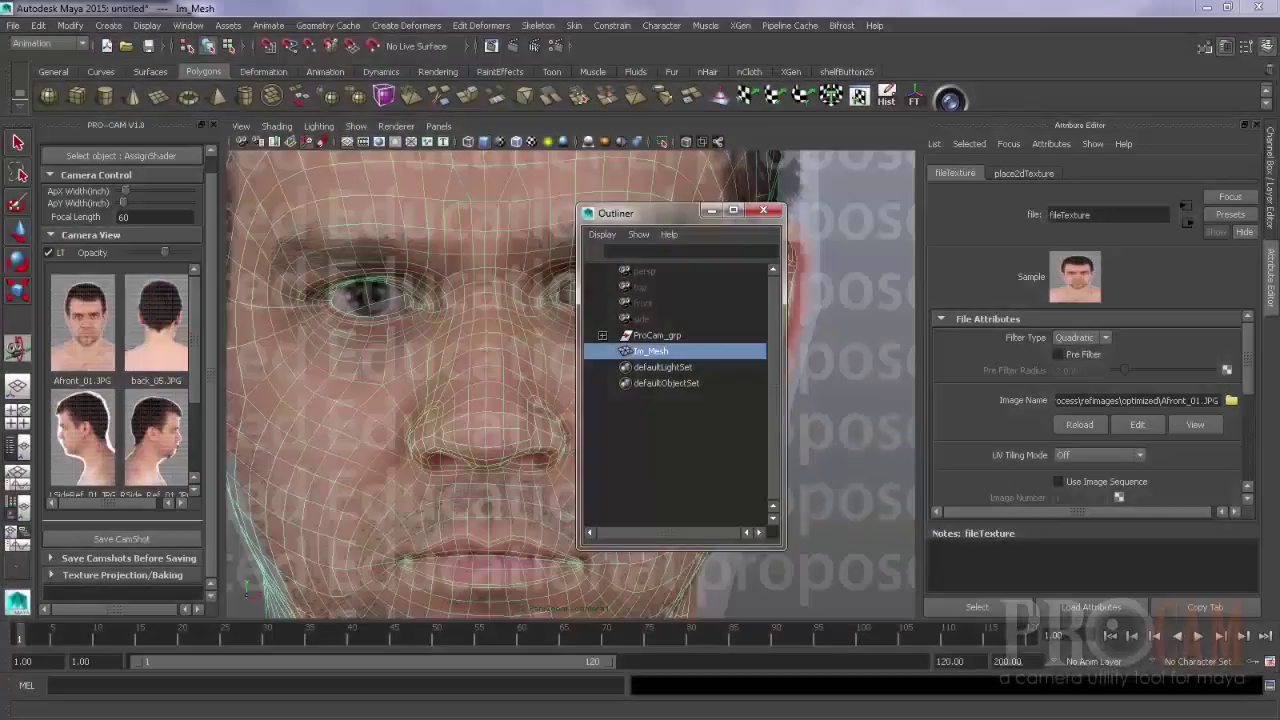
- Close the Outliner, select the central lip faces, and move them slightly up to match the photographed mouth line
{"action": "left_click", "coordinate": [763, 210]}
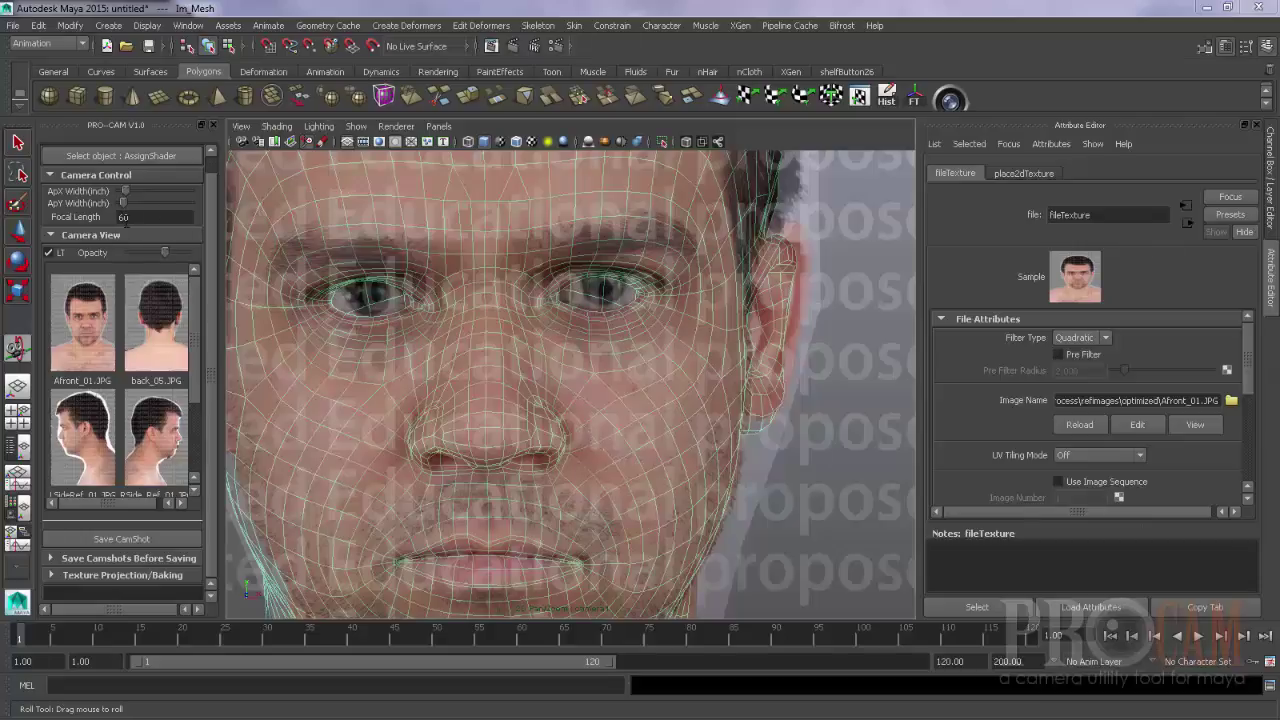
{"action": "key", "text": "w"}
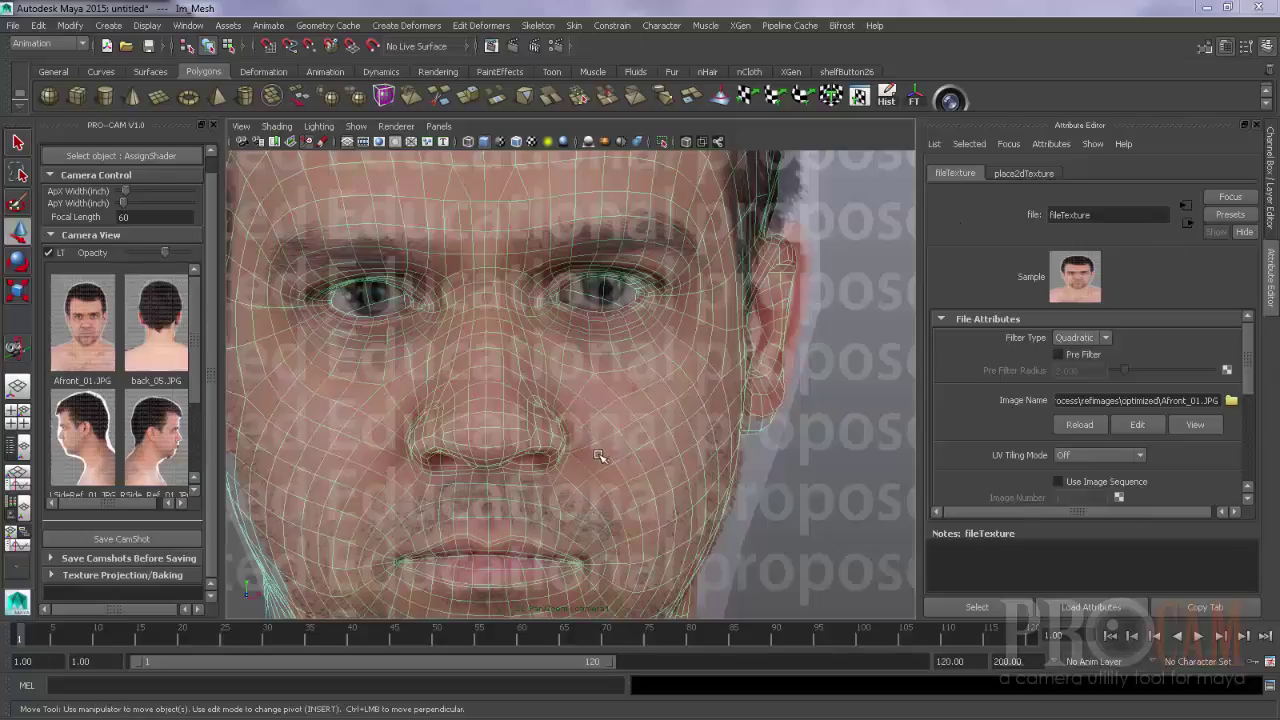
{"action": "scroll", "coordinate": [478, 482], "scroll_direction": "up", "scroll_amount": 10}
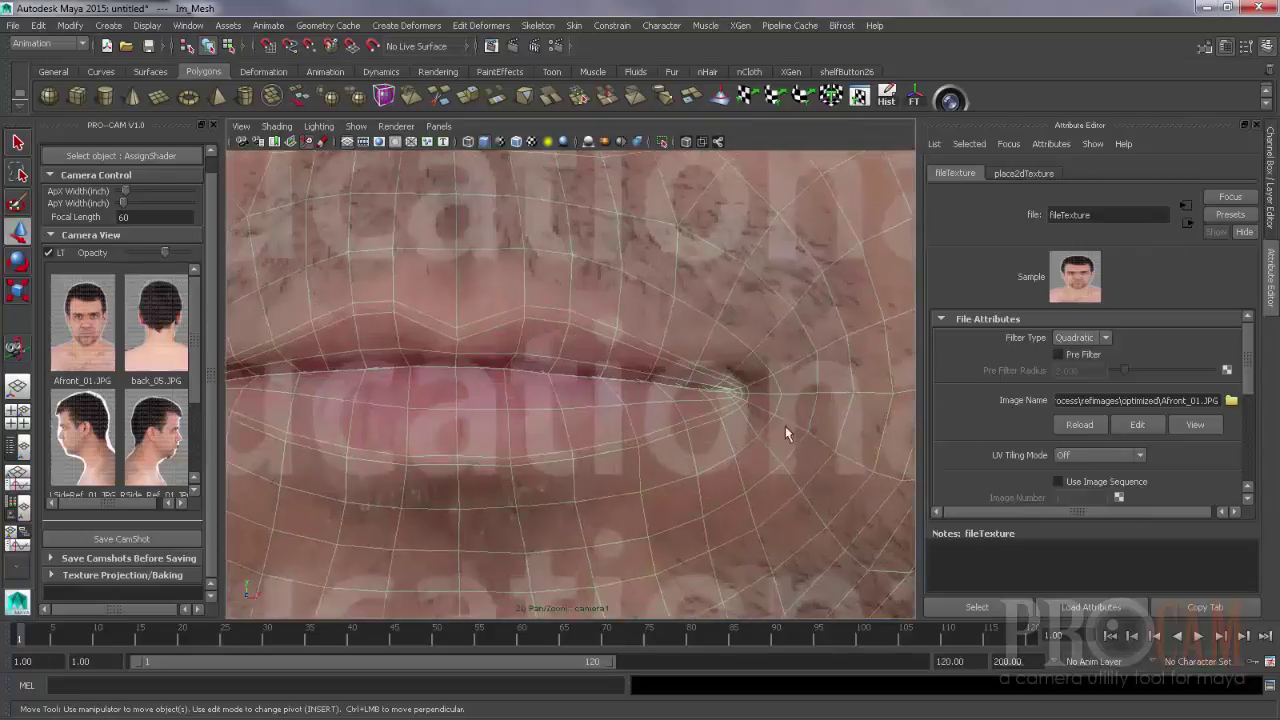
{"action": "middle_click_drag", "start_coordinate": [613, 385], "coordinate": [631, 392], "text": "alt"}
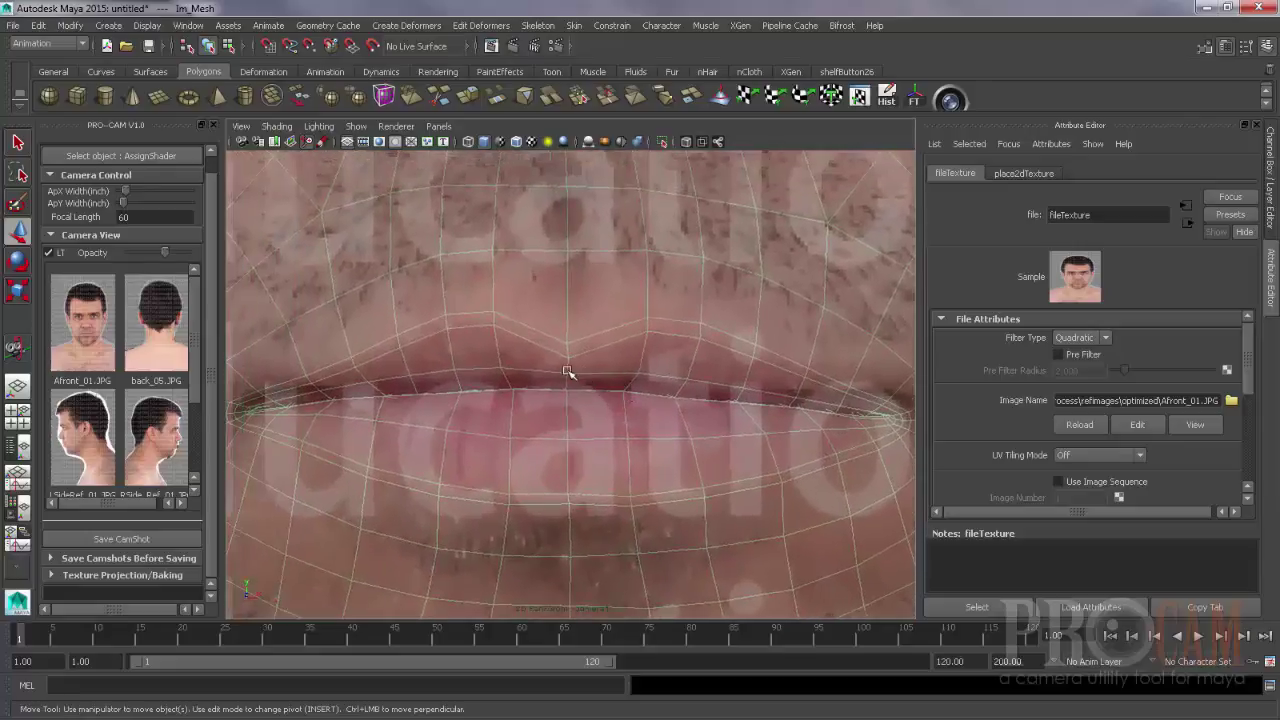
{"action": "right_click_drag", "start_coordinate": [566, 362], "coordinate": [564, 378]}
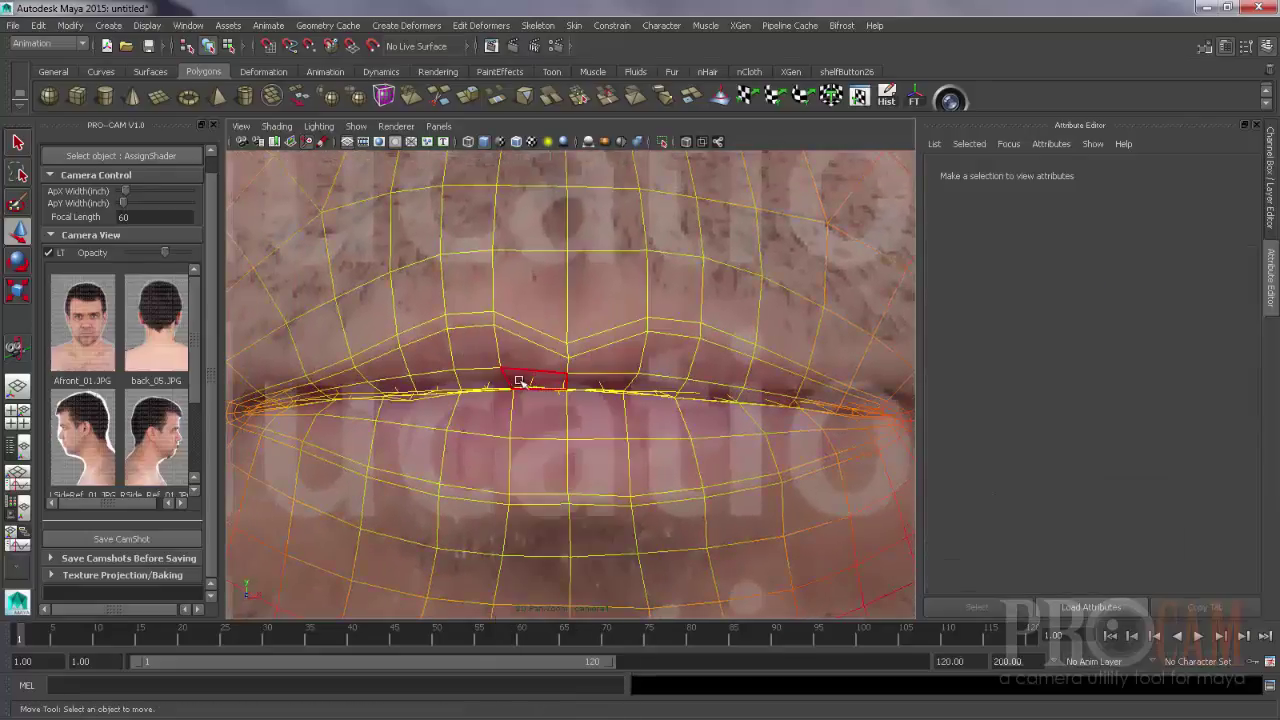
{"action": "left_click", "coordinate": [520, 382]}
{"action": "left_click", "coordinate": [565, 399]}
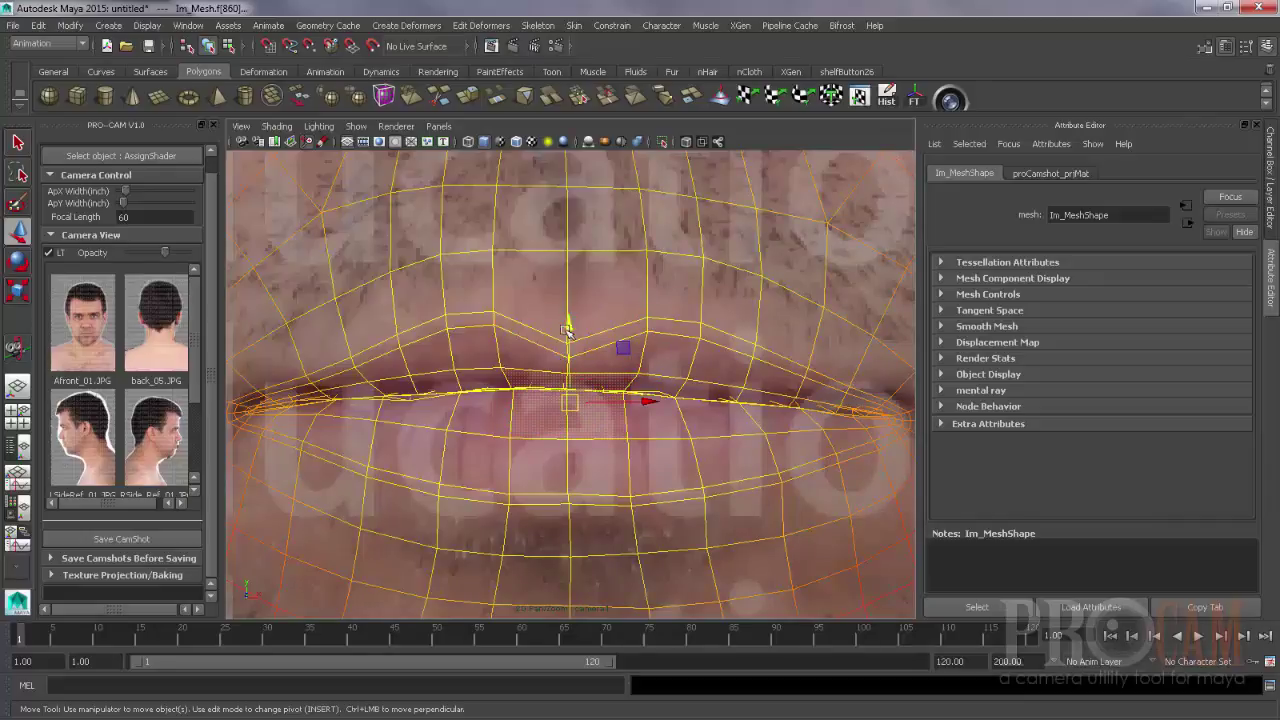
{"action": "left_click_drag", "start_coordinate": [567, 331], "coordinate": [568, 324]}
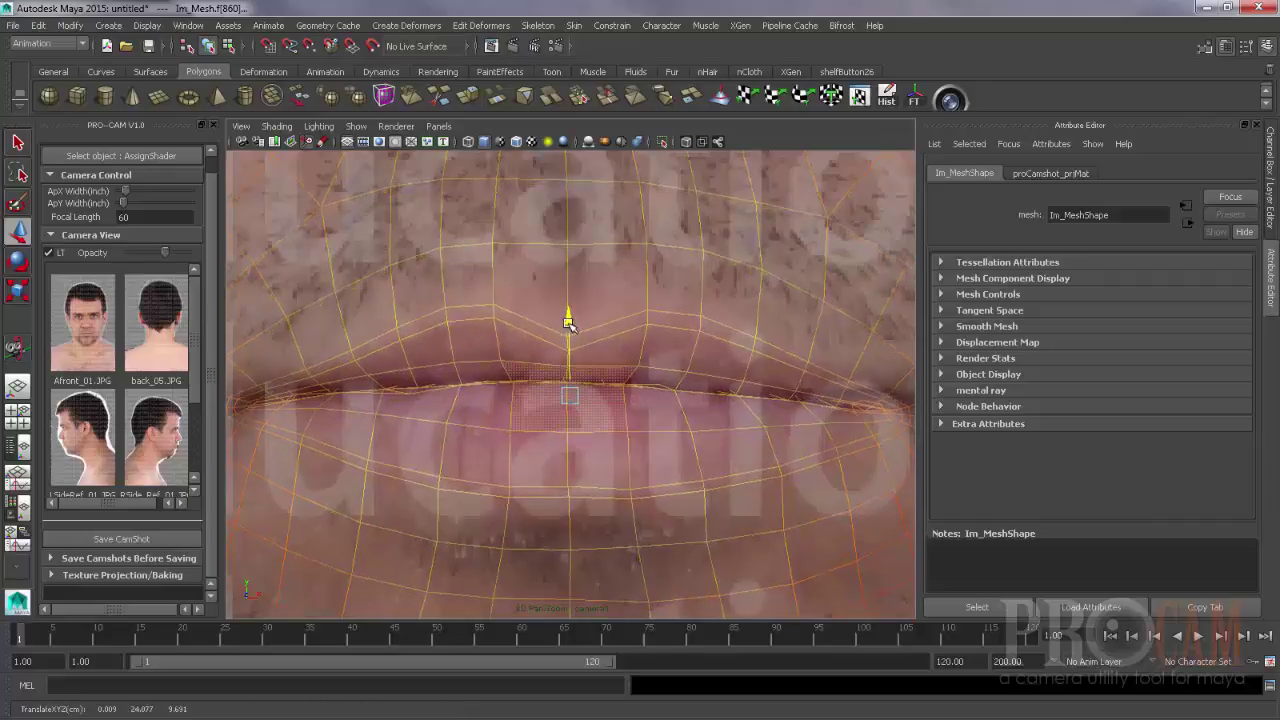
- Leave the look-through camera, show textures in the perspective view, and examine the projected lips up close
{"action": "left_click", "coordinate": [50, 253]}
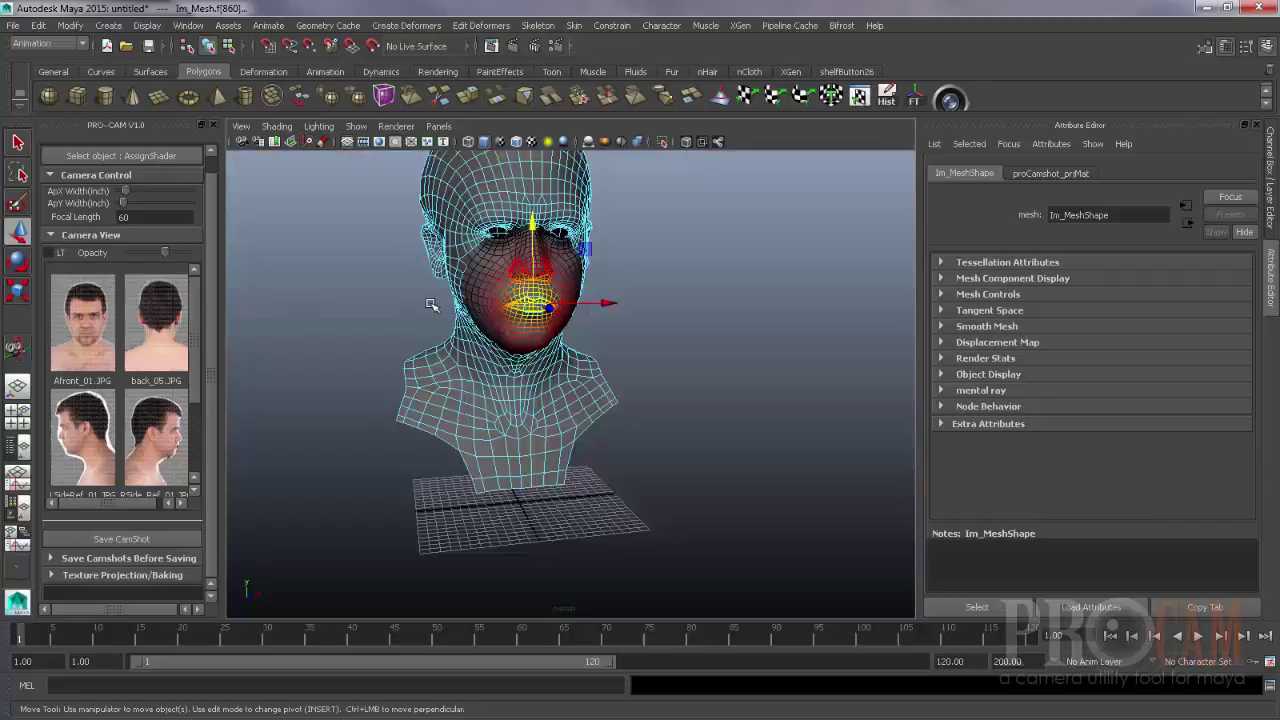
{"action": "middle_click_drag", "start_coordinate": [458, 356], "coordinate": [452, 428], "text": "alt"}
{"action": "right_click_drag", "start_coordinate": [452, 428], "coordinate": [592, 422], "text": "alt"}
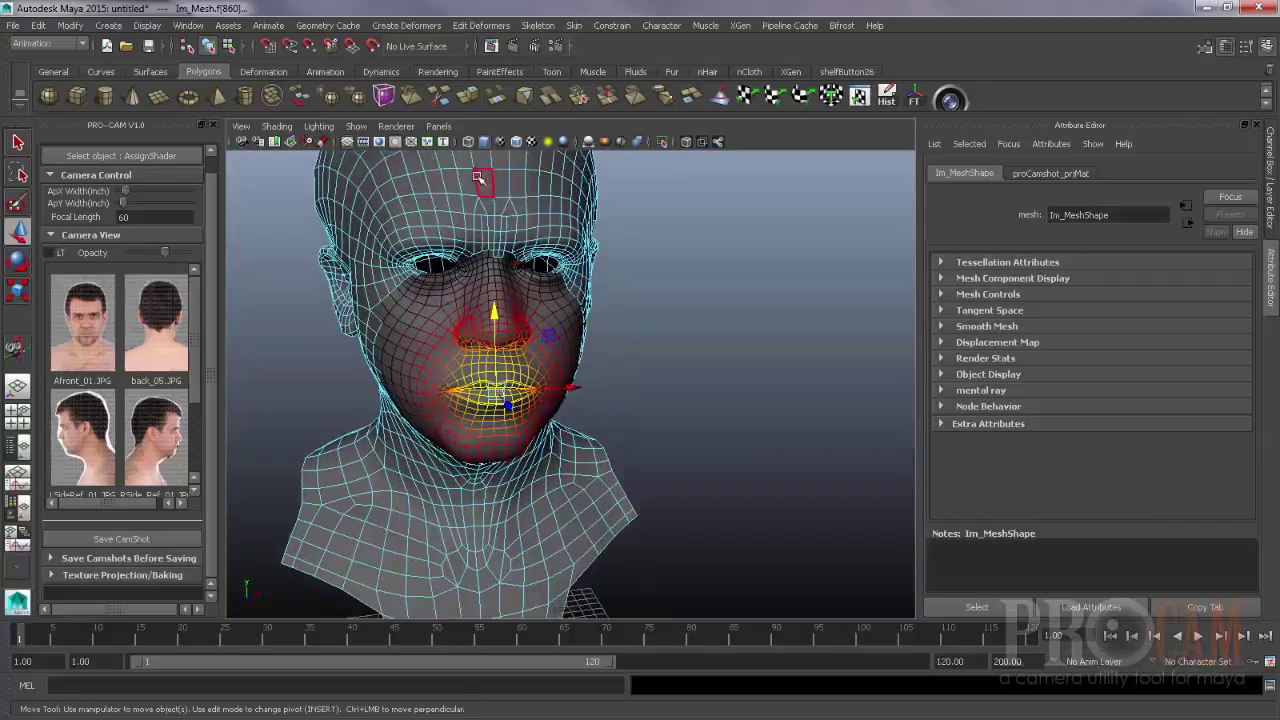
{"action": "left_click", "coordinate": [531, 142]}
{"action": "left_click_drag", "start_coordinate": [600, 470], "coordinate": [620, 390], "text": "alt"}
{"action": "right_click_drag", "start_coordinate": [620, 390], "coordinate": [666, 380], "text": "alt"}
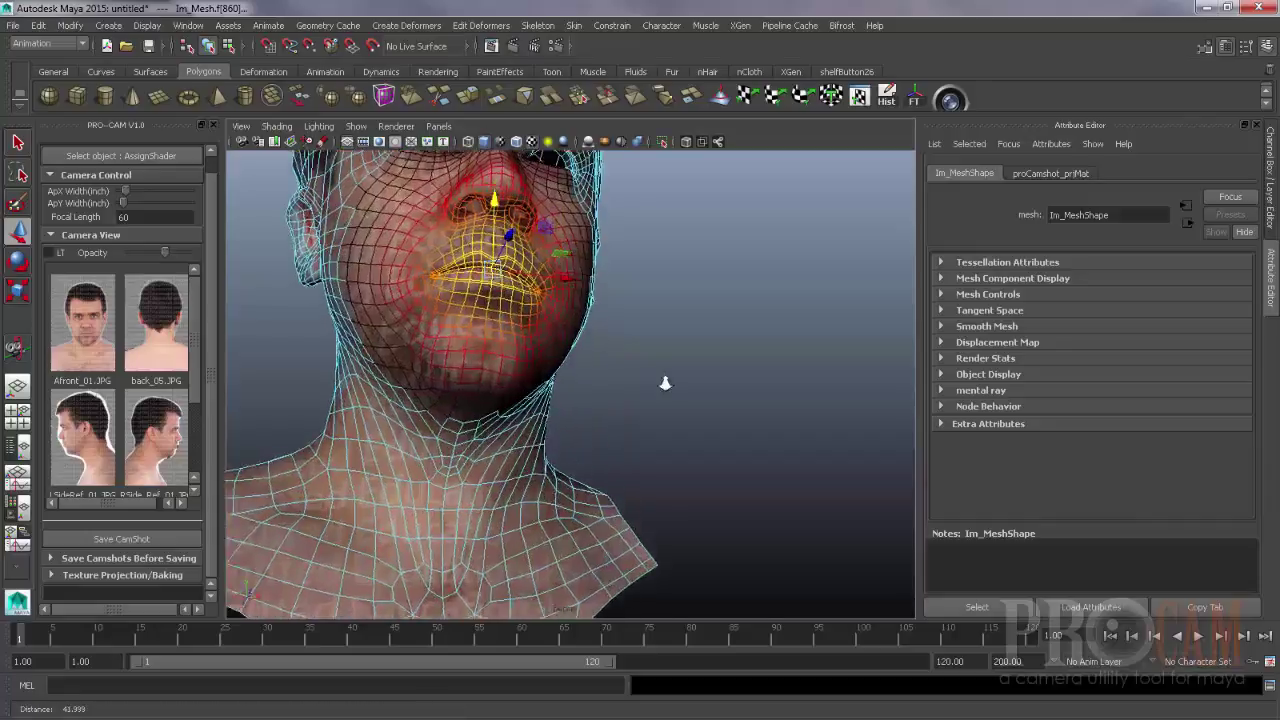
{"action": "middle_click_drag", "start_coordinate": [470, 330], "coordinate": [549, 429], "text": "alt"}
{"action": "right_click_drag", "start_coordinate": [480, 429], "coordinate": [620, 420], "text": "alt"}
{"action": "middle_click_drag", "start_coordinate": [563, 298], "coordinate": [454, 391], "text": "alt"}
{"action": "scroll", "coordinate": [455, 390], "scroll_direction": "up", "scroll_amount": 3}
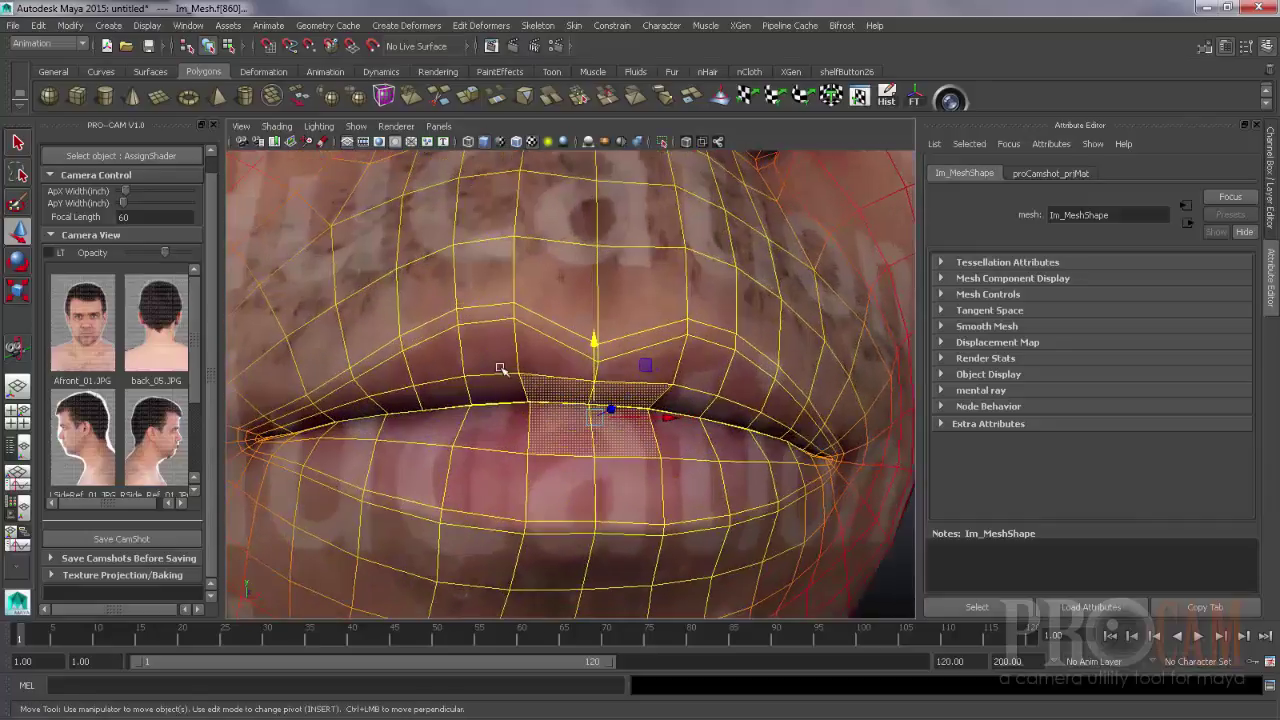
- Switch the viewport to flat lighting and nudge the selected central lip faces slightly
{"action": "left_click", "coordinate": [312, 128]}
{"action": "left_click", "coordinate": [340, 195]}
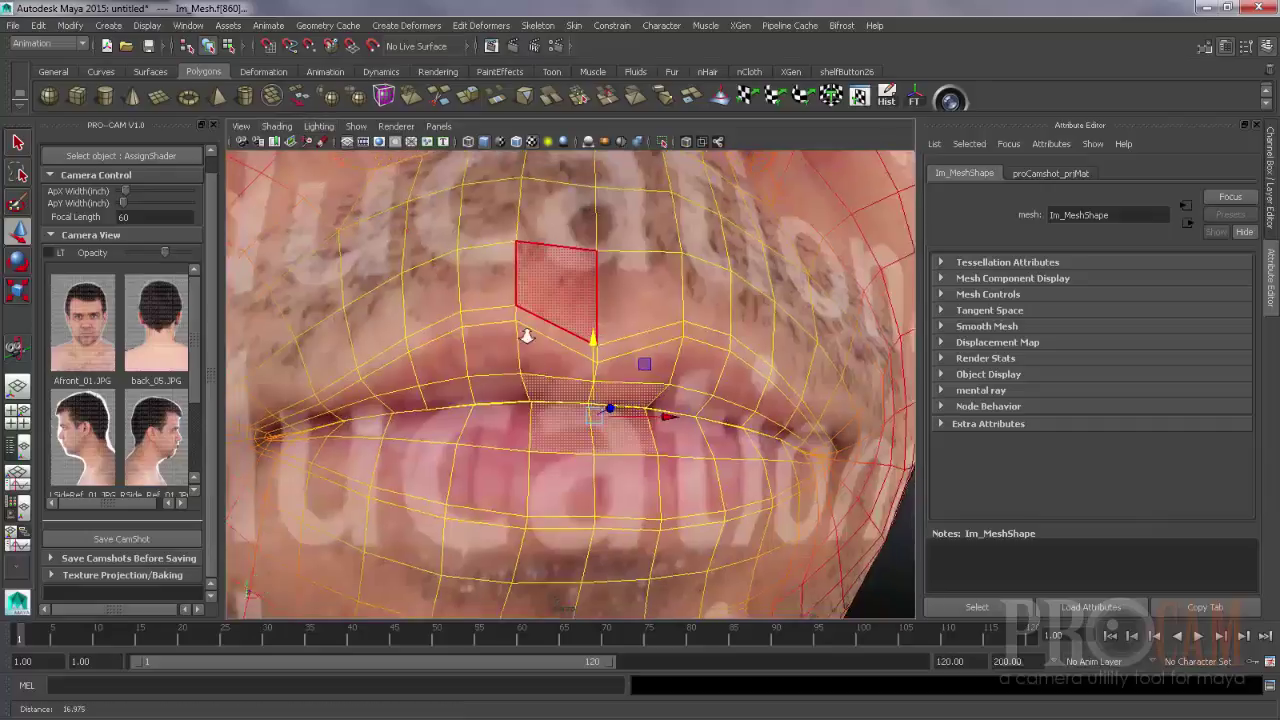
{"action": "scroll", "coordinate": [560, 365], "scroll_direction": "down", "scroll_amount": 6}
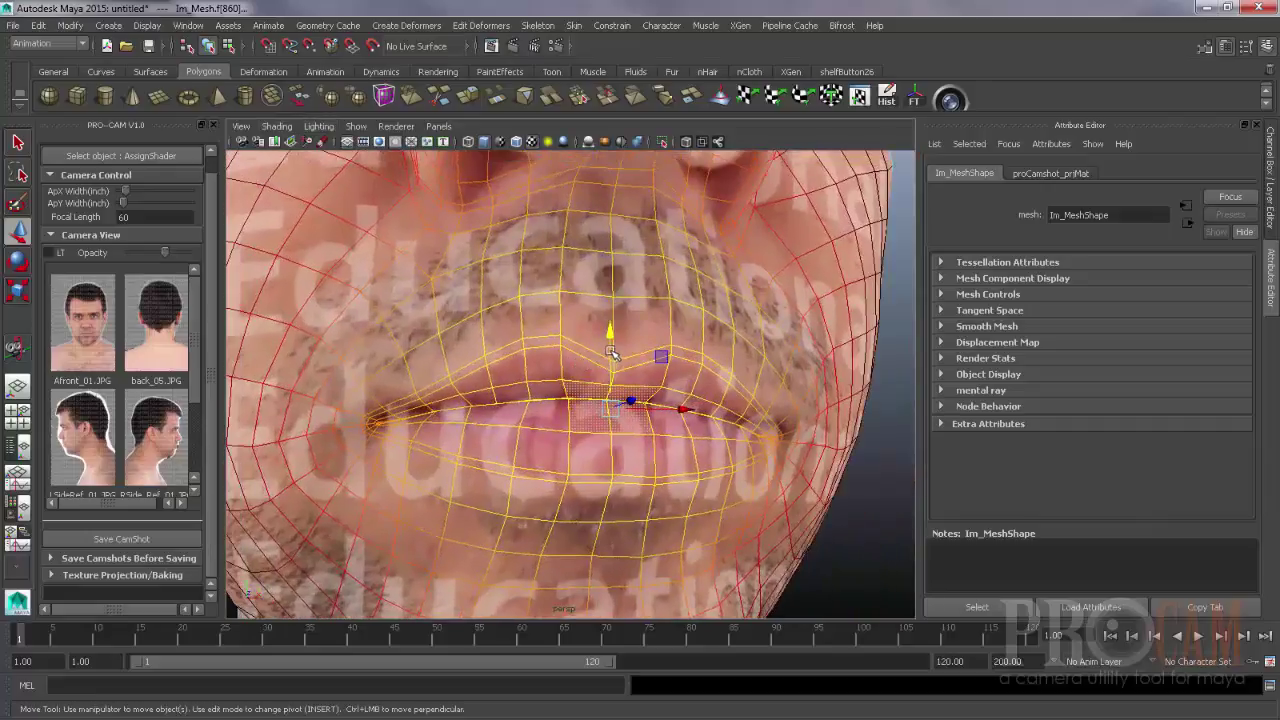
{"action": "left_click_drag", "start_coordinate": [609, 351], "coordinate": [610, 350]}
{"action": "scroll", "coordinate": [531, 373], "scroll_direction": "up", "scroll_amount": 5}
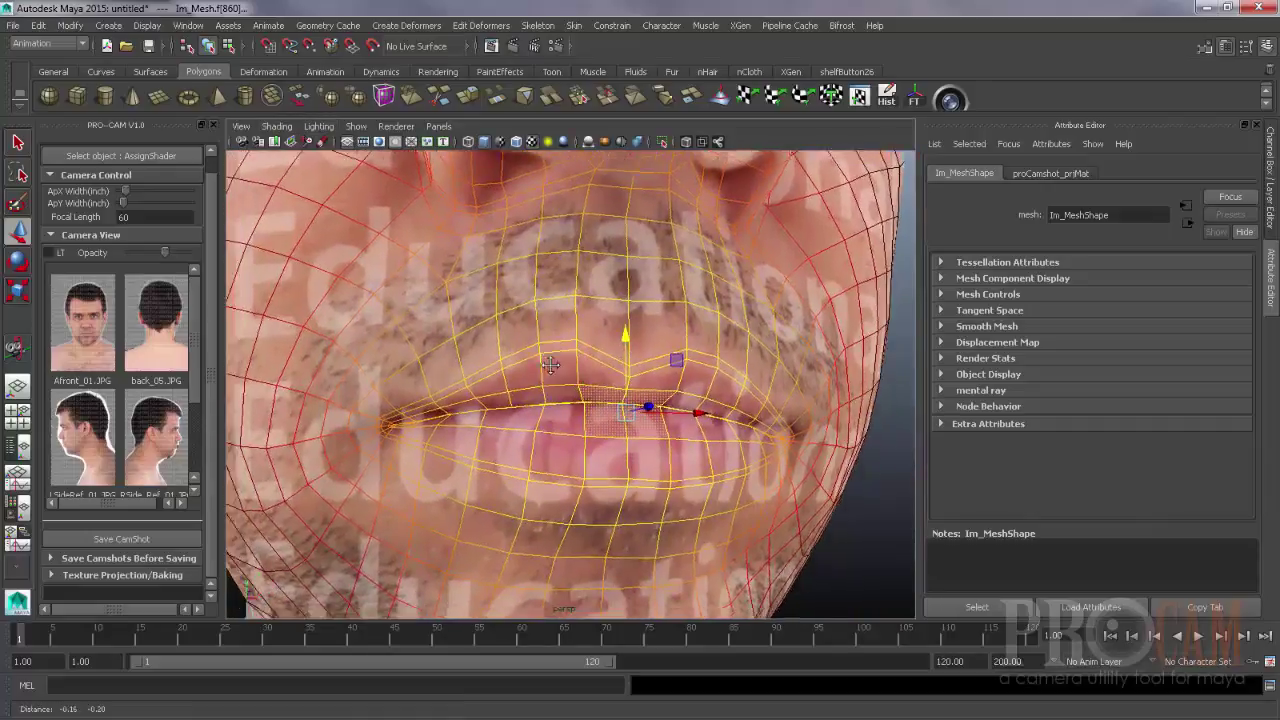
- Try to move a single face on the upper lip border and undo the move
{"action": "right_click_drag", "start_coordinate": [564, 268], "coordinate": [565, 245]}
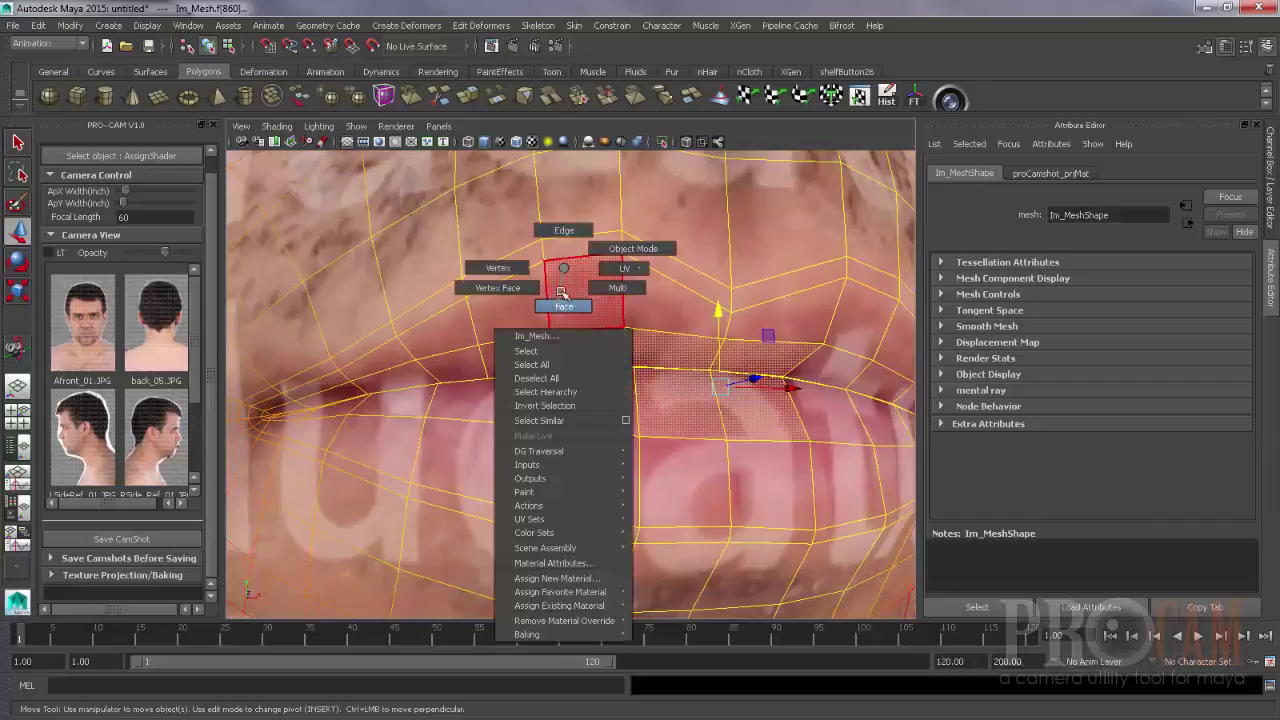
{"action": "right_click_drag", "start_coordinate": [561, 291], "coordinate": [563, 304]}
{"action": "left_click", "coordinate": [582, 251]}
{"action": "left_click_drag", "start_coordinate": [594, 276], "coordinate": [577, 286], "text": "alt"}
{"action": "key", "text": "ctrl+z"}
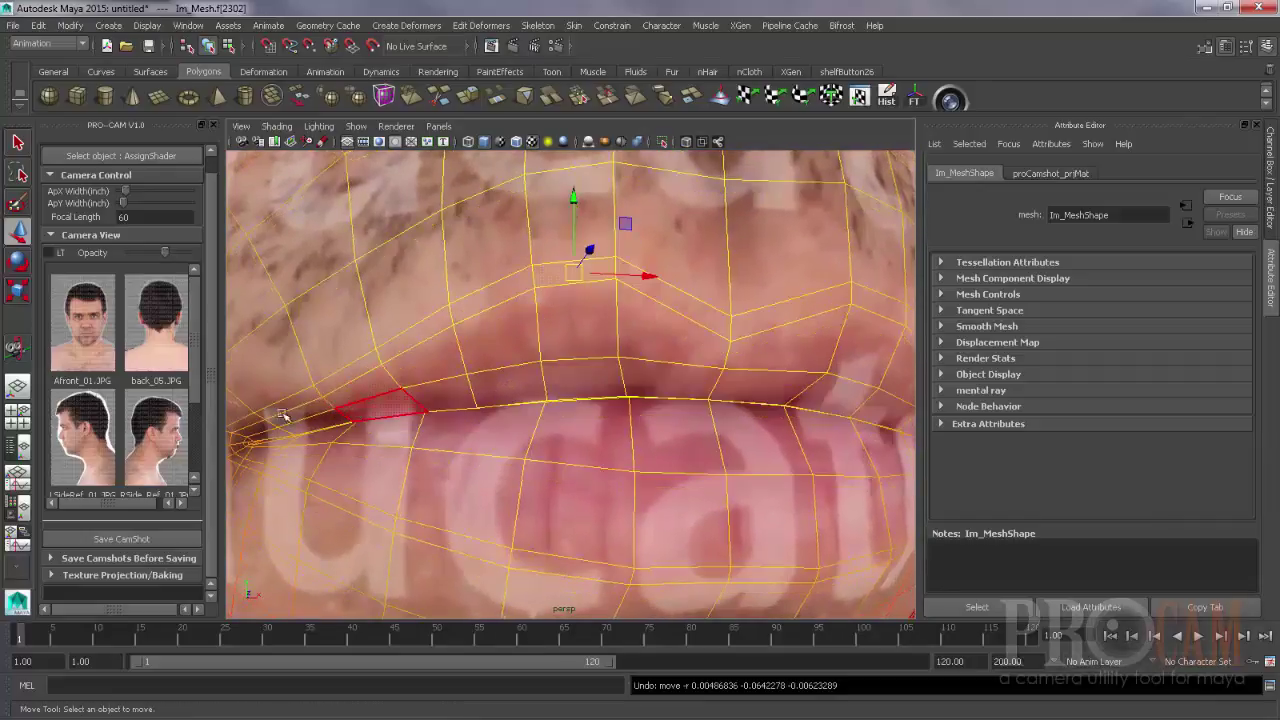
- Select a vertex at the model's right mouth corner, reduce the soft-selection radius, and move the vertex up
{"action": "middle_click_drag", "start_coordinate": [282, 414], "coordinate": [436, 388], "text": "alt"}
{"action": "right_click_drag", "start_coordinate": [432, 390], "coordinate": [334, 403]}
{"action": "left_click", "coordinate": [389, 419]}
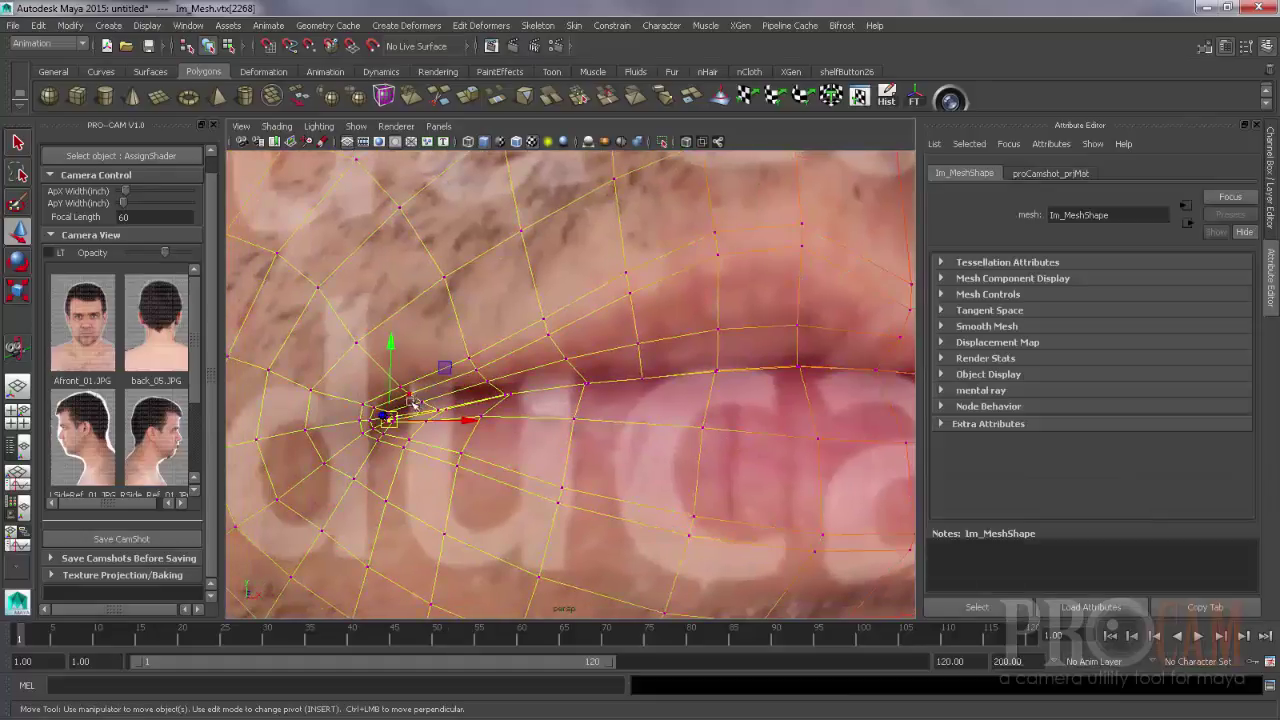
{"action": "key", "text": "b"}
{"action": "left_click_drag", "start_coordinate": [401, 473], "coordinate": [562, 497]}
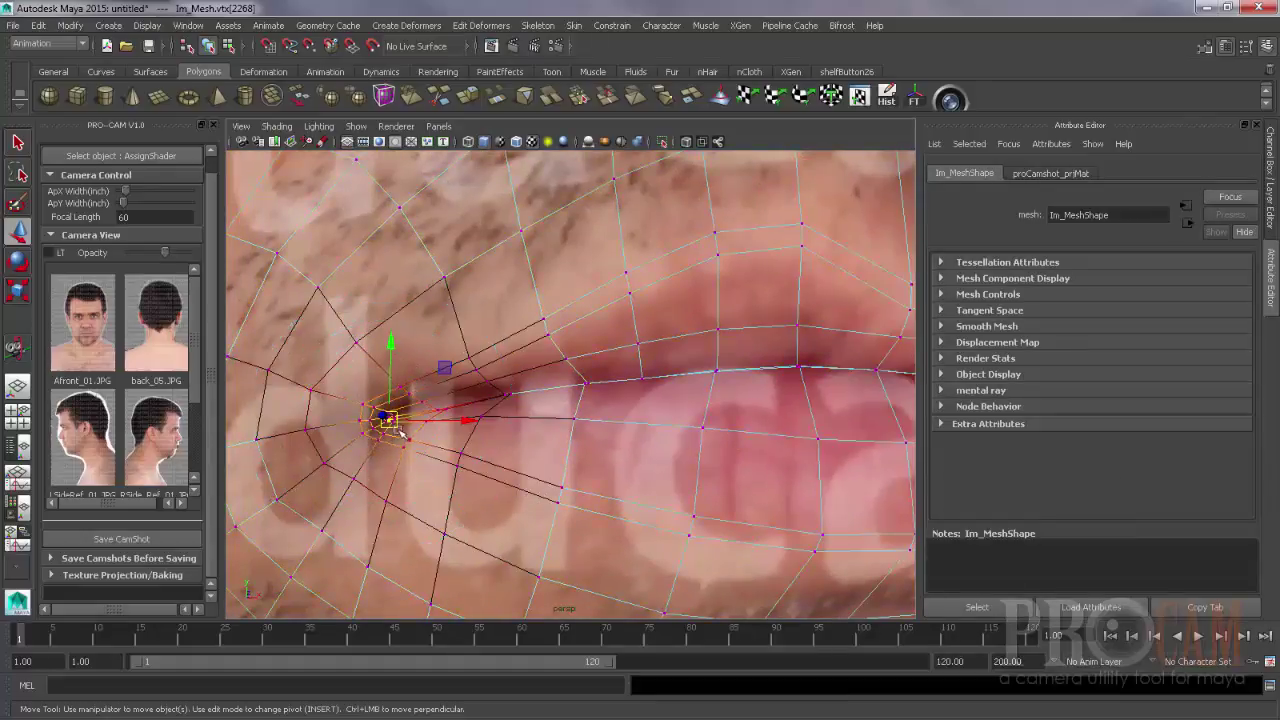
{"action": "left_click_drag", "start_coordinate": [390, 421], "coordinate": [391, 404]}
- Move the upper-lip vertex beside the mouth corner slightly up and shrink the soft-selection falloff
{"action": "left_click", "coordinate": [475, 371]}
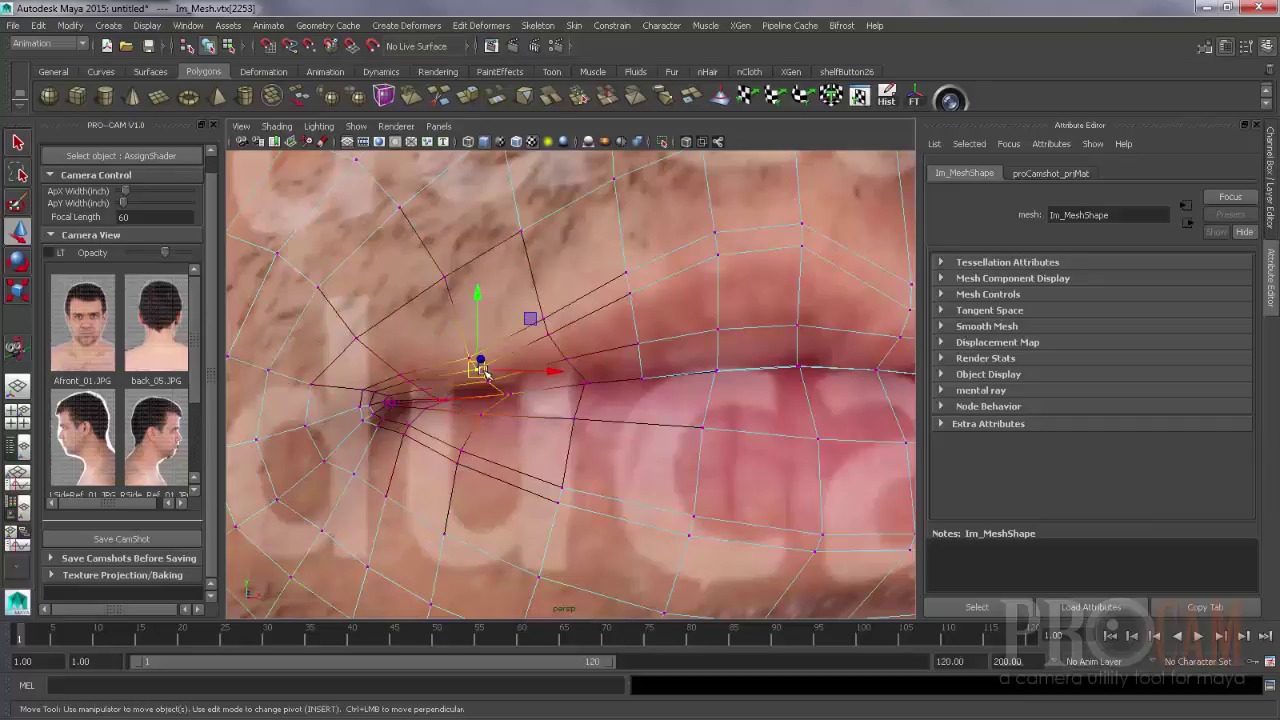
{"action": "left_click_drag", "start_coordinate": [475, 371], "coordinate": [480, 364]}
{"action": "key", "text": "b"}
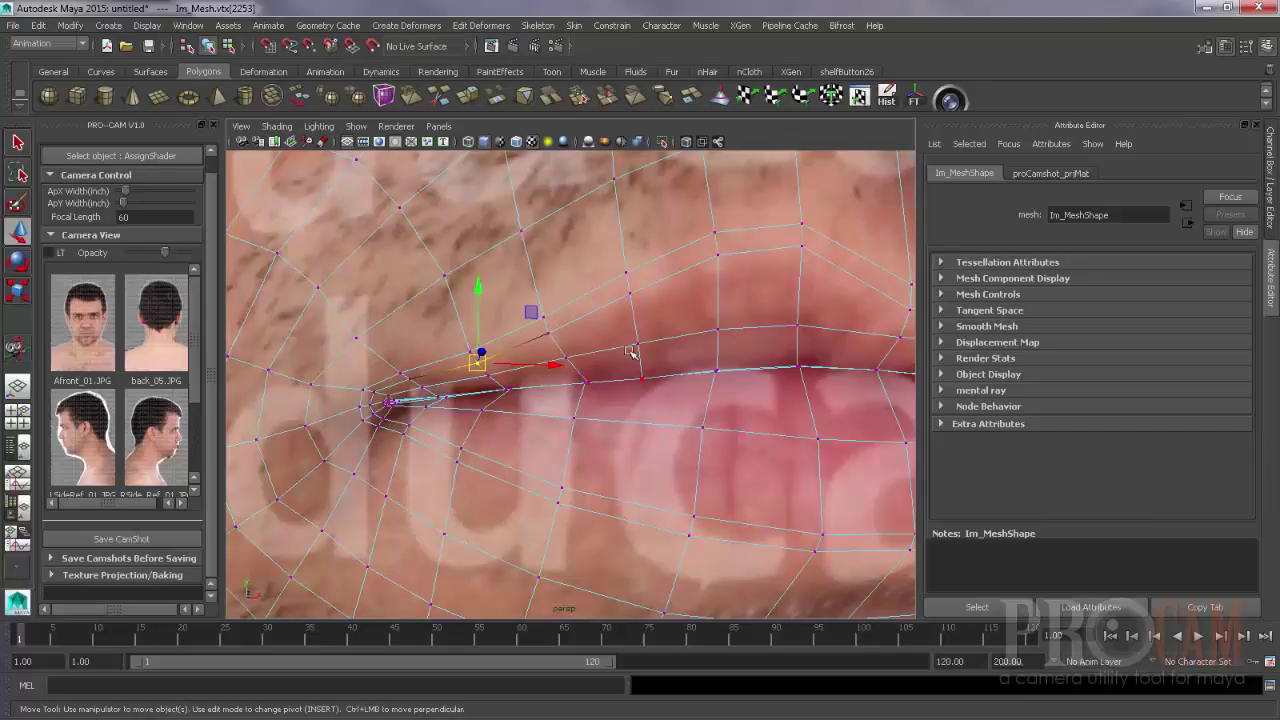
- Close the Attribute Editor, reselect the head mesh and switch it to face selection at the lips
{"action": "left_click", "coordinate": [690, 322]}
{"action": "right_click_drag", "start_coordinate": [682, 397], "coordinate": [608, 394], "text": "alt"}
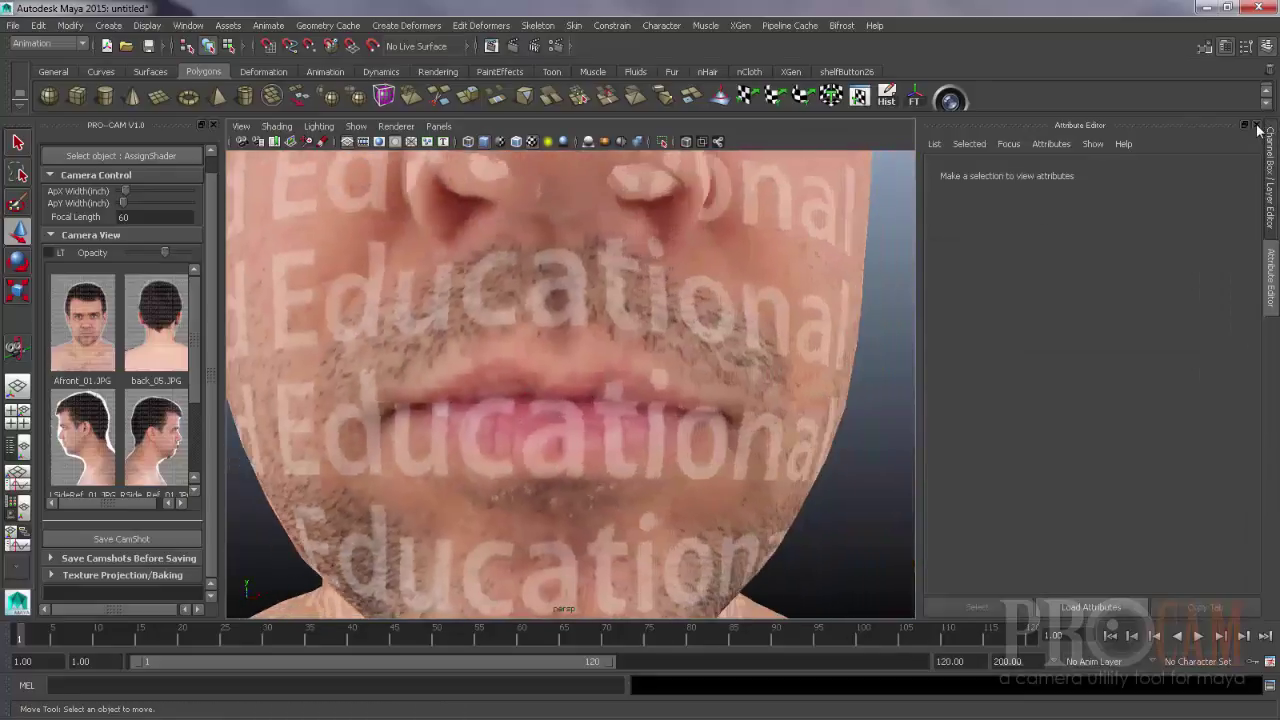
{"action": "left_click", "coordinate": [1258, 128]}
{"action": "scroll", "coordinate": [567, 323], "scroll_direction": "up", "scroll_amount": 5}
{"action": "left_click", "coordinate": [567, 323]}
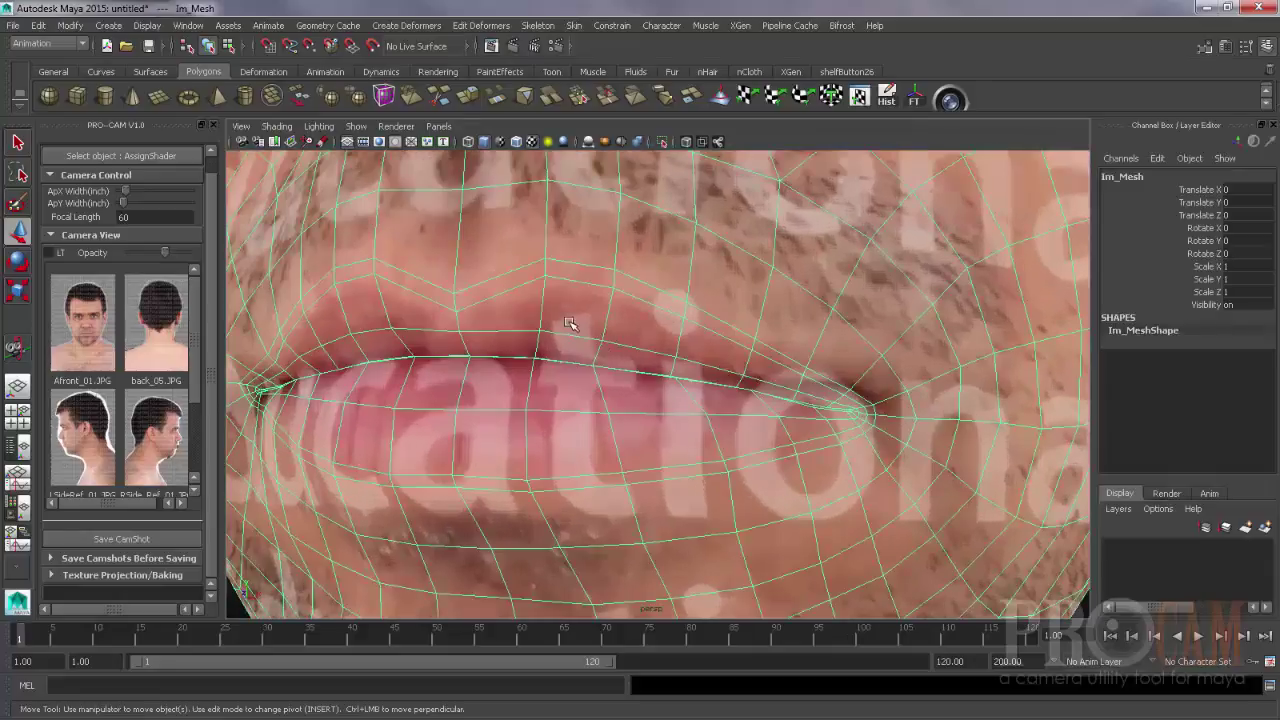
{"action": "scroll", "coordinate": [585, 328], "scroll_direction": "up", "scroll_amount": 2}
{"action": "mouse_move", "coordinate": [603, 334]}
{"action": "right_mouse_down"}
{"action": "mouse_move", "coordinate": [606, 300]}
{"action": "mouse_move", "coordinate": [606, 349]}
{"action": "right_mouse_up"}
- Nudge the upper-lip border faces around the cupid's bow slightly down to follow the lip edge in the texture
{"action": "left_click", "coordinate": [578, 279]}
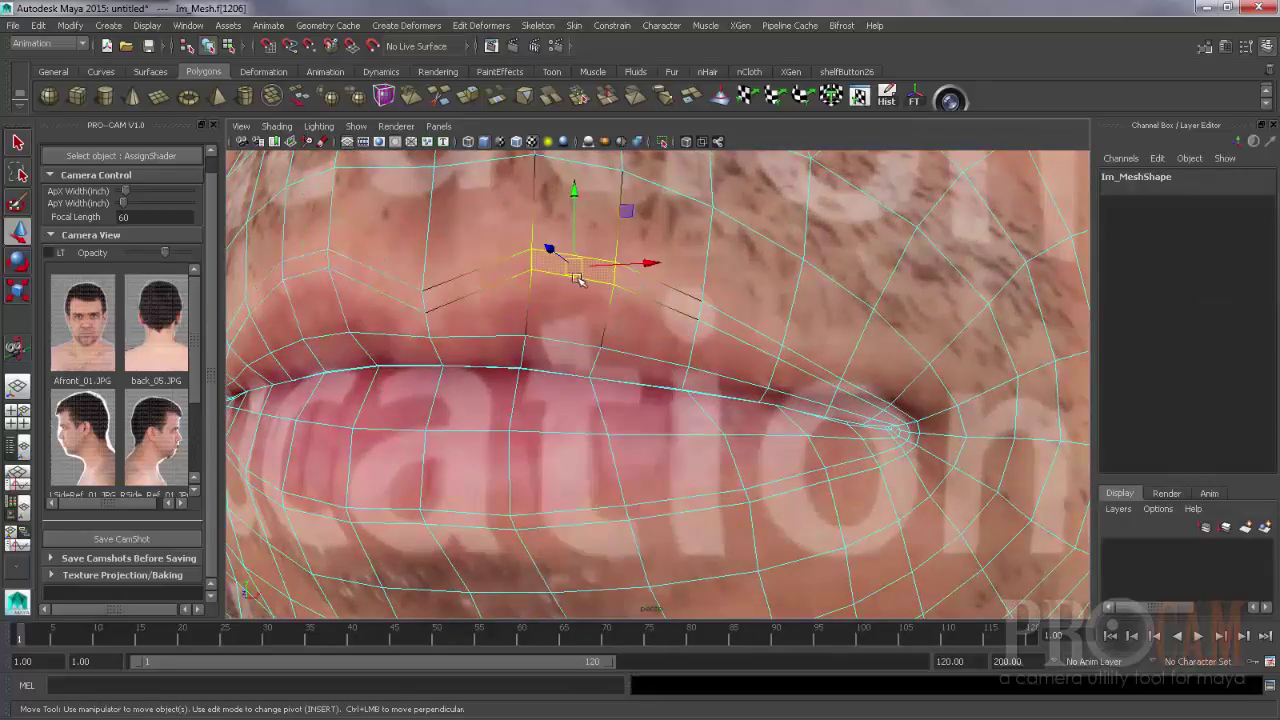
{"action": "left_click", "coordinate": [437, 297]}
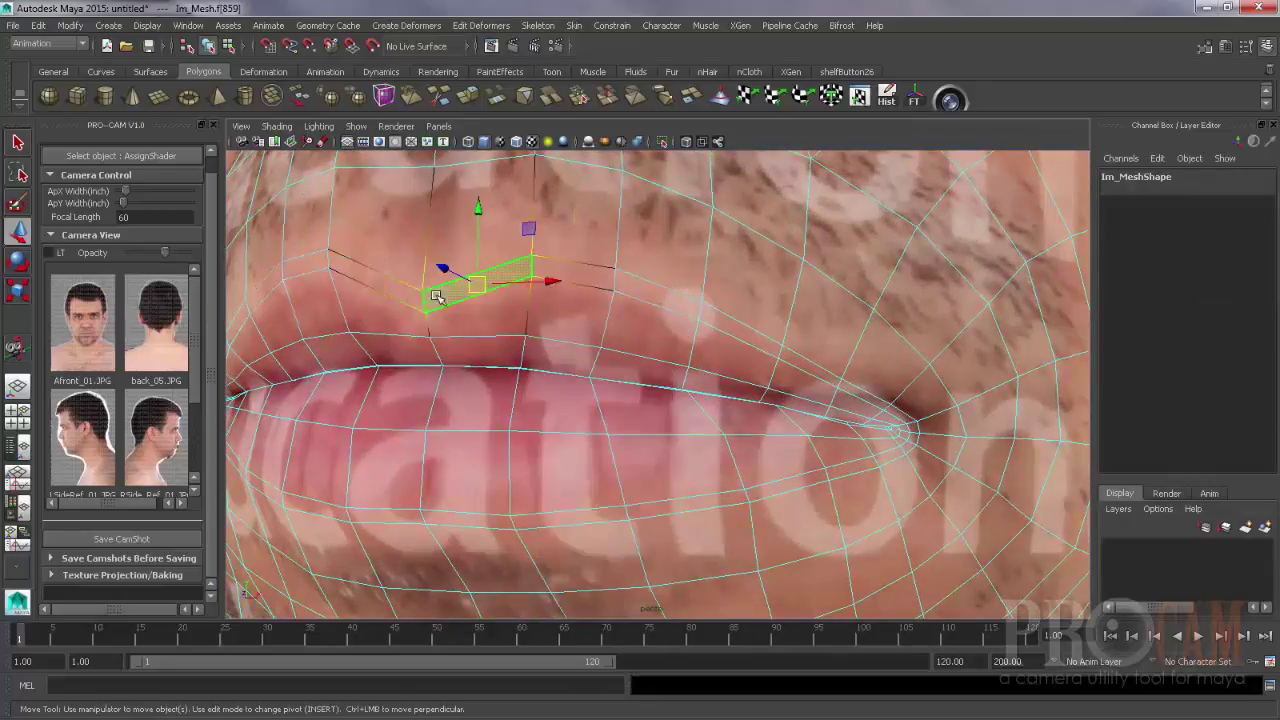
{"action": "left_click", "coordinate": [601, 380]}
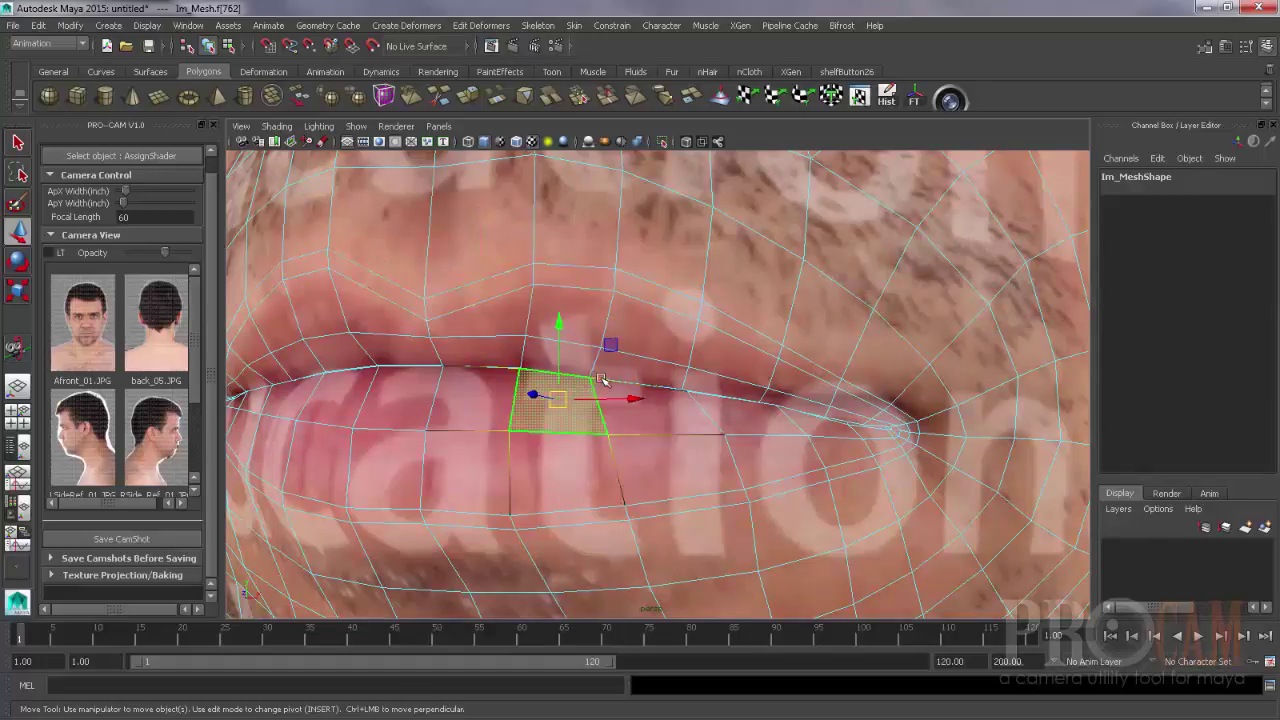
- Enlarge the soft-selection radius, raise the faces at the model's left mouth corner, and nudge the neighbouring upper-lip face slightly up
{"action": "left_click", "coordinate": [906, 430]}
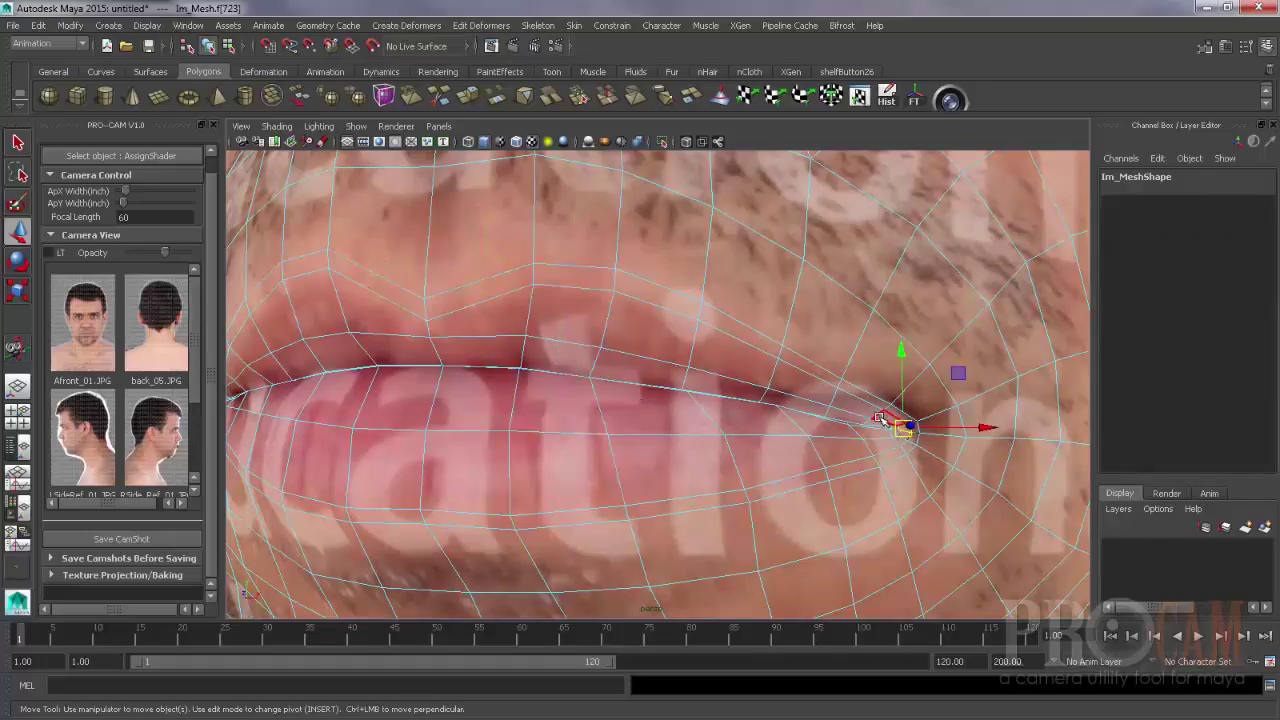
{"action": "left_click", "coordinate": [897, 440]}
{"action": "key", "text": "b"}
{"action": "left_click_drag", "start_coordinate": [870, 494], "coordinate": [1082, 520]}
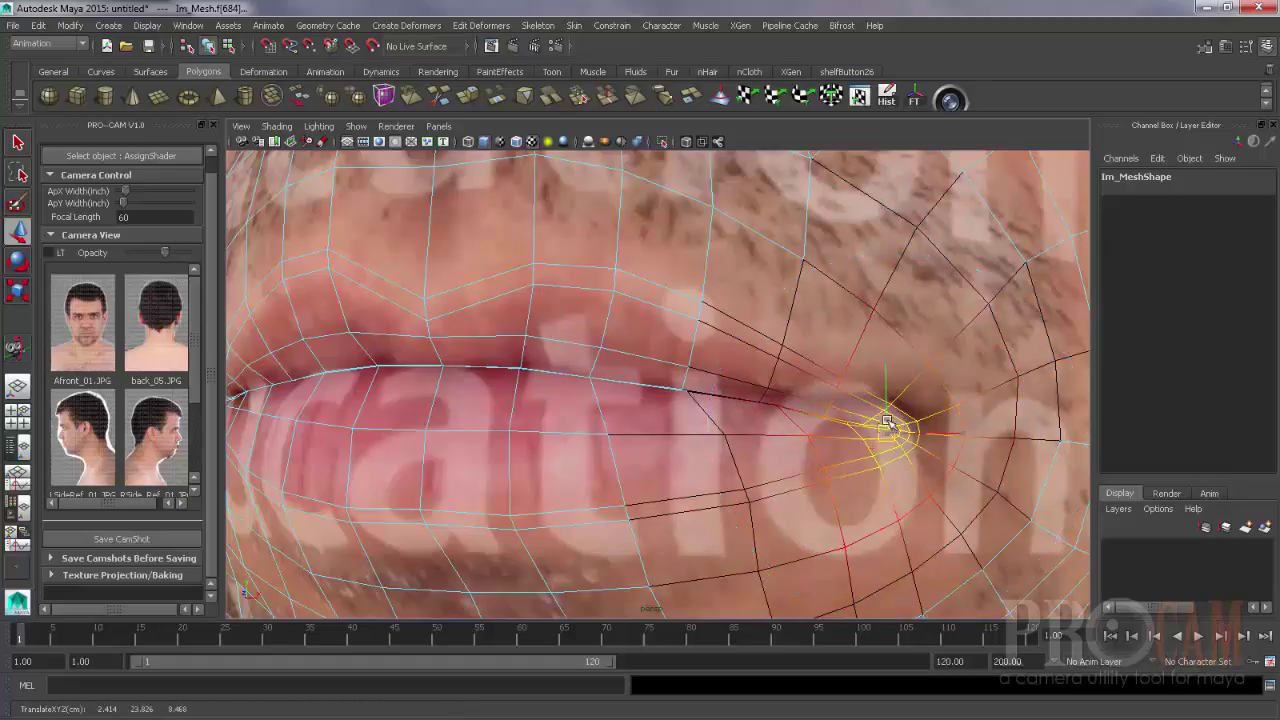
{"action": "left_click_drag", "start_coordinate": [892, 432], "coordinate": [896, 409]}
{"action": "left_click", "coordinate": [769, 368]}
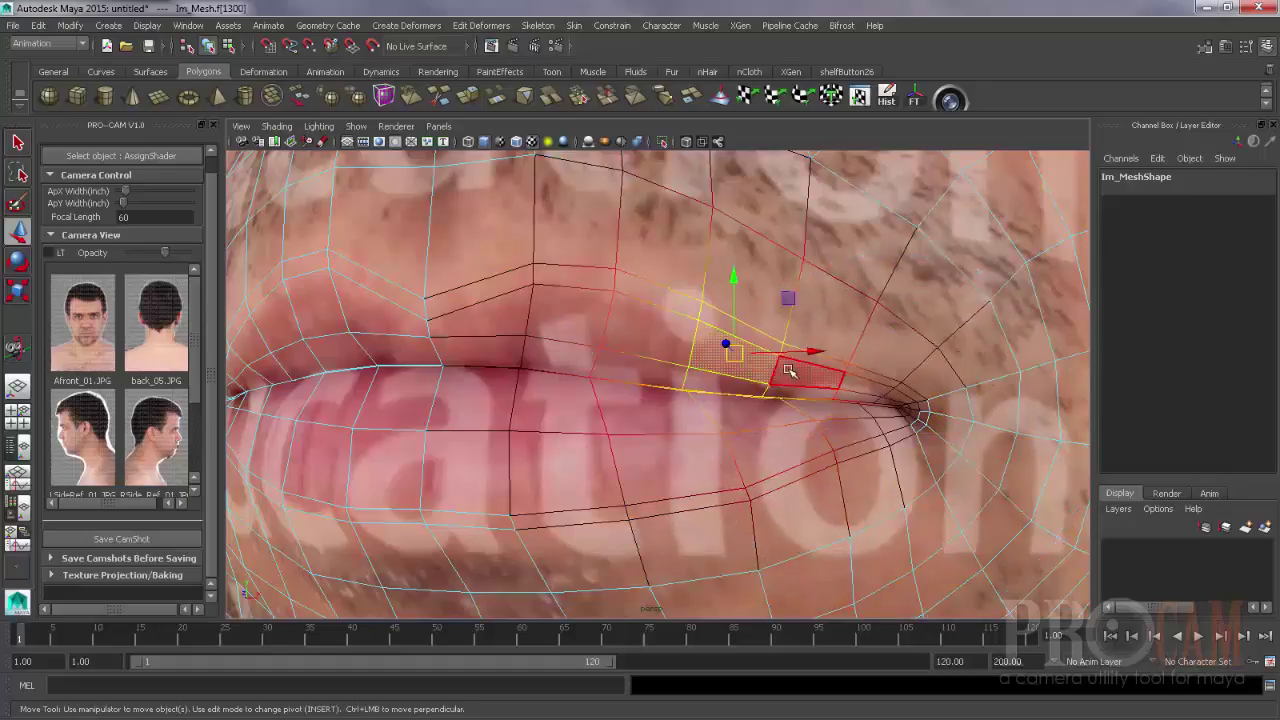
{"action": "left_click_drag", "start_coordinate": [734, 354], "coordinate": [736, 350]}
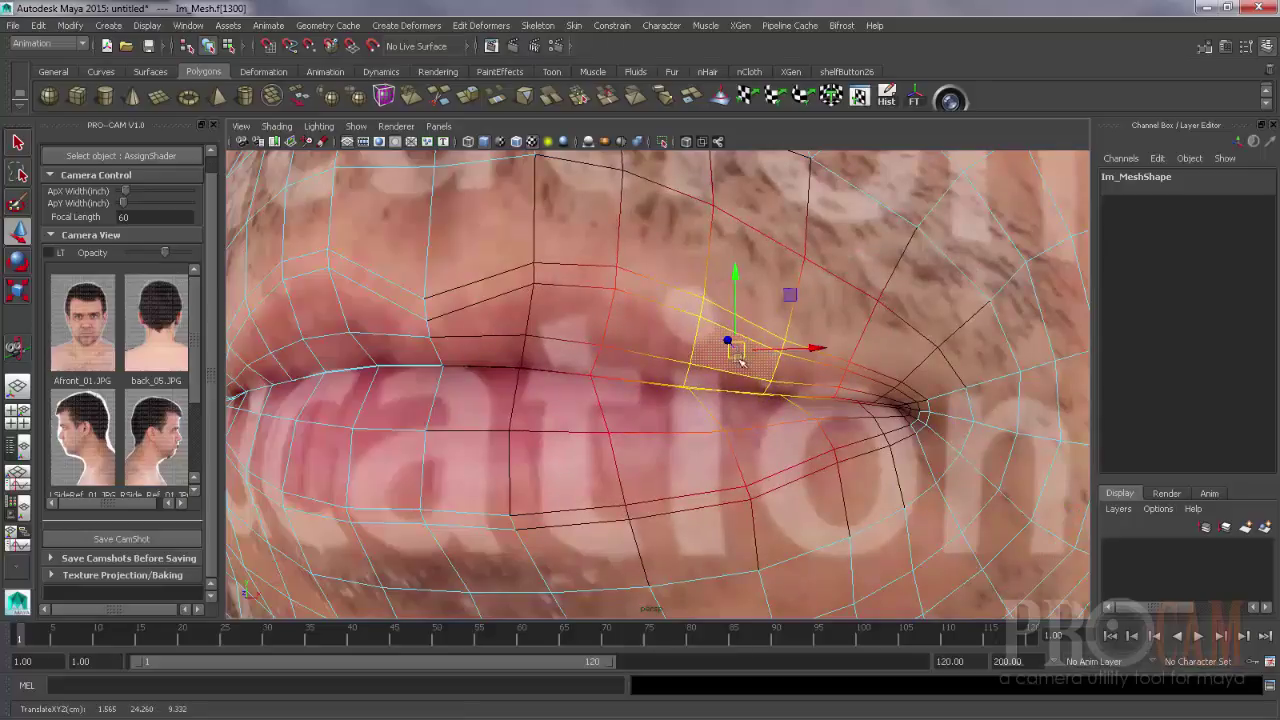
- Select a face at the inner corner of the model's left eye and shift it slightly up toward the eye opening
{"action": "key", "text": "alt+d"}
{"action": "right_click_drag", "start_coordinate": [786, 390], "coordinate": [610, 414], "text": "alt"}
{"action": "middle_click_drag", "start_coordinate": [610, 414], "coordinate": [596, 570], "text": "alt"}
{"action": "left_click_drag", "start_coordinate": [592, 466], "coordinate": [631, 466], "text": "alt"}
{"action": "middle_click_drag", "start_coordinate": [631, 466], "coordinate": [570, 510], "text": "alt"}
{"action": "right_click_drag", "start_coordinate": [570, 510], "coordinate": [809, 474], "text": "alt"}
{"action": "middle_click_drag", "start_coordinate": [555, 450], "coordinate": [604, 404], "text": "alt"}
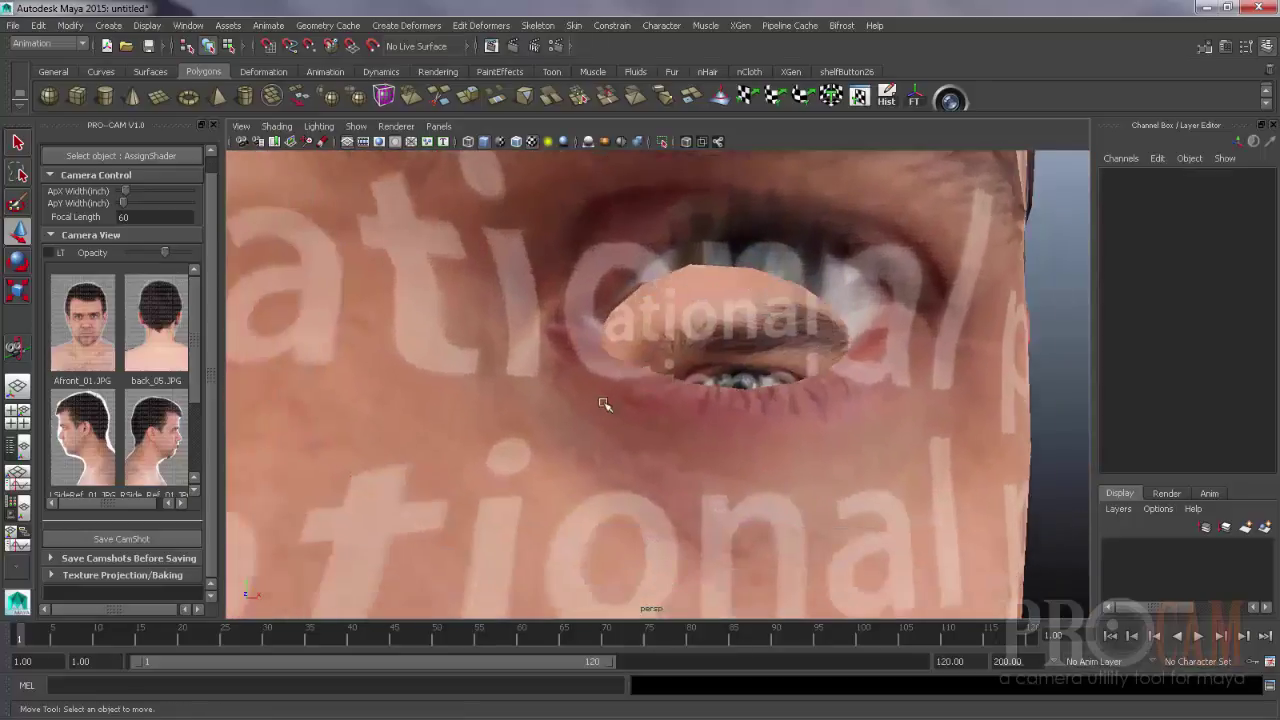
{"action": "left_click", "coordinate": [571, 370]}
{"action": "right_click_drag", "start_coordinate": [573, 360], "coordinate": [566, 374]}
{"action": "left_click", "coordinate": [570, 346]}
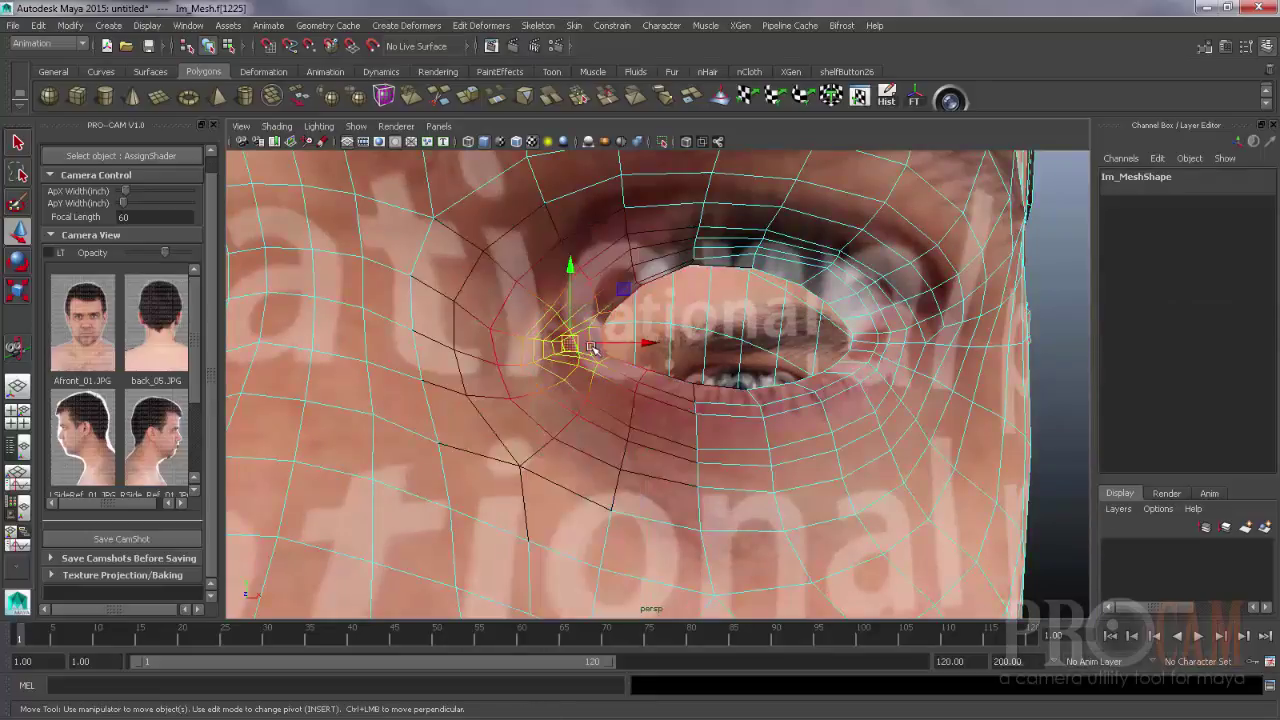
{"action": "mouse_move", "coordinate": [570, 346]}
{"action": "left_mouse_down"}
{"action": "mouse_move", "coordinate": [562, 325]}
{"action": "mouse_move", "coordinate": [577, 340]}
{"action": "left_mouse_up"}
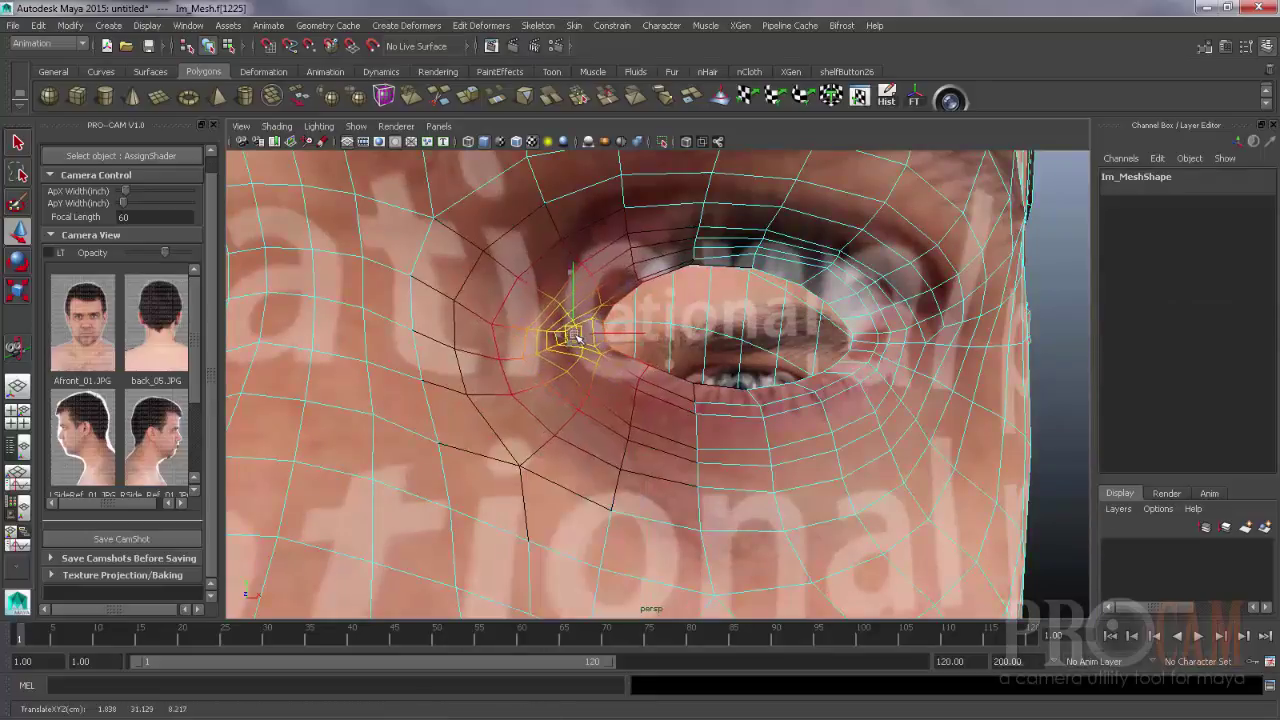
- Move the faces at the outer corner of the model's left eye slightly up and outward
{"action": "left_click", "coordinate": [888, 333]}
{"action": "left_click_drag", "start_coordinate": [911, 358], "coordinate": [880, 362], "text": "alt"}
{"action": "mouse_move", "coordinate": [764, 325]}
{"action": "left_mouse_down"}
{"action": "mouse_move", "coordinate": [777, 310]}
{"action": "mouse_move", "coordinate": [785, 335]}
{"action": "mouse_move", "coordinate": [650, 330]}
{"action": "mouse_move", "coordinate": [775, 318]}
{"action": "left_mouse_up"}
{"action": "left_click", "coordinate": [768, 335]}
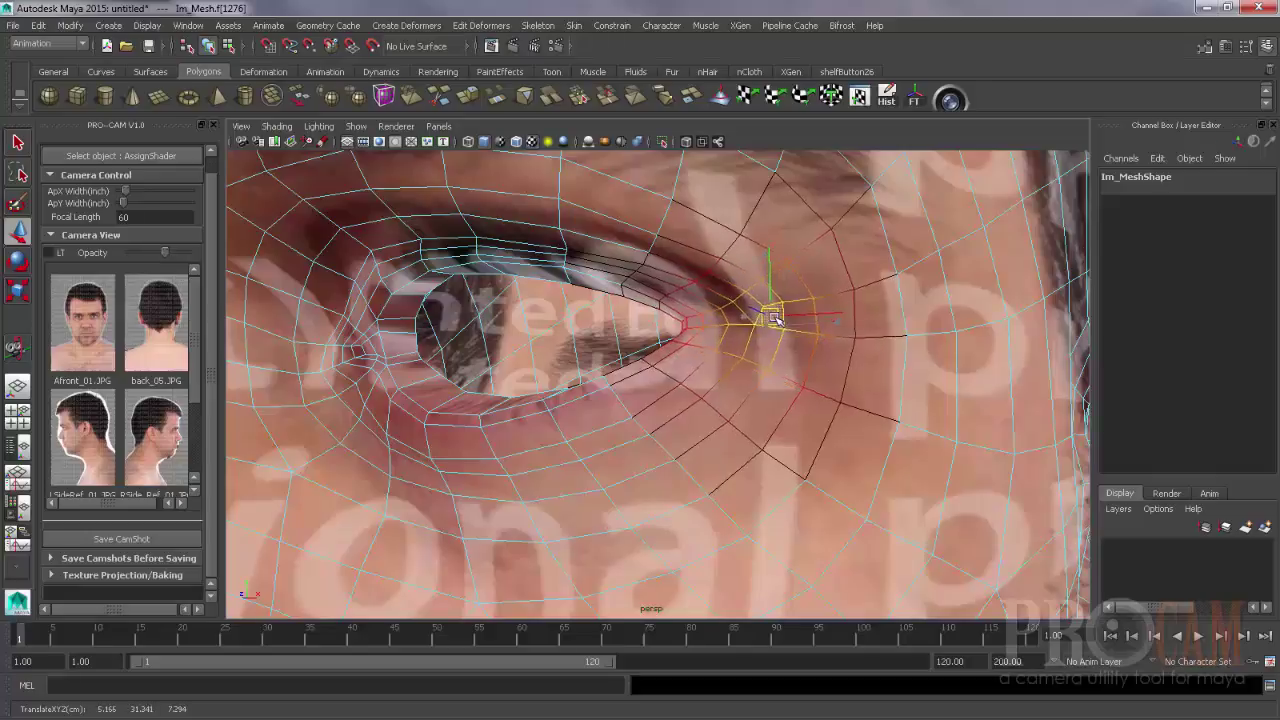
- Nudge faces on the upper and lower lids of the model's left eye to fit the lid edges in the texture
{"action": "left_click", "coordinate": [469, 244]}
{"action": "left_click_drag", "start_coordinate": [447, 242], "coordinate": [455, 240]}
{"action": "left_click", "coordinate": [514, 408]}
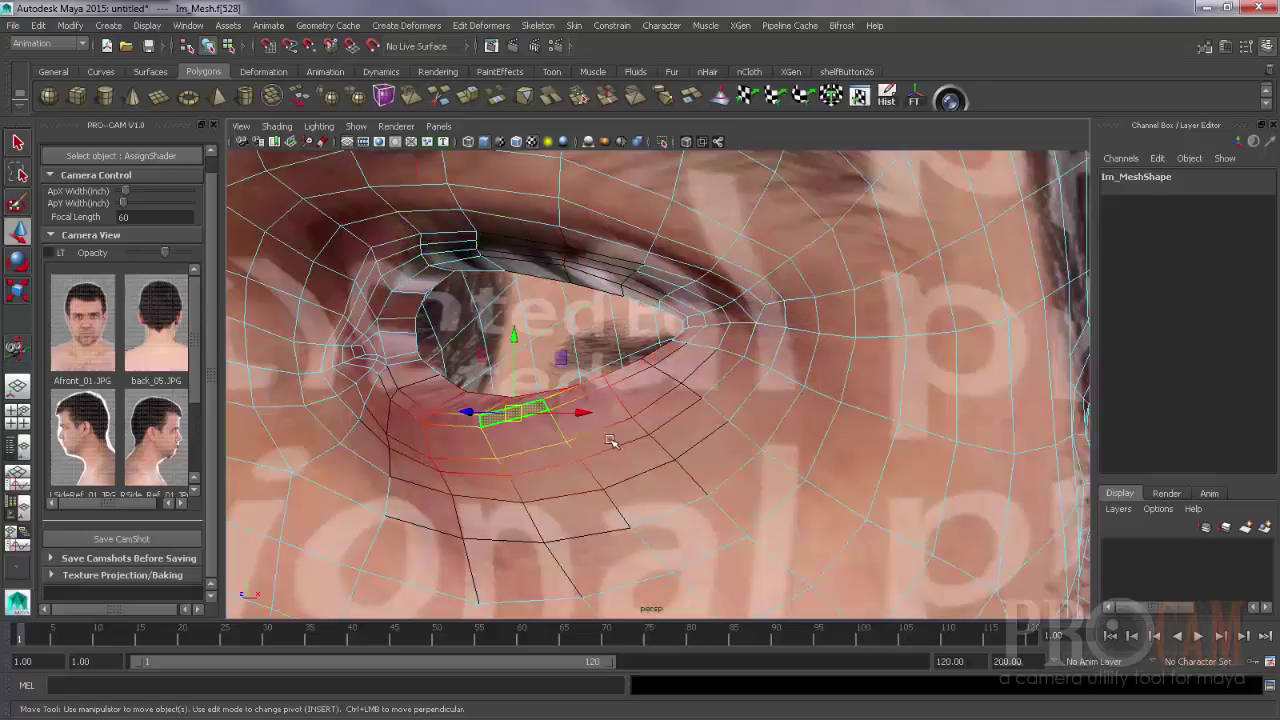
{"action": "left_click_drag", "start_coordinate": [611, 443], "coordinate": [560, 420], "text": "alt"}
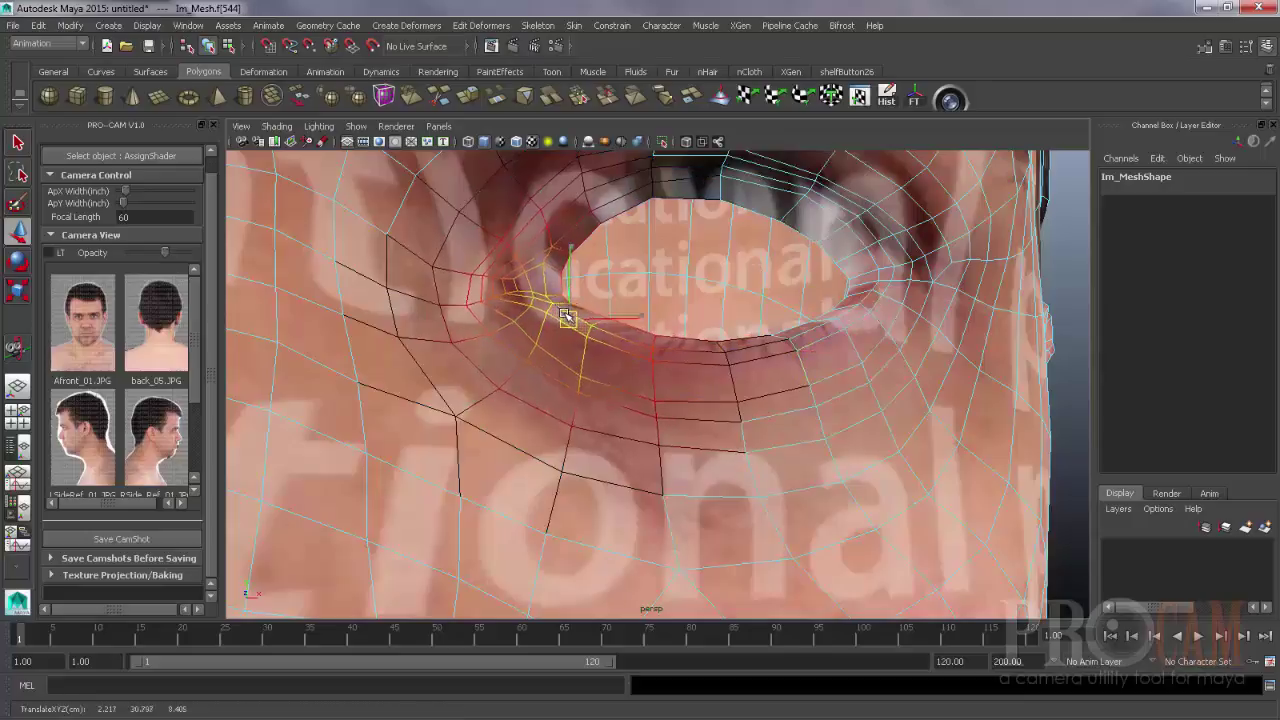
- Select a face on the model's right nostril wing and nudge it slightly with soft selection to fit the crease
{"action": "right_click_drag", "start_coordinate": [597, 333], "coordinate": [578, 334], "text": "alt"}
{"action": "left_click_drag", "start_coordinate": [578, 334], "coordinate": [614, 397], "text": "alt"}
{"action": "left_click", "coordinate": [591, 370]}
{"action": "right_click_drag", "start_coordinate": [614, 397], "coordinate": [661, 412], "text": "alt"}
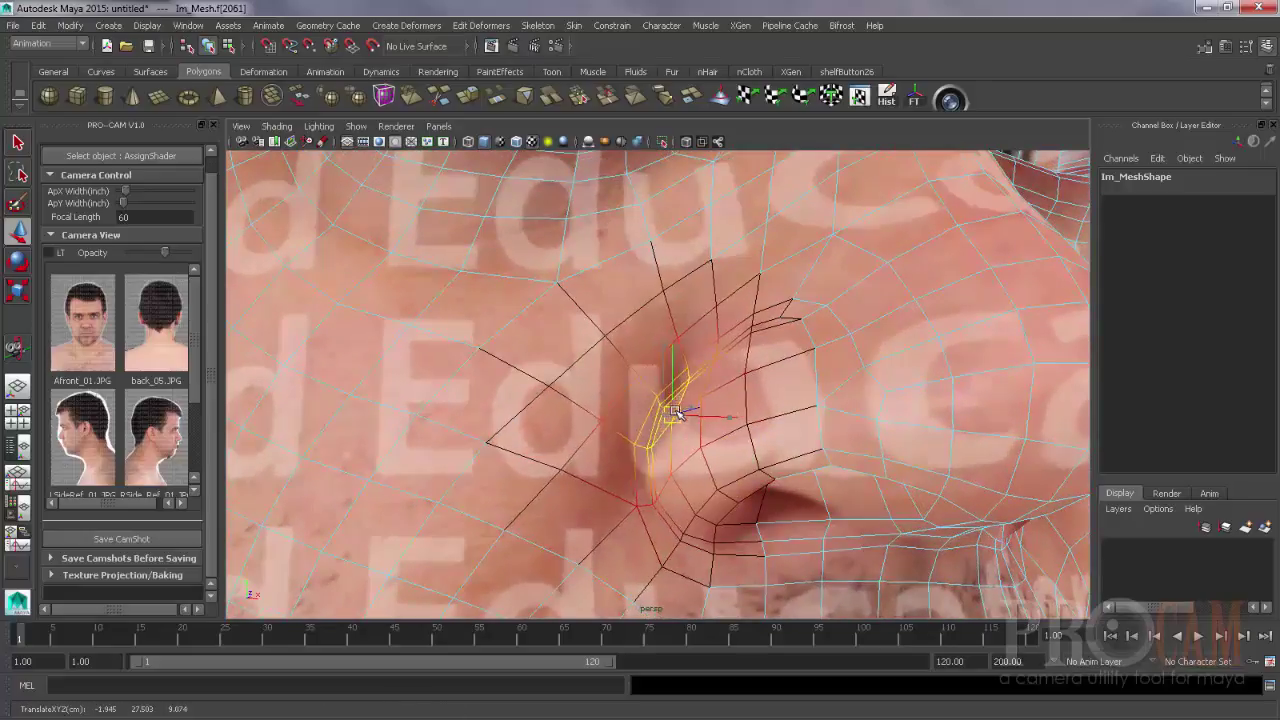
{"action": "left_click_drag", "start_coordinate": [675, 414], "coordinate": [677, 414]}
- Move a face on the model's left nostril wing slightly down with soft selection to match the projected nose
{"action": "right_click_drag", "start_coordinate": [703, 414], "coordinate": [640, 416], "text": "alt"}
{"action": "left_click_drag", "start_coordinate": [760, 418], "coordinate": [680, 394], "text": "alt"}
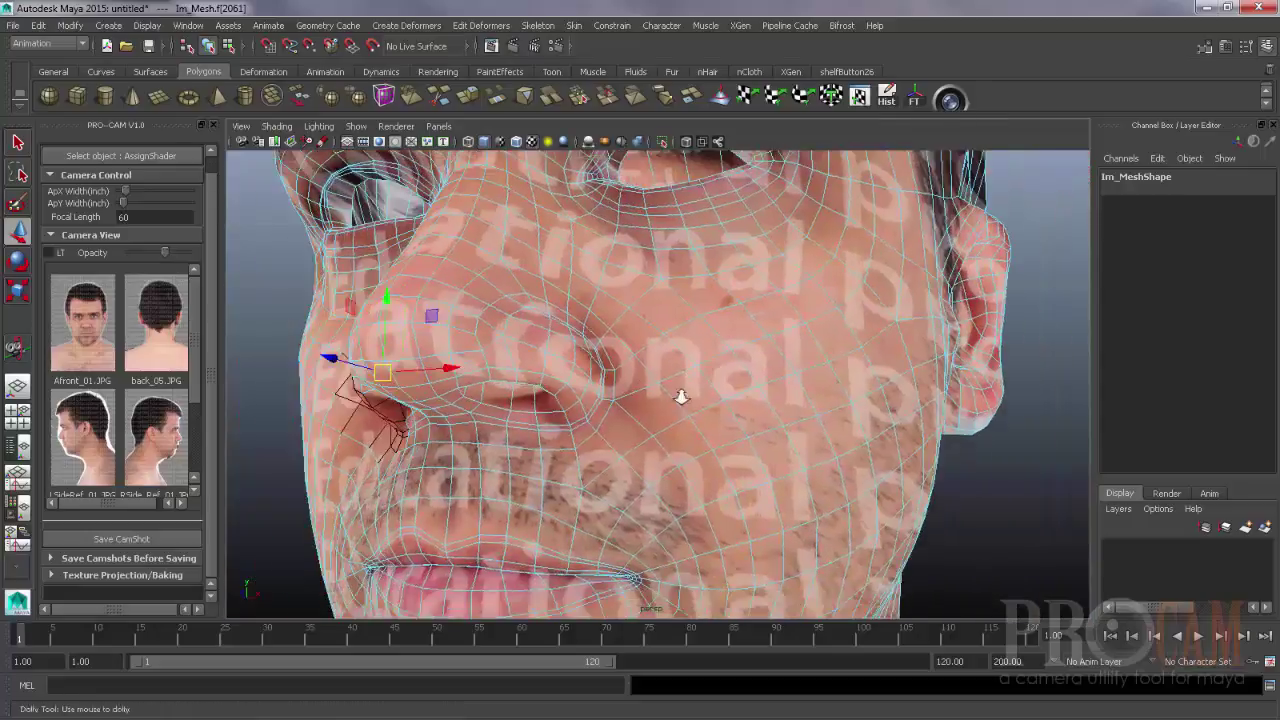
{"action": "right_click_drag", "start_coordinate": [680, 394], "coordinate": [730, 398], "text": "alt"}
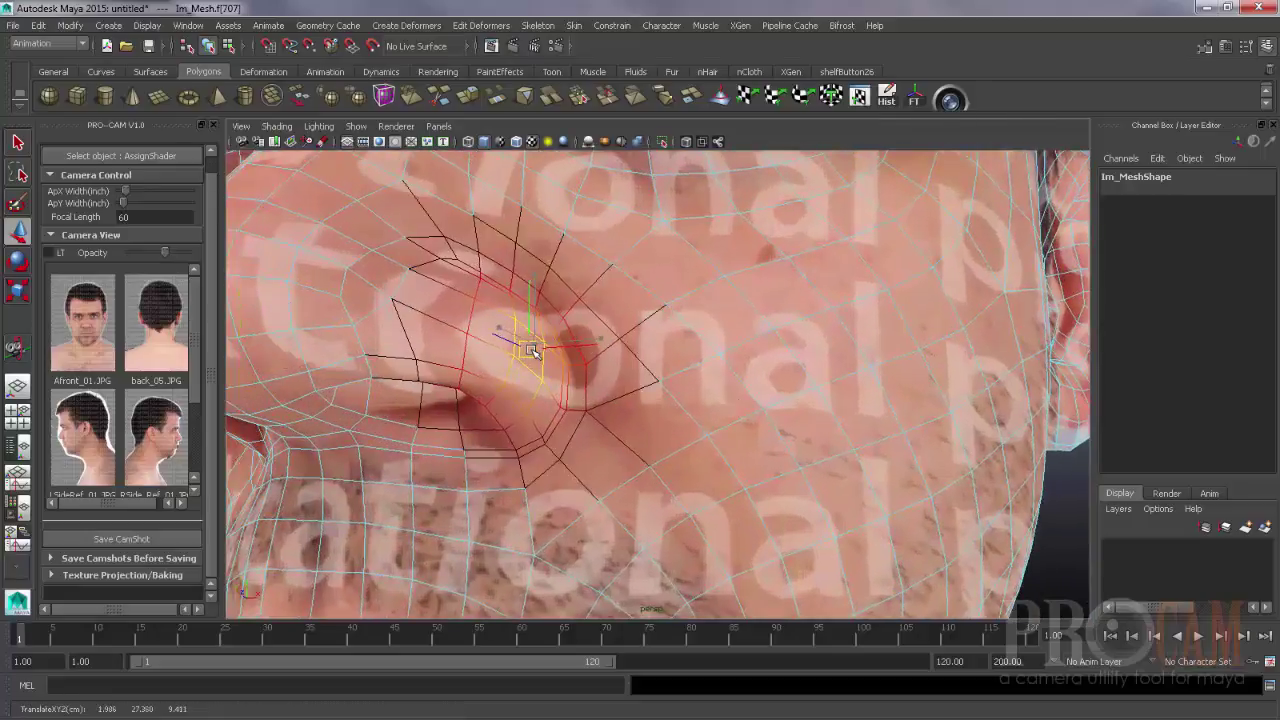
{"action": "left_click_drag", "start_coordinate": [532, 350], "coordinate": [534, 362]}
- Adjust the inner-corner faces of the model's right eye and move its outer-corner face slightly down
{"action": "left_click_drag", "start_coordinate": [534, 362], "coordinate": [551, 396], "text": "alt"}
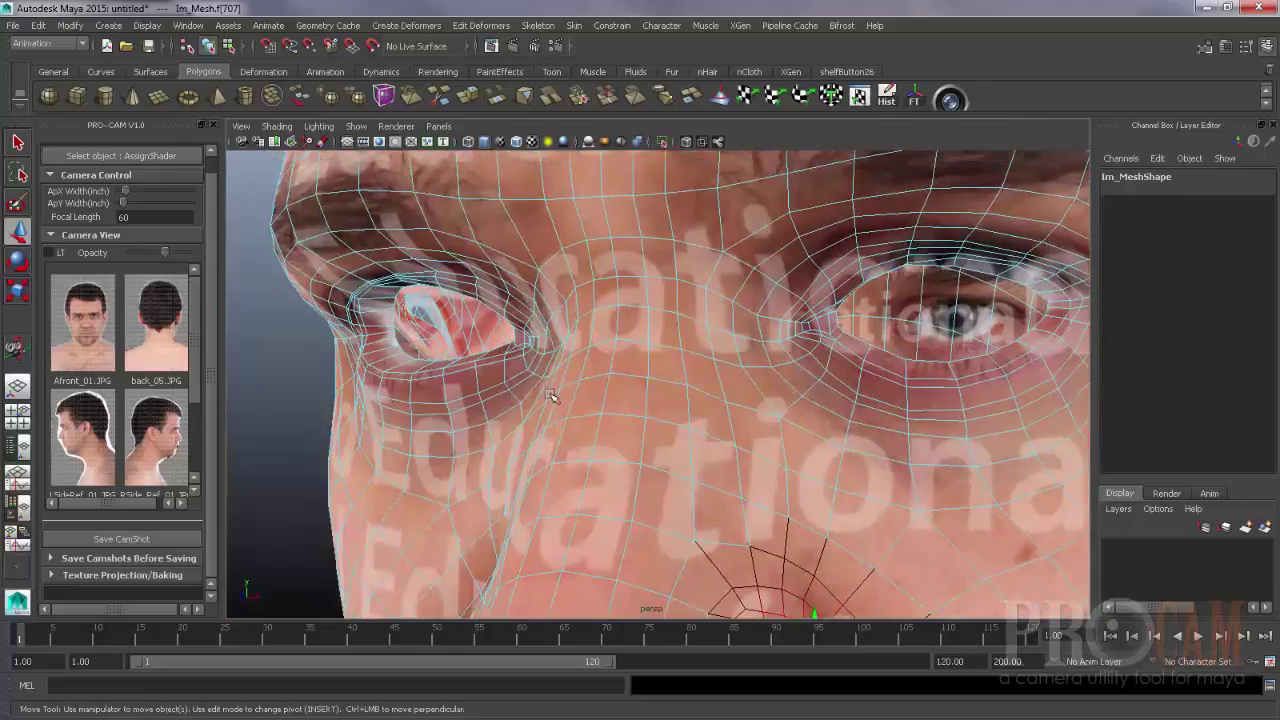
{"action": "right_click_drag", "start_coordinate": [551, 396], "coordinate": [654, 452], "text": "alt"}
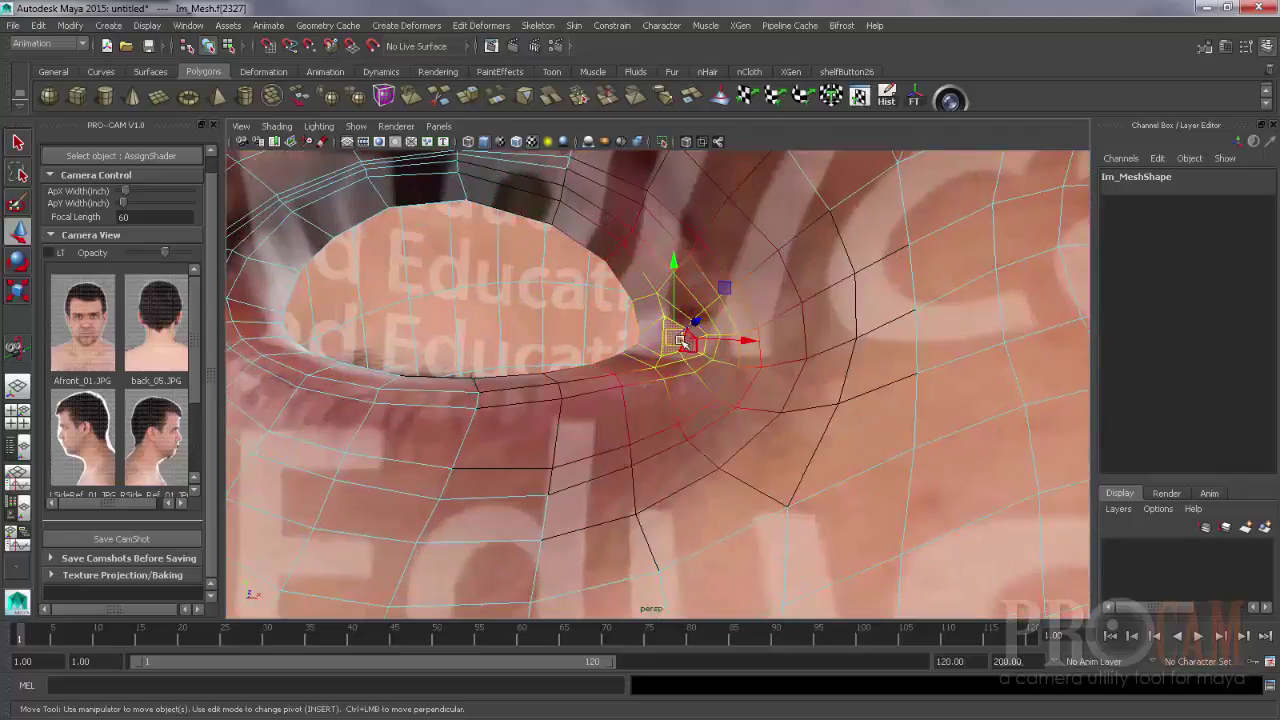
{"action": "left_click_drag", "start_coordinate": [722, 347], "coordinate": [723, 347]}
{"action": "middle_click_drag", "start_coordinate": [723, 347], "coordinate": [1010, 382], "text": "alt"}
{"action": "left_click", "coordinate": [489, 329]}
{"action": "left_click_drag", "start_coordinate": [487, 334], "coordinate": [481, 347]}
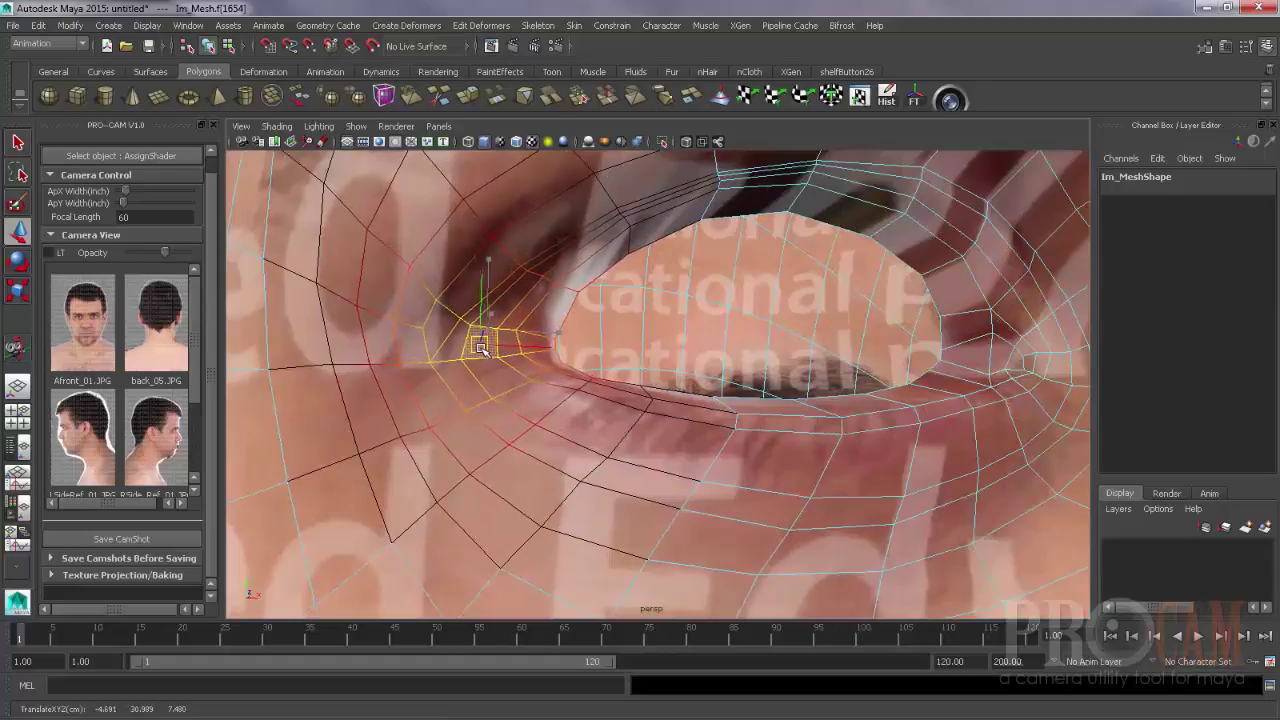
- Look through the front photo's camera, lower the photo overlay's opacity and select the whole head mesh
{"action": "right_click_drag", "start_coordinate": [727, 371], "coordinate": [640, 400], "text": "alt"}
{"action": "mouse_move", "coordinate": [640, 400]}
{"action": "left_mouse_down", "text": "alt"}
{"action": "mouse_move", "coordinate": [677, 403]}
{"action": "mouse_move", "coordinate": [700, 374]}
{"action": "mouse_move", "coordinate": [587, 380]}
{"action": "mouse_move", "coordinate": [630, 383]}
{"action": "left_mouse_up", "text": "alt"}
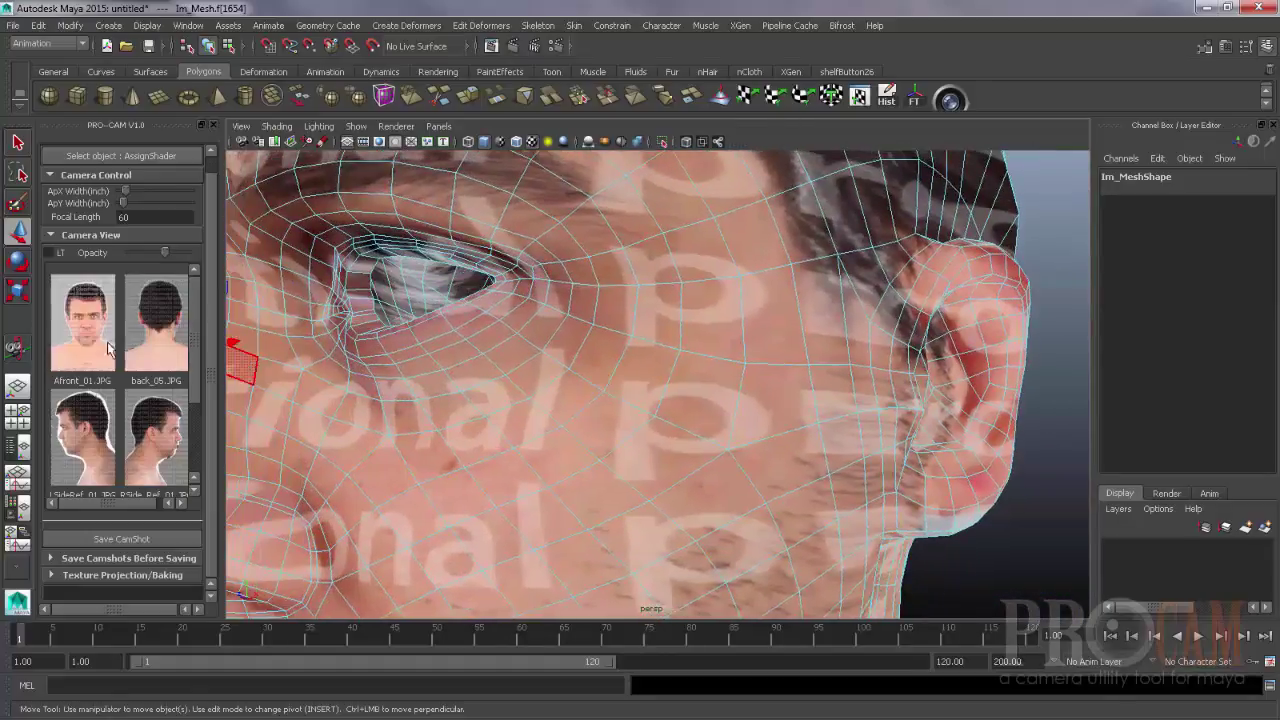
{"action": "left_click", "coordinate": [48, 252]}
{"action": "scroll", "coordinate": [531, 375], "scroll_direction": "down", "scroll_amount": 10}
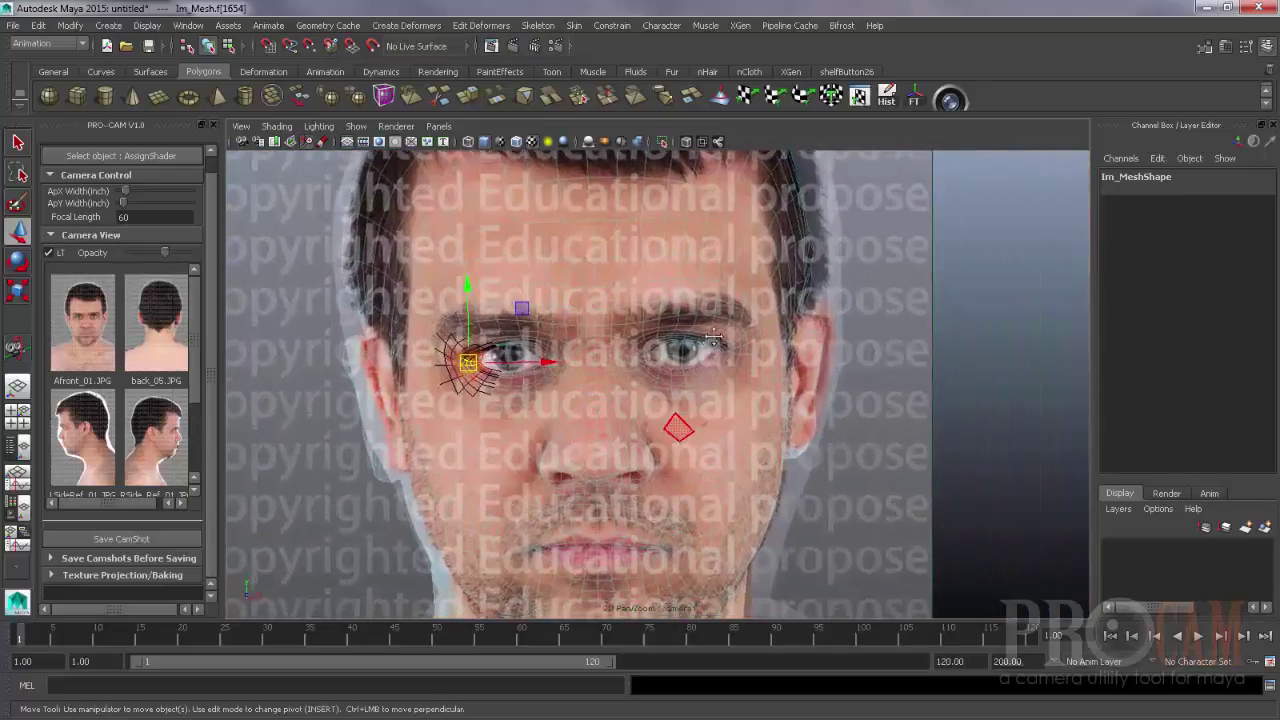
{"action": "middle_click_drag", "start_coordinate": [791, 462], "coordinate": [822, 366]}
{"action": "left_click", "coordinate": [535, 338]}
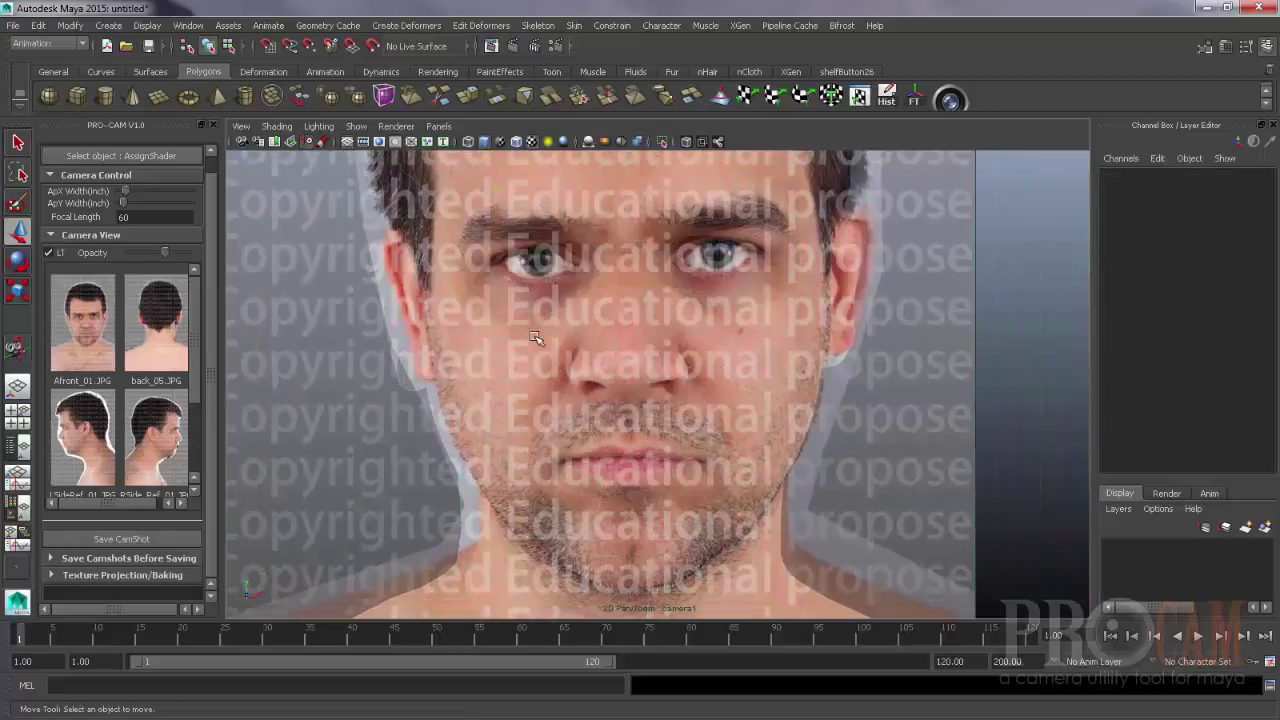
{"action": "mouse_move", "coordinate": [167, 253]}
{"action": "left_mouse_down"}
{"action": "mouse_move", "coordinate": [181, 253]}
{"action": "mouse_move", "coordinate": [99, 267]}
{"action": "mouse_move", "coordinate": [164, 258]}
{"action": "mouse_move", "coordinate": [152, 258]}
{"action": "left_mouse_up"}
{"action": "left_click", "coordinate": [584, 373]}
- Compare the head mesh with the back and both side reference photos, ending on the left-side view
{"action": "left_click", "coordinate": [160, 343]}
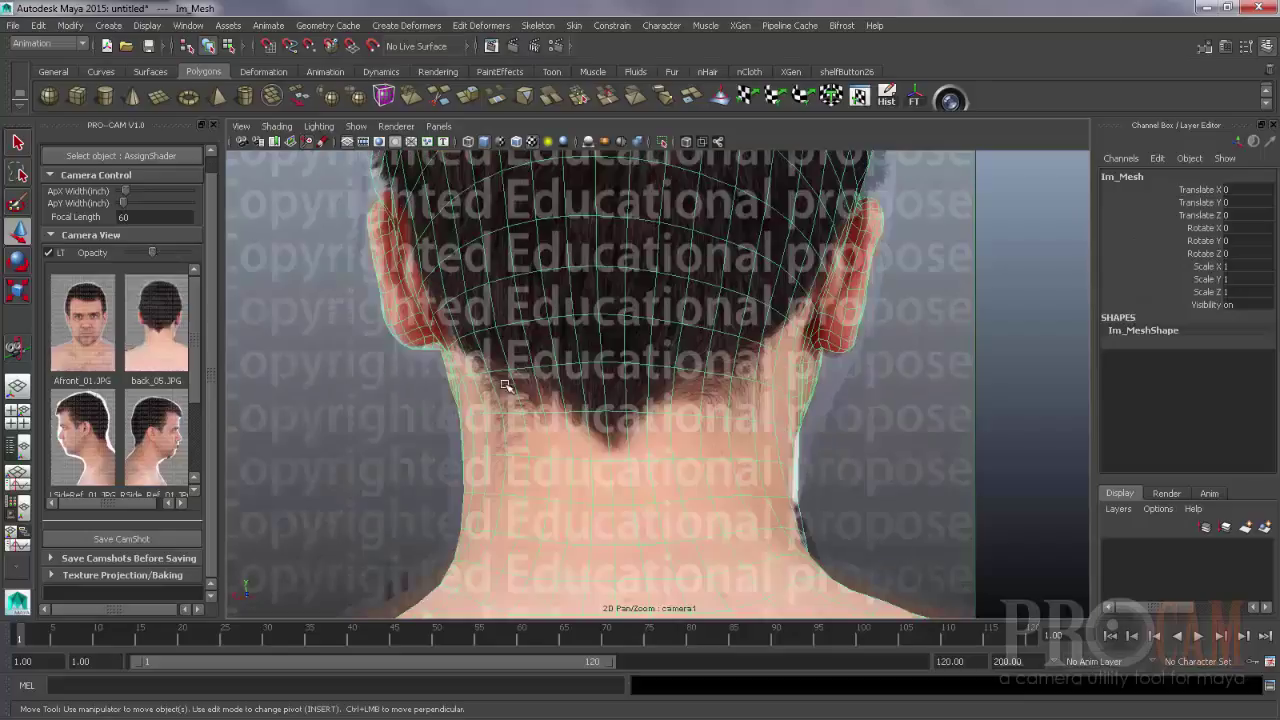
{"action": "left_click", "coordinate": [89, 457]}
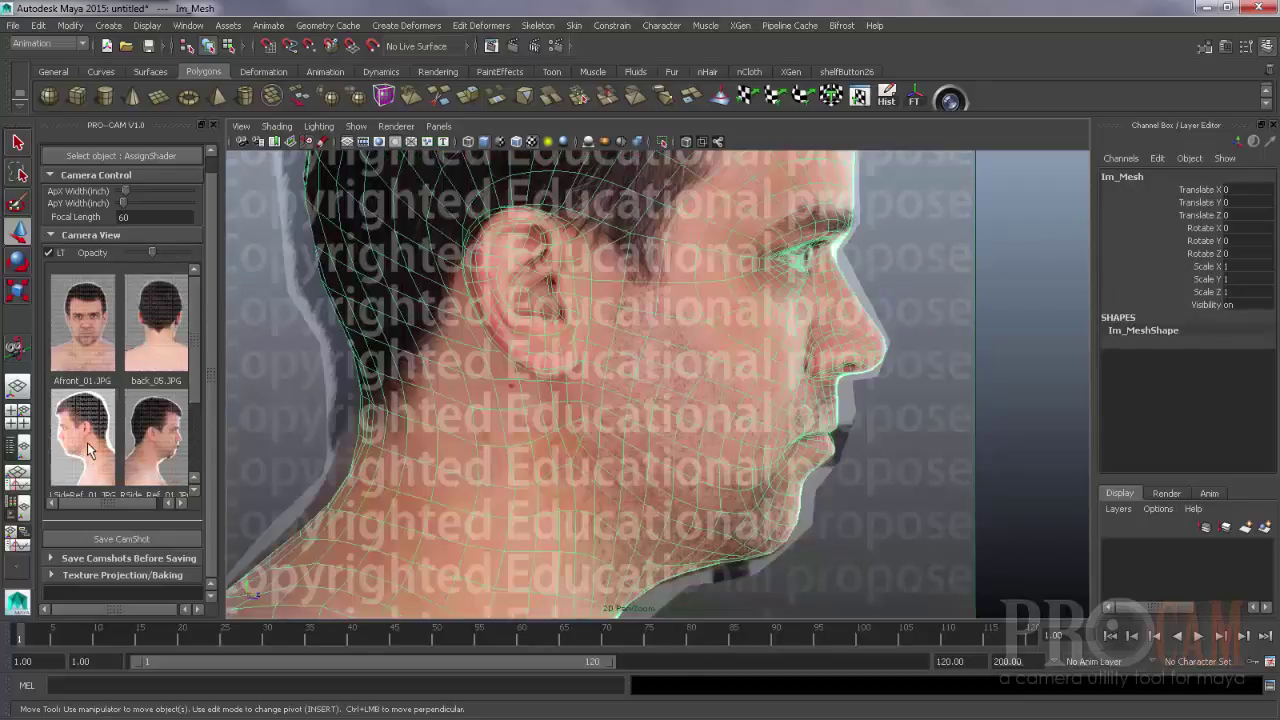
{"action": "left_click", "coordinate": [88, 450]}
- Switch to face selection at the left ear and move the faces at the front edge of the ear canal
{"action": "middle_click_drag", "start_coordinate": [683, 303], "coordinate": [625, 423]}
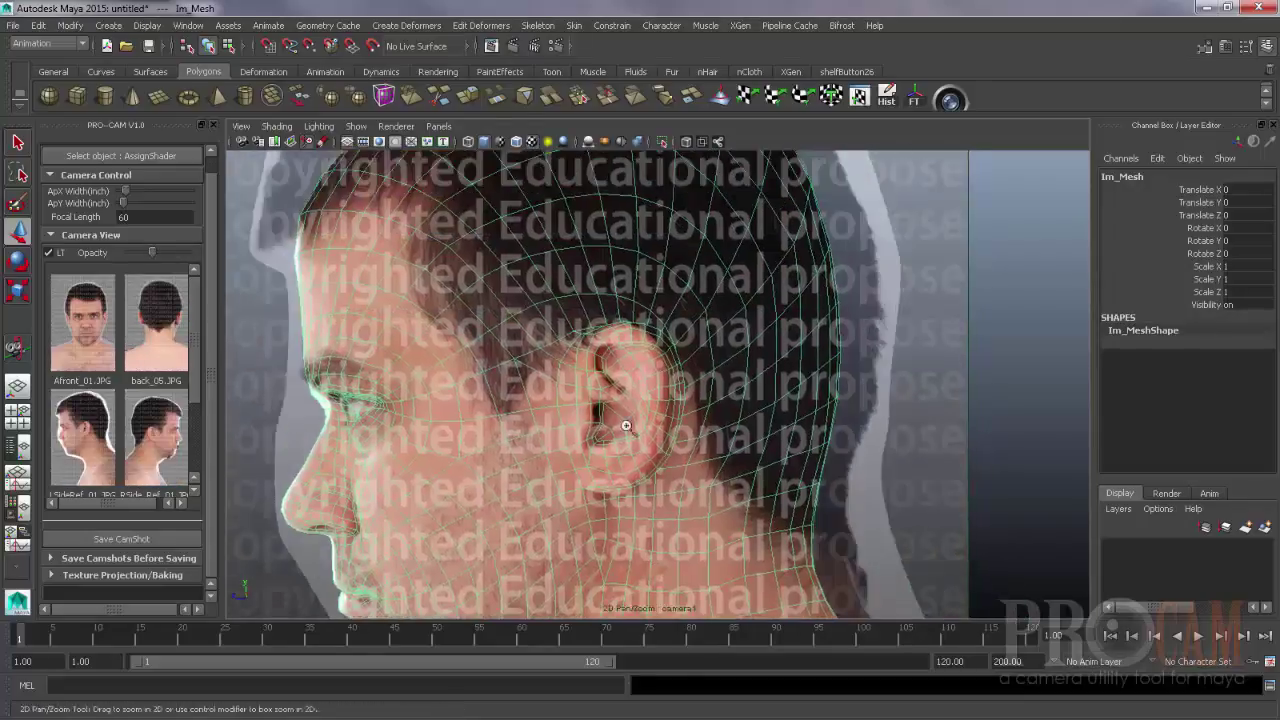
{"action": "scroll", "coordinate": [631, 393], "scroll_direction": "up", "scroll_amount": 3}
{"action": "scroll", "coordinate": [558, 343], "scroll_direction": "up", "scroll_amount": 3}
{"action": "mouse_move", "coordinate": [536, 341]}
{"action": "right_mouse_down"}
{"action": "mouse_move", "coordinate": [528, 371]}
{"action": "mouse_move", "coordinate": [530, 360]}
{"action": "right_mouse_up"}
{"action": "left_click", "coordinate": [532, 336]}
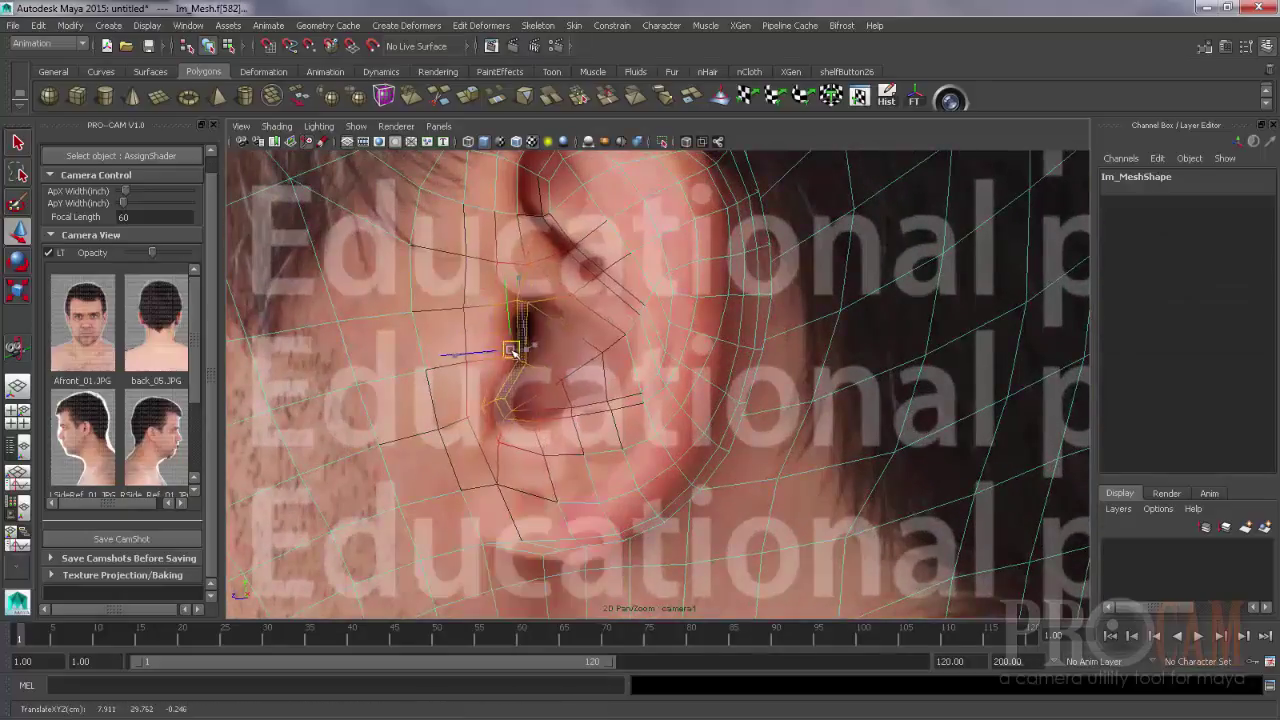
- Move the faces at the upper front of the left ear's rim forward to match the photo
{"action": "left_click", "coordinate": [536, 187]}
{"action": "left_click_drag", "start_coordinate": [537, 184], "coordinate": [514, 190]}
{"action": "middle_click_drag", "start_coordinate": [597, 265], "coordinate": [592, 381]}
{"action": "left_click", "coordinate": [563, 251]}
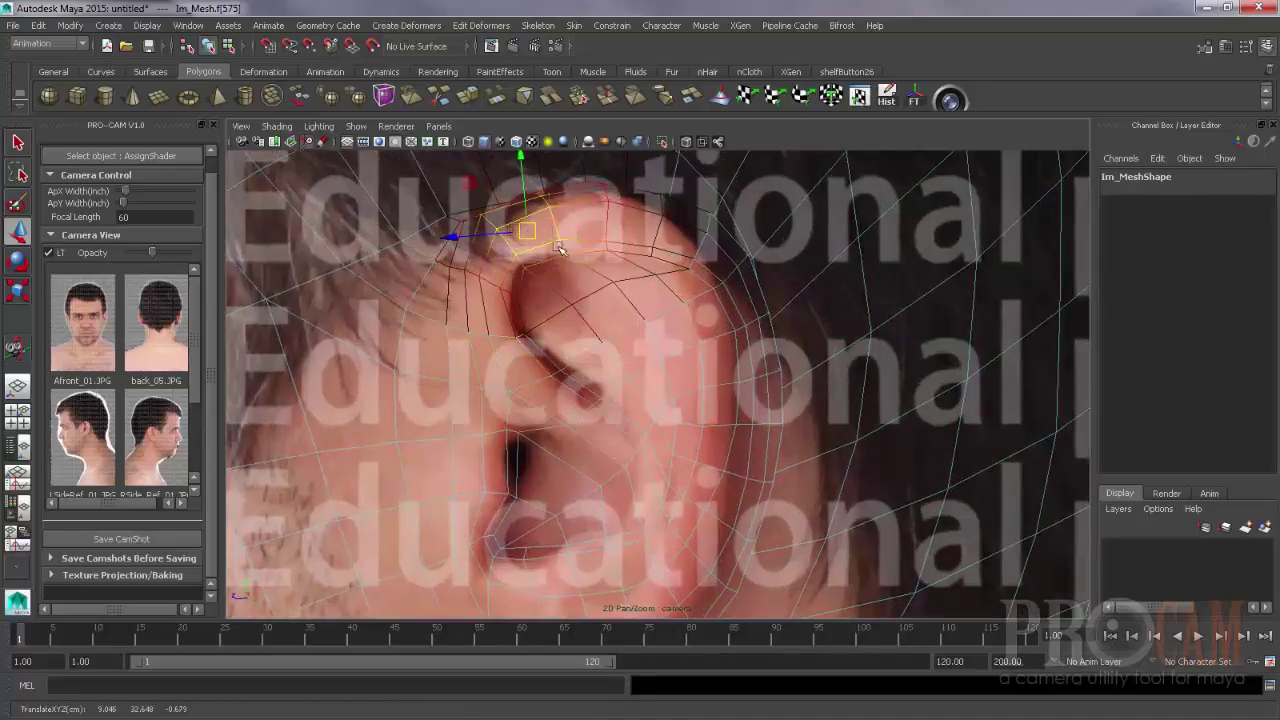
- Pull the rear and upper rim faces of the left ear inward with soft selection to match the photographed outline
{"action": "left_click", "coordinate": [745, 358]}
{"action": "key", "text": "b"}
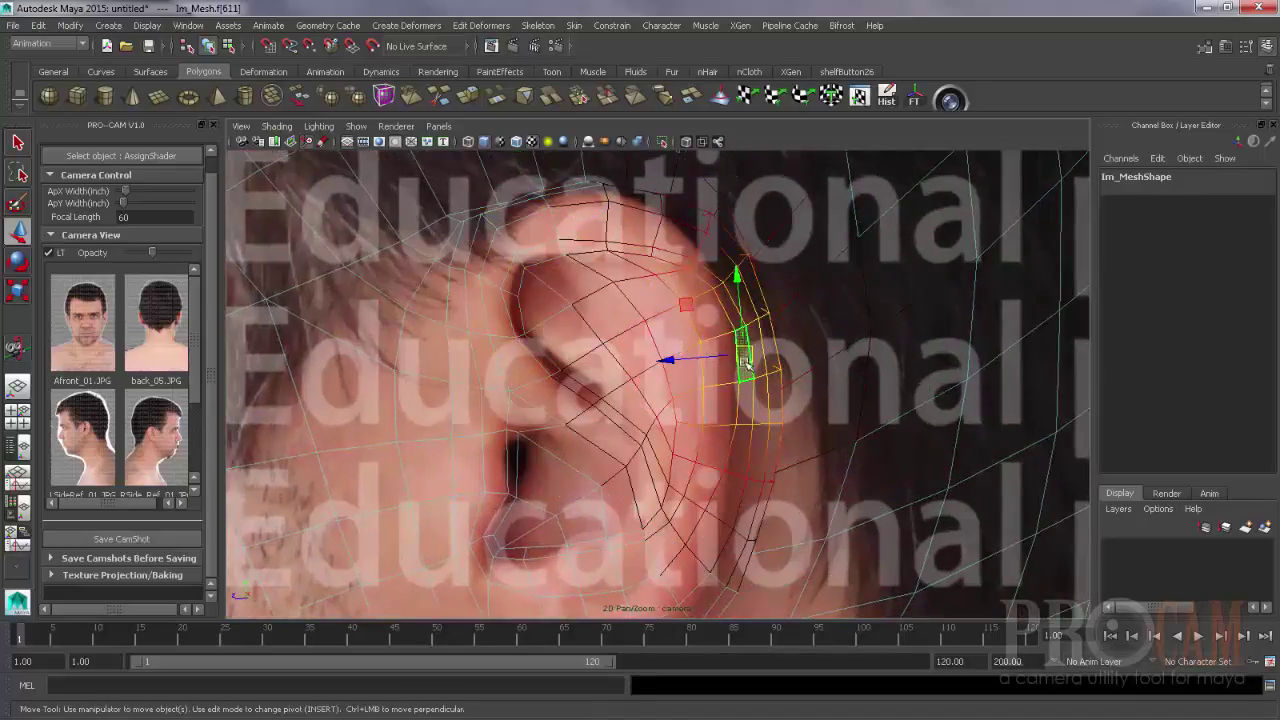
{"action": "left_click_drag", "start_coordinate": [744, 356], "coordinate": [716, 358]}
{"action": "left_click", "coordinate": [686, 572]}
{"action": "left_click_drag", "start_coordinate": [680, 573], "coordinate": [656, 566]}
{"action": "left_click", "coordinate": [723, 414]}
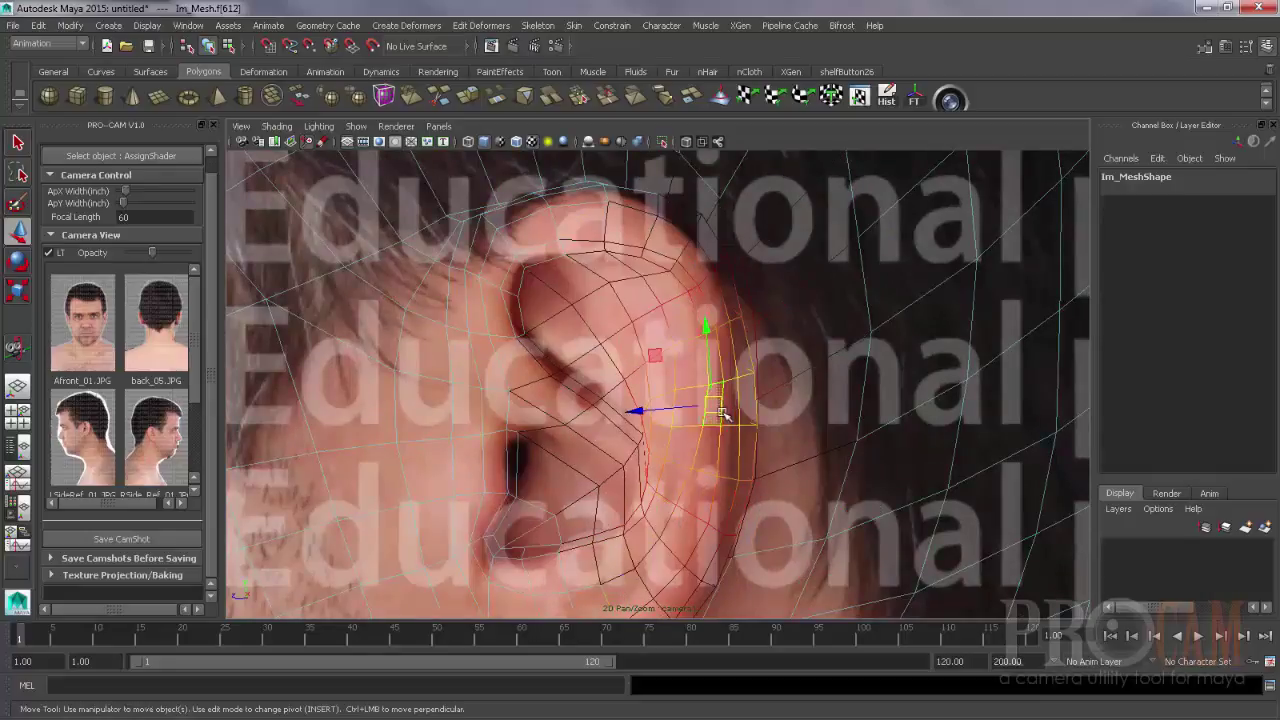
{"action": "left_click_drag", "start_coordinate": [714, 414], "coordinate": [706, 411]}
{"action": "left_click", "coordinate": [678, 207]}
{"action": "left_click_drag", "start_coordinate": [672, 215], "coordinate": [659, 224]}
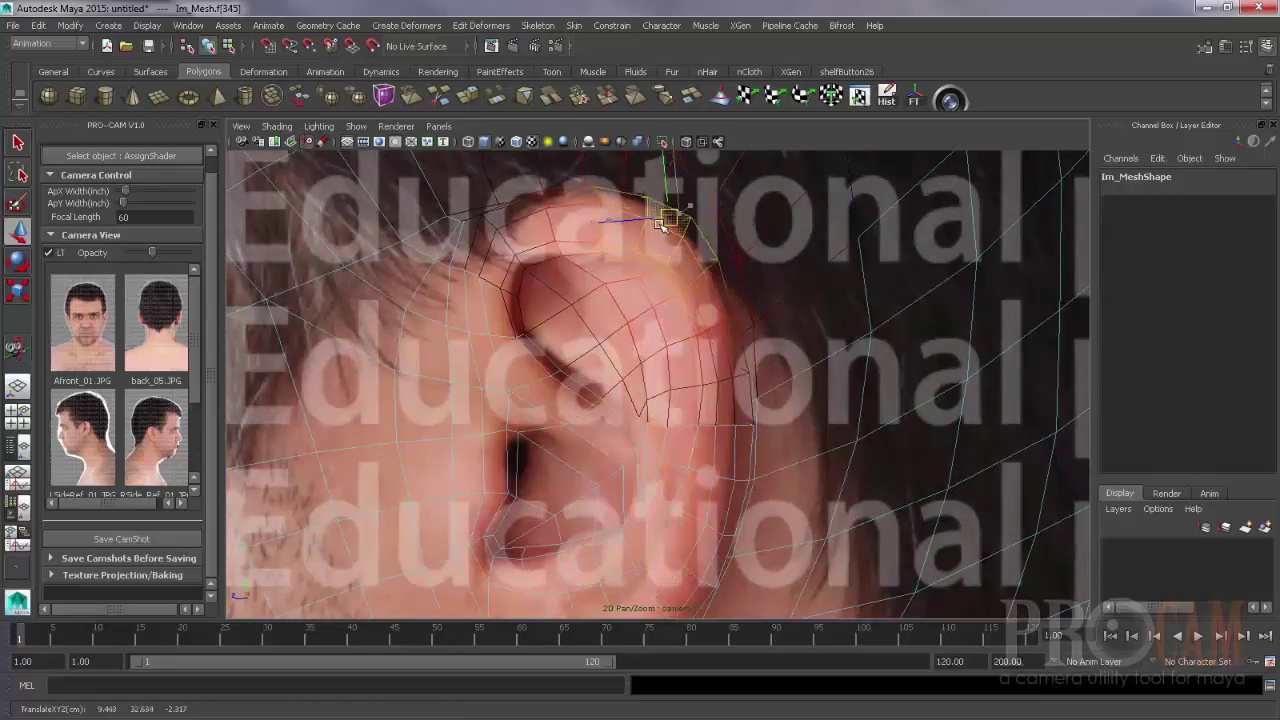
- Reduce the soft-selection radius and nudge the faces along the left ear's inner ridge into place
{"action": "left_click", "coordinate": [716, 452]}
{"action": "left_click", "coordinate": [643, 440]}
{"action": "key", "text": "b"}
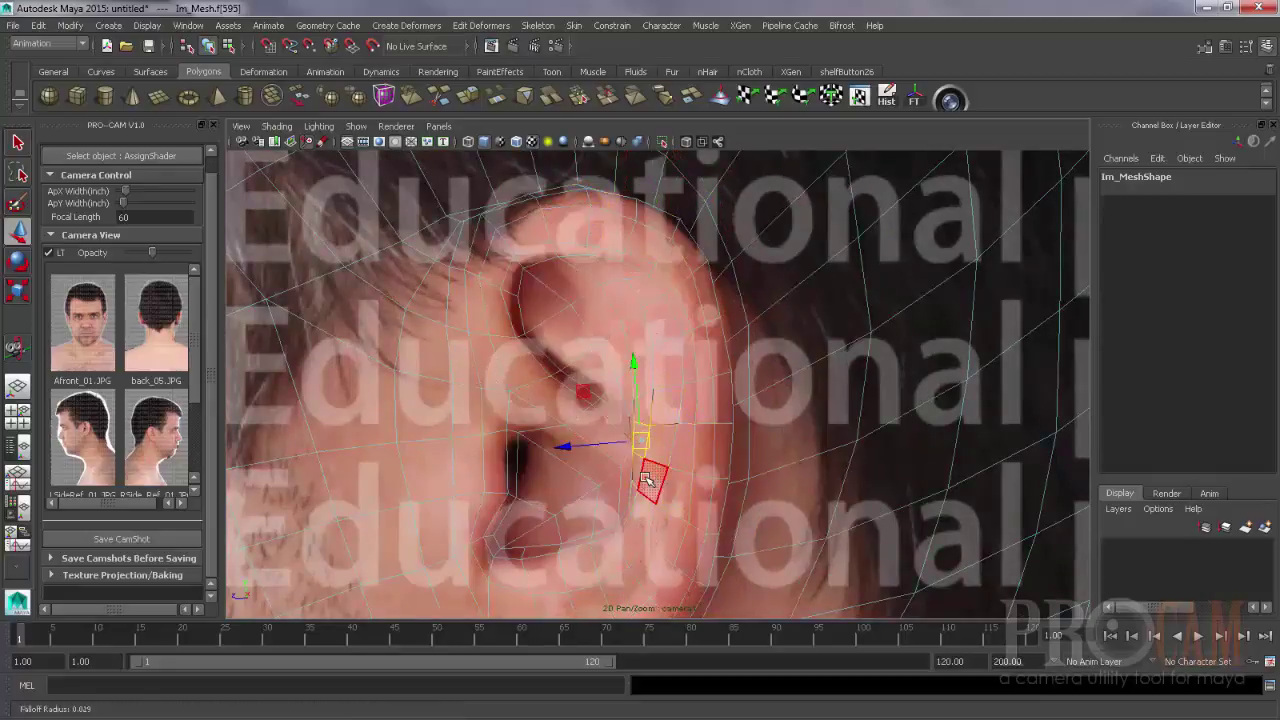
{"action": "left_click", "coordinate": [639, 466]}
{"action": "left_click_drag", "start_coordinate": [639, 466], "coordinate": [648, 472]}
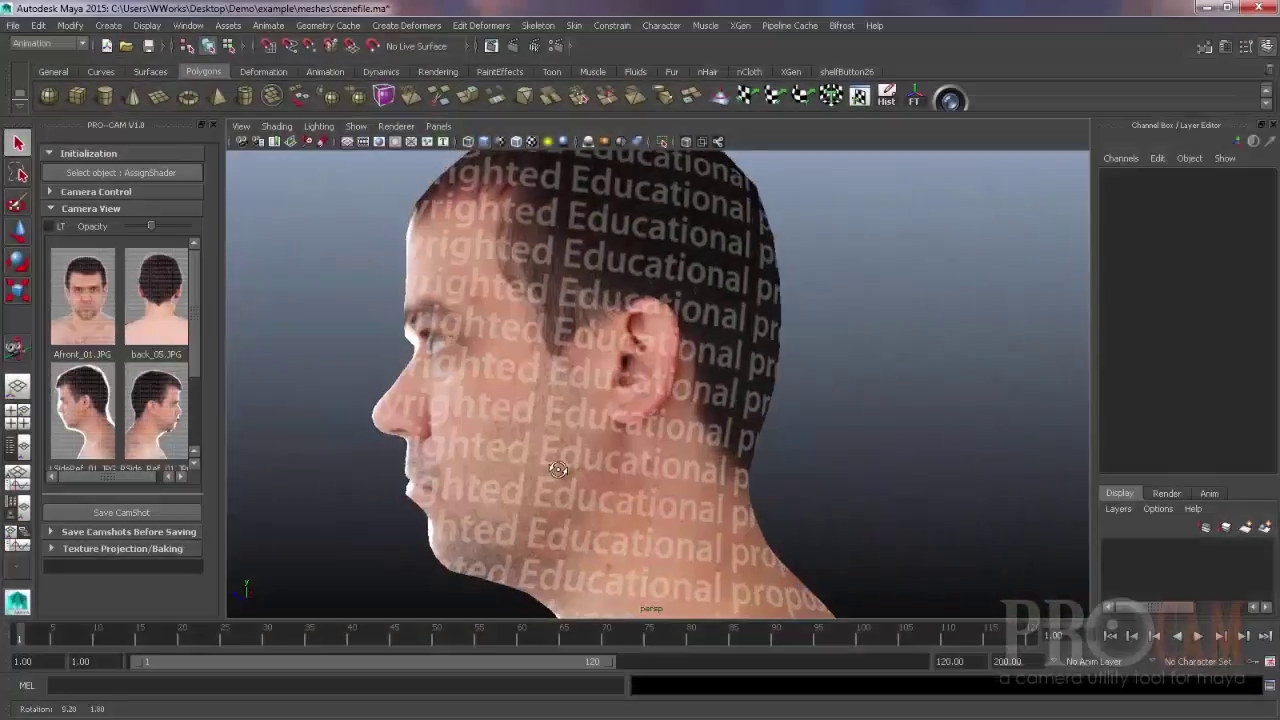
{"action": "left_click_drag", "start_coordinate": [558, 469], "coordinate": [651, 460], "text": "alt"}
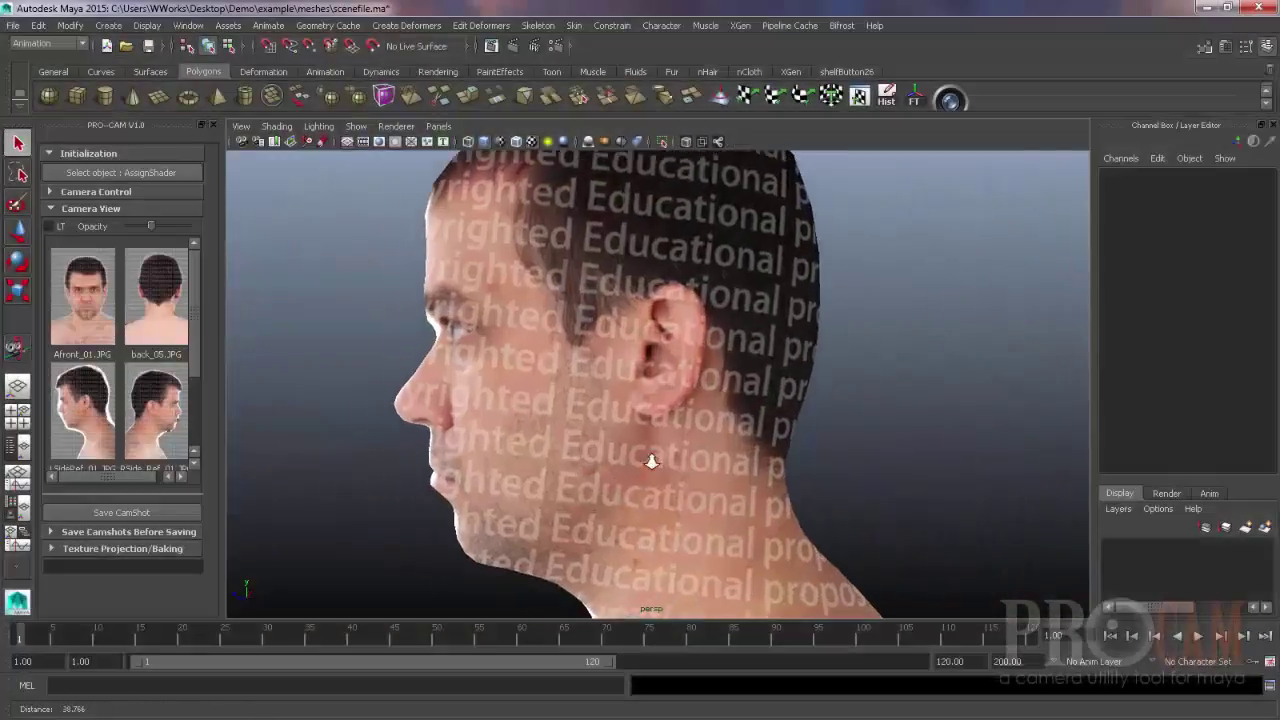
- Compare the head's left profile and ear with the LSideRef_01.JPG camera view and inspect the projected photo from nearby angles
{"action": "scroll", "coordinate": [651, 460], "scroll_direction": "up", "scroll_amount": 2}
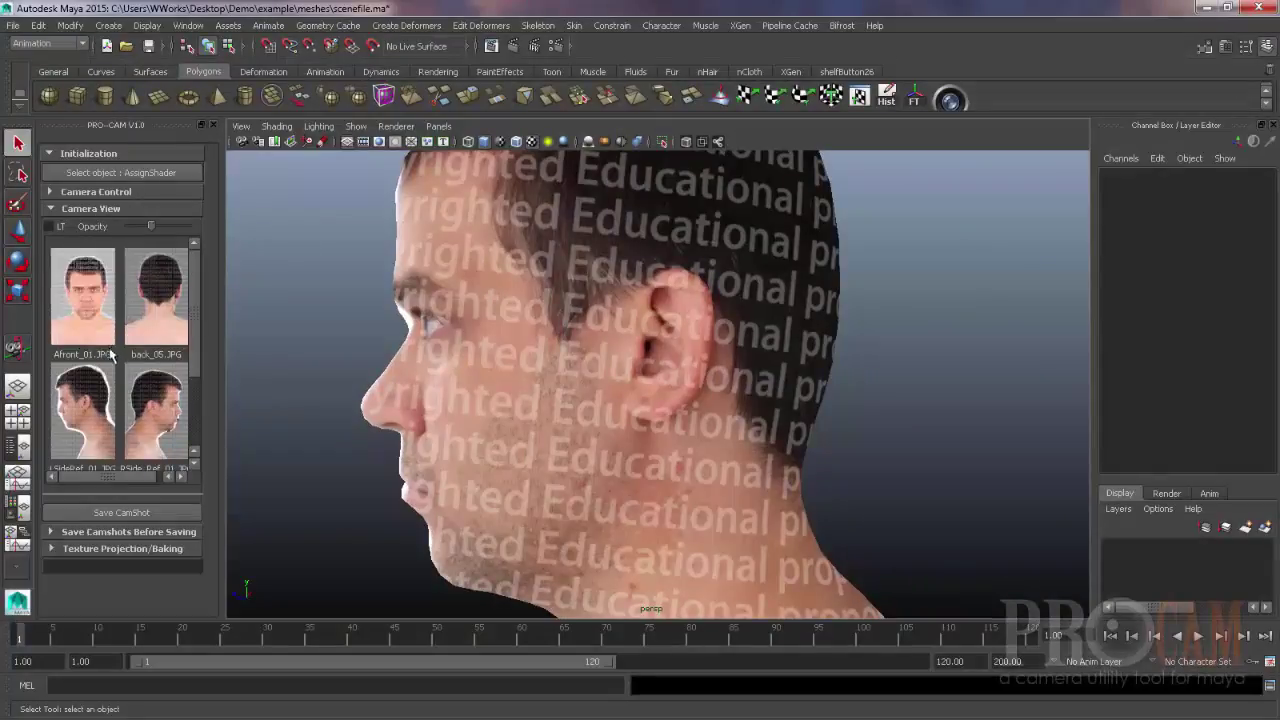
{"action": "scroll", "coordinate": [197, 395], "scroll_direction": "down", "scroll_amount": 1}
{"action": "scroll", "coordinate": [197, 388], "scroll_direction": "down", "scroll_amount": 1}
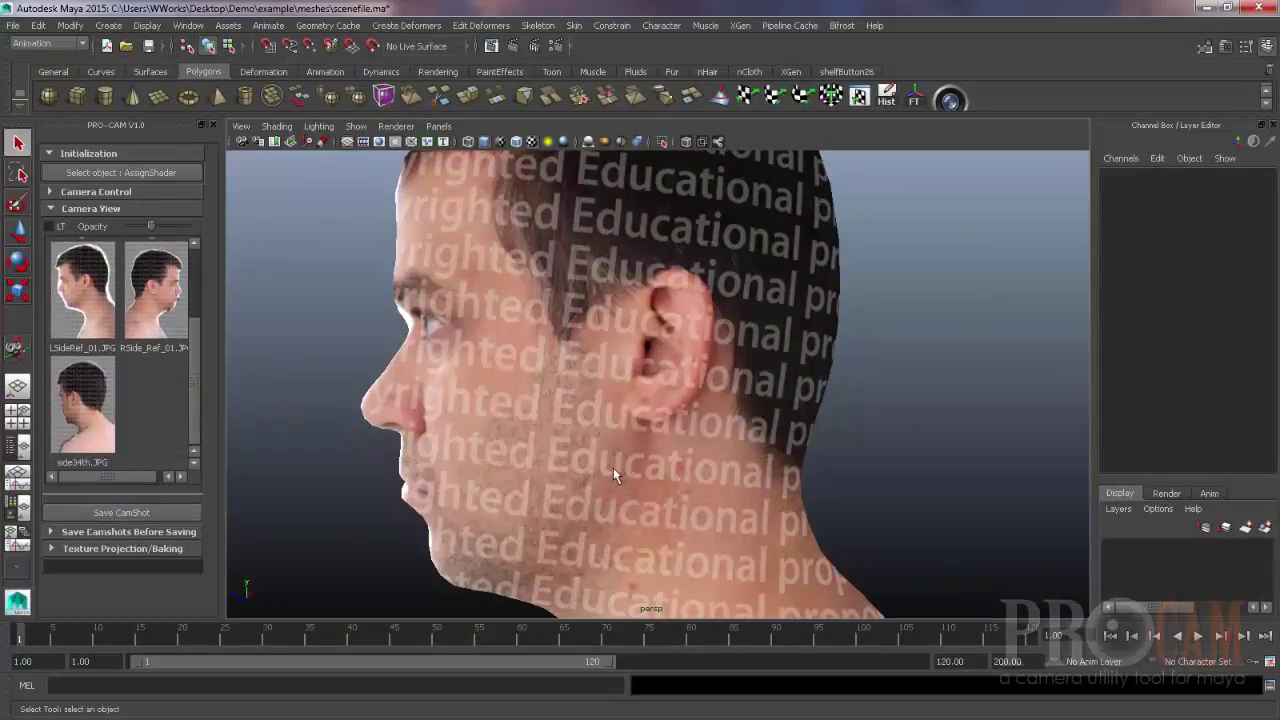
{"action": "left_click_drag", "start_coordinate": [613, 467], "coordinate": [602, 435], "text": "alt"}
{"action": "left_click", "coordinate": [606, 433]}
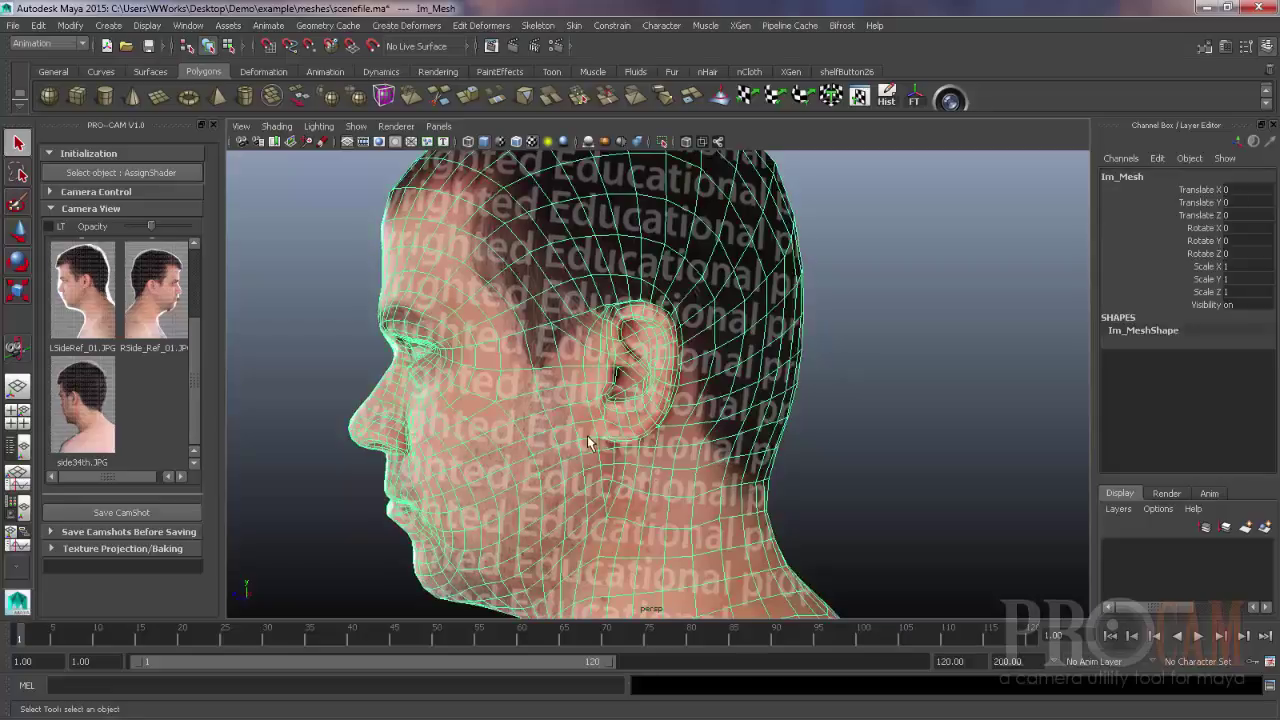
{"action": "left_click", "coordinate": [58, 226]}
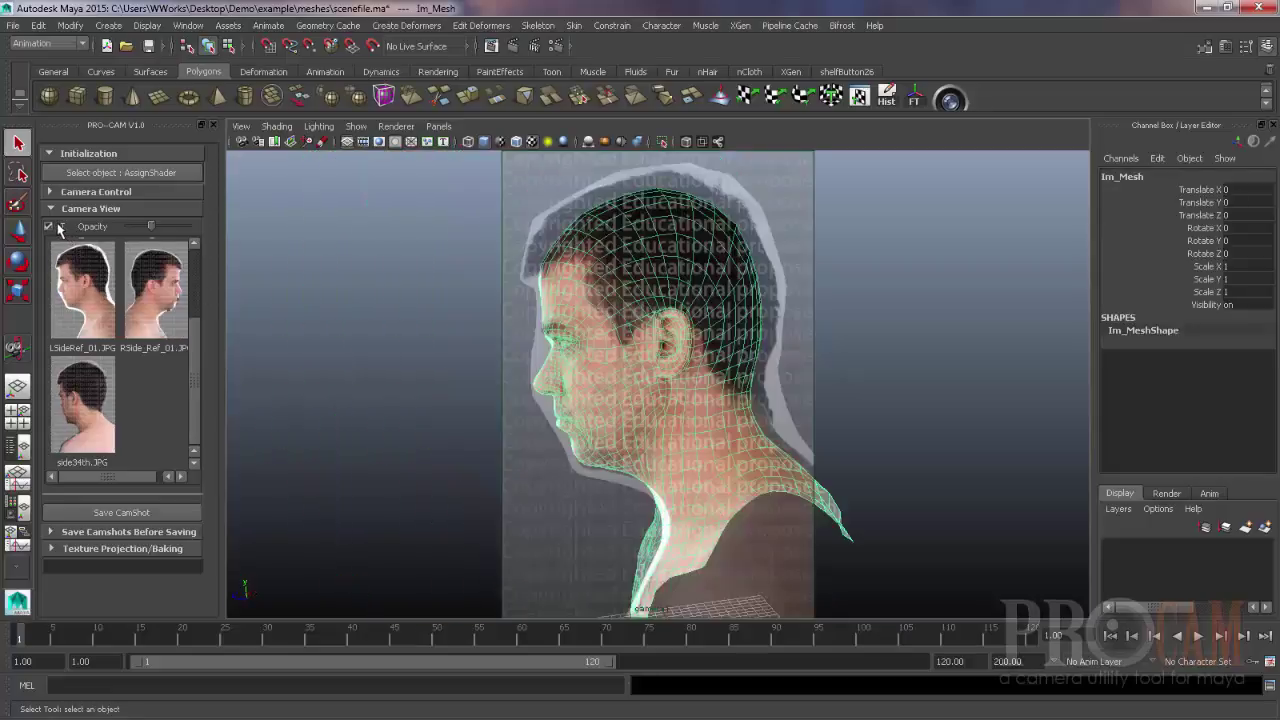
{"action": "left_click", "coordinate": [58, 226]}
{"action": "left_click_drag", "start_coordinate": [543, 388], "coordinate": [588, 433], "text": "alt"}
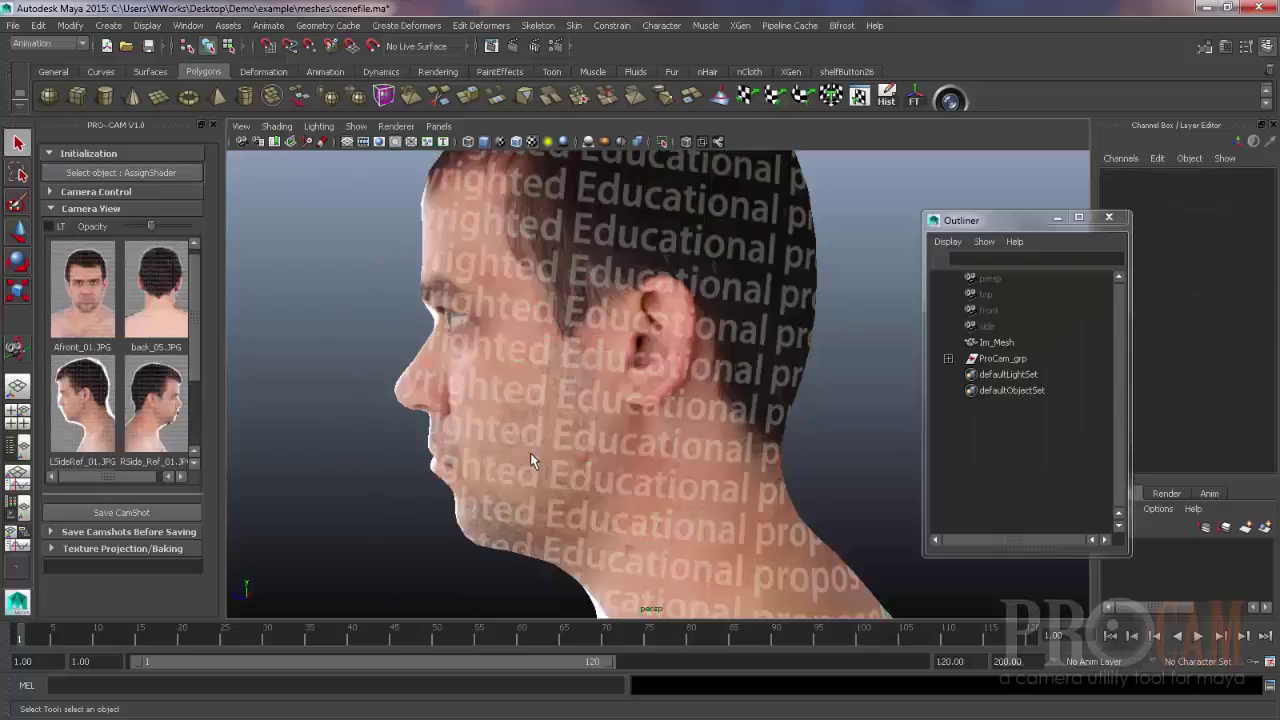
{"action": "left_click_drag", "start_coordinate": [530, 453], "coordinate": [630, 436], "text": "alt"}
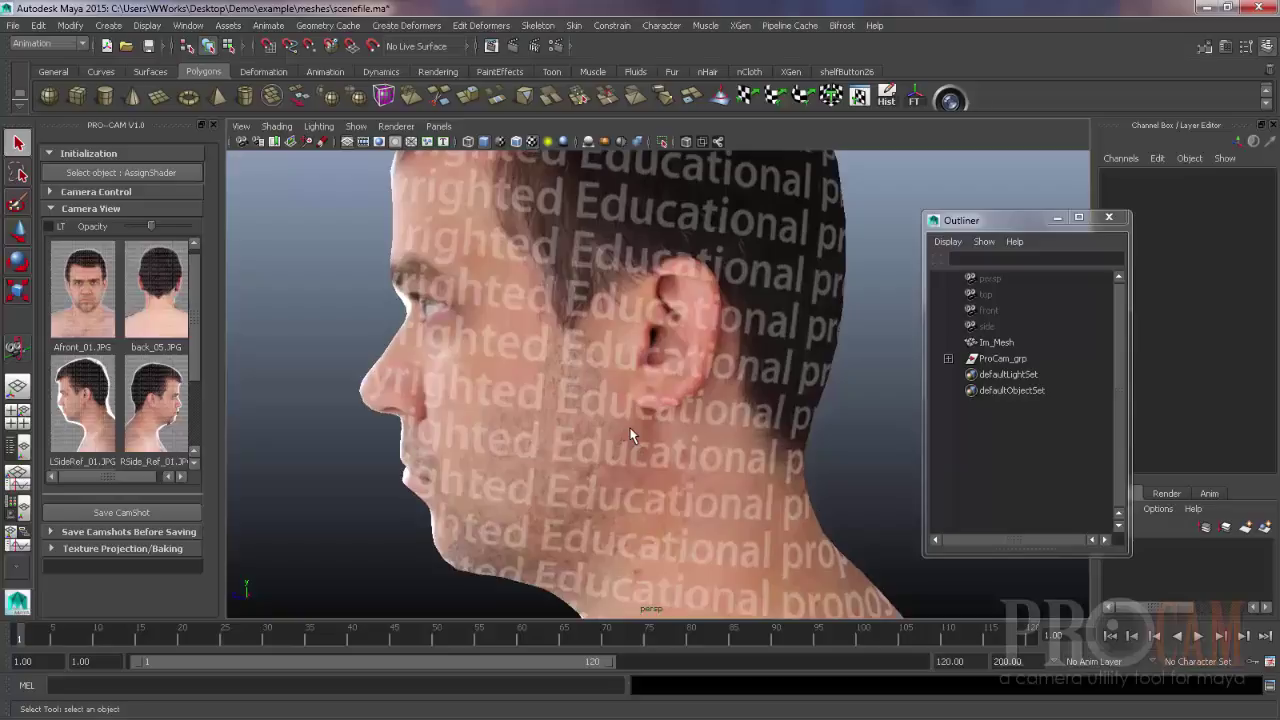
{"action": "right_click_drag", "start_coordinate": [605, 435], "coordinate": [612, 421], "text": "alt"}
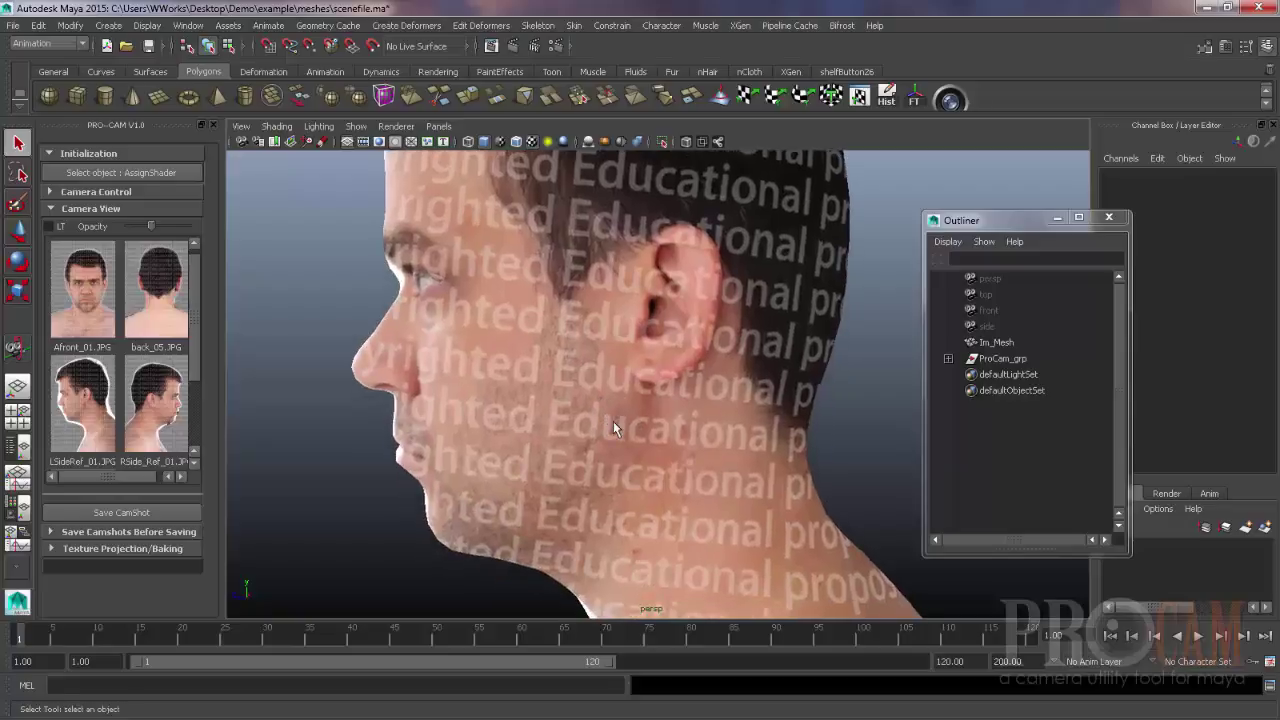
{"action": "left_click_drag", "start_coordinate": [613, 421], "coordinate": [503, 417], "text": "alt"}
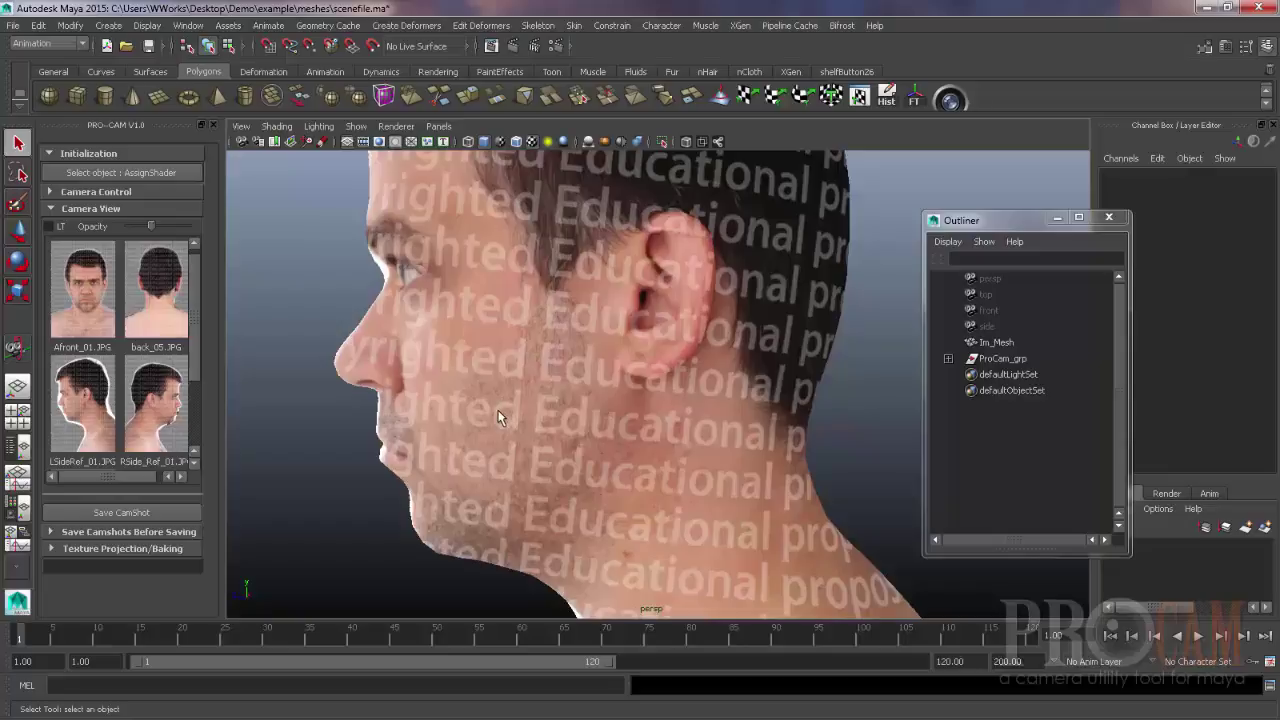
- Check the back, side and front photo projections on the head, looking through their saved reference cameras
{"action": "left_click", "coordinate": [150, 308]}
{"action": "left_click", "coordinate": [144, 410]}
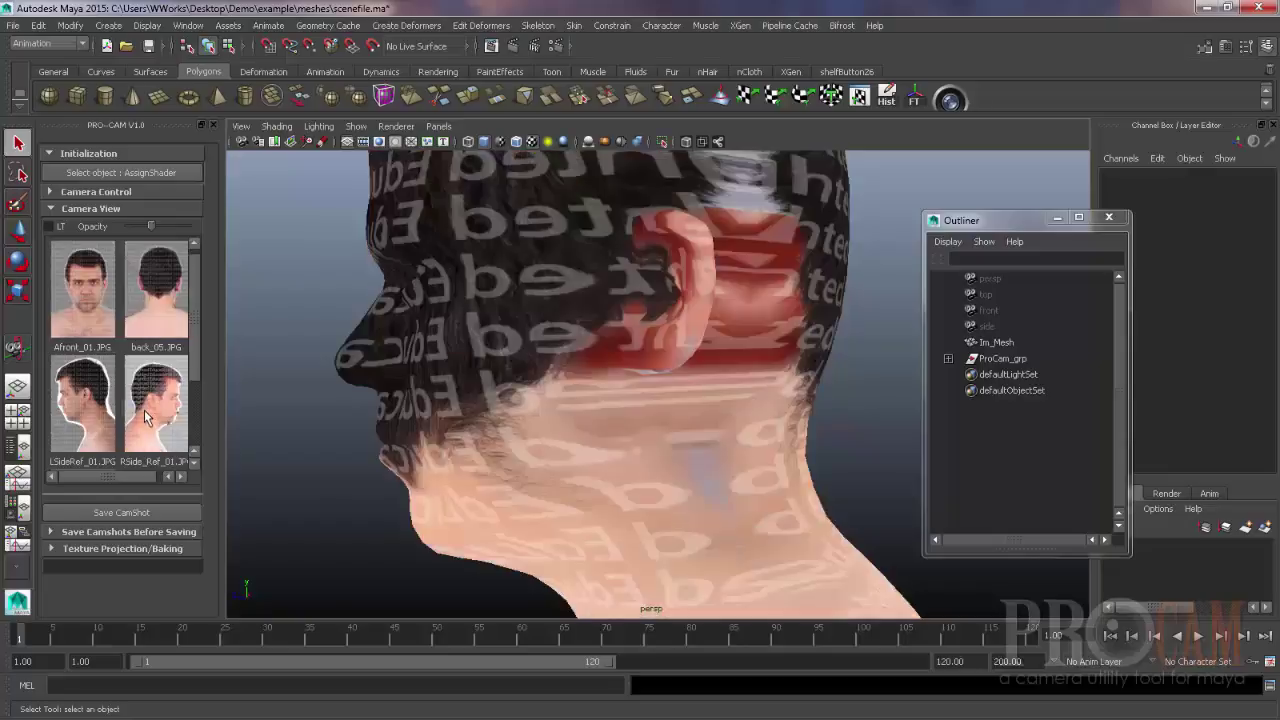
{"action": "left_click", "coordinate": [84, 404]}
{"action": "left_click", "coordinate": [49, 226]}
{"action": "left_click", "coordinate": [160, 305]}
{"action": "left_click", "coordinate": [146, 392]}
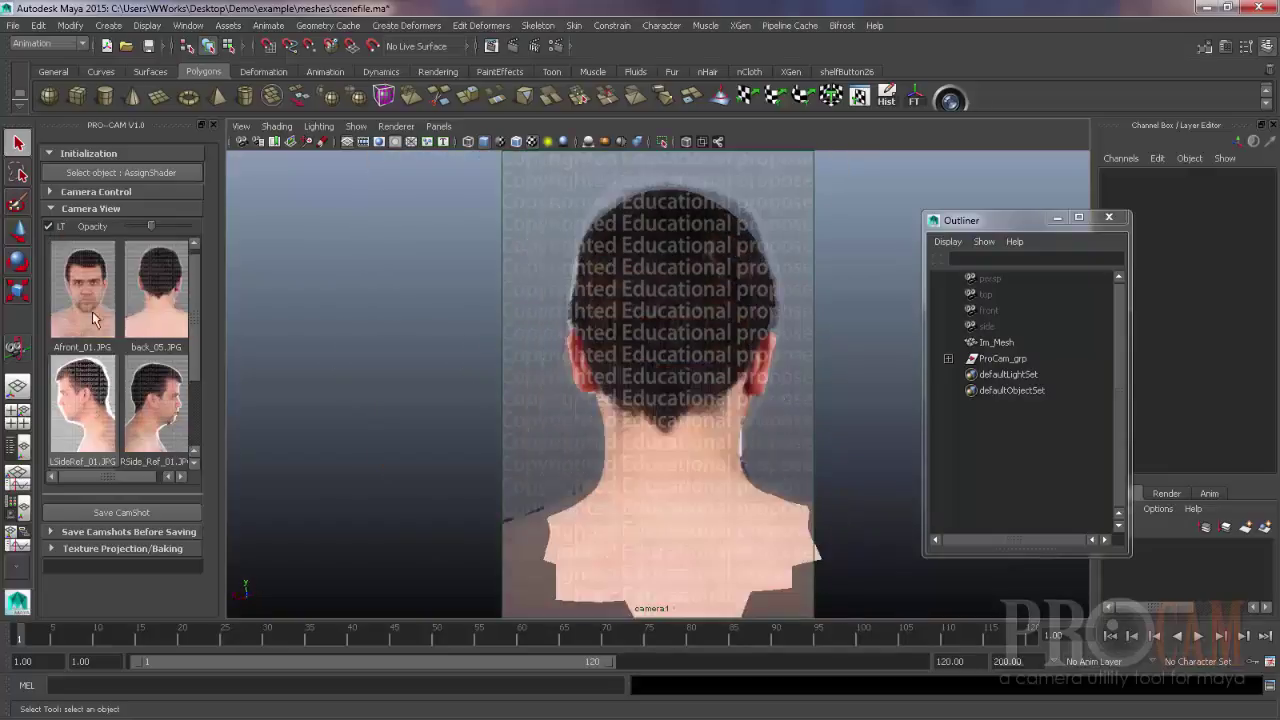
{"action": "left_click", "coordinate": [86, 300]}
{"action": "mouse_move", "coordinate": [197, 311]}
{"action": "left_mouse_down"}
{"action": "mouse_move", "coordinate": [195, 405]}
{"action": "mouse_move", "coordinate": [194, 312]}
{"action": "left_mouse_up"}
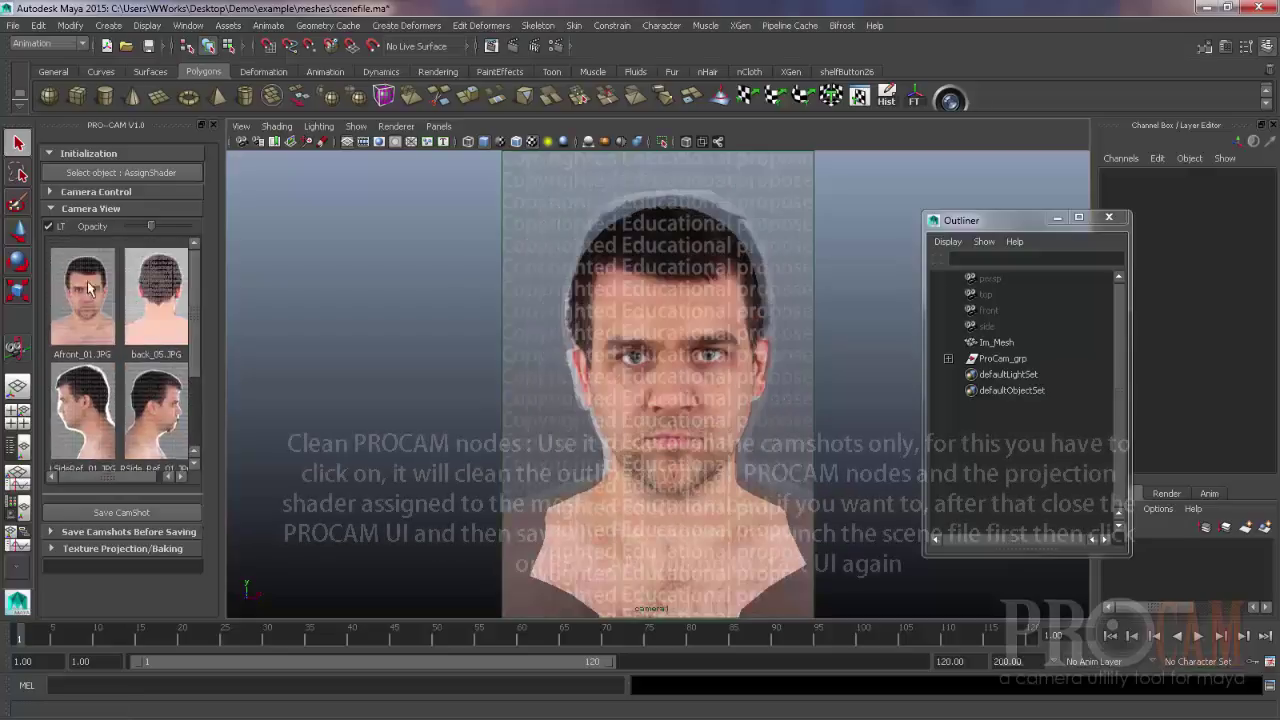
{"action": "left_click", "coordinate": [48, 226]}
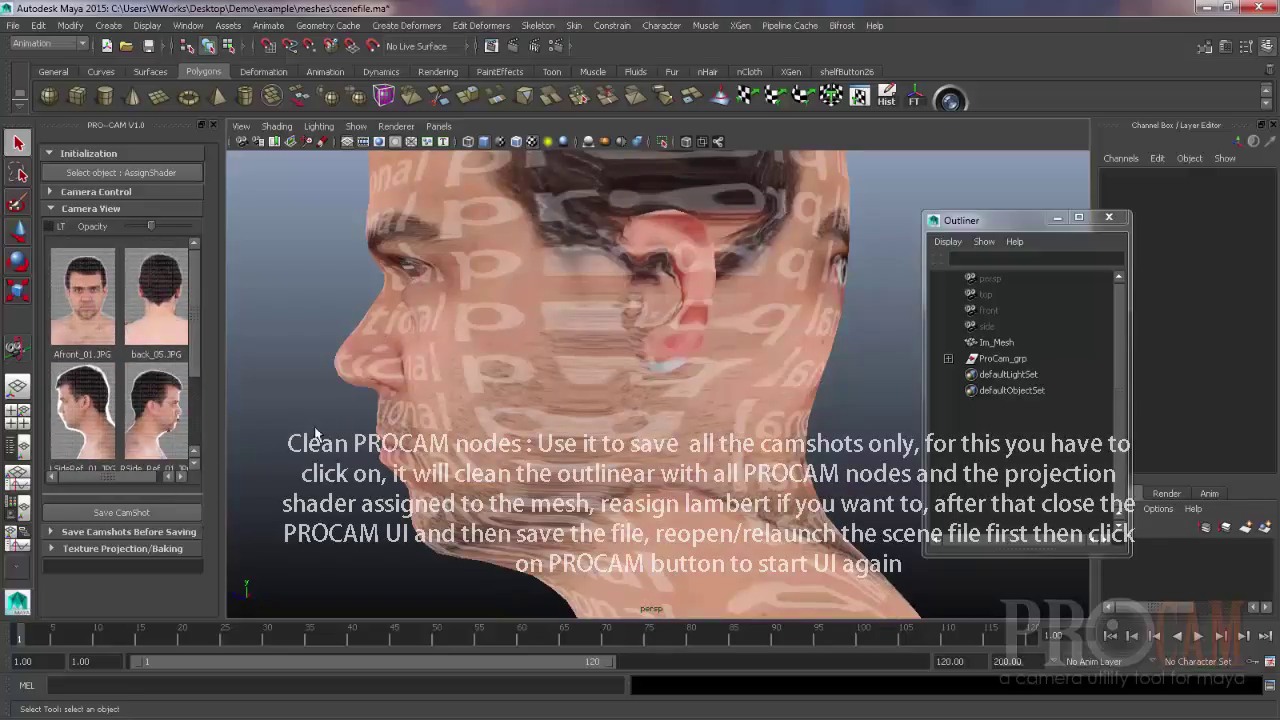
- Examine the front photo projection on the face, nose and left ear from several angles
{"action": "right_click_drag", "start_coordinate": [562, 437], "coordinate": [473, 430], "text": "alt"}
{"action": "left_click_drag", "start_coordinate": [473, 428], "coordinate": [482, 314], "text": "alt"}
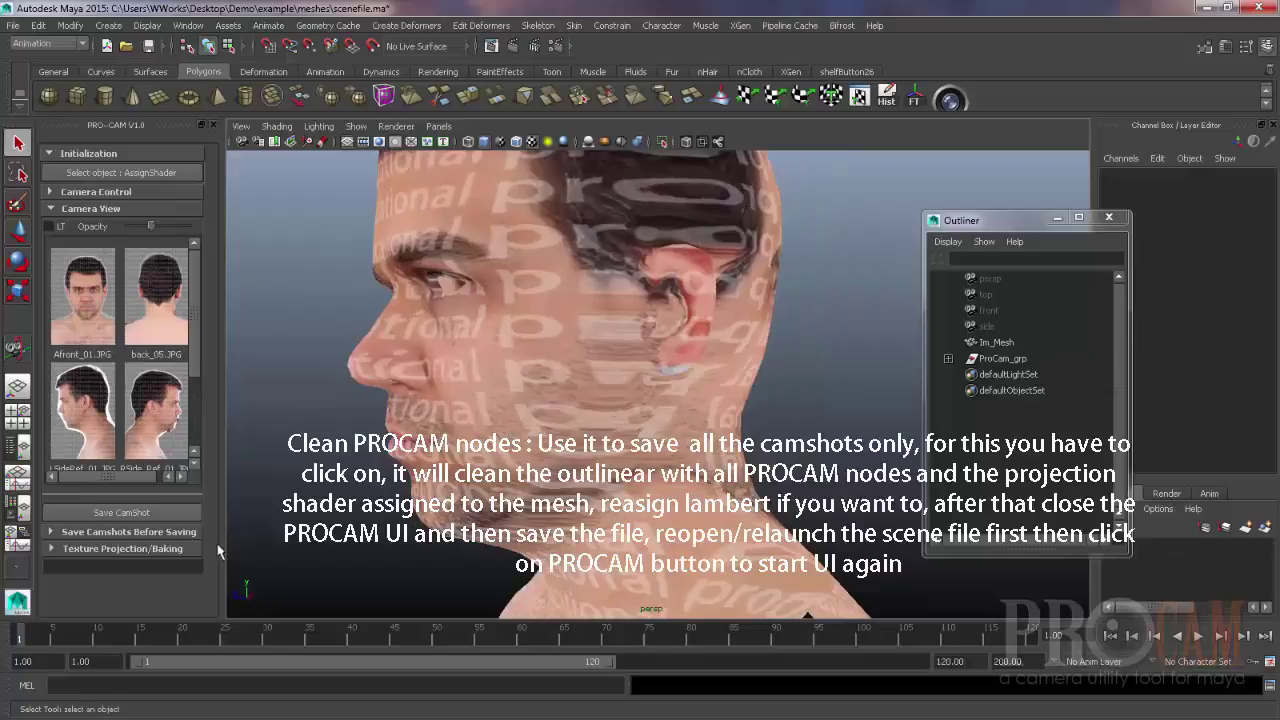
{"action": "left_click_drag", "start_coordinate": [597, 434], "coordinate": [620, 434], "text": "alt"}
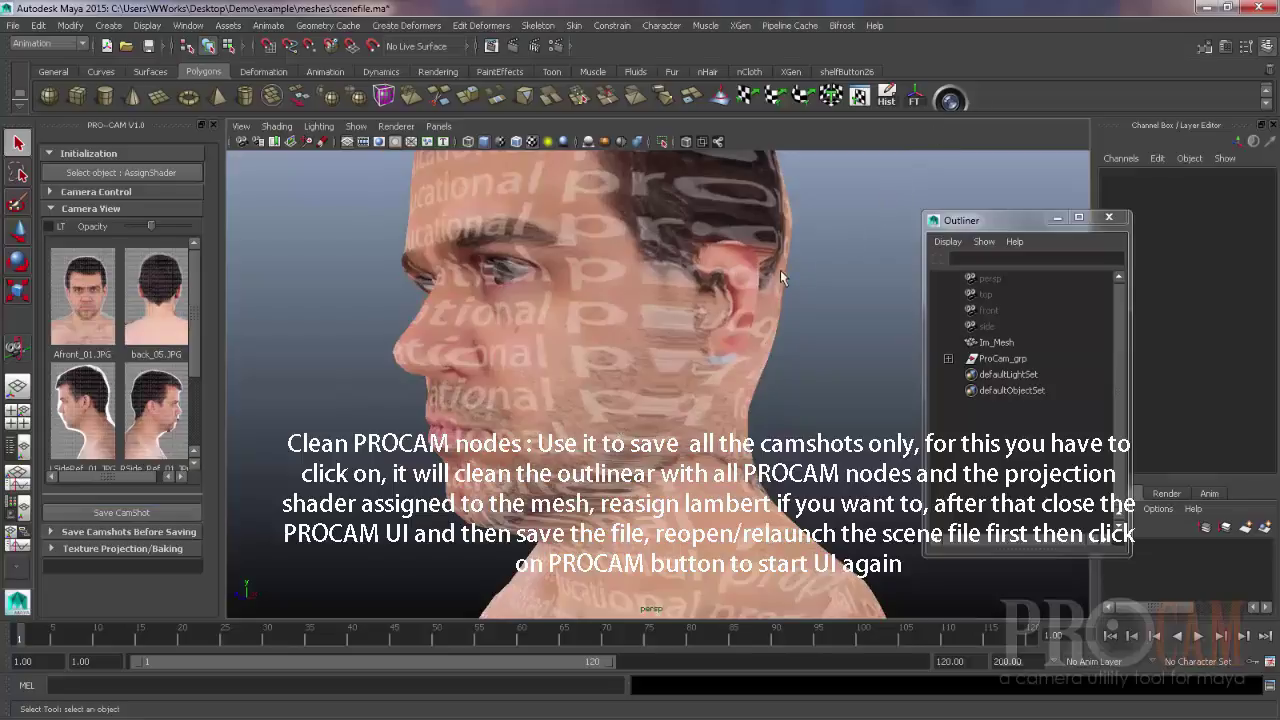
{"action": "left_click_drag", "start_coordinate": [600, 400], "coordinate": [640, 402], "text": "alt"}
{"action": "left_click", "coordinate": [110, 548]}
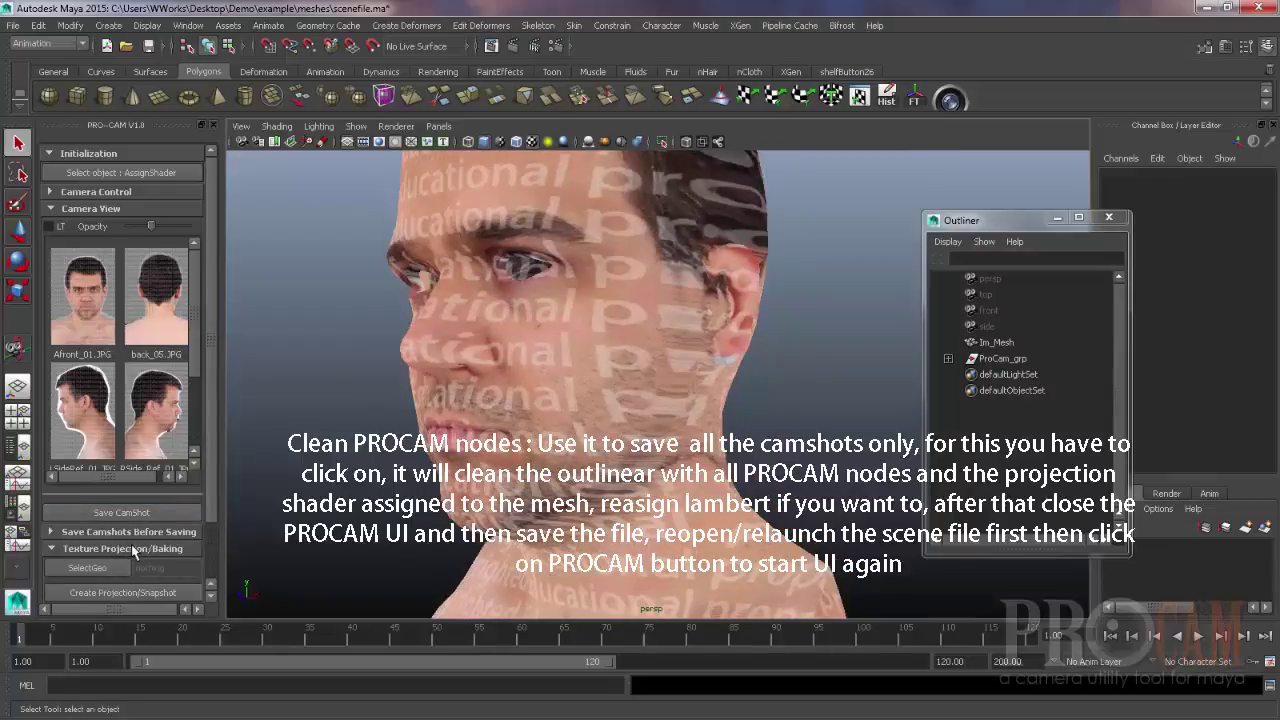
{"action": "scroll", "coordinate": [211, 513], "scroll_direction": "down", "scroll_amount": 3}
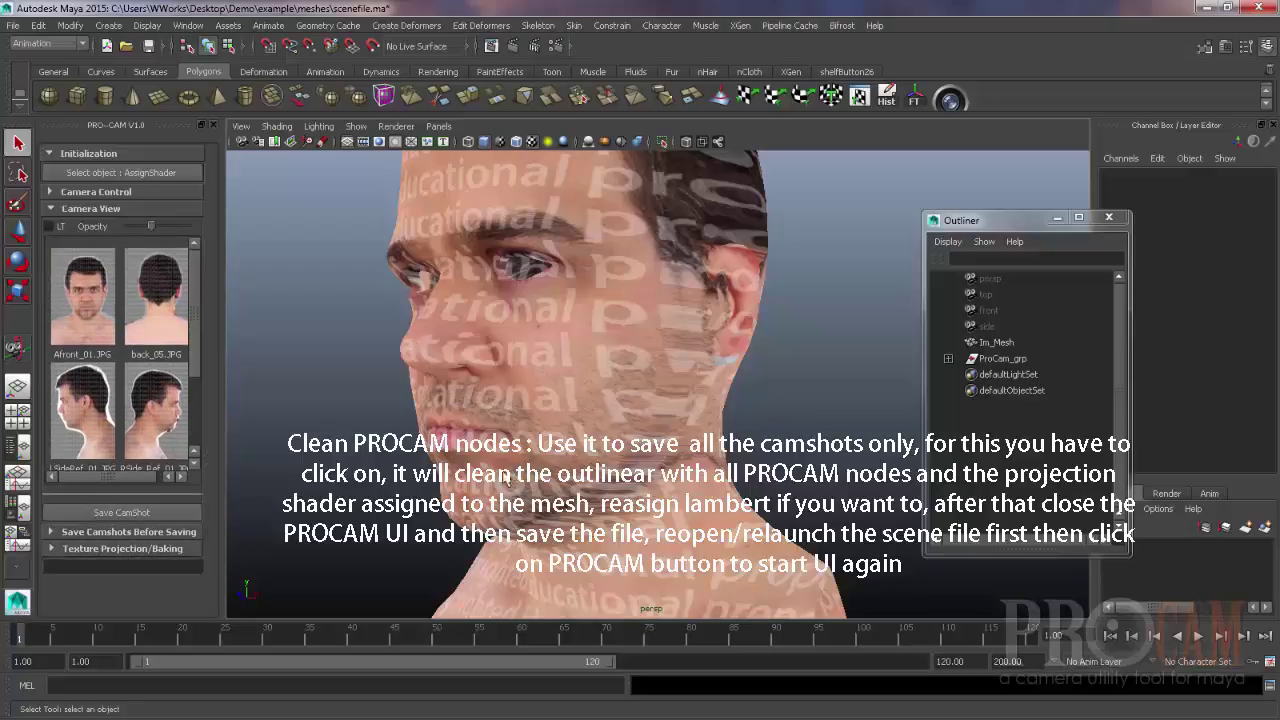
{"action": "left_click_drag", "start_coordinate": [508, 478], "coordinate": [520, 452], "text": "alt"}
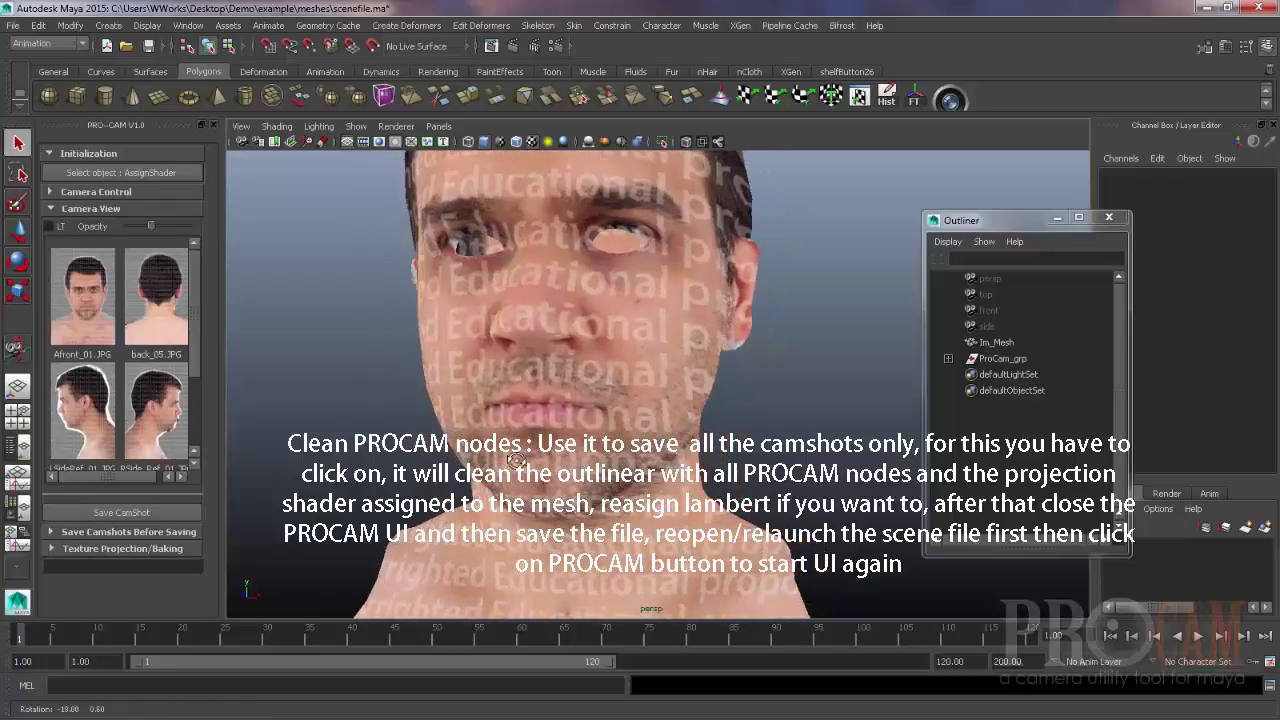
{"action": "middle_click_drag", "start_coordinate": [520, 452], "coordinate": [520, 464], "text": "alt"}
{"action": "left_click_drag", "start_coordinate": [519, 463], "coordinate": [562, 464], "text": "alt"}
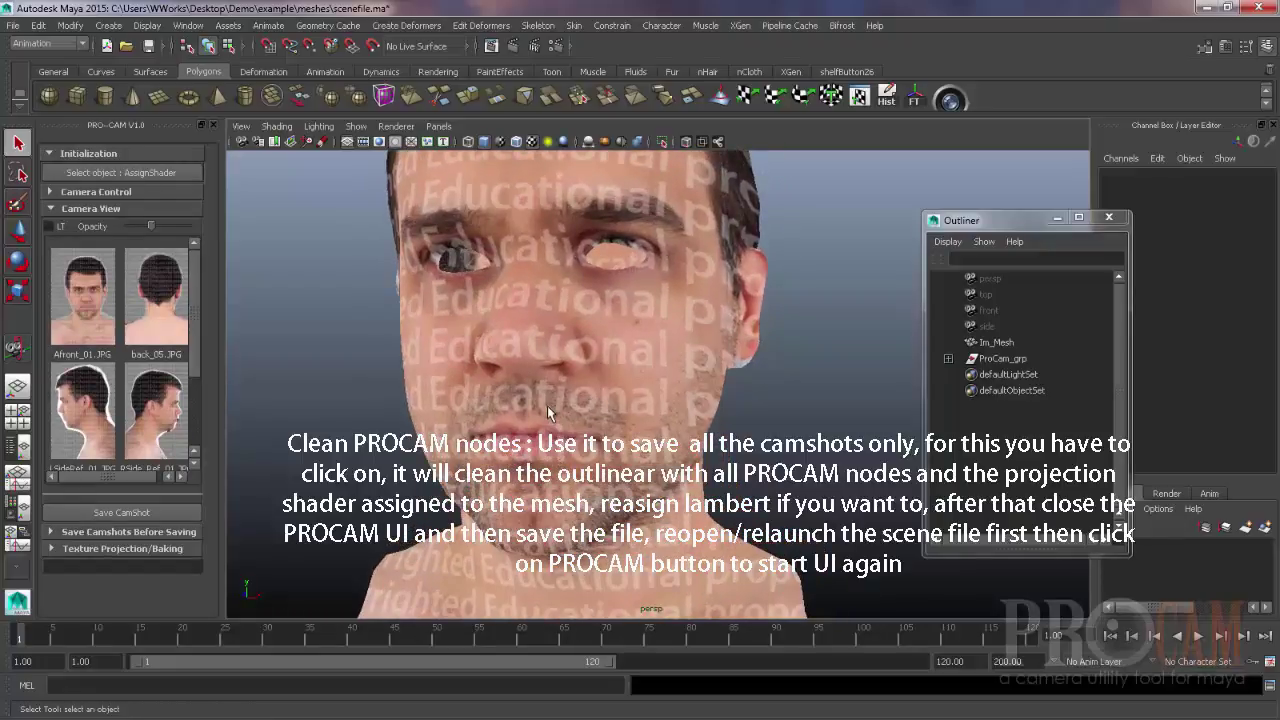
{"action": "left_click_drag", "start_coordinate": [547, 406], "coordinate": [558, 430], "text": "alt"}
- Clean the PROCAM nodes out of the scene while keeping the saved camshots
{"action": "left_click", "coordinate": [125, 531]}
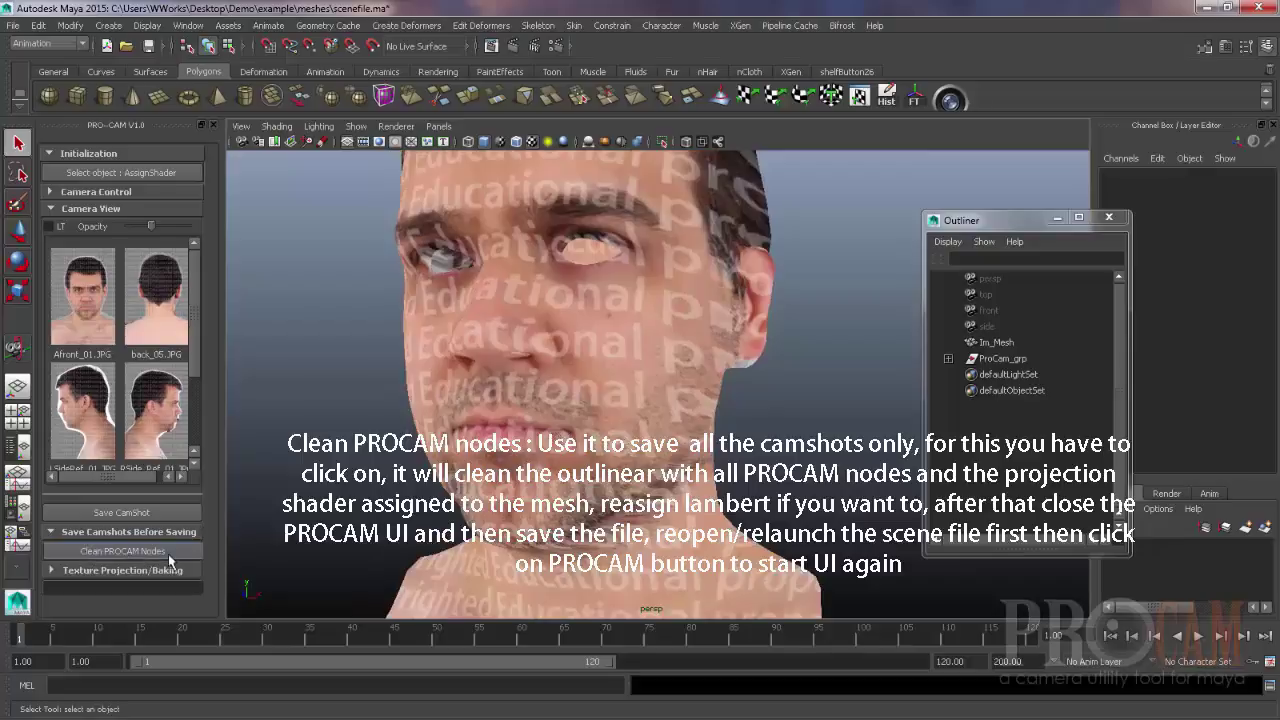
{"action": "left_click", "coordinate": [166, 553]}
{"action": "left_click_drag", "start_coordinate": [681, 449], "coordinate": [618, 428], "text": "alt"}
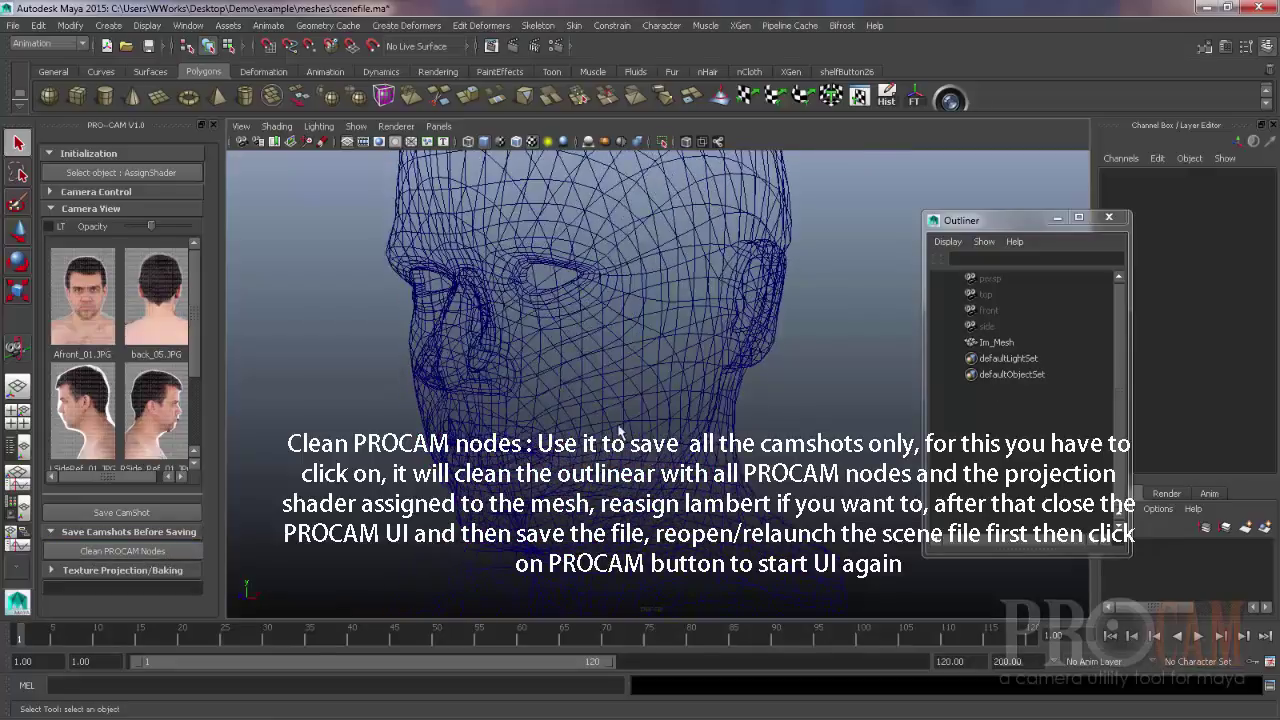
- Reassign a Lambert material to the head mesh Im_Mesh and switch the viewport to shaded display
{"action": "left_click_drag", "start_coordinate": [498, 304], "coordinate": [700, 442]}
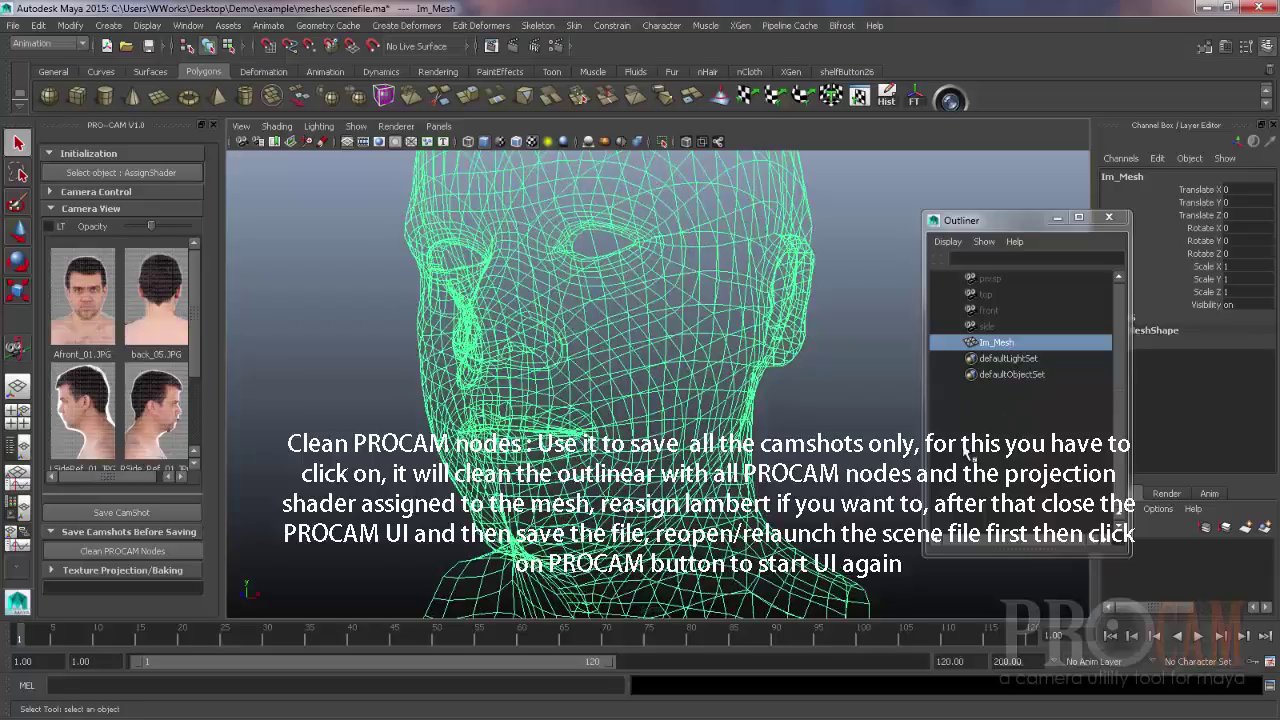
{"action": "right_click", "coordinate": [704, 321]}
{"action": "right_click_drag", "start_coordinate": [715, 661], "coordinate": [808, 661]}
{"action": "left_click", "coordinate": [843, 459]}
{"action": "left_click_drag", "start_coordinate": [777, 450], "coordinate": [634, 395], "text": "alt"}
{"action": "left_click", "coordinate": [633, 400]}
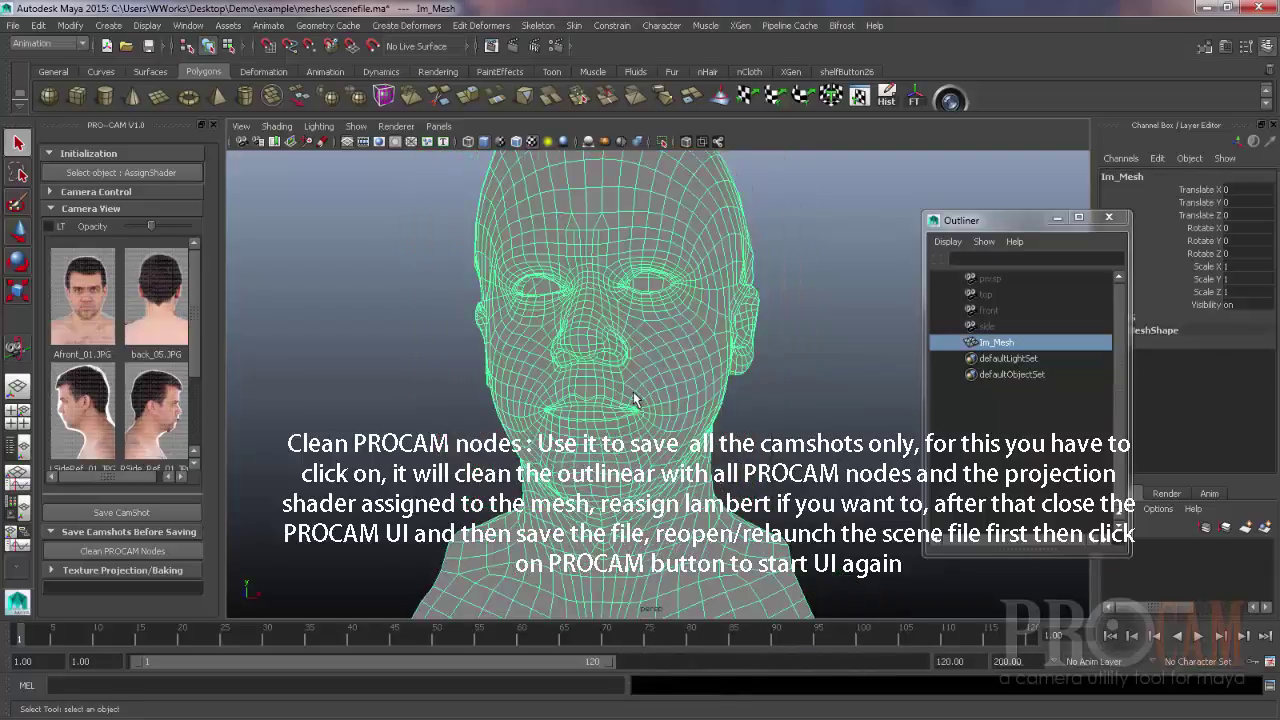
{"action": "key", "text": "5"}
{"action": "right_click_drag", "start_coordinate": [657, 442], "coordinate": [672, 442], "text": "alt"}
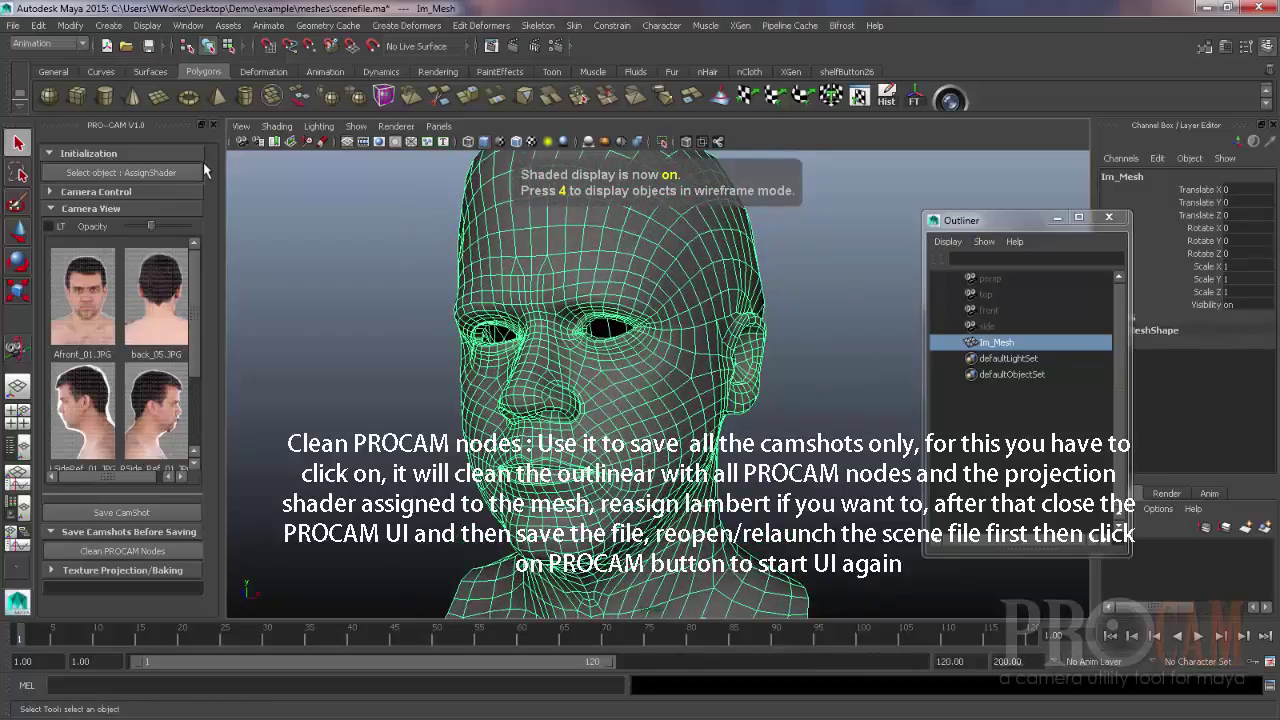
- Close the ProCam UI and save the scene as scenefile.ma in the meshes folder, replacing the existing file
{"action": "left_click", "coordinate": [203, 125]}
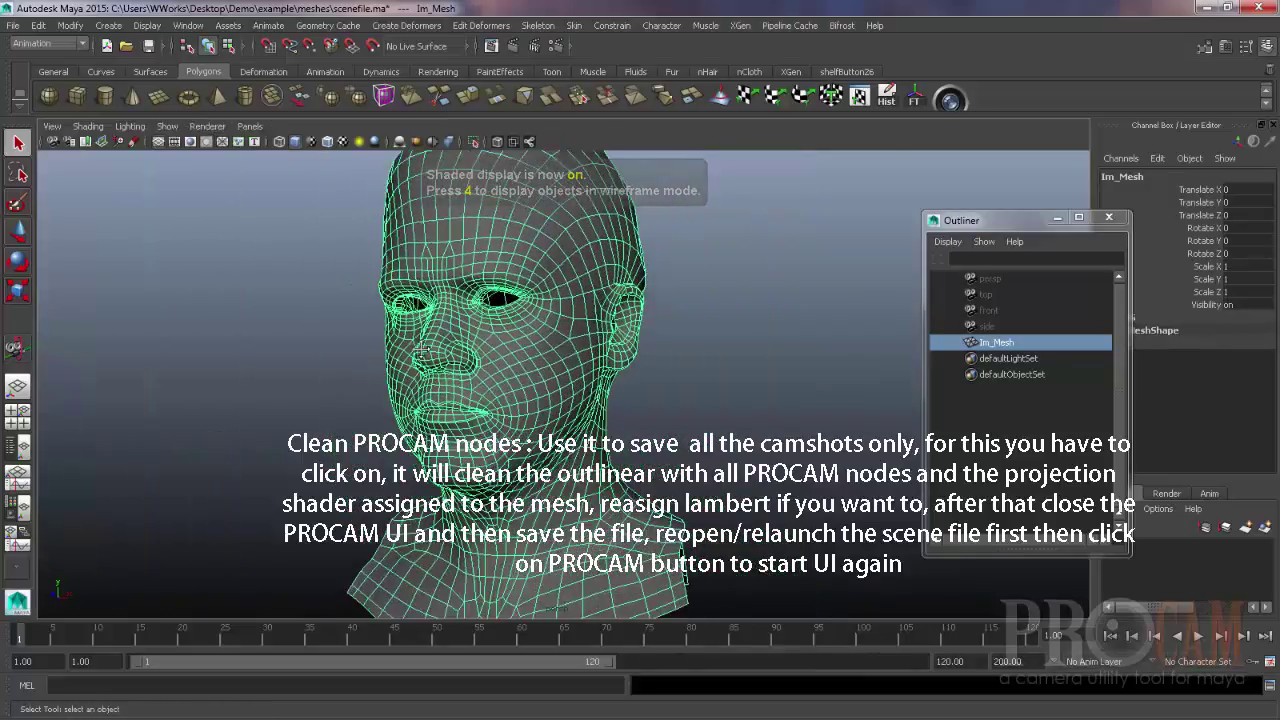
{"action": "left_click", "coordinate": [13, 25]}
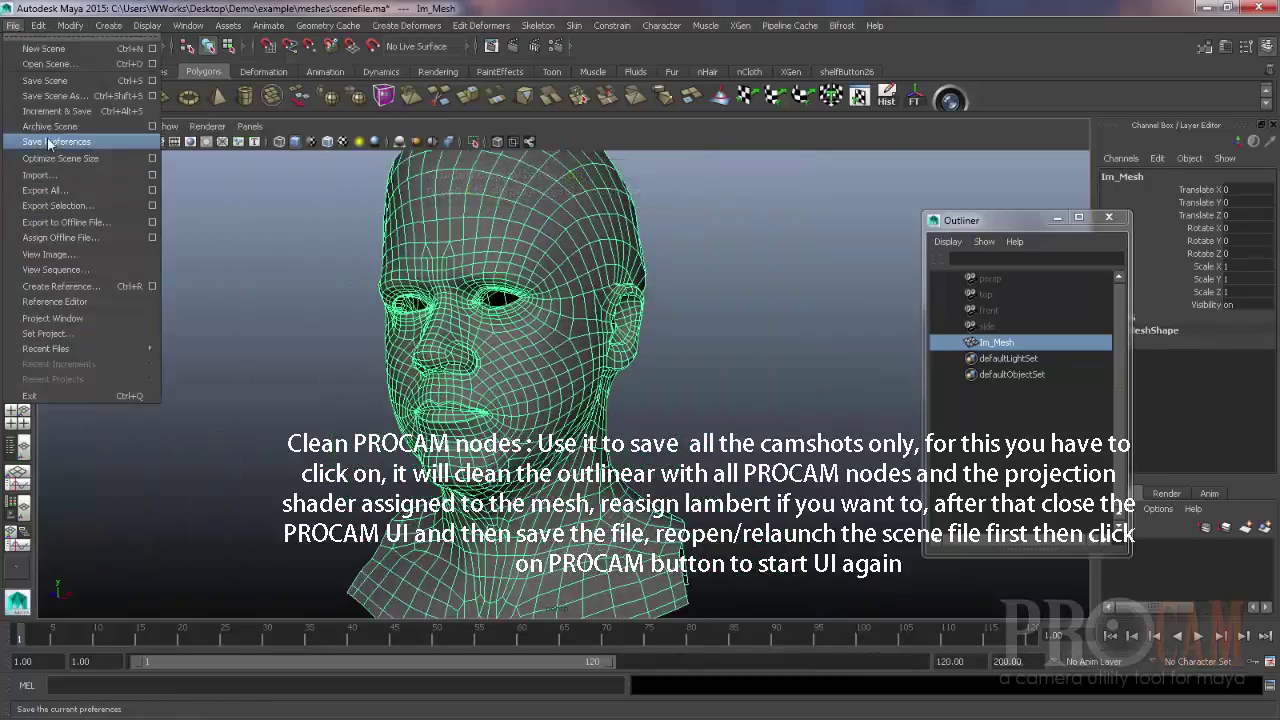
{"action": "left_click", "coordinate": [50, 97]}
{"action": "double_click", "coordinate": [544, 312]}
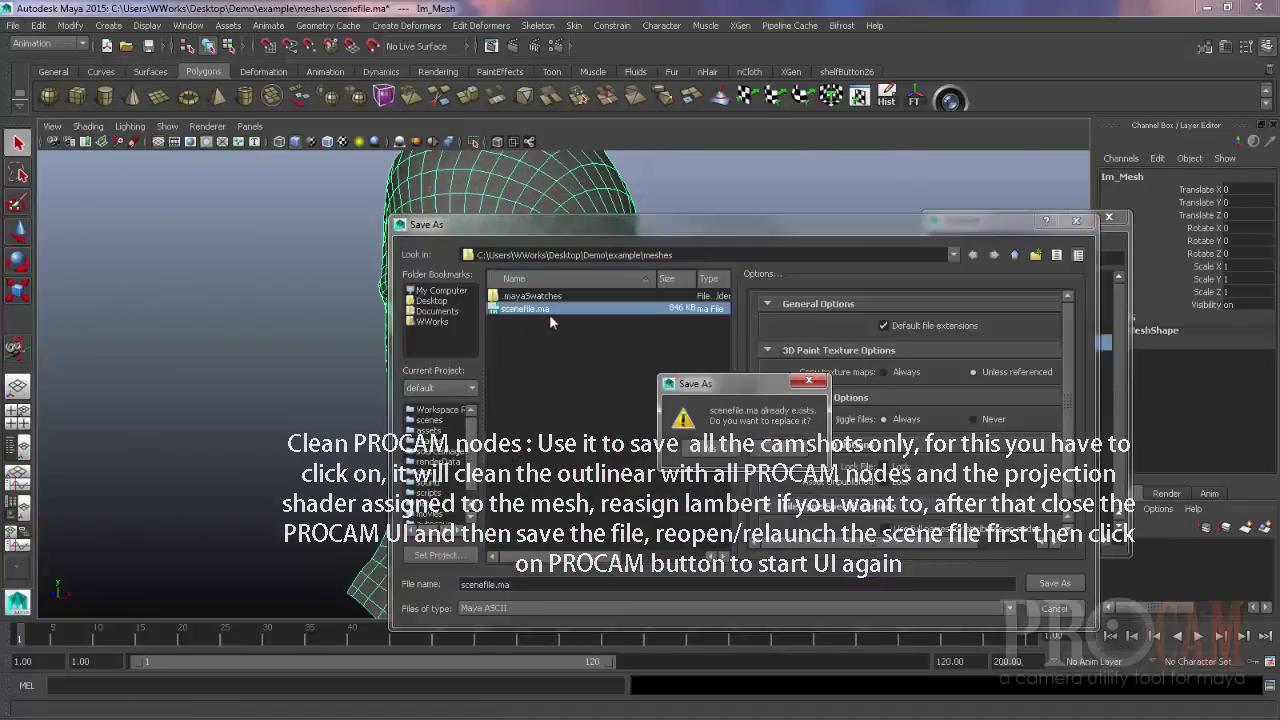
{"action": "left_click", "coordinate": [710, 455]}
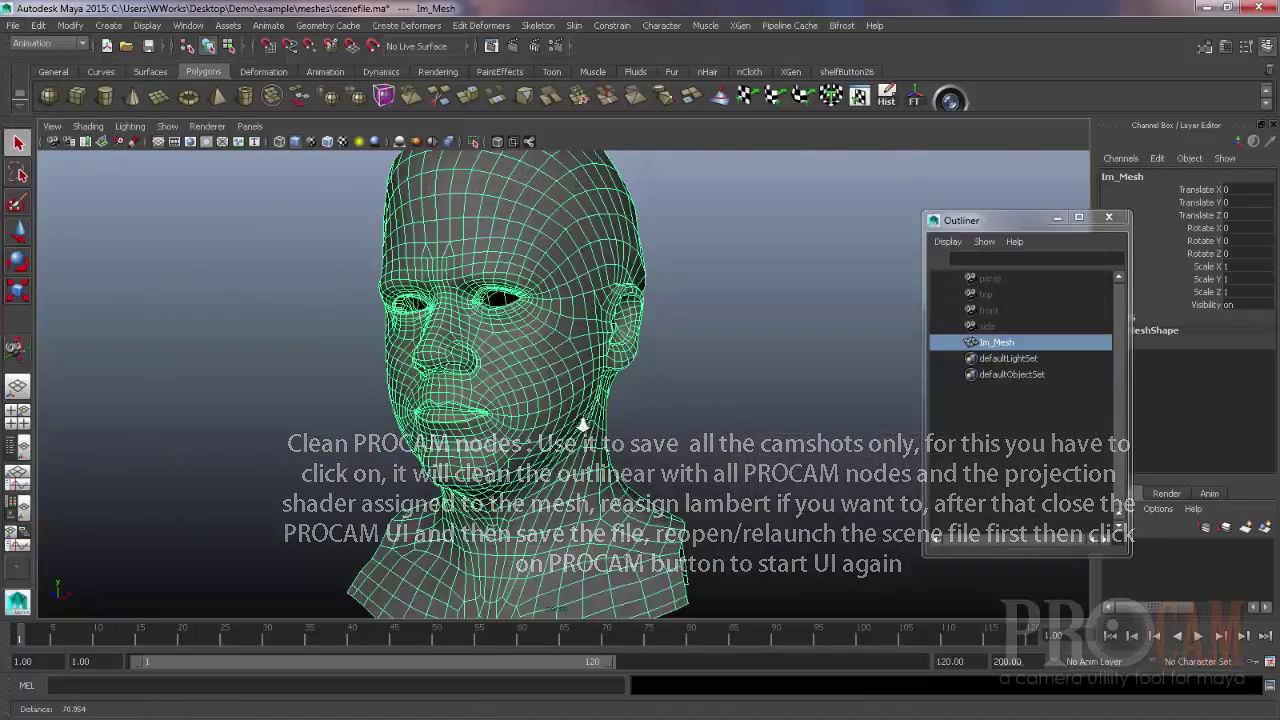
- Start a new empty scene without saving further changes to scenefile.ma
{"action": "left_click_drag", "start_coordinate": [690, 425], "coordinate": [594, 434], "text": "alt"}
{"action": "left_click", "coordinate": [106, 45]}
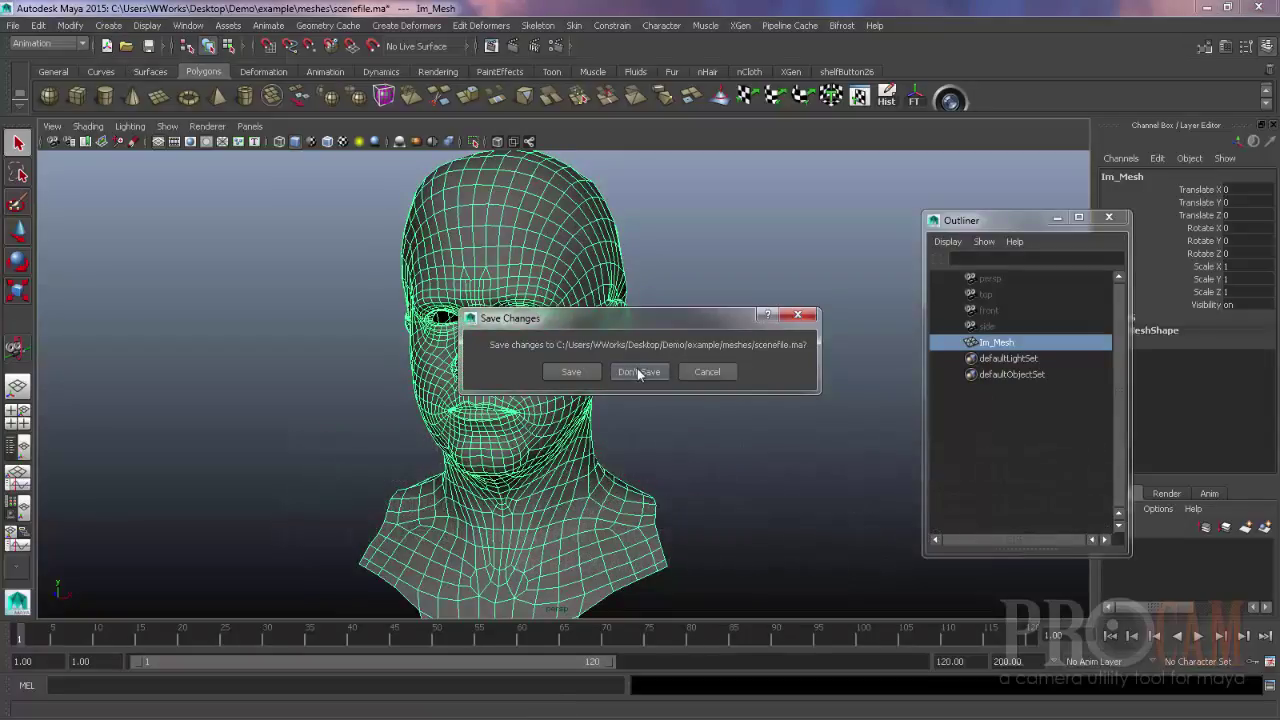
{"action": "left_click", "coordinate": [645, 369]}
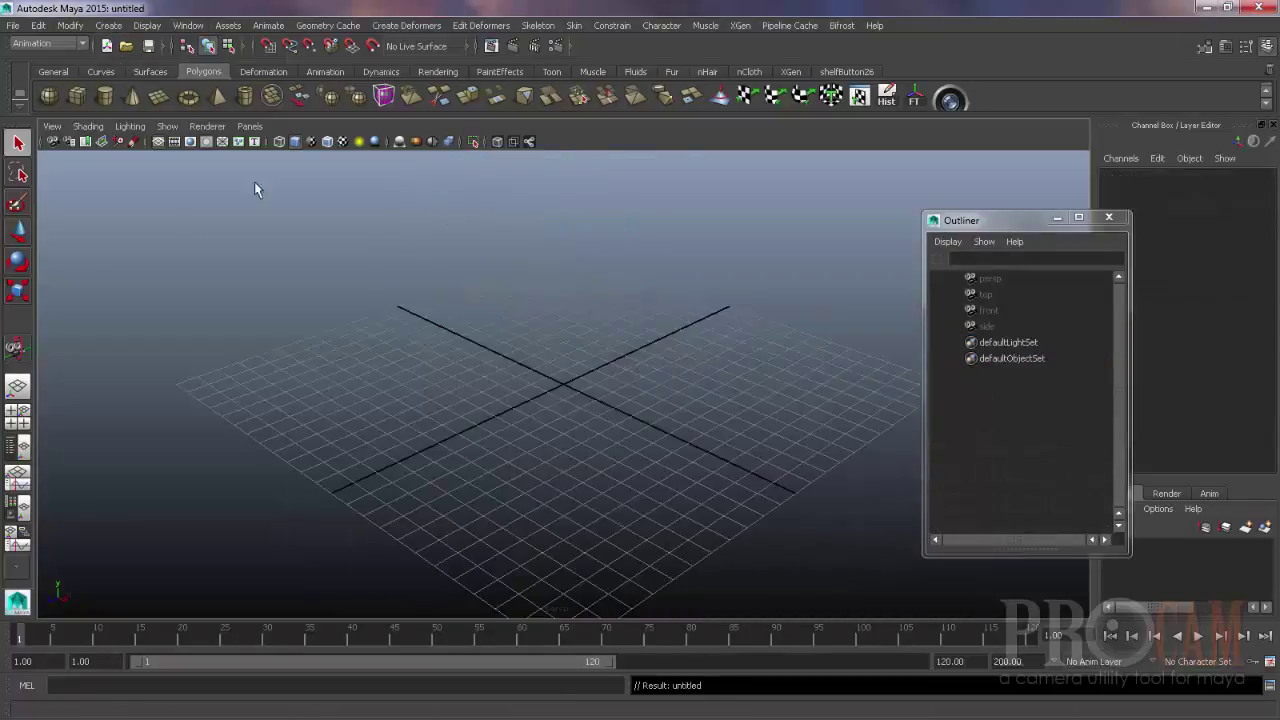
- Reopen scenefile.ma from the meshes folder, discarding the untitled scene
{"action": "left_click_drag", "start_coordinate": [487, 339], "coordinate": [434, 286], "text": "alt"}
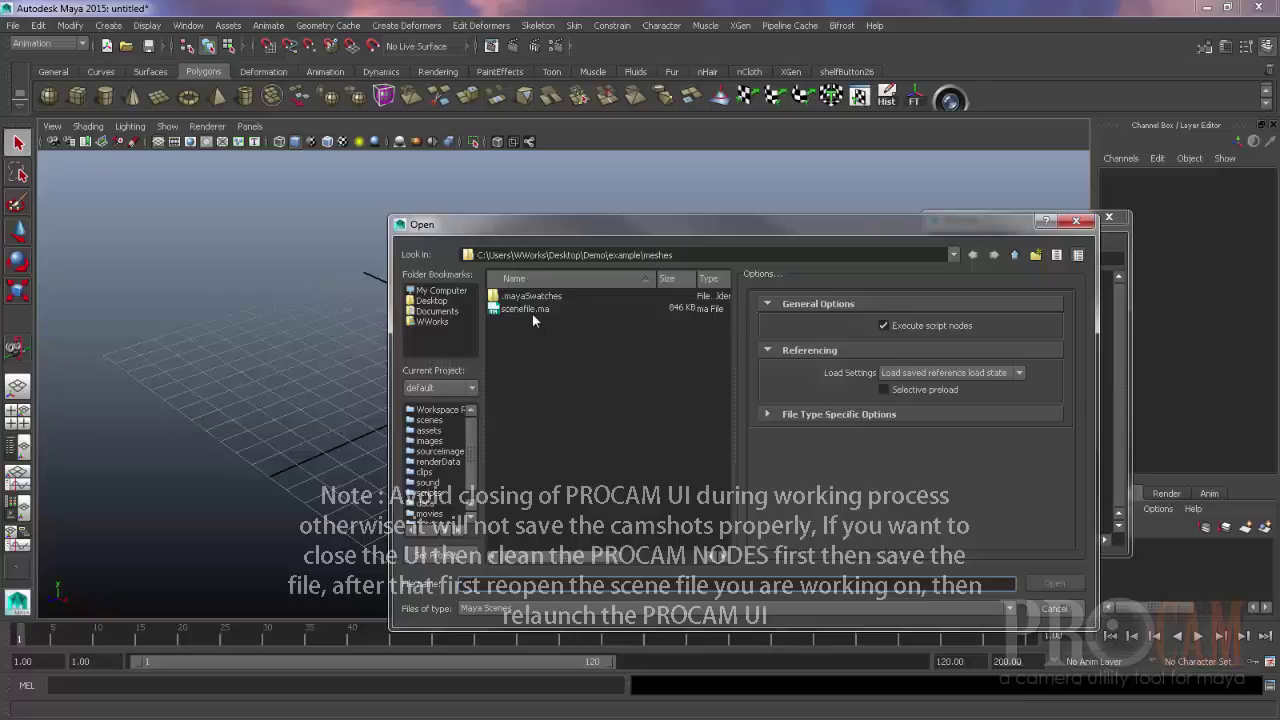
{"action": "double_click", "coordinate": [531, 310]}
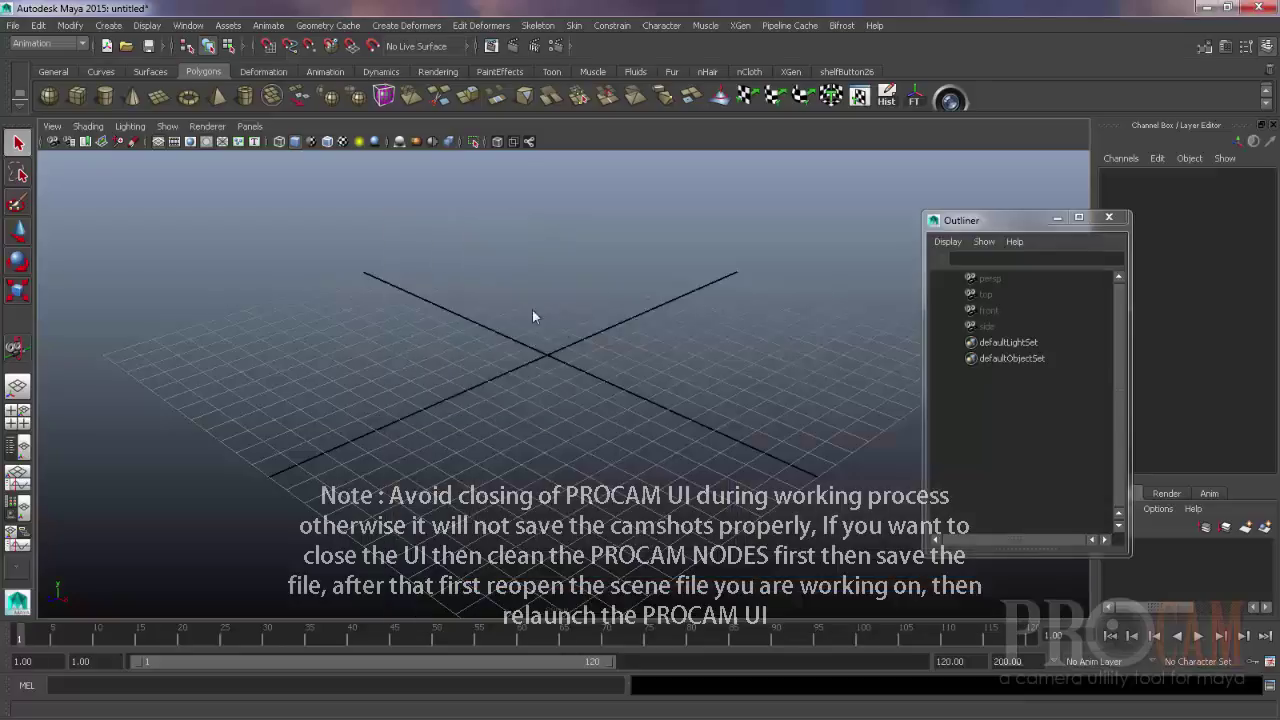
{"action": "left_click", "coordinate": [663, 372]}
{"action": "right_click_drag", "start_coordinate": [663, 374], "coordinate": [540, 440], "text": "alt"}
- Relaunch the ProCam UI and confirm the reference folder
{"action": "left_click", "coordinate": [952, 101]}
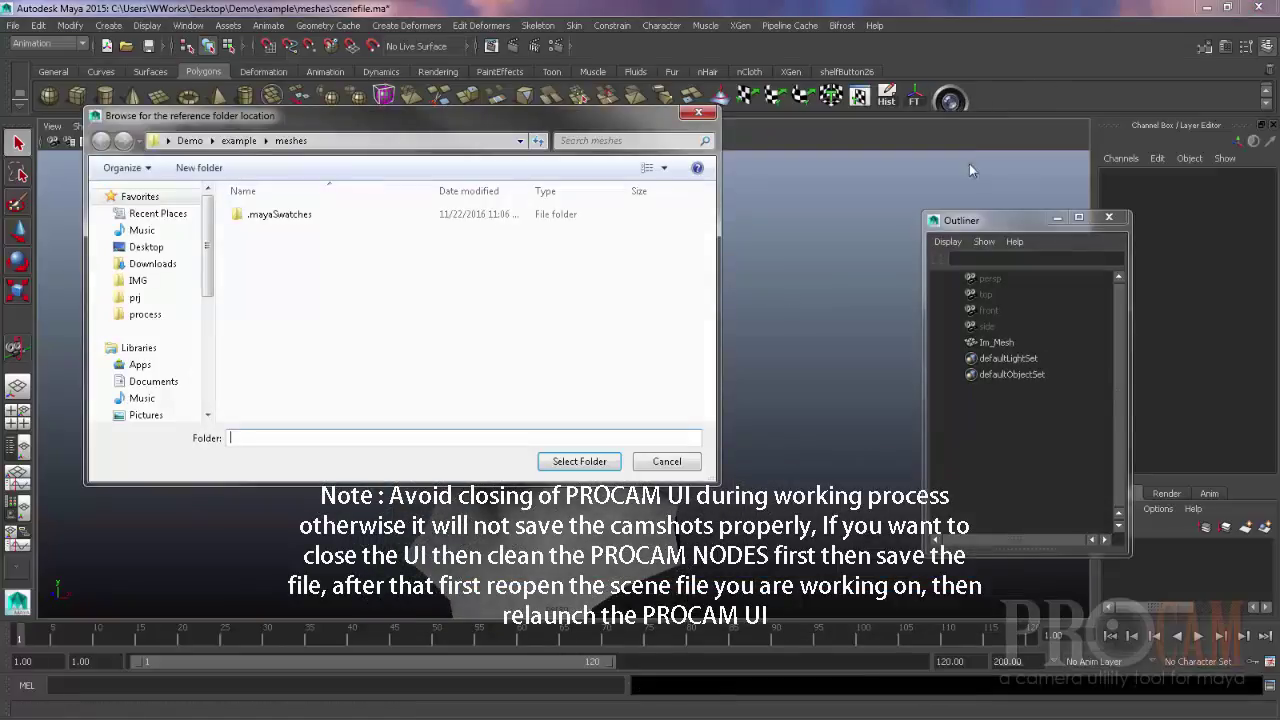
{"action": "left_click", "coordinate": [579, 461]}
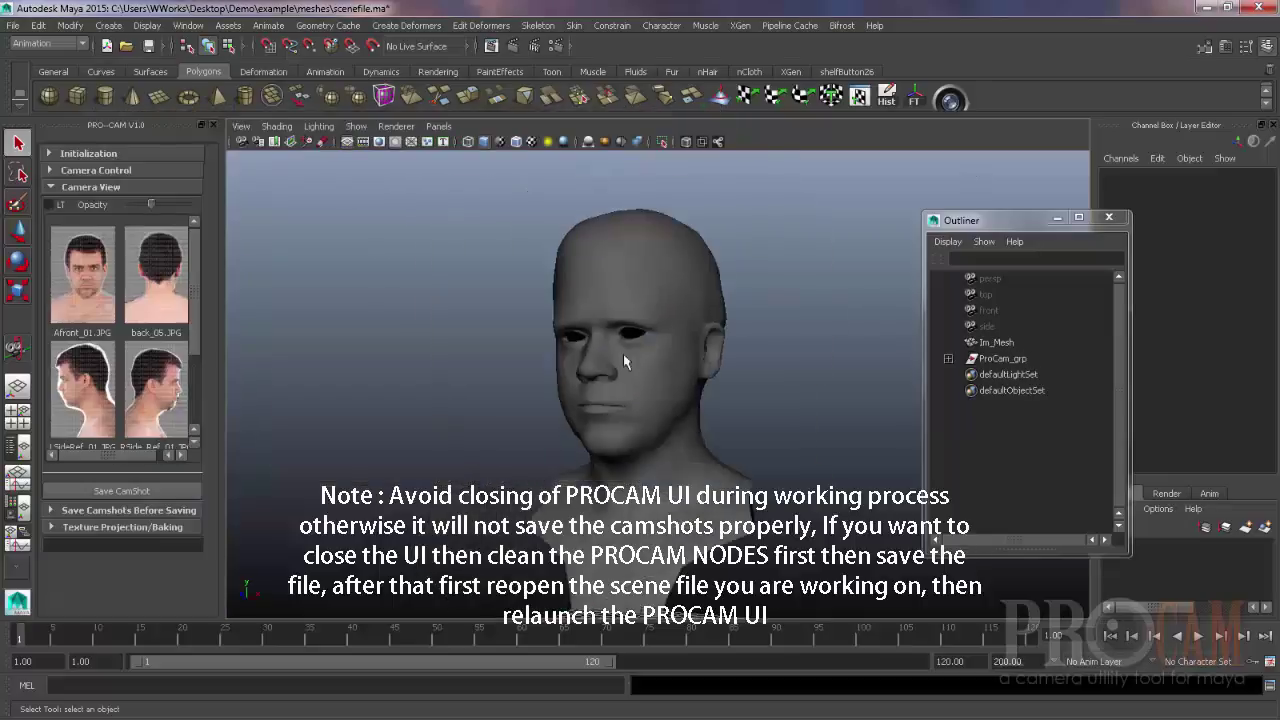
- Inspect the reloaded head and look through the saved Afront_01.JPG camera to check its alignment with the photo
{"action": "scroll", "coordinate": [606, 397], "scroll_direction": "up", "scroll_amount": 2}
{"action": "left_click_drag", "start_coordinate": [606, 397], "coordinate": [602, 425], "text": "alt"}
{"action": "middle_click_drag", "start_coordinate": [602, 425], "coordinate": [585, 448], "text": "alt"}
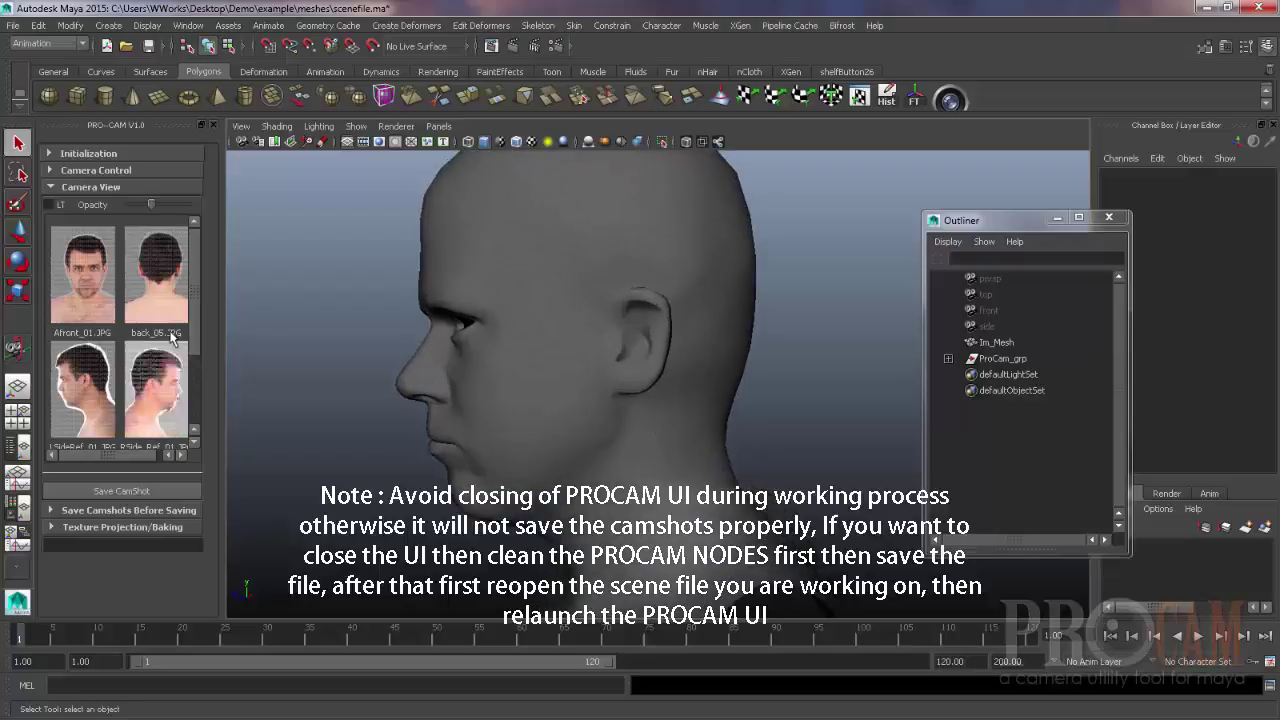
{"action": "left_click", "coordinate": [51, 205]}
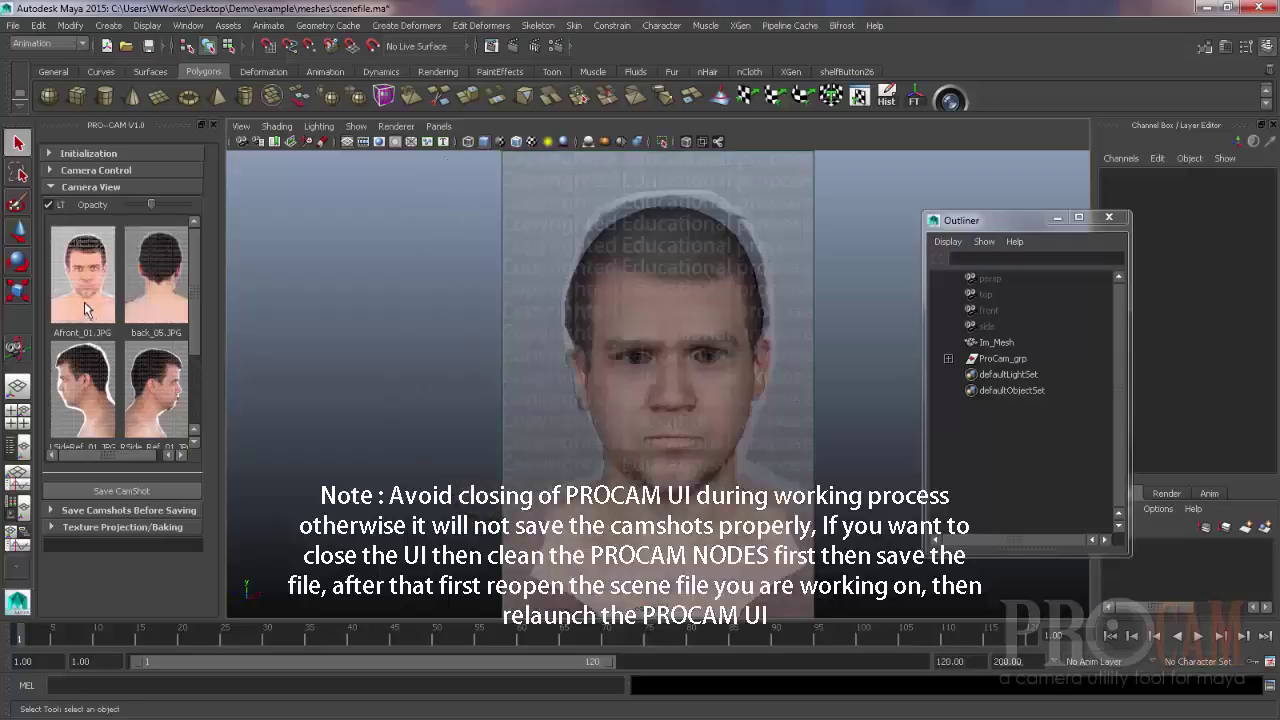
- Look through the back and left-side camshots and return to the Afront_01.JPG camera to check each alignment
{"action": "left_click", "coordinate": [165, 297]}
{"action": "left_click", "coordinate": [100, 392]}
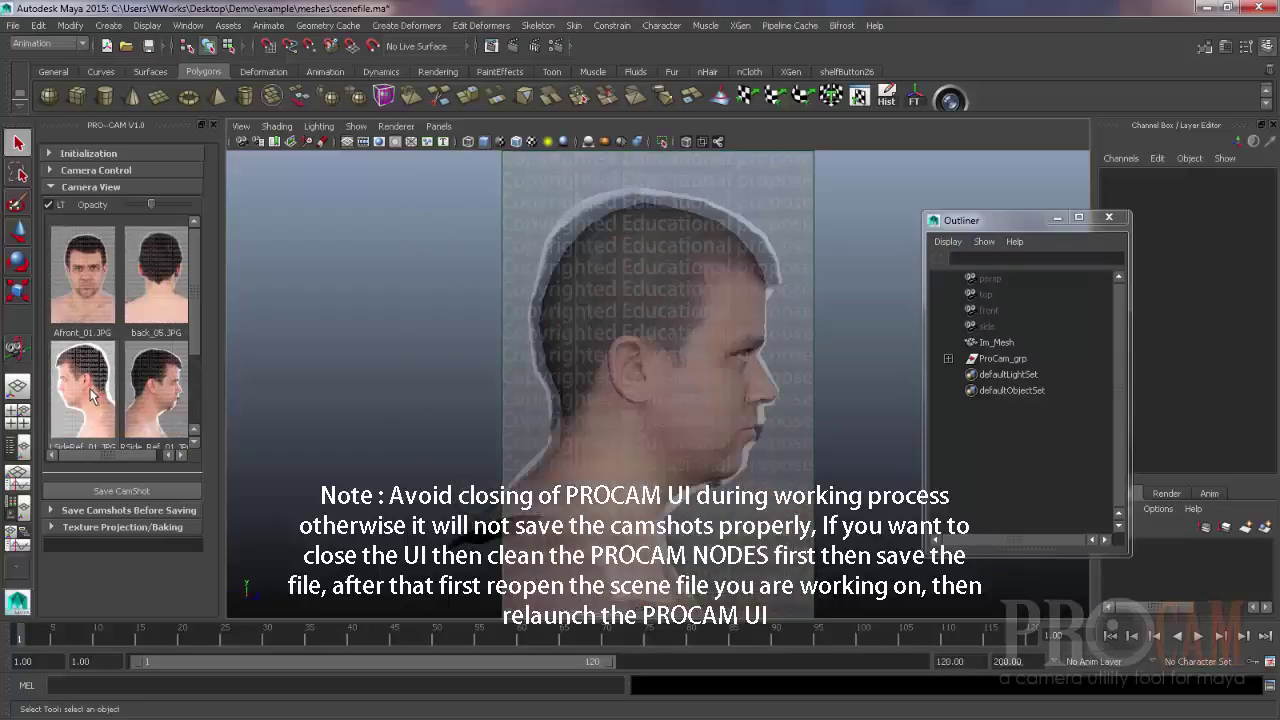
{"action": "left_click", "coordinate": [155, 290]}
{"action": "left_click", "coordinate": [66, 306]}
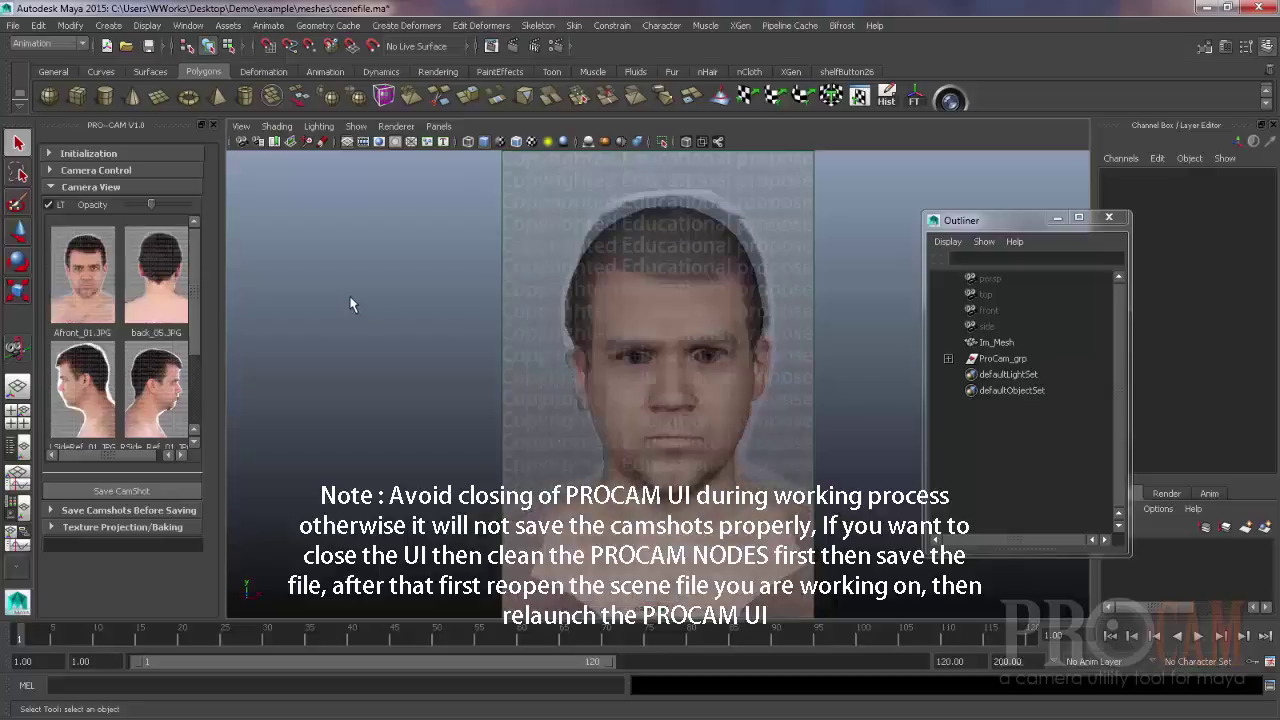
- Turn off look-through mode, select Im_Mesh and assign the ProCam projection shader to it
{"action": "left_click", "coordinate": [51, 204]}
{"action": "left_click_drag", "start_coordinate": [485, 340], "coordinate": [600, 365], "text": "alt"}
{"action": "left_click", "coordinate": [590, 360]}
{"action": "left_click", "coordinate": [132, 157]}
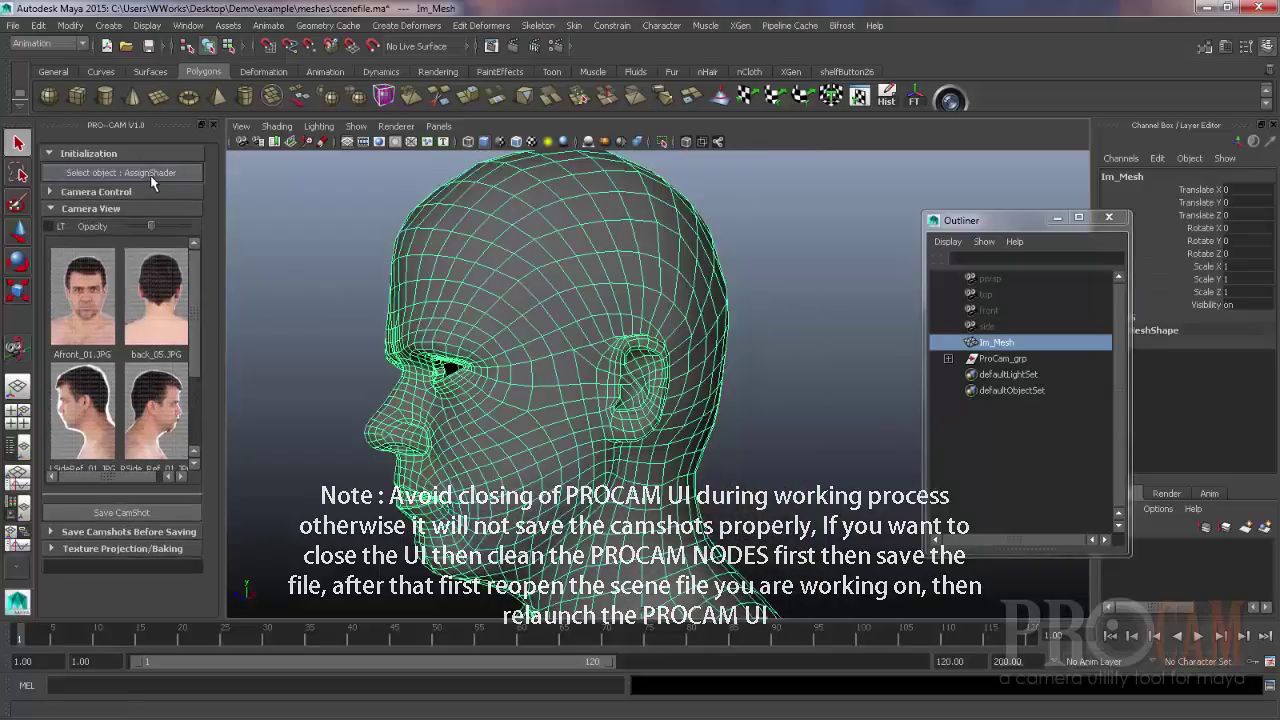
{"action": "left_click", "coordinate": [150, 174]}
{"action": "left_click_drag", "start_coordinate": [615, 315], "coordinate": [594, 336], "text": "alt"}
- Switch the projected photo and trace the proCamshot_prjMat material's colour input to its fileTexture node
{"action": "left_click", "coordinate": [88, 408]}
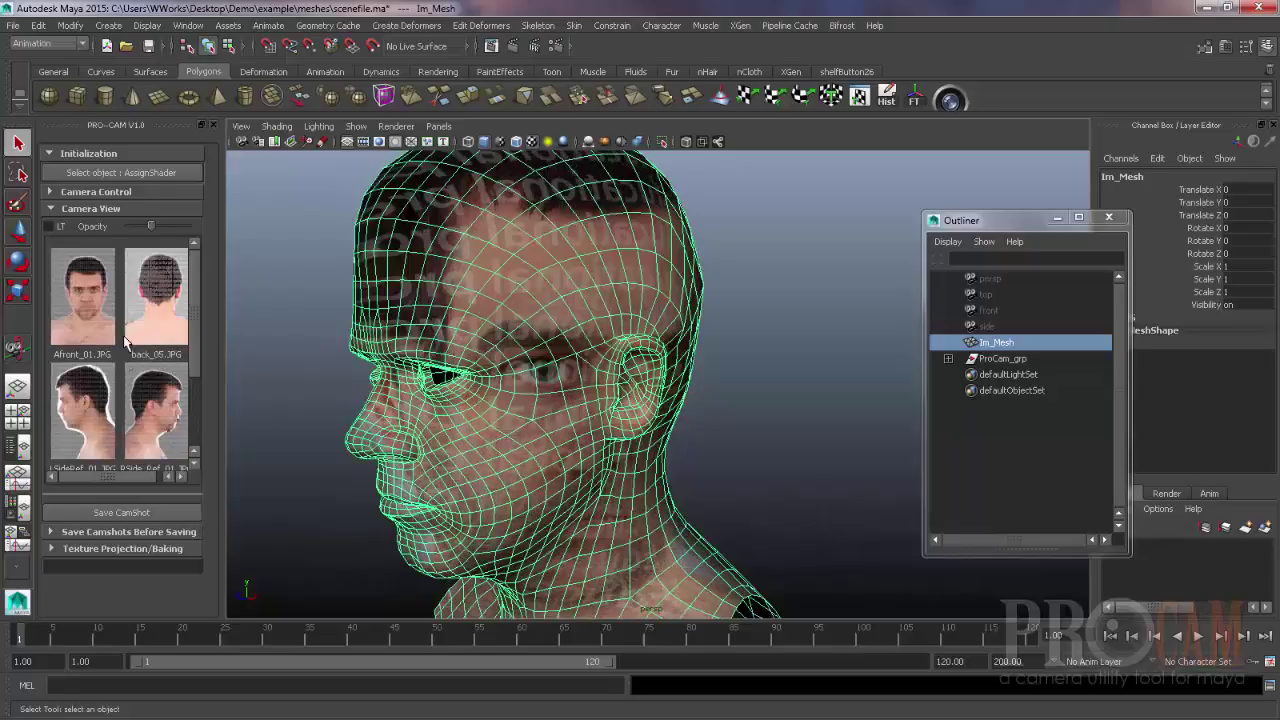
{"action": "key", "text": "ctrl+a"}
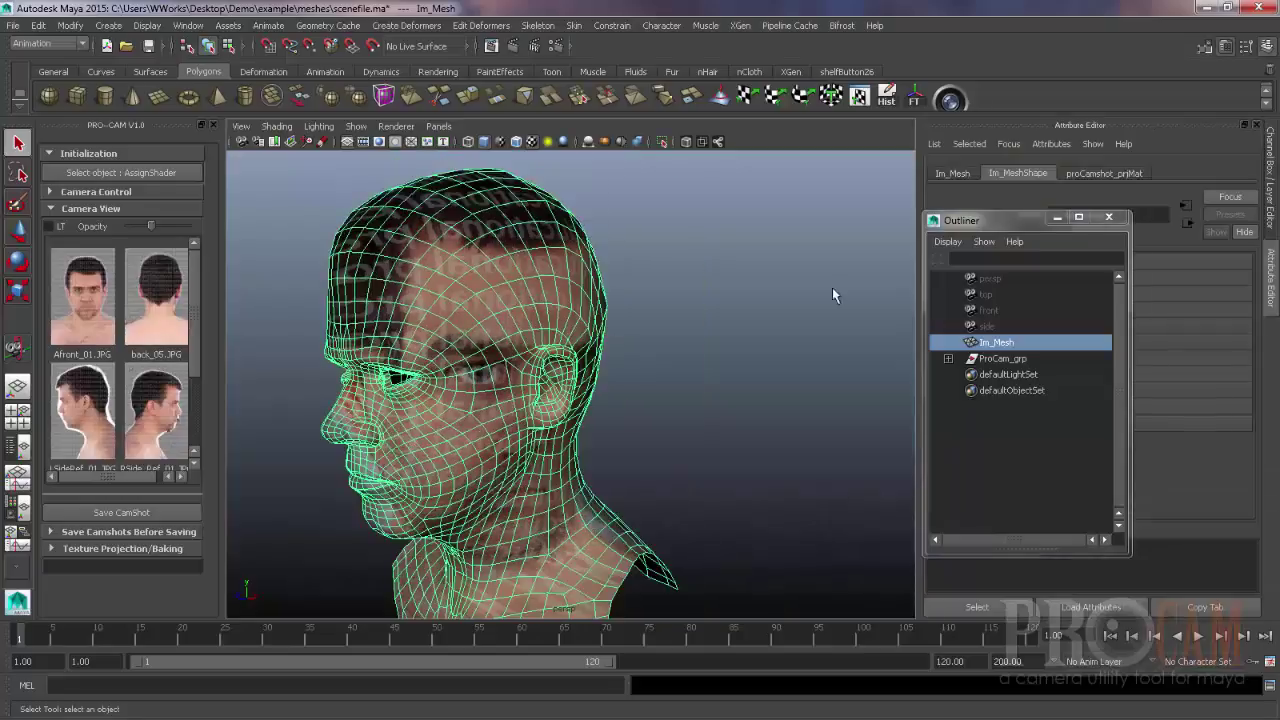
{"action": "left_click", "coordinate": [1119, 172]}
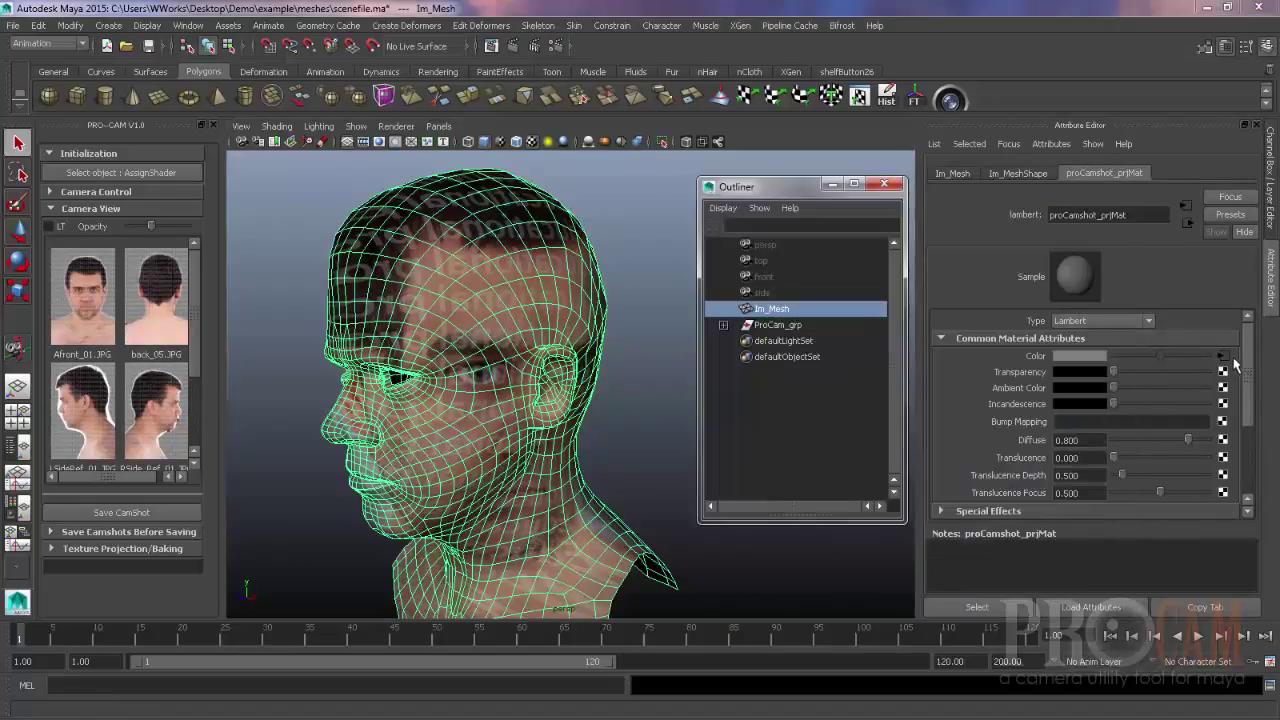
{"action": "left_click", "coordinate": [1223, 356]}
{"action": "left_click", "coordinate": [1222, 404]}
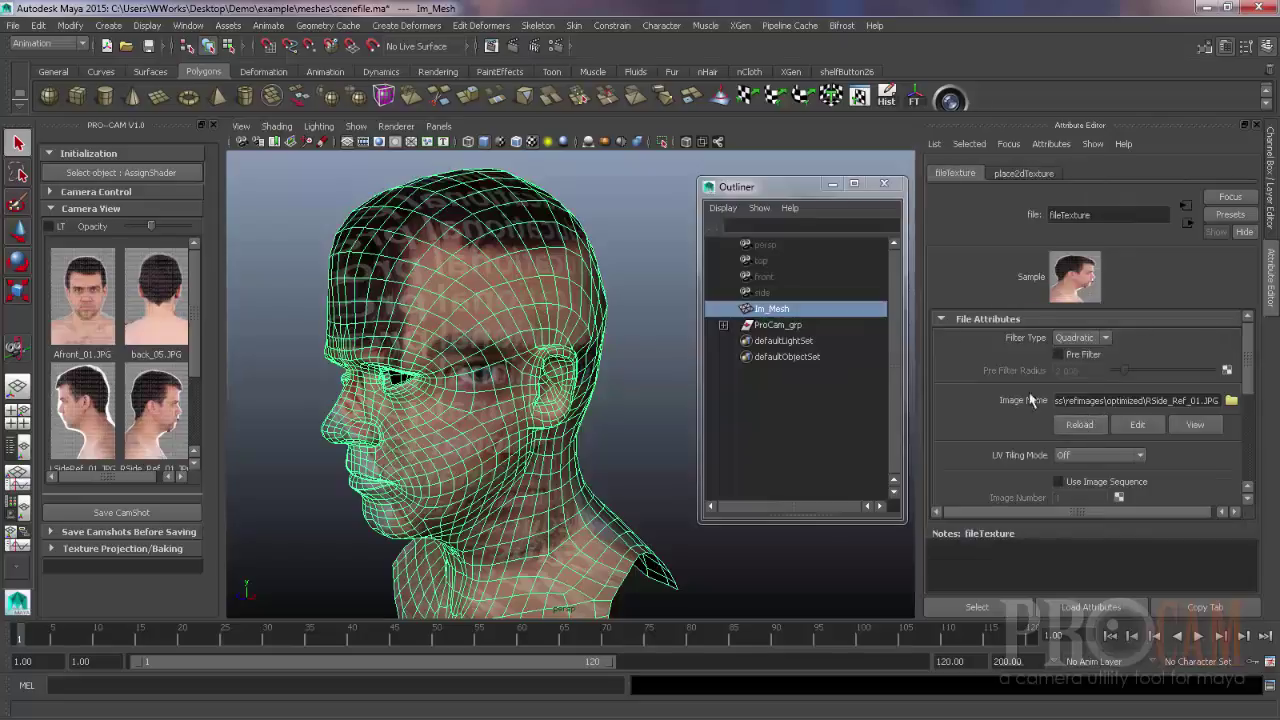
- Project the front, back and left-side reference photos onto the head in turn and examine the results from several angles
{"action": "left_click_drag", "start_coordinate": [789, 183], "coordinate": [1073, 170]}
{"action": "left_click_drag", "start_coordinate": [700, 335], "coordinate": [592, 282], "text": "alt"}
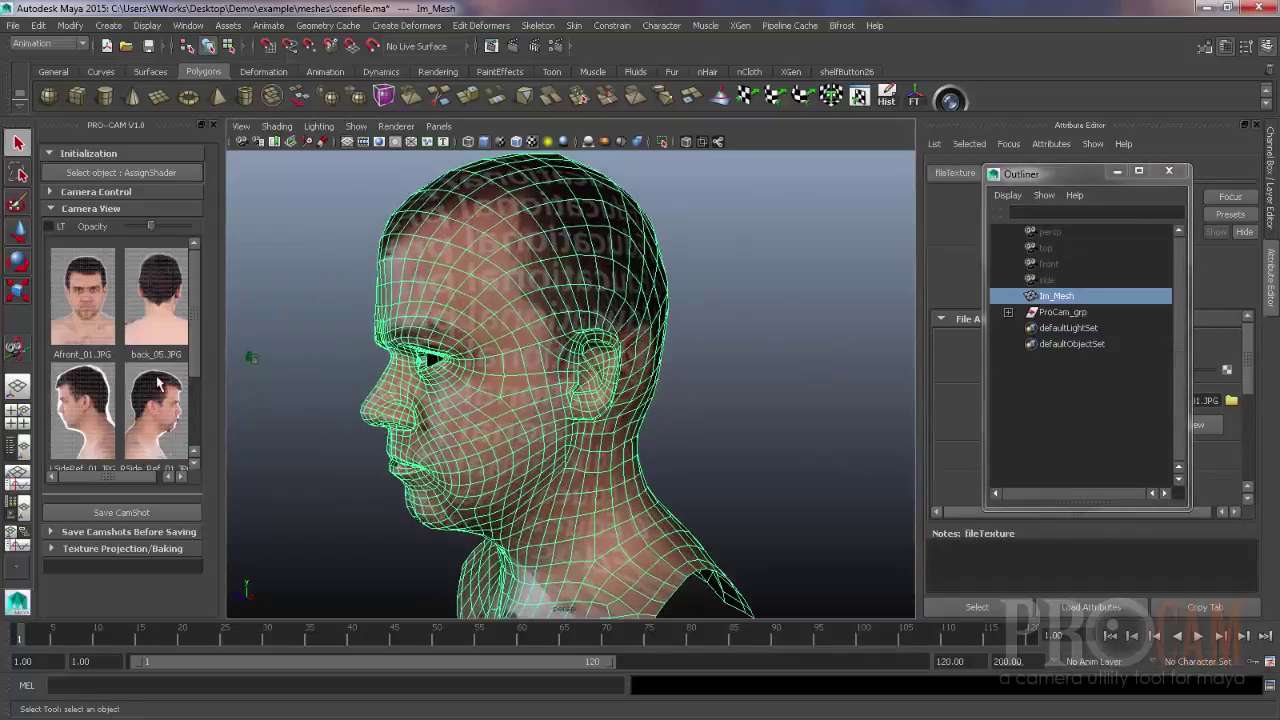
{"action": "left_click", "coordinate": [81, 298]}
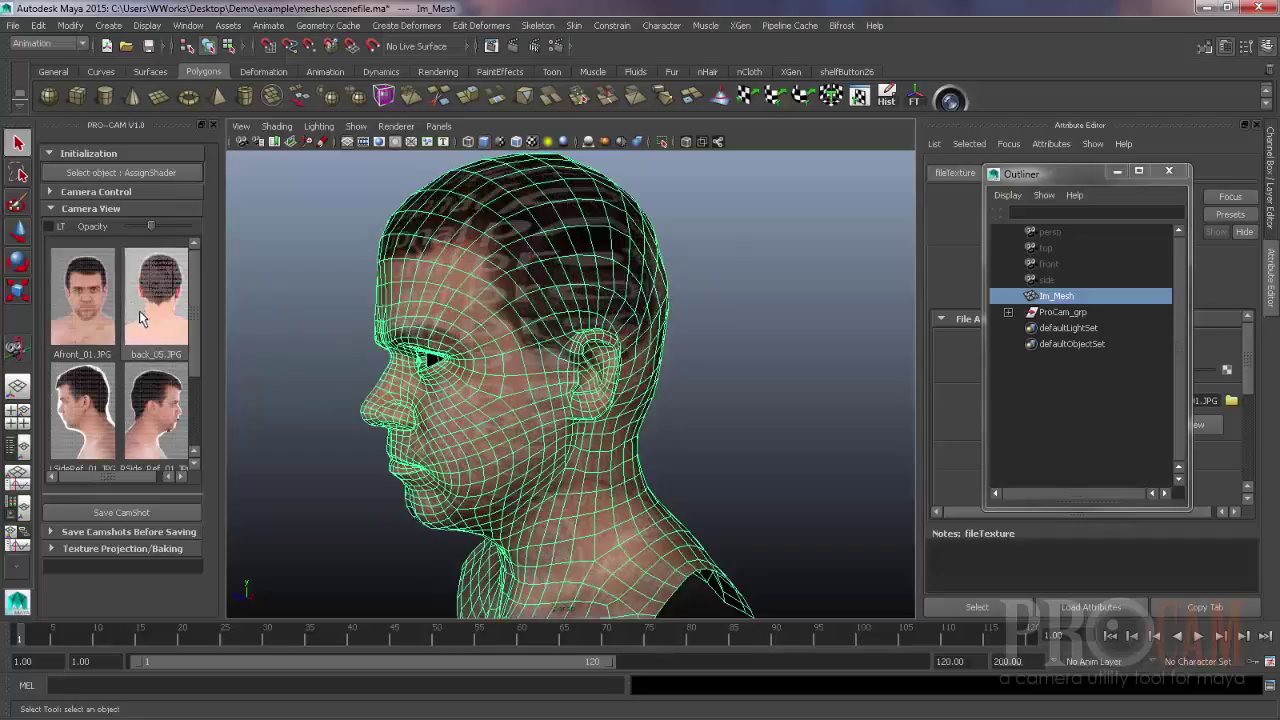
{"action": "left_click", "coordinate": [139, 310]}
{"action": "left_click", "coordinate": [116, 414]}
{"action": "left_click_drag", "start_coordinate": [530, 365], "coordinate": [480, 360], "text": "alt"}
{"action": "right_click_drag", "start_coordinate": [480, 360], "coordinate": [419, 406], "text": "alt"}
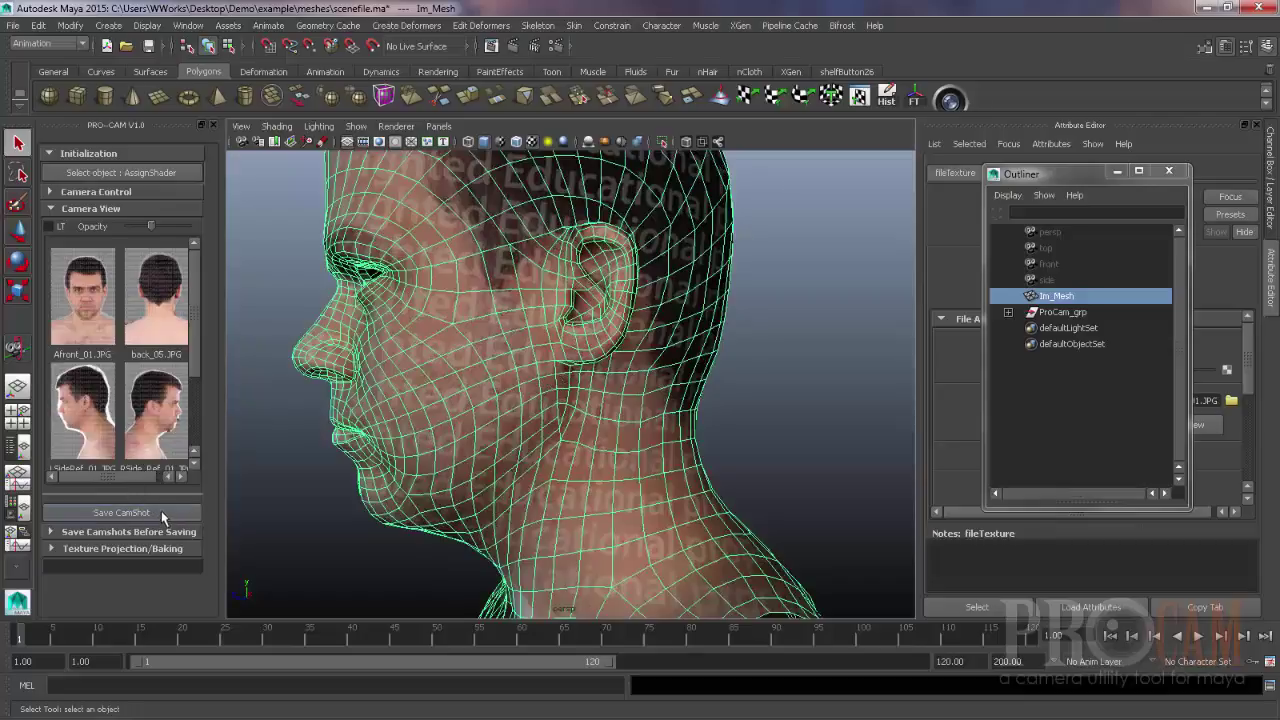
{"action": "left_click_drag", "start_coordinate": [524, 458], "coordinate": [560, 430], "text": "alt"}
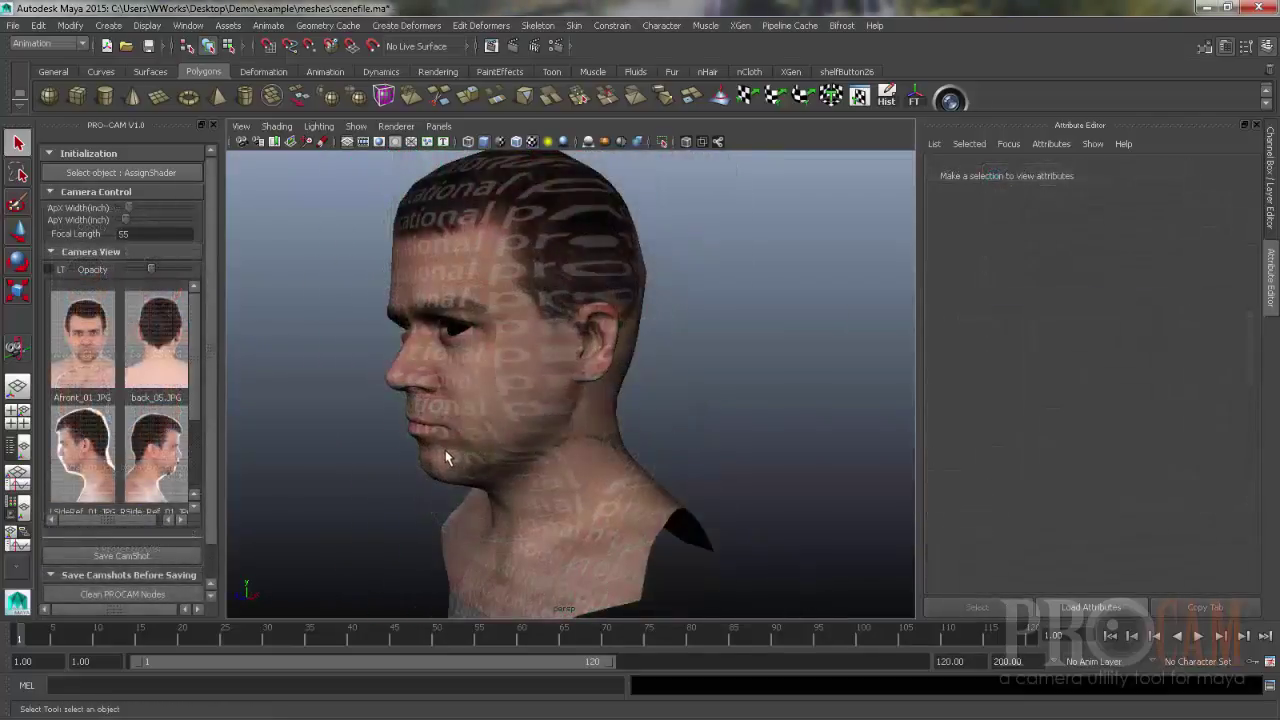
{"action": "left_click_drag", "start_coordinate": [446, 457], "coordinate": [482, 466], "text": "alt"}
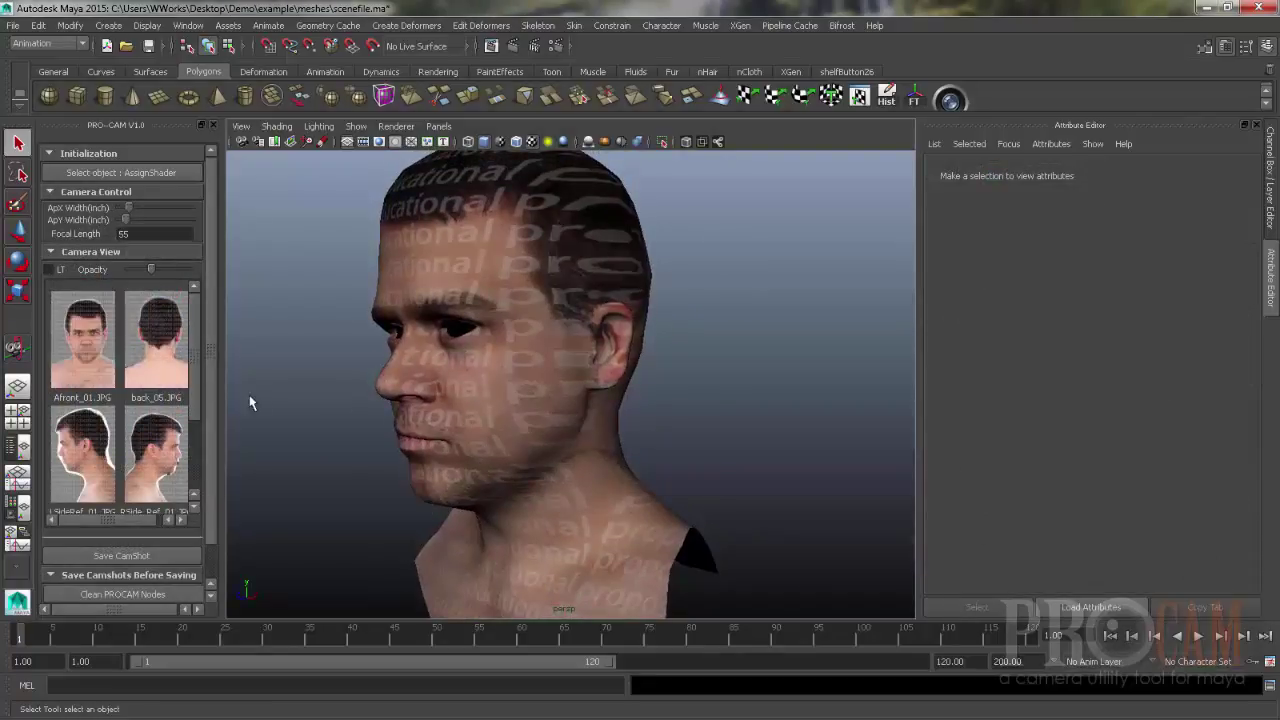
{"action": "left_click_drag", "start_coordinate": [436, 376], "coordinate": [456, 378], "text": "alt"}
- Look through the Afront_01.JPG camera and review its focal length and camera aperture attributes
{"action": "left_click", "coordinate": [110, 330]}
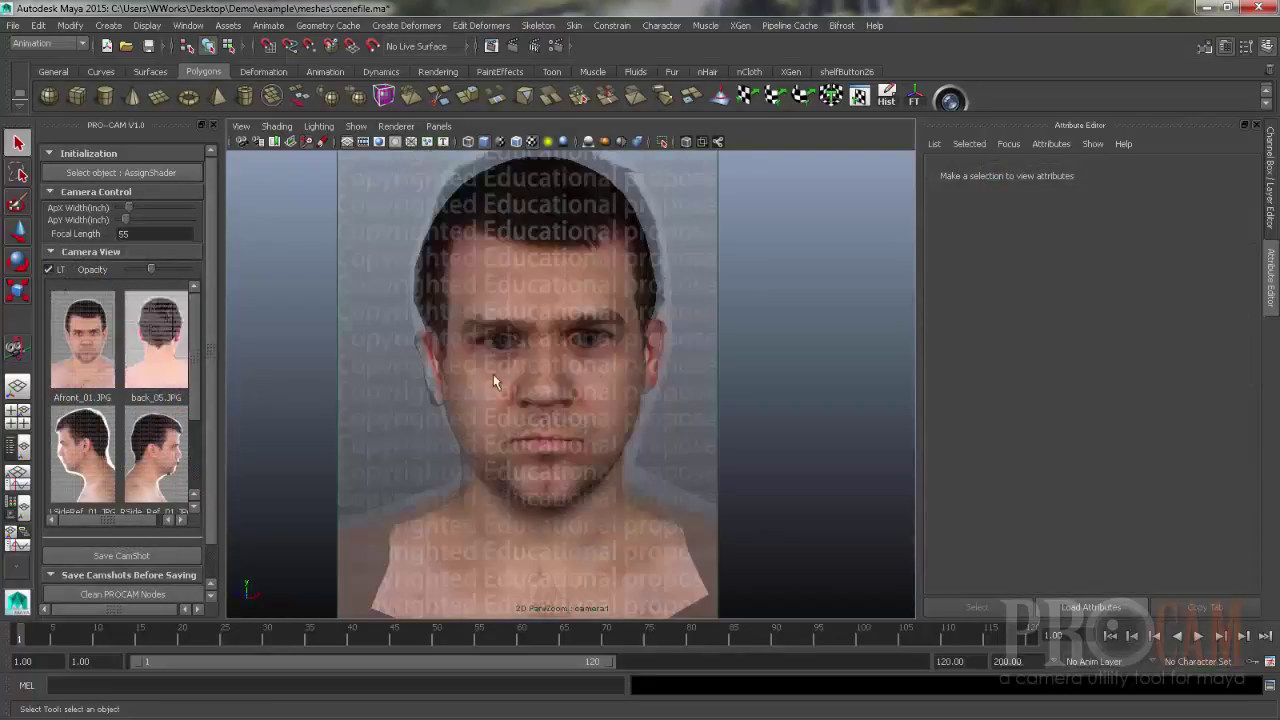
{"action": "left_click", "coordinate": [257, 143]}
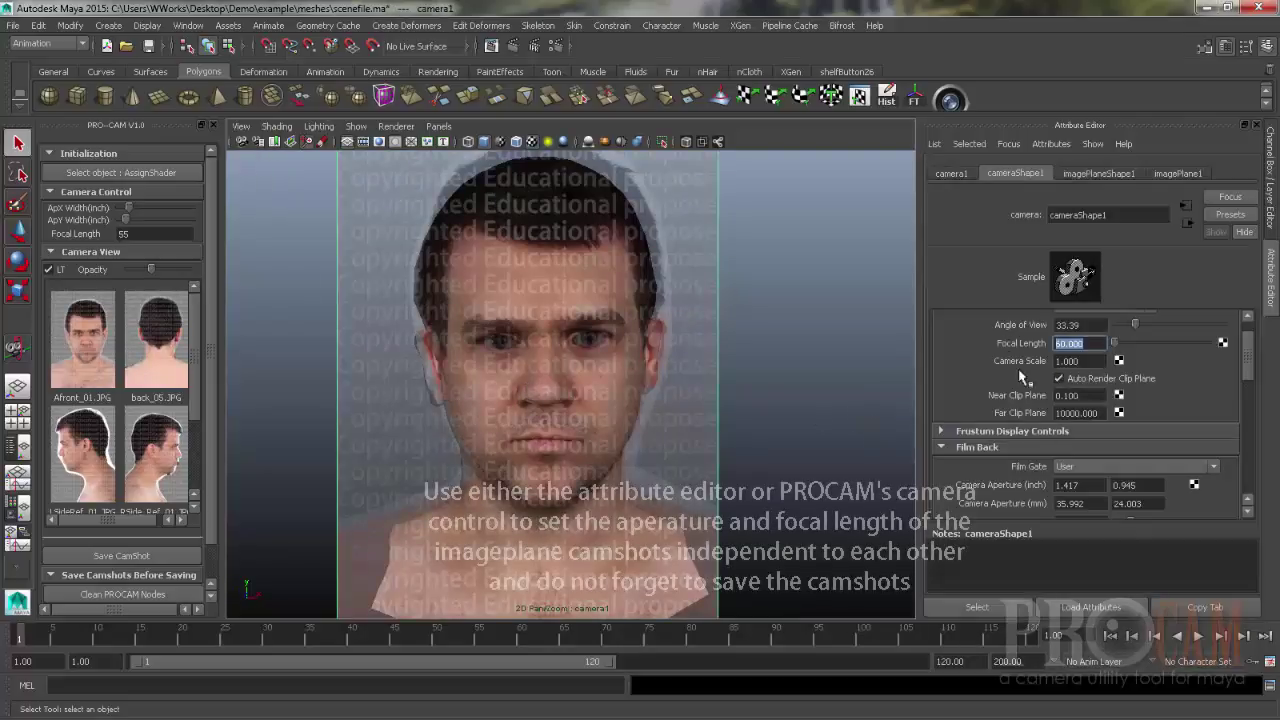
{"action": "left_click", "coordinate": [1068, 485]}
{"action": "key", "text": "Tab"}
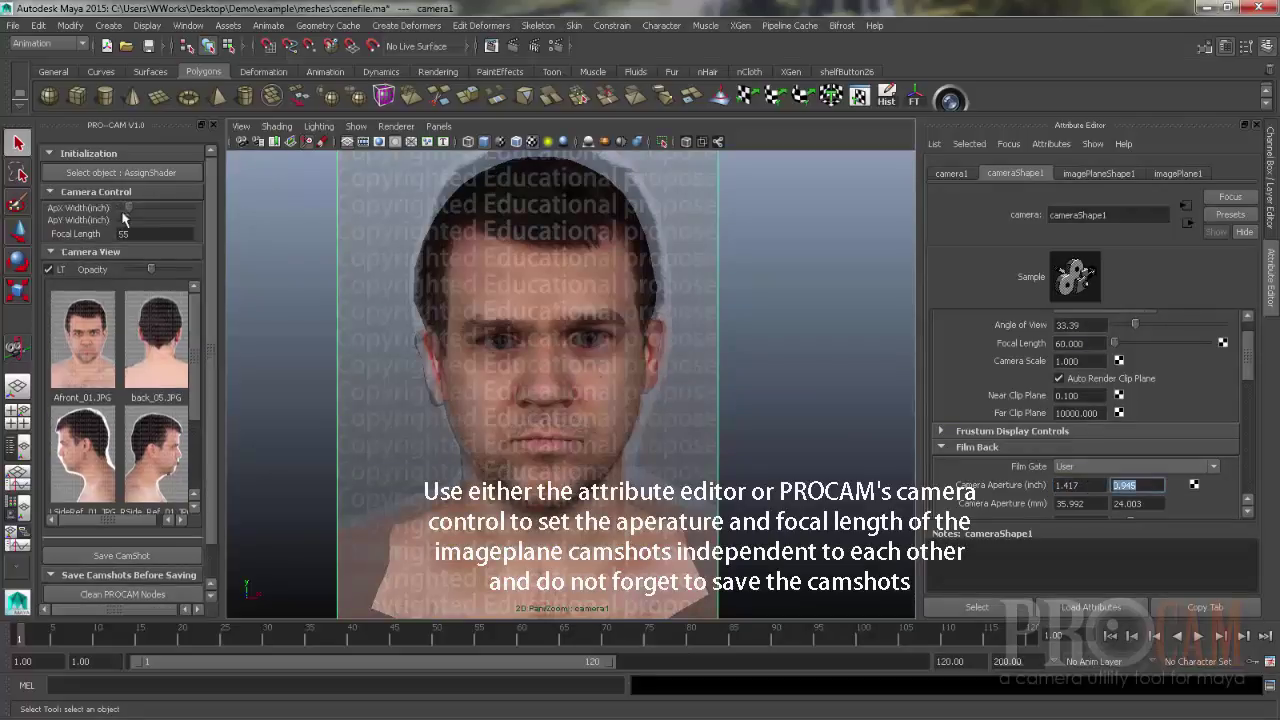
{"action": "left_click", "coordinate": [153, 233]}
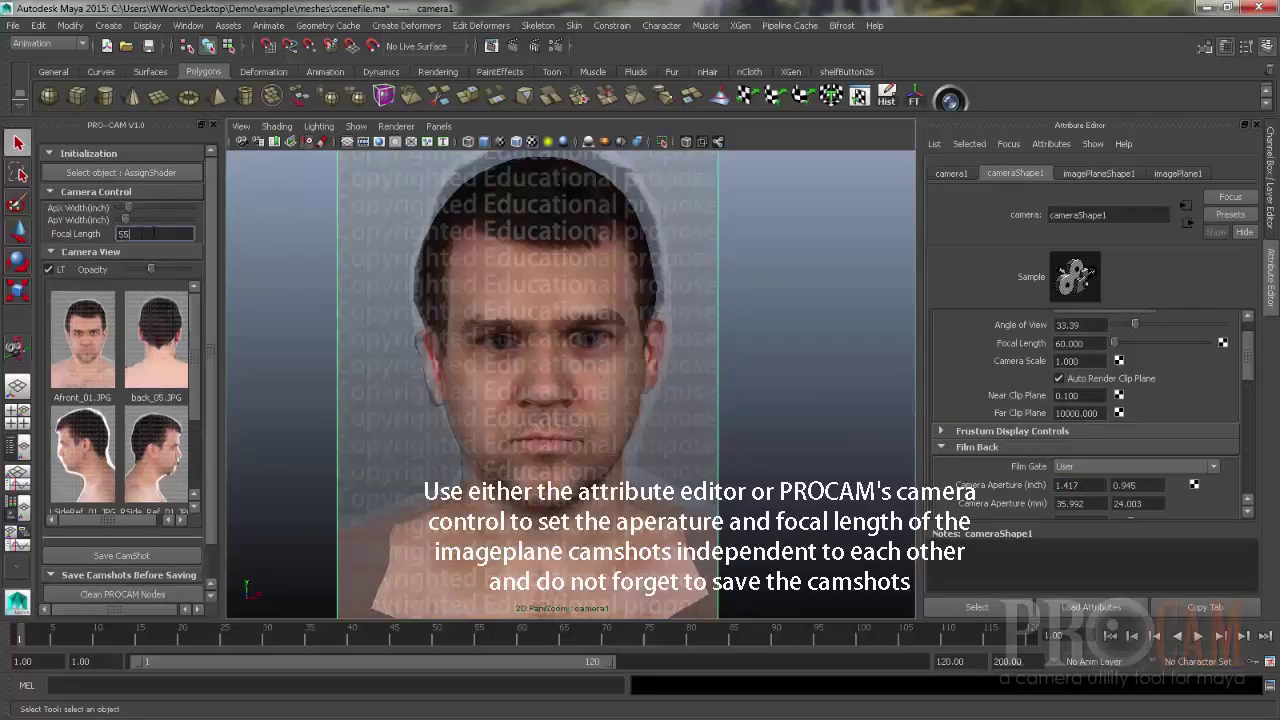
{"action": "key", "text": "Return"}
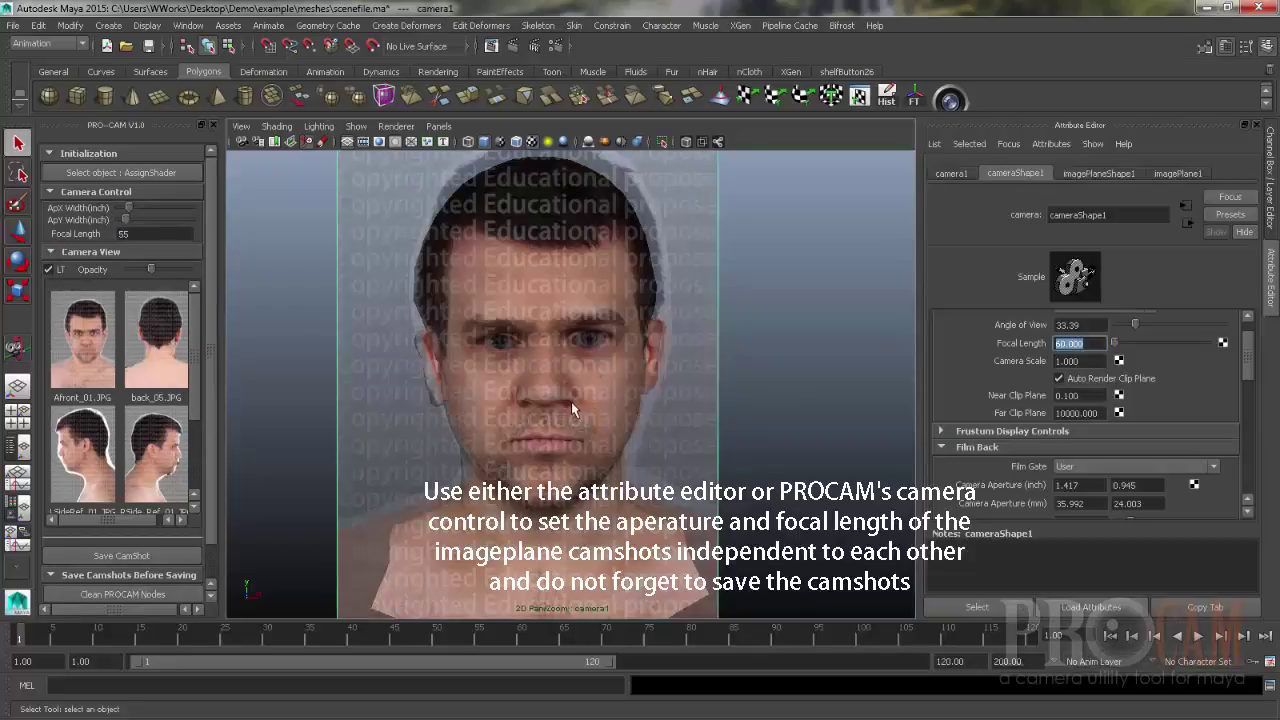
- View the back and left-side camshots and return to the Afront_01.JPG camera
{"action": "left_click", "coordinate": [156, 345]}
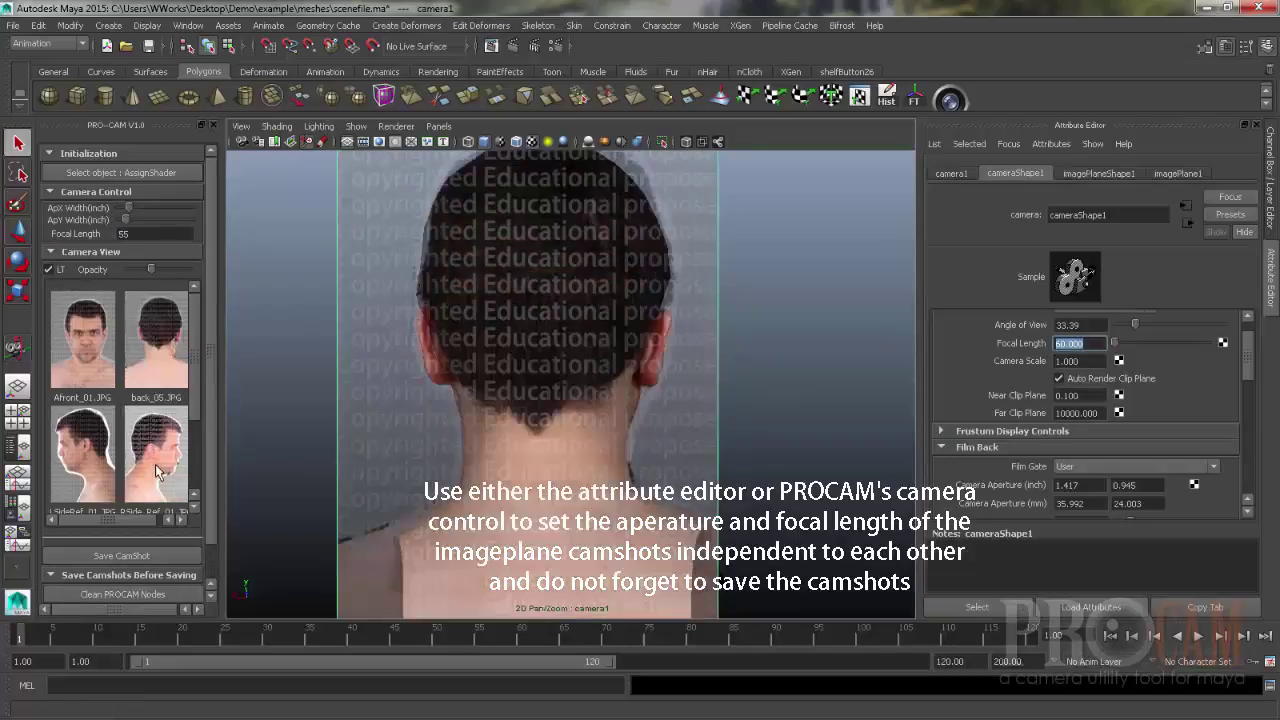
{"action": "left_click", "coordinate": [85, 452]}
{"action": "left_click", "coordinate": [107, 372]}
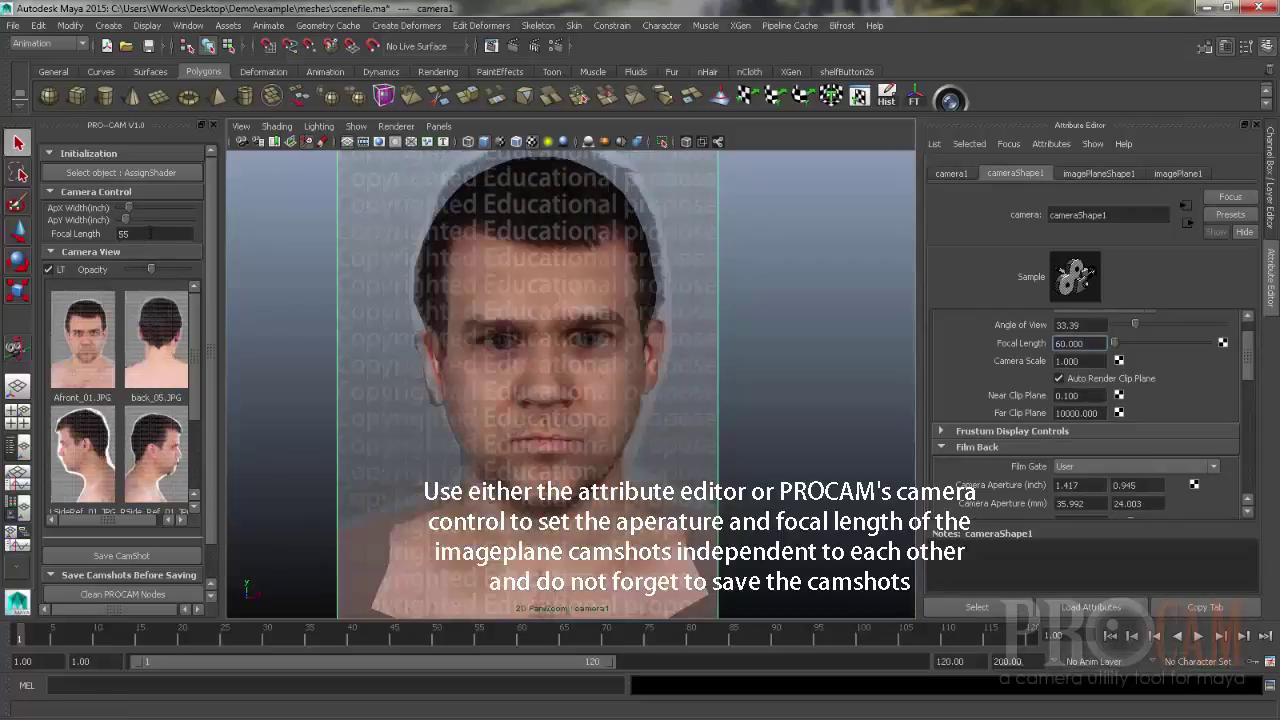
- Set the Afront_01.JPG camera's focal length to 50 in the ProCam camera controls
{"action": "double_click", "coordinate": [150, 233]}
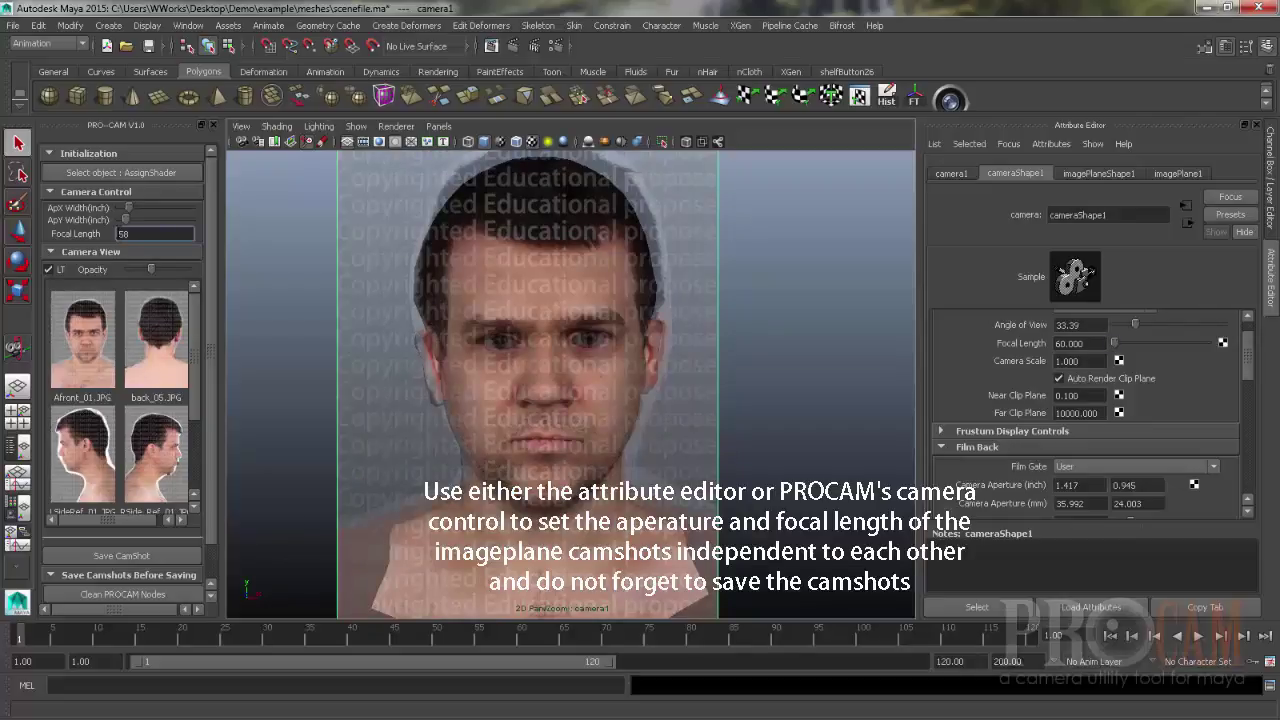
{"action": "type", "text": "50"}
{"action": "key", "text": "Return"}
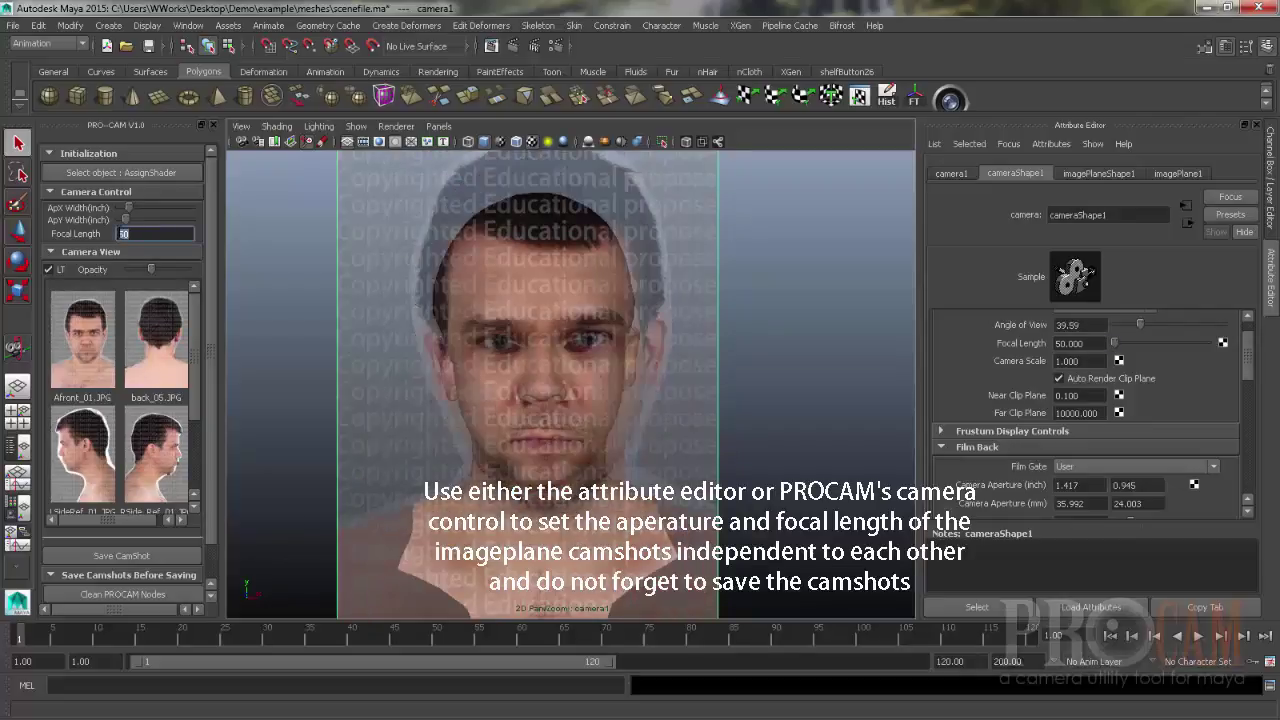
{"action": "double_click", "coordinate": [1062, 343]}
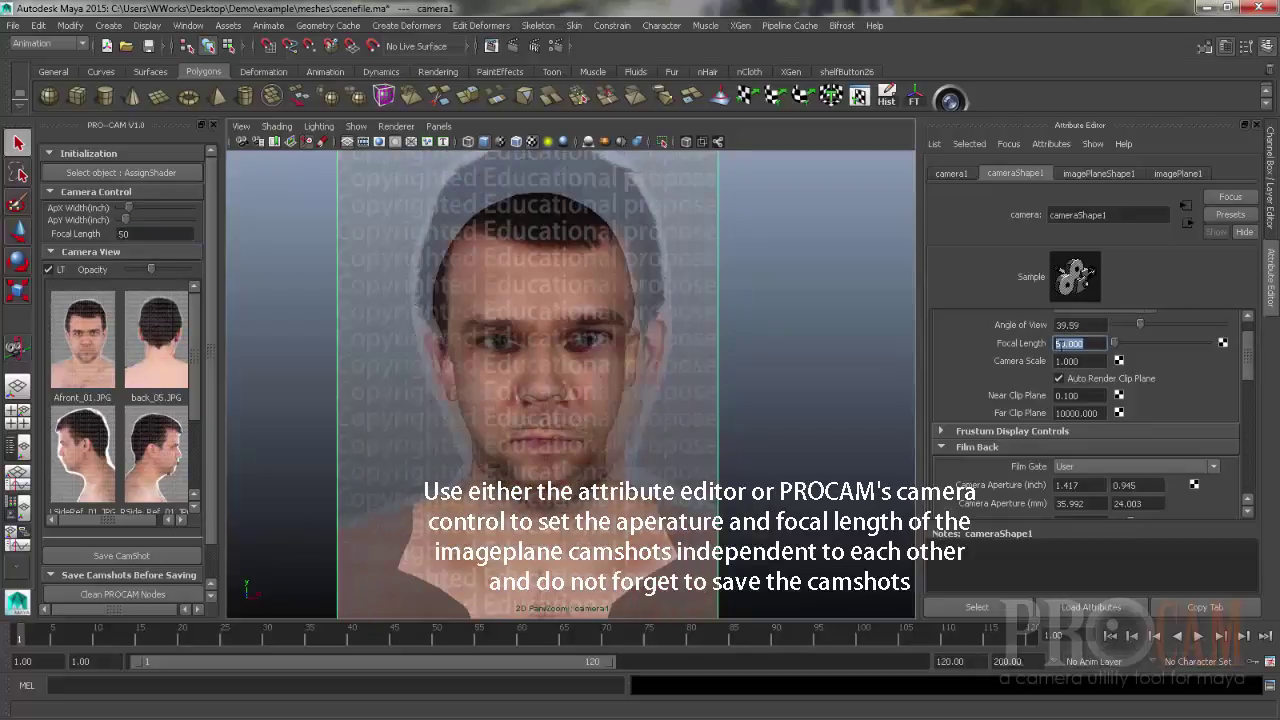
- Adjust the front camera's horizontal and vertical aperture in ProCam to about 2.865 by 1.517 inches
{"action": "left_click_drag", "start_coordinate": [137, 214], "coordinate": [140, 214]}
{"action": "scroll", "coordinate": [1240, 360], "scroll_direction": "down", "scroll_amount": 3}
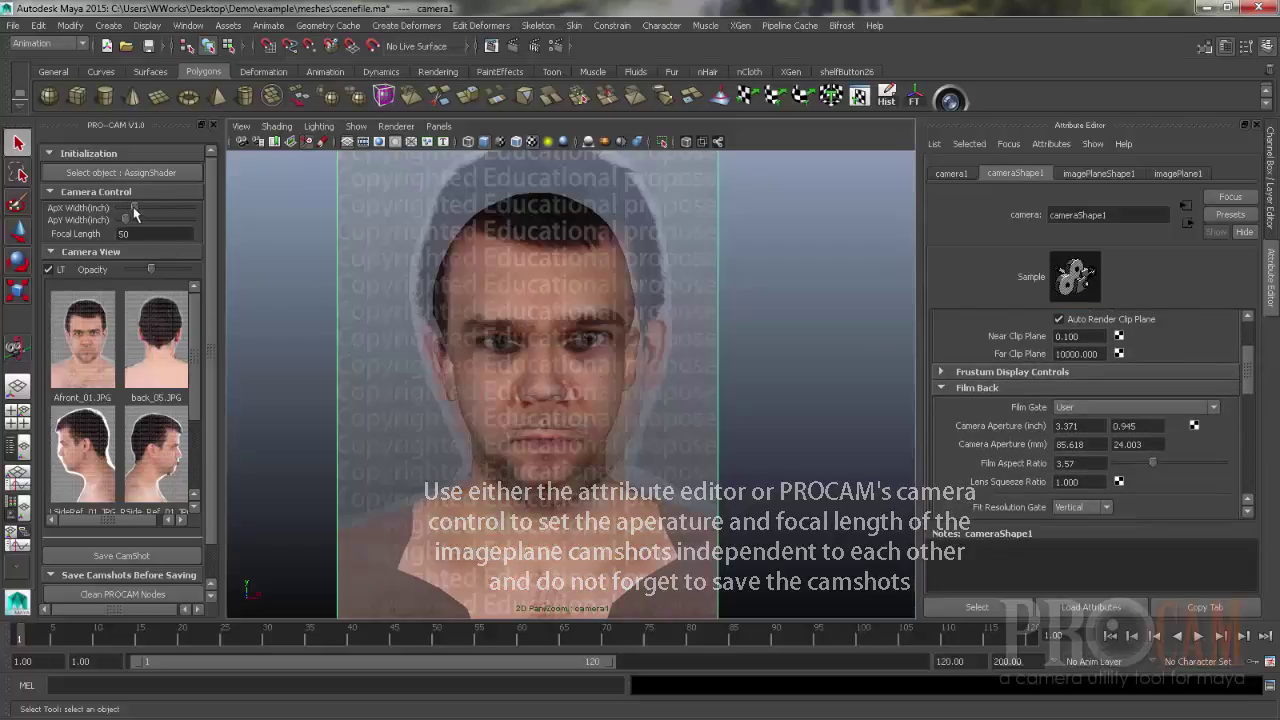
{"action": "left_click_drag", "start_coordinate": [134, 208], "coordinate": [126, 228]}
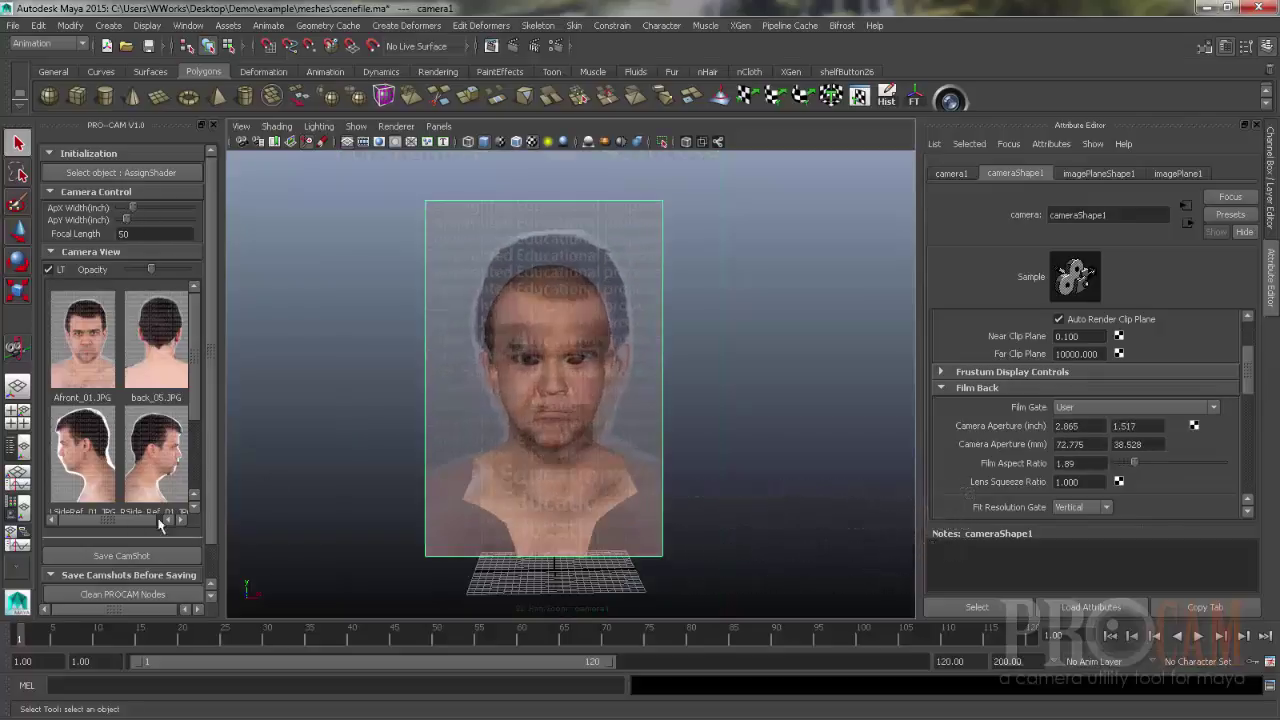
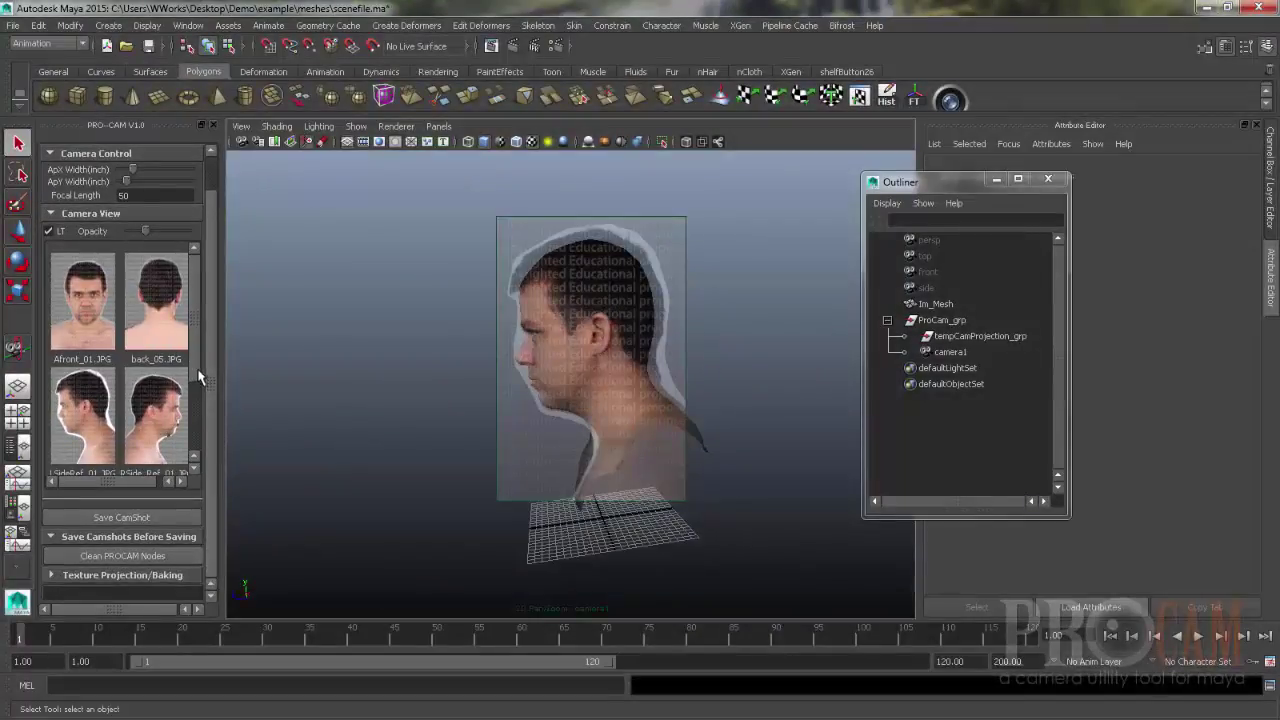
- Exit the camera look-through and store the selected Im_Mesh as the geometry for ProCam texture projection
{"action": "scroll", "coordinate": [71, 529], "scroll_direction": "down", "scroll_amount": 1}
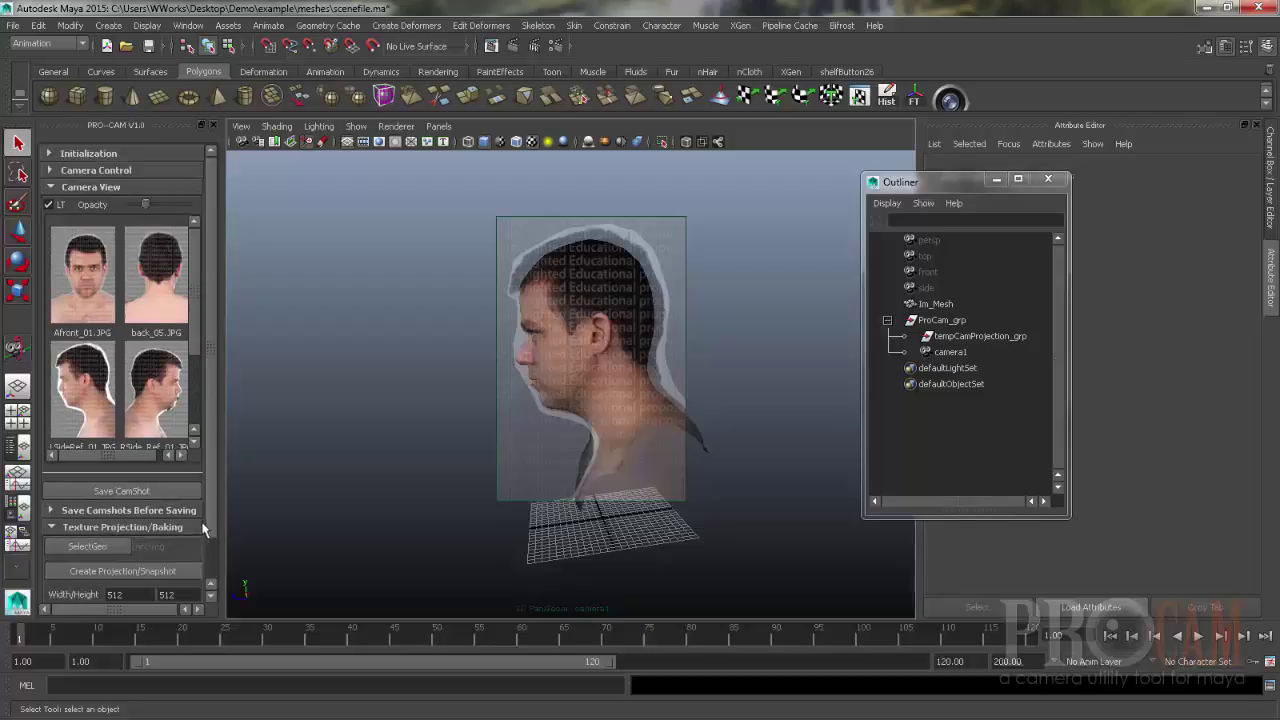
{"action": "scroll", "coordinate": [206, 540], "scroll_direction": "down", "scroll_amount": 2}
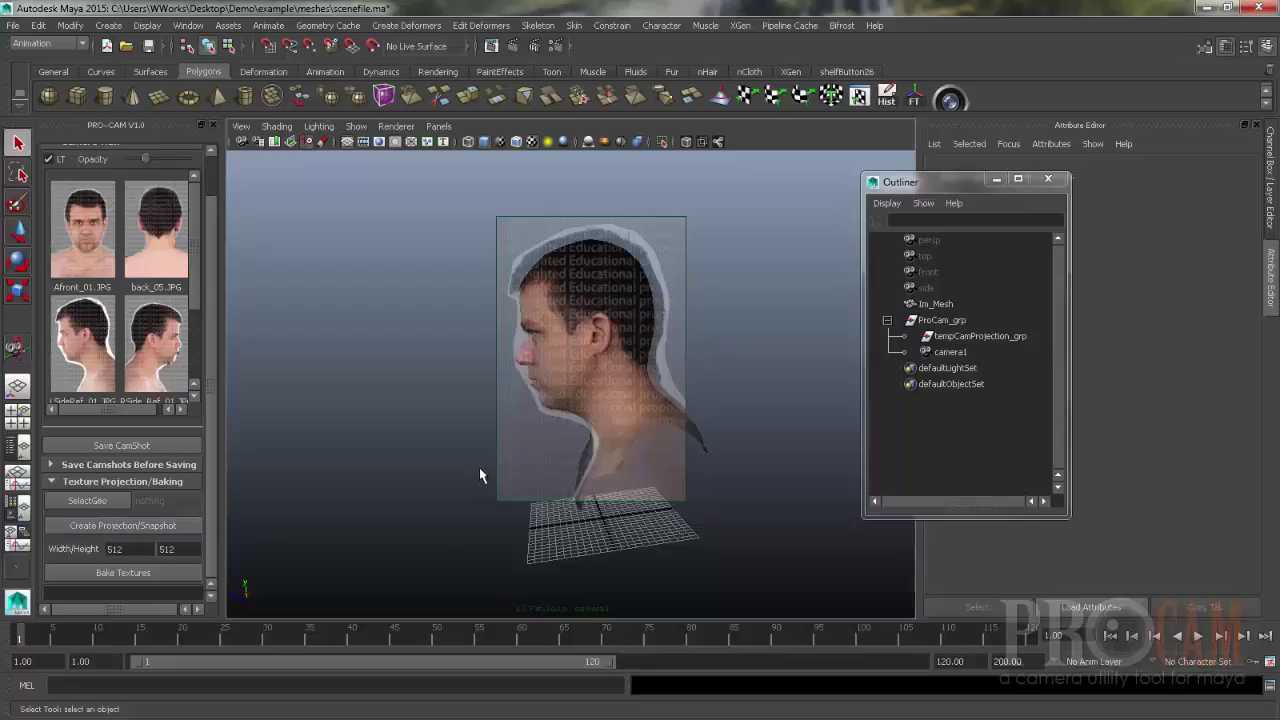
{"action": "left_click", "coordinate": [568, 410]}
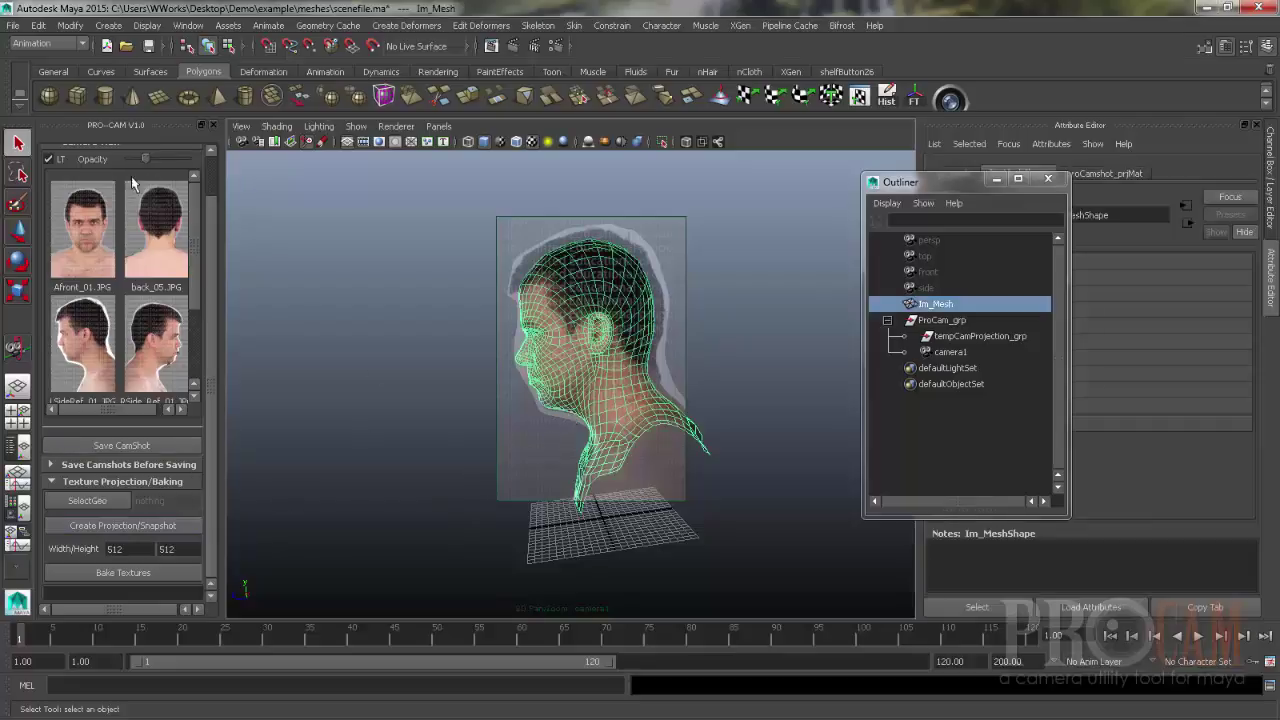
{"action": "left_click", "coordinate": [58, 162]}
{"action": "right_click_drag", "start_coordinate": [543, 323], "coordinate": [580, 440], "text": "alt"}
{"action": "left_click_drag", "start_coordinate": [580, 440], "coordinate": [543, 437], "text": "alt"}
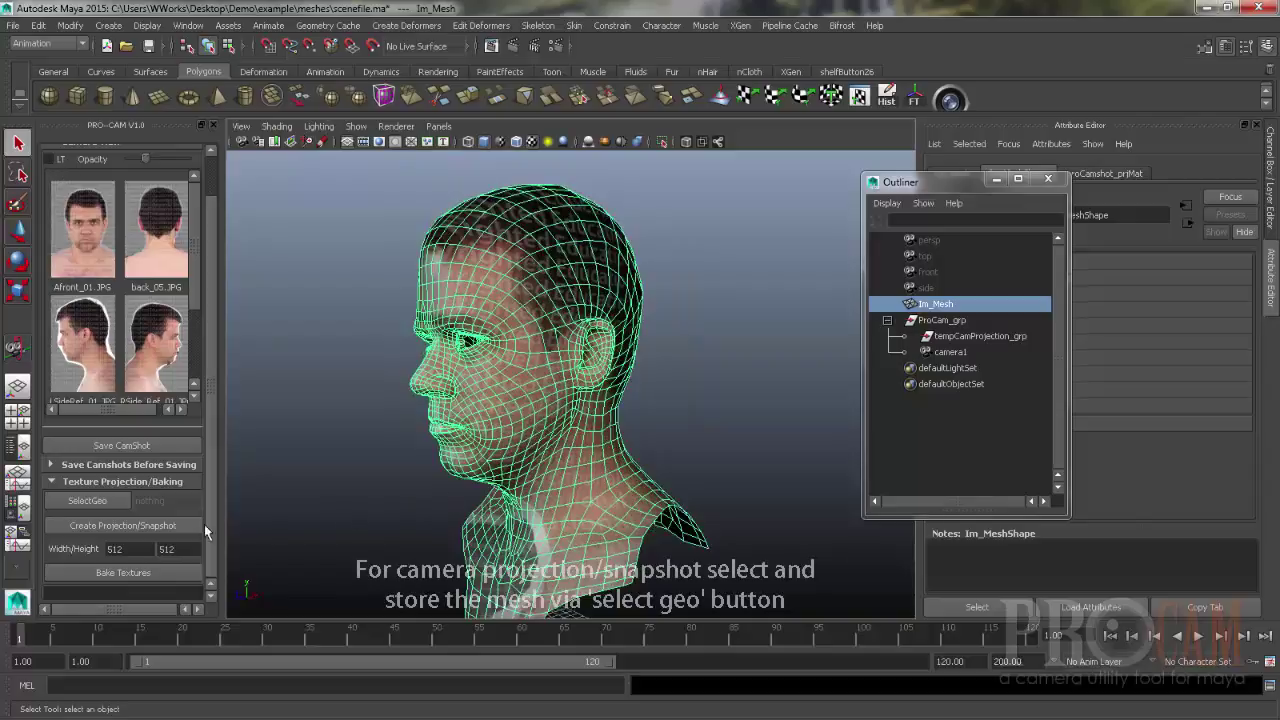
{"action": "left_click", "coordinate": [87, 501]}
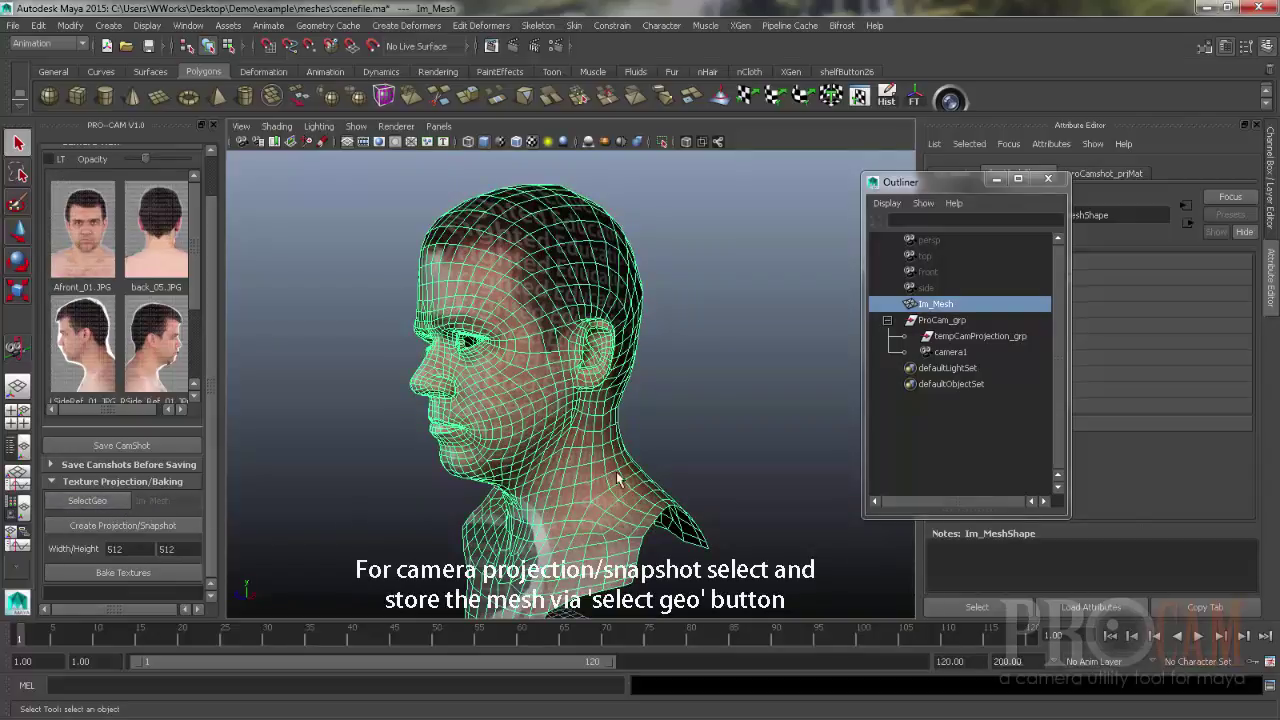
- Reselect and frame Im_Mesh in the perspective view, and switch the viewport to flat lighting
{"action": "left_click_drag", "start_coordinate": [618, 480], "coordinate": [588, 488], "text": "alt"}
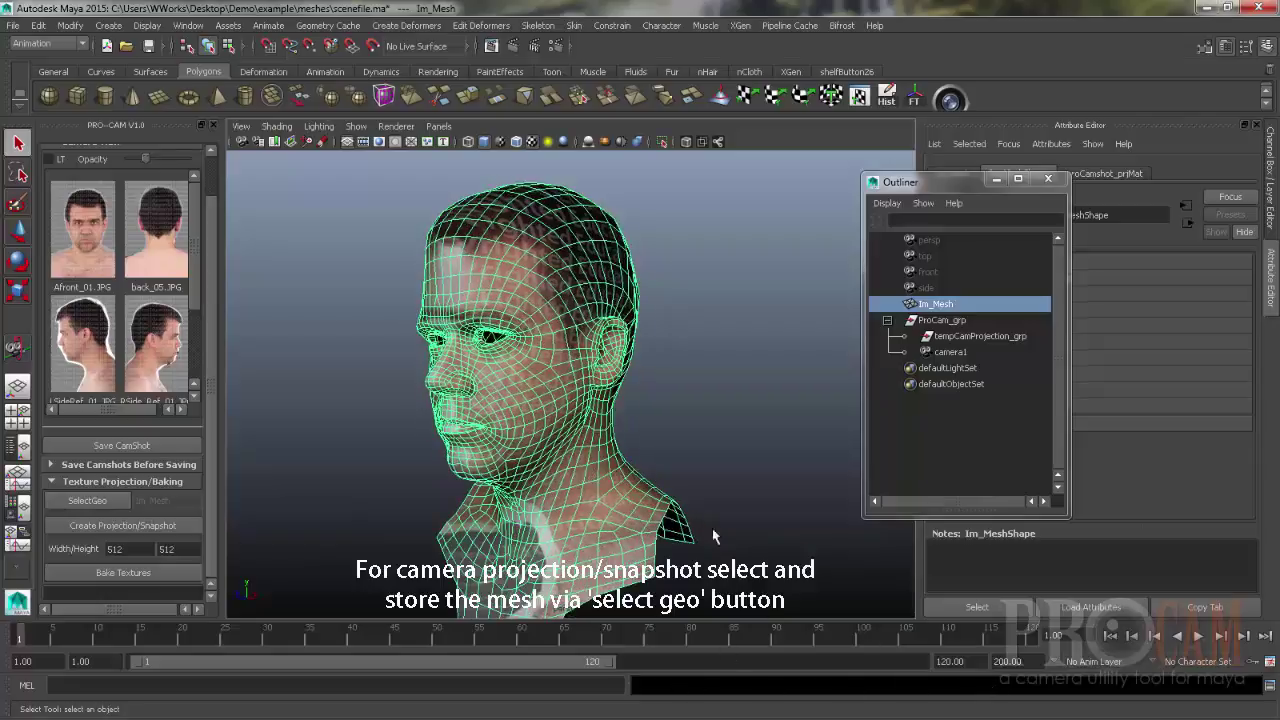
{"action": "left_click", "coordinate": [676, 410]}
{"action": "right_click_drag", "start_coordinate": [549, 412], "coordinate": [671, 406], "text": "alt"}
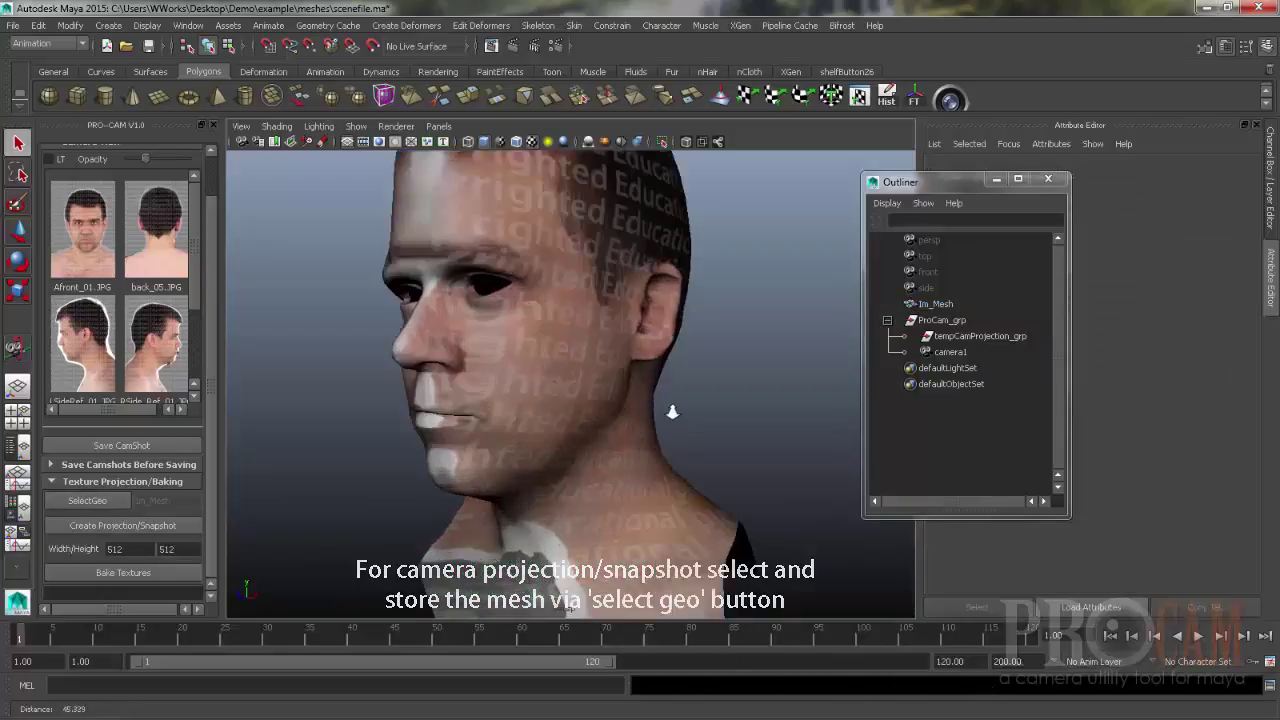
{"action": "left_click_drag", "start_coordinate": [671, 406], "coordinate": [488, 406], "text": "alt"}
{"action": "left_click", "coordinate": [488, 412]}
{"action": "key", "text": "f"}
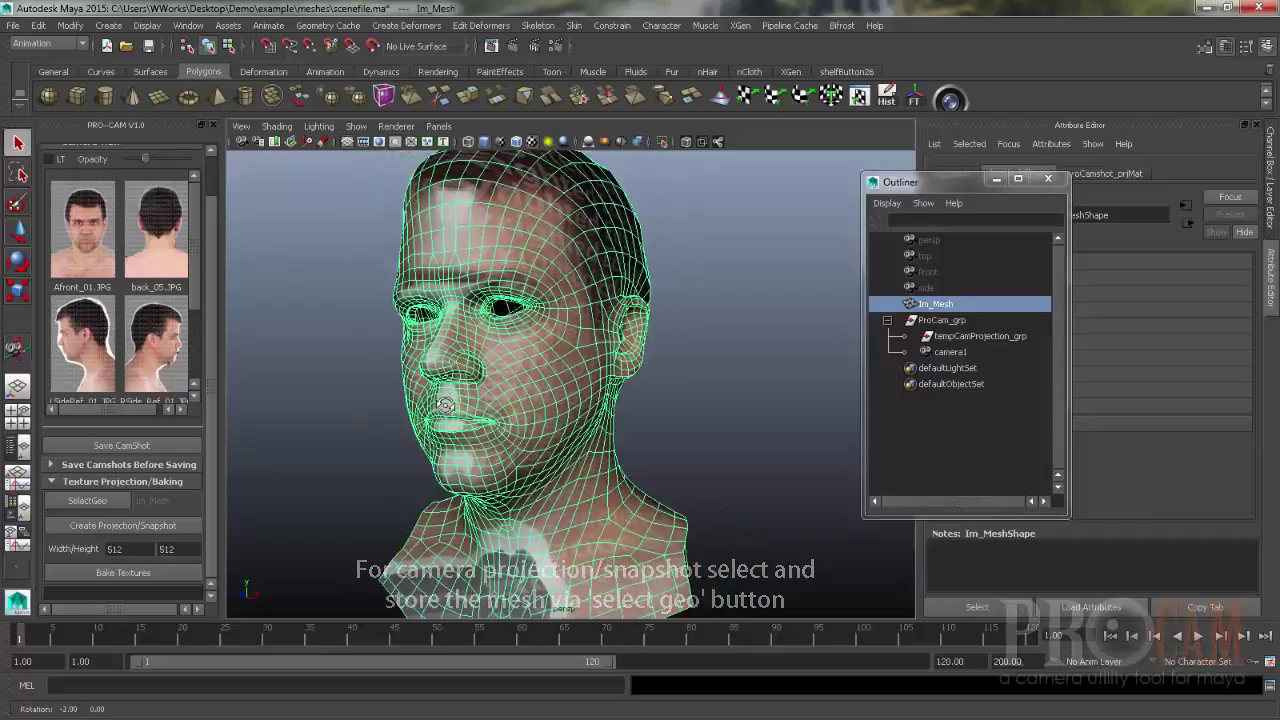
{"action": "left_click_drag", "start_coordinate": [546, 391], "coordinate": [654, 382], "text": "alt"}
{"action": "left_click", "coordinate": [320, 127]}
{"action": "left_click", "coordinate": [340, 195]}
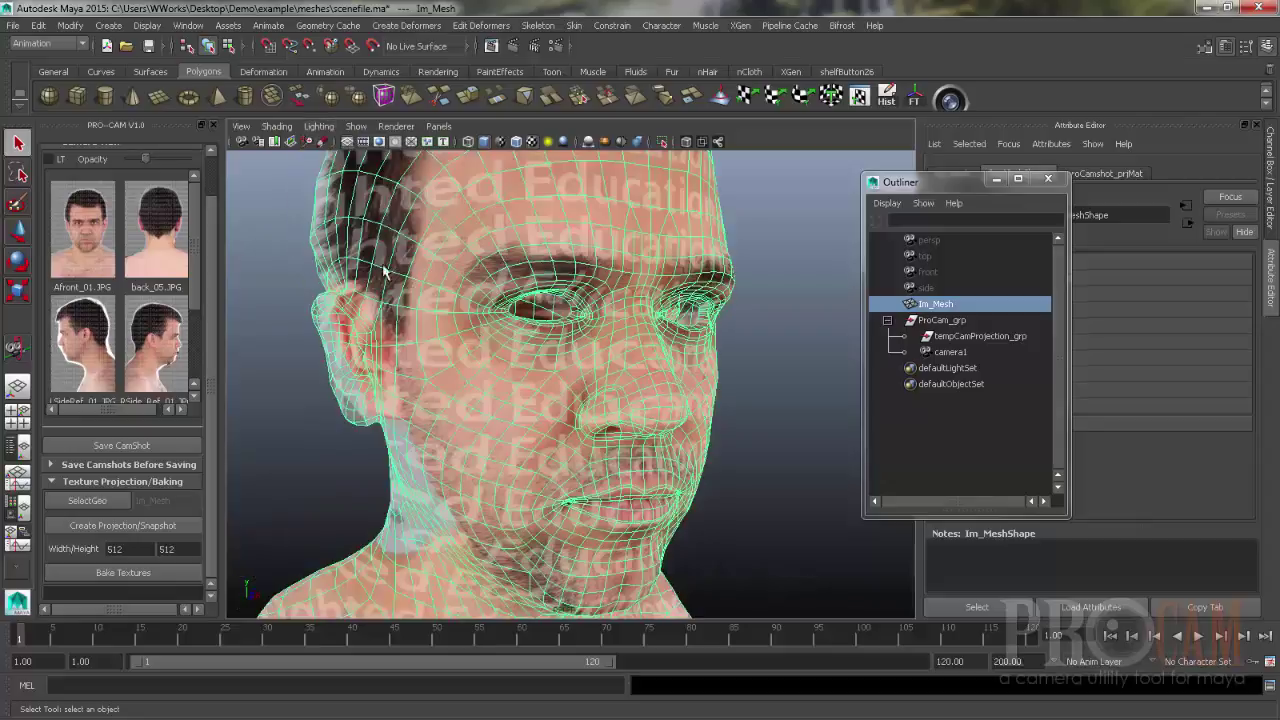
- Examine the projected photo texture up close along the cheek and side of the face
{"action": "left_click_drag", "start_coordinate": [498, 358], "coordinate": [523, 376], "text": "alt"}
{"action": "right_click_drag", "start_coordinate": [523, 376], "coordinate": [542, 410], "text": "alt"}
{"action": "middle_click_drag", "start_coordinate": [542, 410], "coordinate": [516, 341], "text": "alt"}
{"action": "left_click_drag", "start_coordinate": [516, 348], "coordinate": [446, 390], "text": "alt"}
{"action": "right_click_drag", "start_coordinate": [560, 405], "coordinate": [677, 417], "text": "alt"}
{"action": "middle_click_drag", "start_coordinate": [677, 417], "coordinate": [625, 369], "text": "alt"}
{"action": "mouse_move", "coordinate": [625, 369]}
{"action": "right_mouse_down", "text": "alt"}
{"action": "mouse_move", "coordinate": [745, 362]}
{"action": "mouse_move", "coordinate": [456, 363]}
{"action": "mouse_move", "coordinate": [622, 365]}
{"action": "right_mouse_up", "text": "alt"}
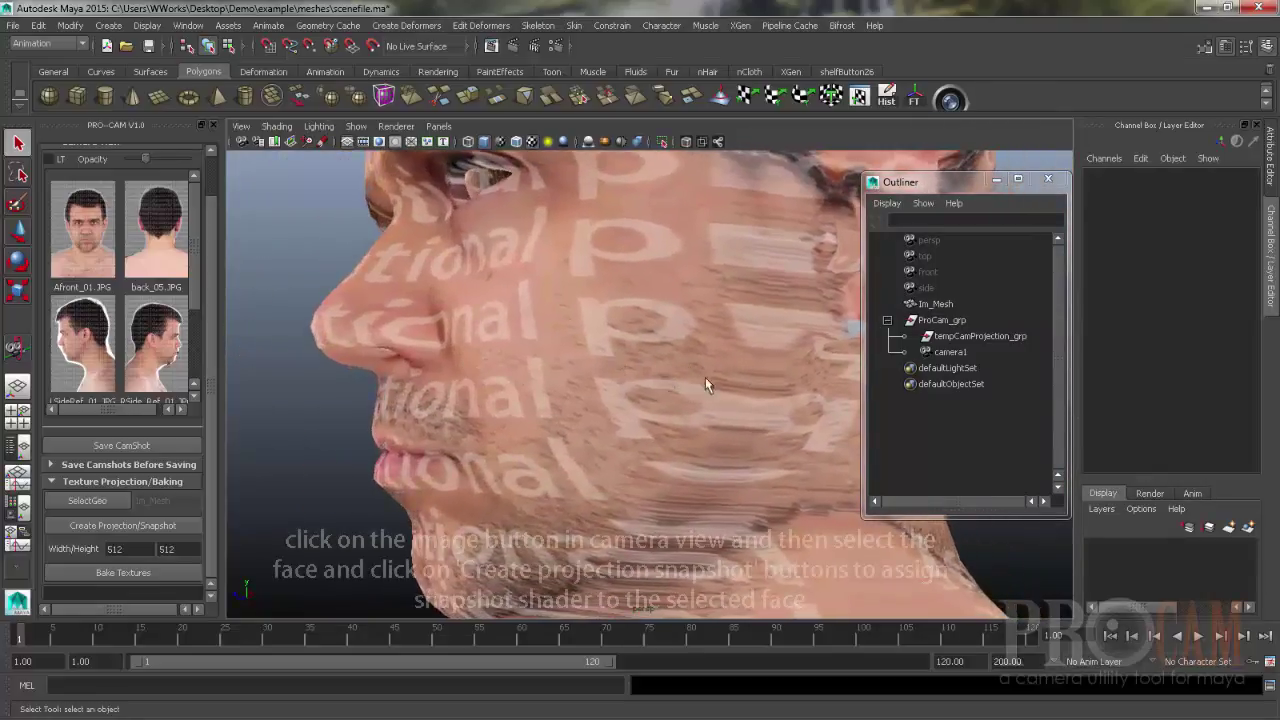
- Select Im_Mesh and examine its projected texture around the nose, mouth and cheek from several angles
{"action": "left_click", "coordinate": [737, 370]}
{"action": "middle_click_drag", "start_coordinate": [601, 393], "coordinate": [701, 418], "text": "alt"}
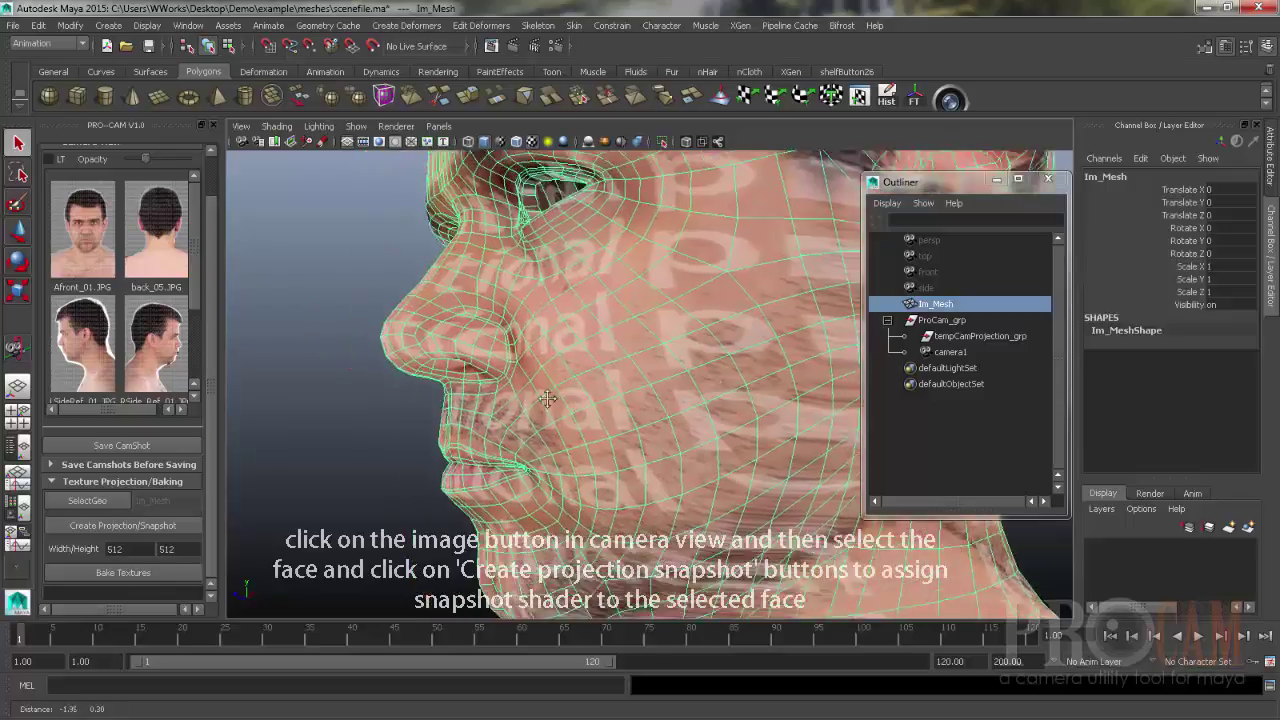
{"action": "right_click_drag", "start_coordinate": [701, 418], "coordinate": [830, 418], "text": "alt"}
{"action": "left_click_drag", "start_coordinate": [350, 366], "coordinate": [531, 374], "text": "alt"}
{"action": "right_click_drag", "start_coordinate": [531, 374], "coordinate": [406, 377], "text": "alt"}
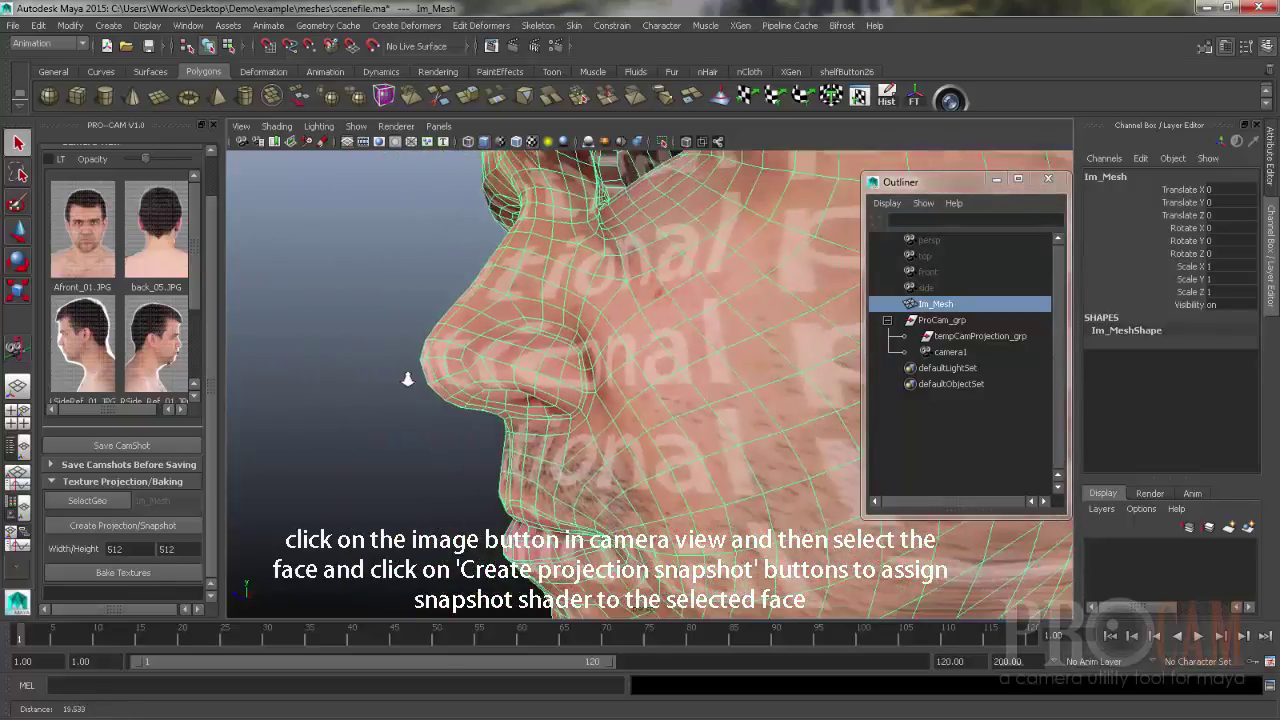
{"action": "left_click_drag", "start_coordinate": [540, 385], "coordinate": [601, 393], "text": "alt"}
{"action": "right_click_drag", "start_coordinate": [600, 393], "coordinate": [523, 374], "text": "alt"}
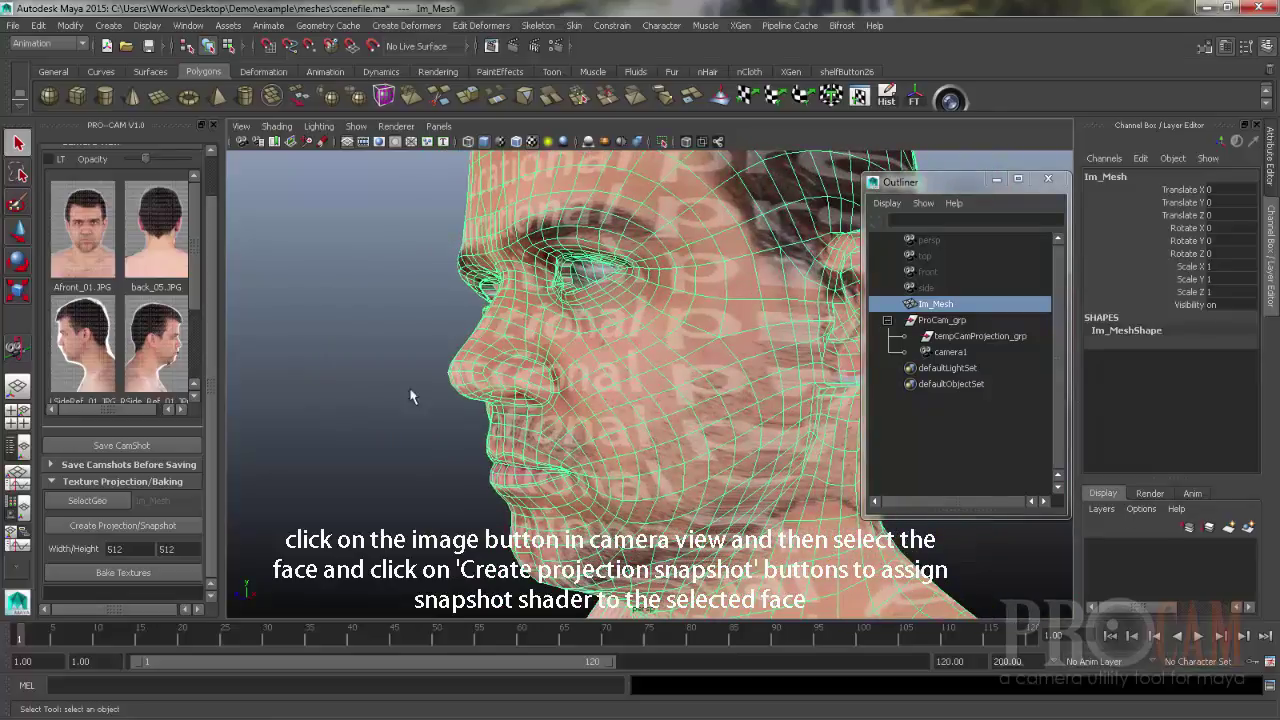
{"action": "left_click_drag", "start_coordinate": [196, 300], "coordinate": [193, 354]}
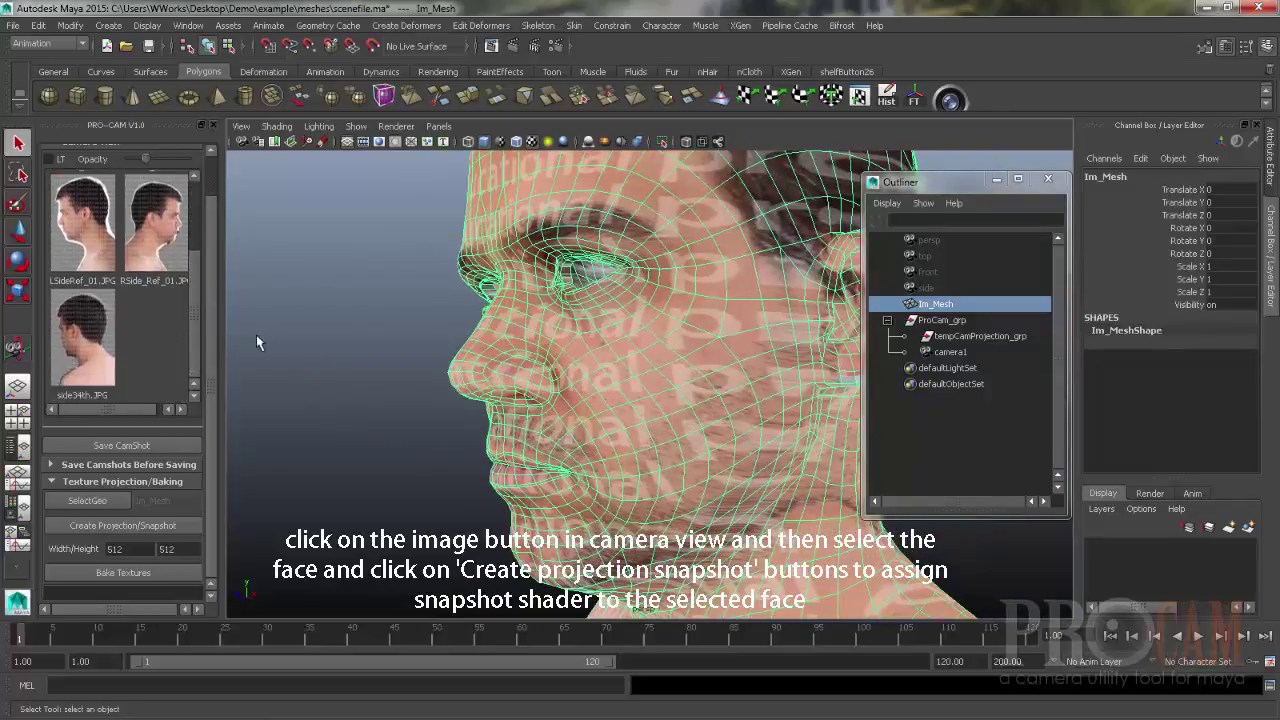
{"action": "right_click_drag", "start_coordinate": [519, 403], "coordinate": [609, 427], "text": "alt"}
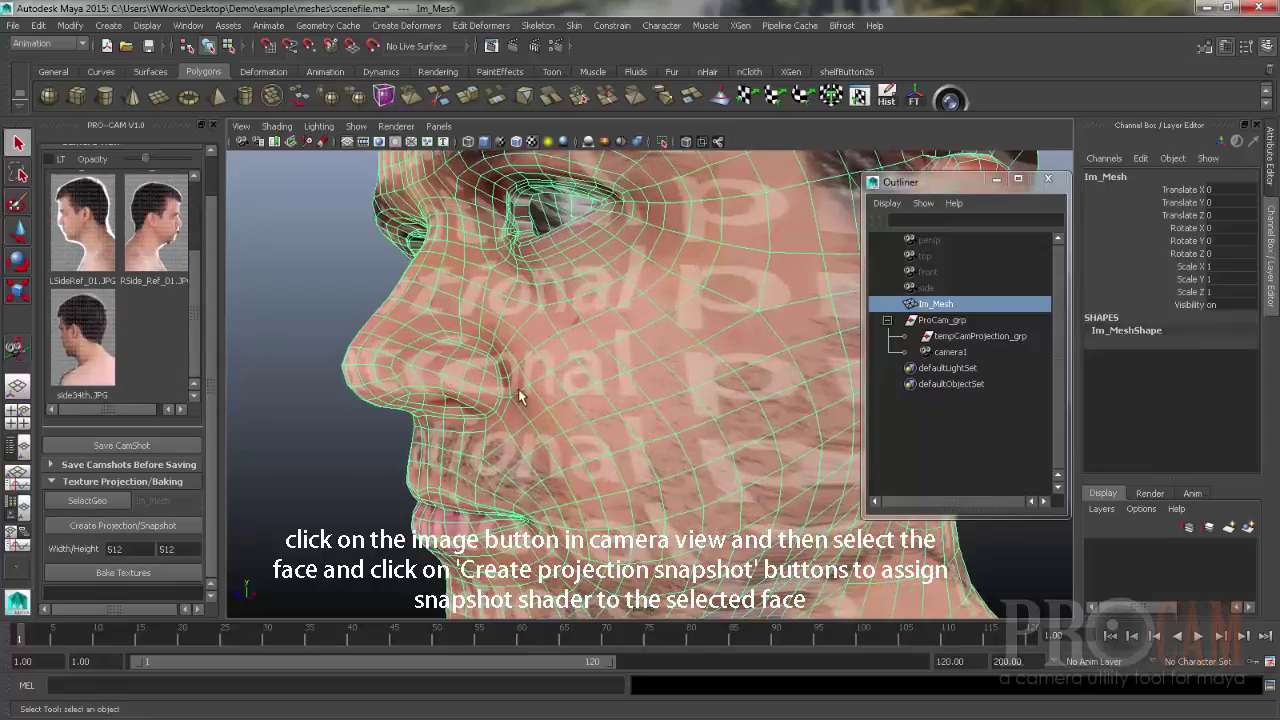
{"action": "left_click_drag", "start_coordinate": [470, 367], "coordinate": [703, 394], "text": "alt"}
{"action": "right_click_drag", "start_coordinate": [703, 394], "coordinate": [611, 309], "text": "alt"}
- Switch Im_Mesh to face selection, select the faces across the front of the face, and shade the mesh without textures
{"action": "right_click_drag", "start_coordinate": [605, 257], "coordinate": [606, 316]}
{"action": "left_click_drag", "start_coordinate": [551, 340], "coordinate": [543, 508], "text": "alt"}
{"action": "key", "text": "b"}
{"action": "key", "text": "5"}
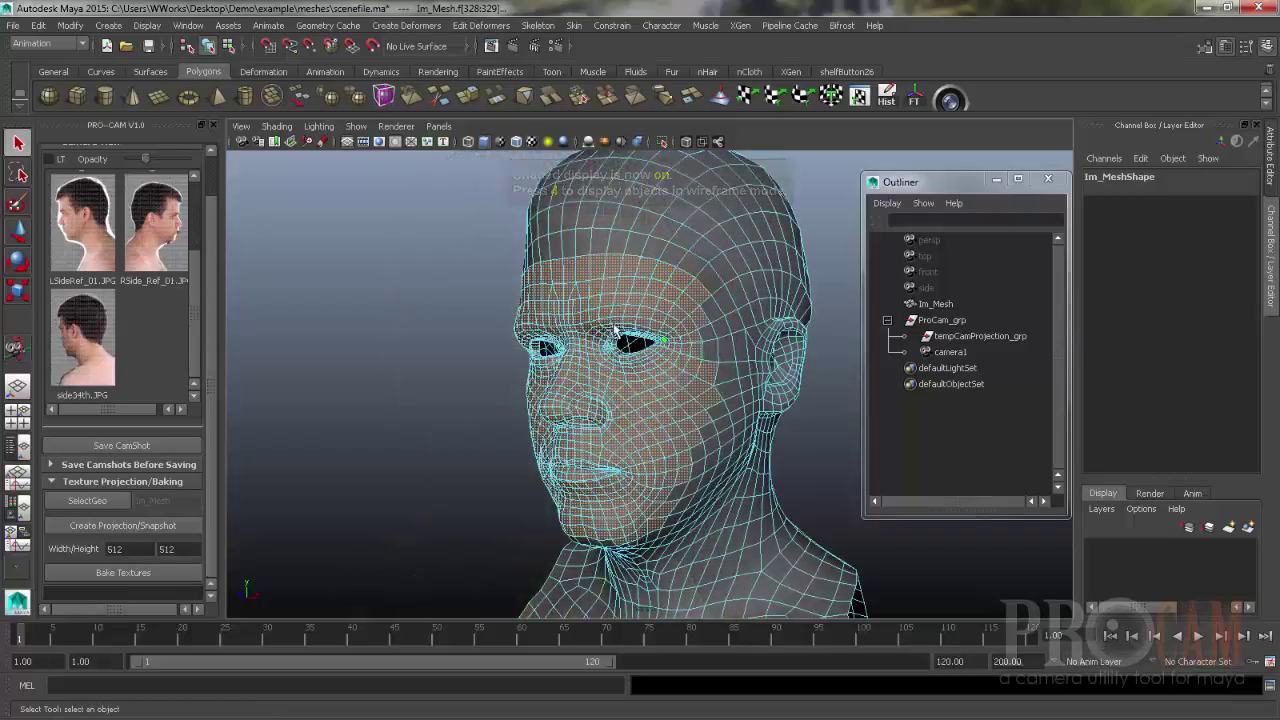
- Extend the face selection further up the forehead on both sides
{"action": "mouse_move", "coordinate": [686, 262]}
{"action": "left_mouse_down", "text": "alt"}
{"action": "mouse_move", "coordinate": [687, 275]}
{"action": "mouse_move", "coordinate": [620, 280]}
{"action": "mouse_move", "coordinate": [535, 258]}
{"action": "left_mouse_up", "text": "alt"}
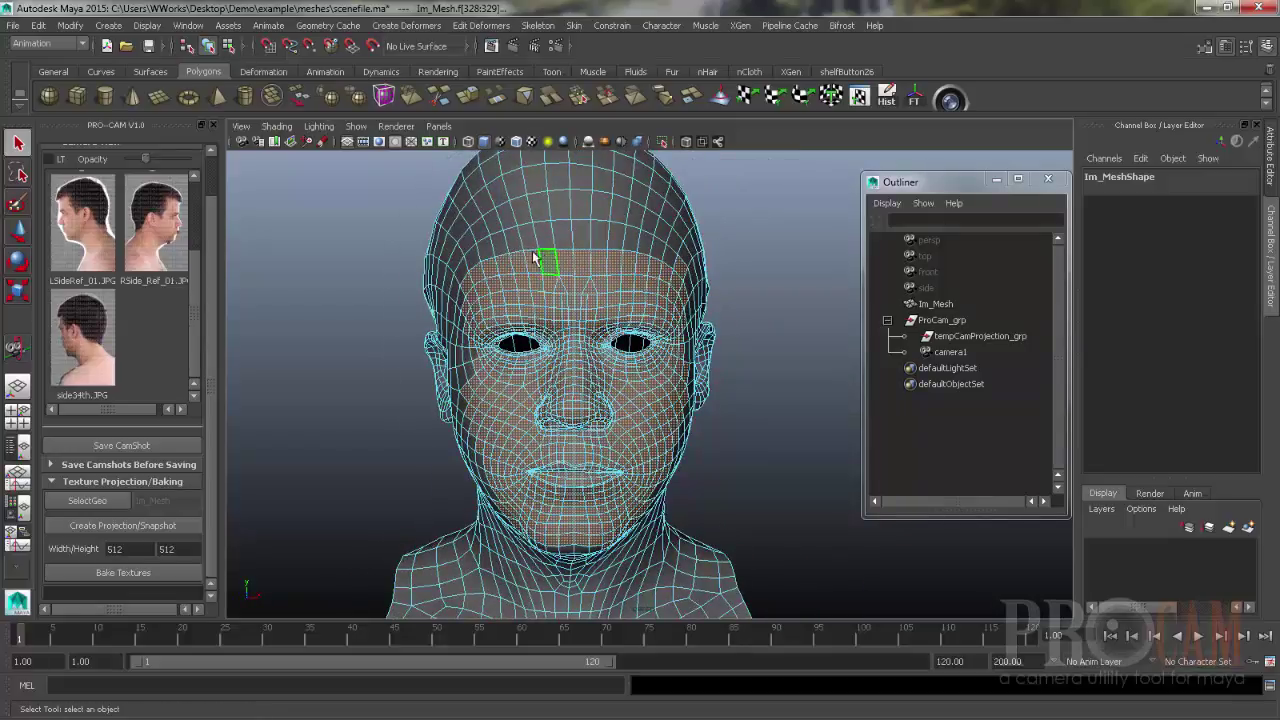
{"action": "double_click", "coordinate": [463, 273], "text": "shift"}
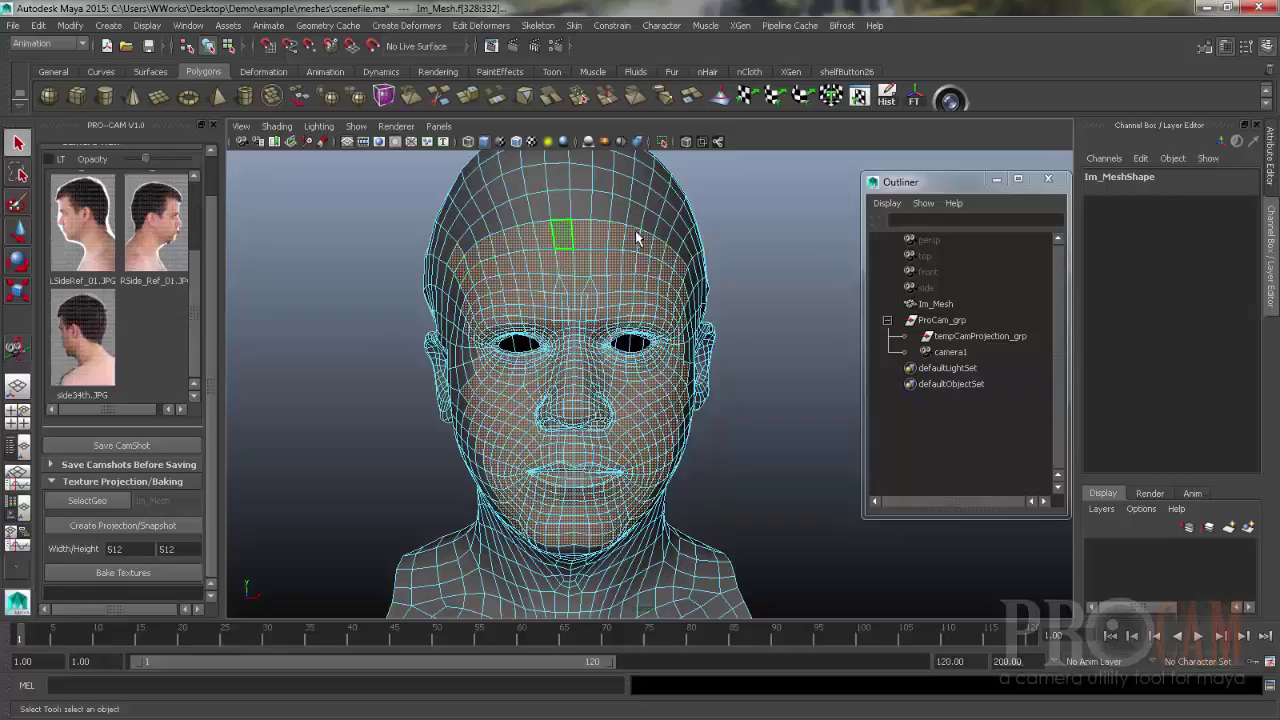
{"action": "left_click_drag", "start_coordinate": [745, 258], "coordinate": [695, 256], "text": "alt"}
{"action": "double_click", "coordinate": [697, 258], "text": "shift"}
- Refine the face selection along the temples, cheeks, jawline and underside of the chin
{"action": "left_click_drag", "start_coordinate": [734, 298], "coordinate": [686, 300], "text": "alt"}
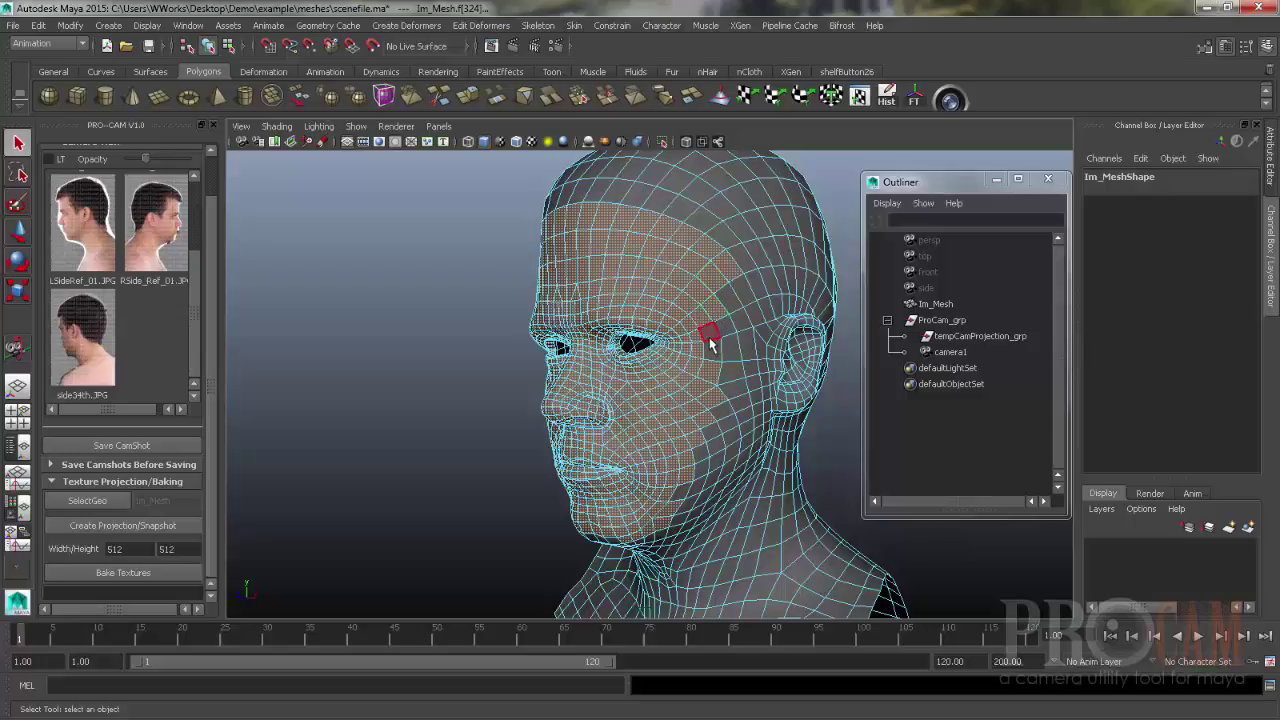
{"action": "left_click_drag", "start_coordinate": [700, 391], "coordinate": [724, 308], "text": "alt"}
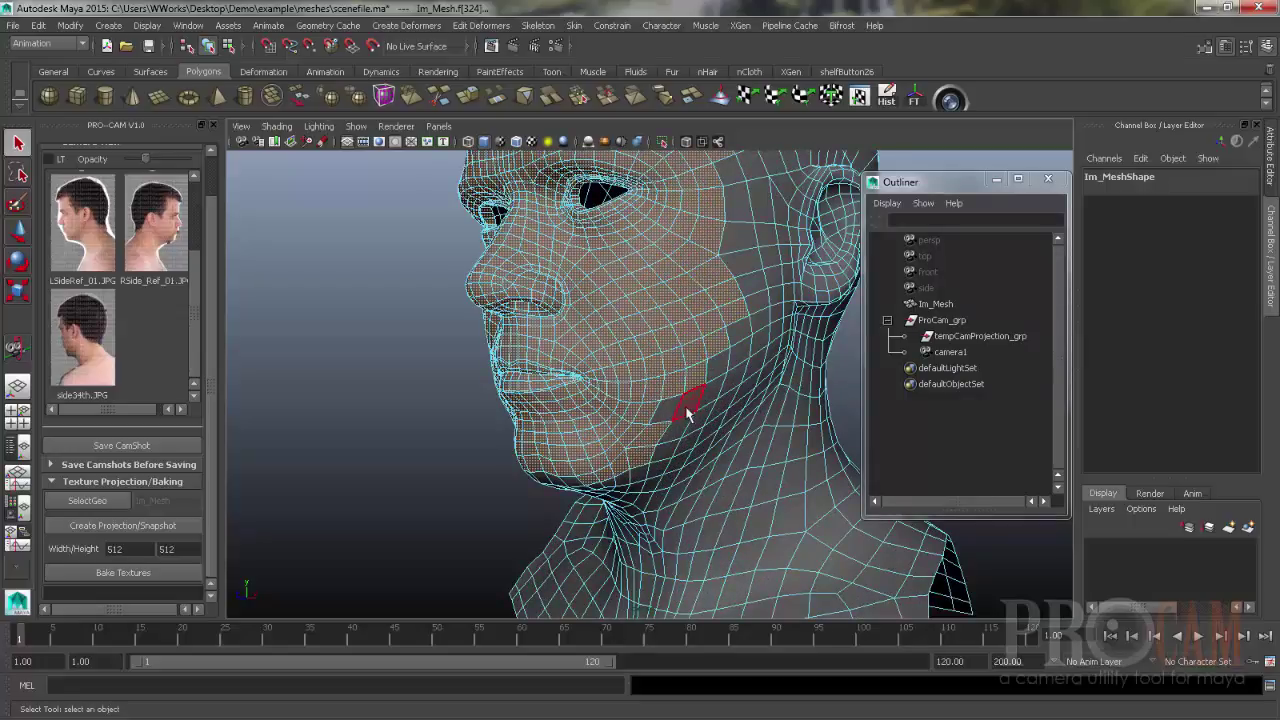
{"action": "left_click_drag", "start_coordinate": [603, 440], "coordinate": [623, 400], "text": "alt"}
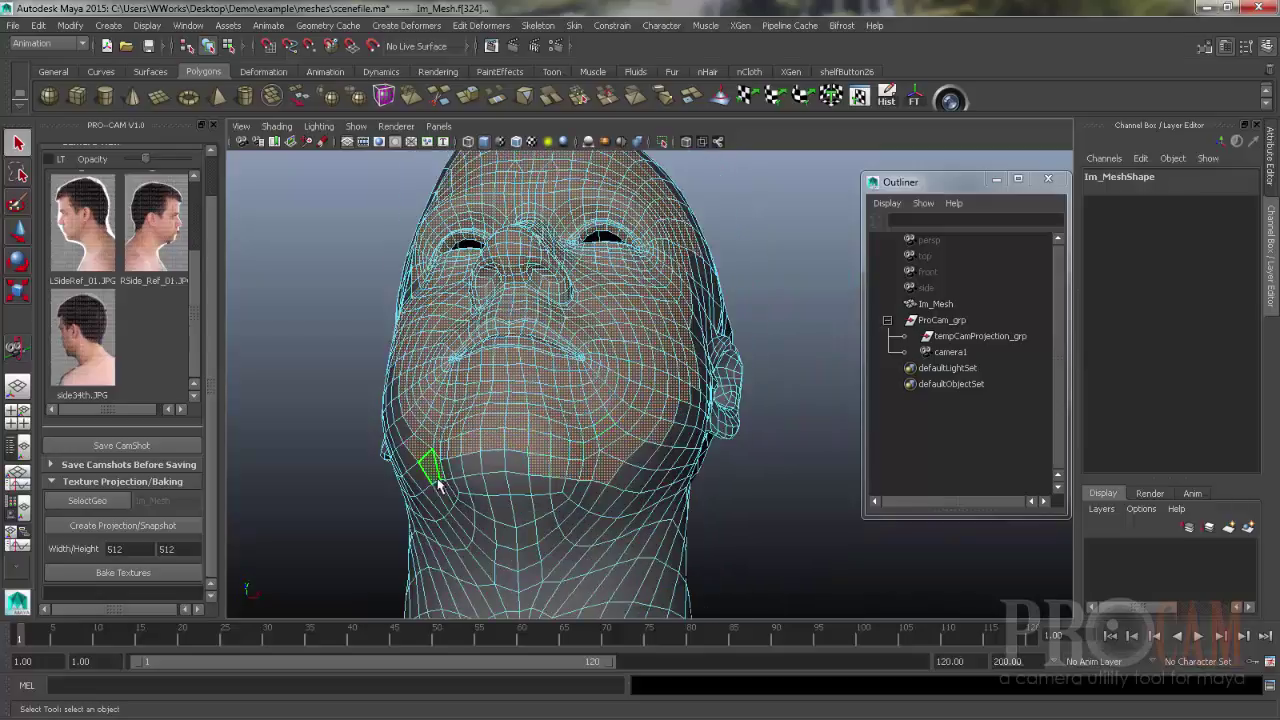
{"action": "mouse_move", "coordinate": [445, 478]}
{"action": "left_mouse_down", "text": "alt"}
{"action": "mouse_move", "coordinate": [588, 406]}
{"action": "mouse_move", "coordinate": [574, 420]}
{"action": "mouse_move", "coordinate": [632, 459]}
{"action": "mouse_move", "coordinate": [610, 412]}
{"action": "mouse_move", "coordinate": [469, 424]}
{"action": "left_mouse_up", "text": "alt"}
- Restore textured shading, create a ProCam projection snapshot for the selected front faces, and return to object mode
{"action": "key", "text": "6"}
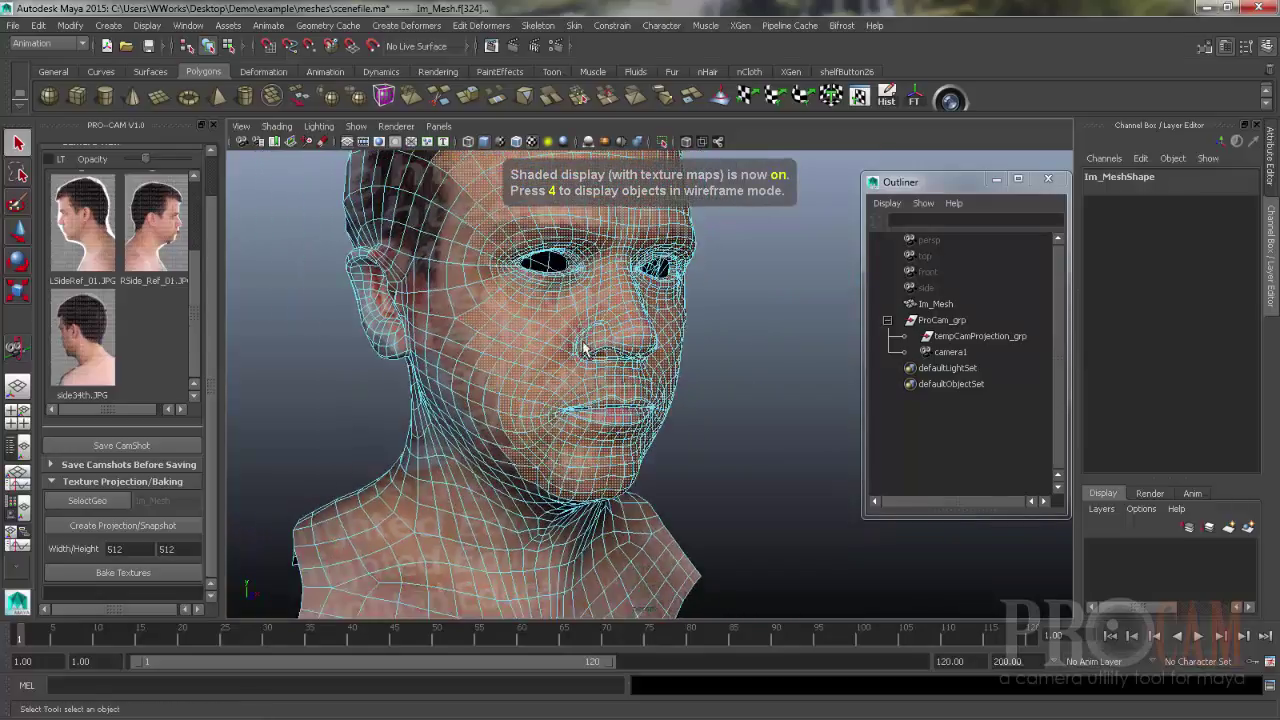
{"action": "left_click", "coordinate": [152, 531]}
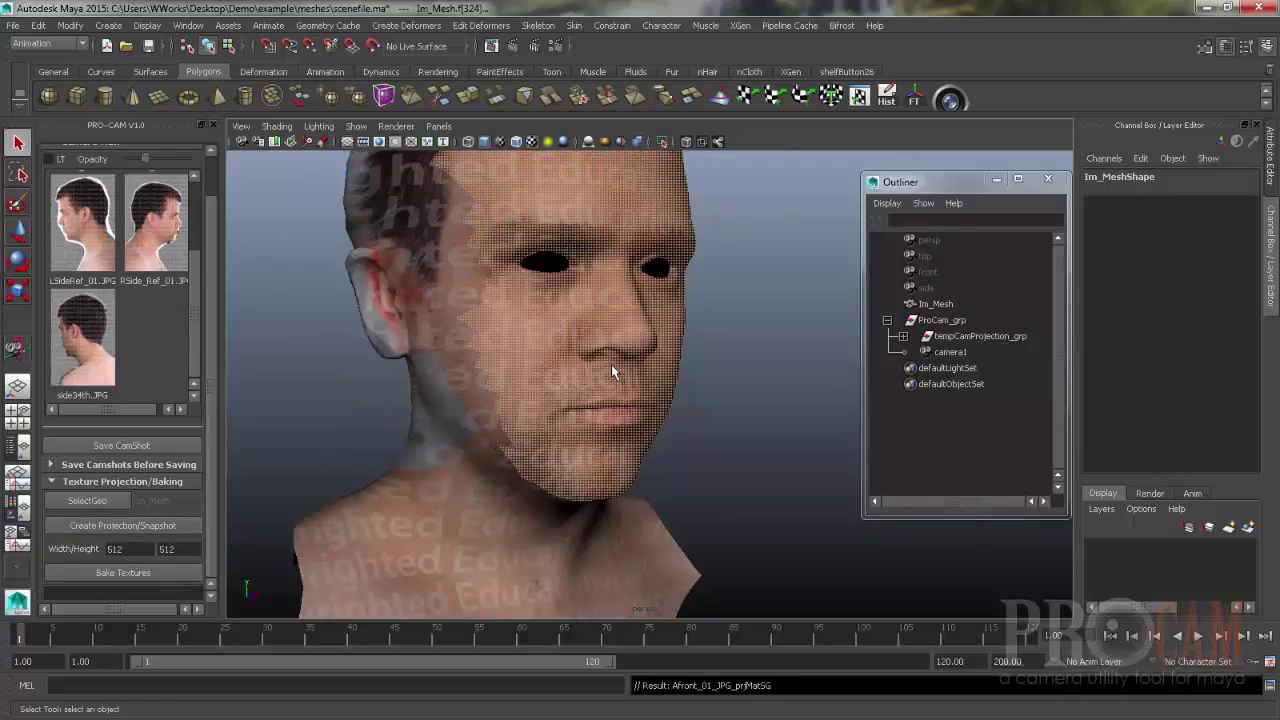
{"action": "left_click_drag", "start_coordinate": [612, 370], "coordinate": [552, 378], "text": "alt"}
{"action": "left_click_drag", "start_coordinate": [582, 423], "coordinate": [533, 298], "text": "alt"}
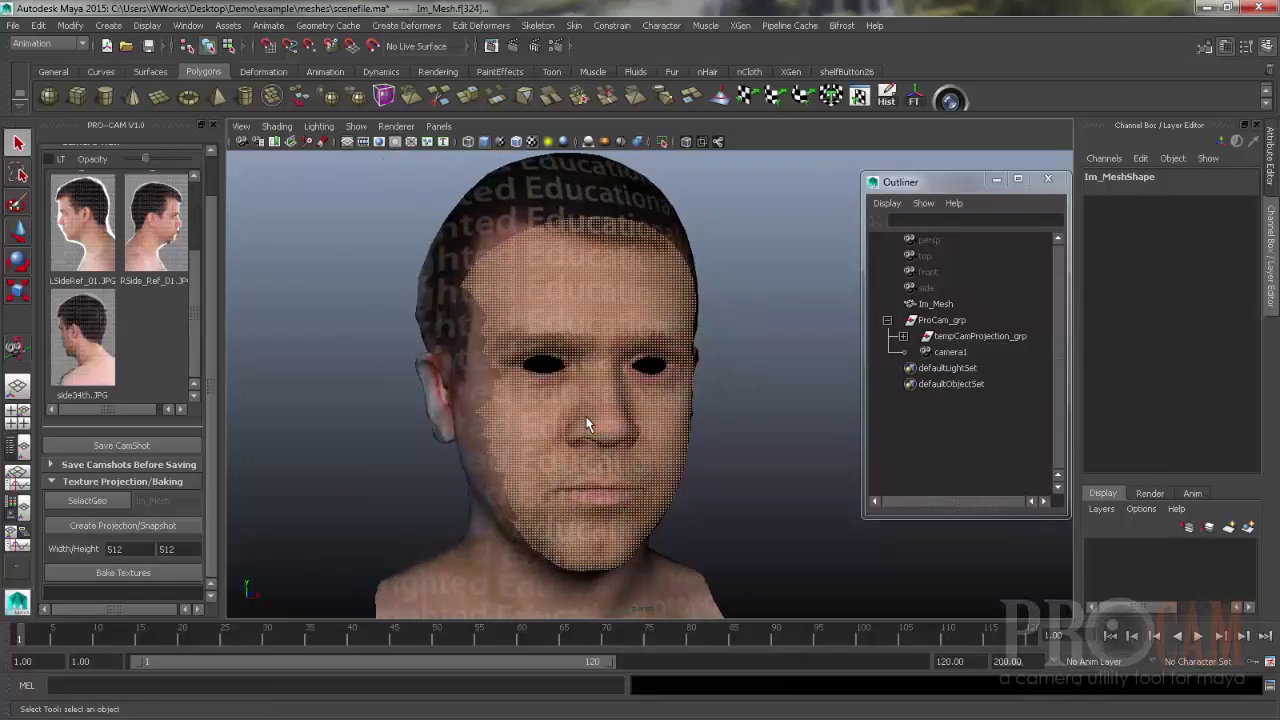
{"action": "right_click_drag", "start_coordinate": [598, 403], "coordinate": [660, 320]}
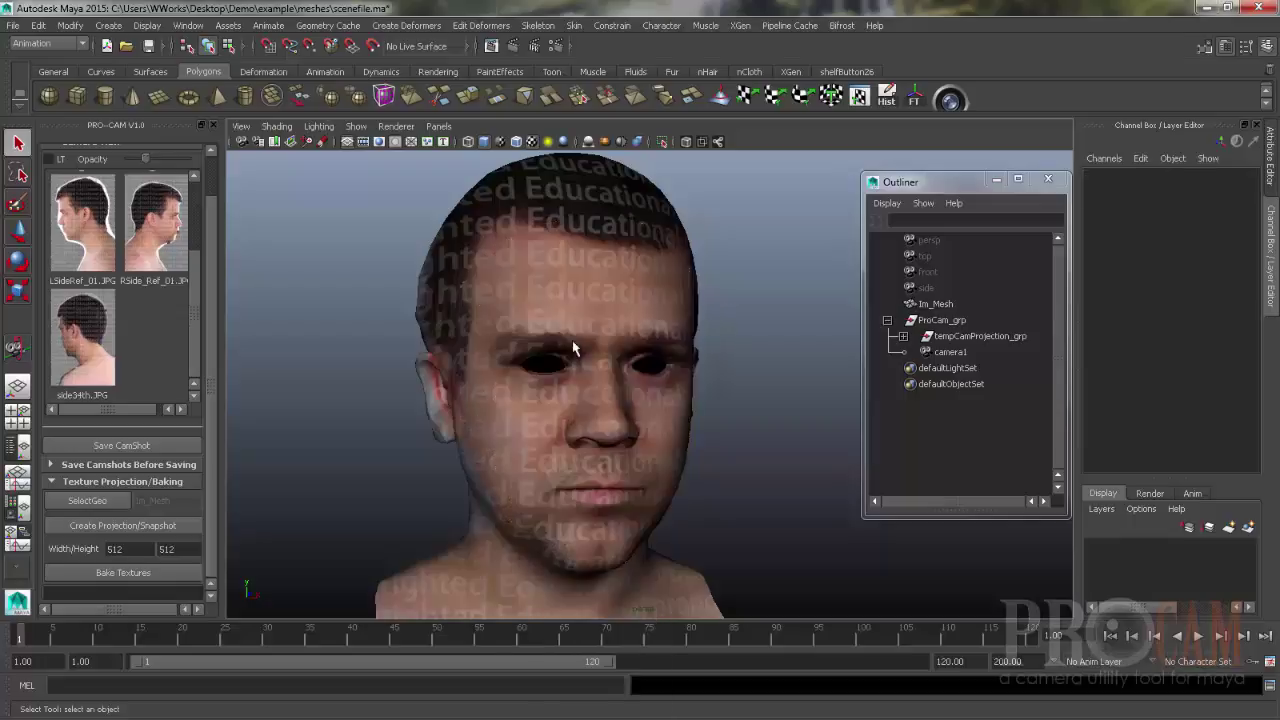
- Select Im_Mesh, open Hypershade, and graph the input and output connections of the Afront_01_JPG_prjMat material
{"action": "middle_click_drag", "start_coordinate": [574, 448], "coordinate": [582, 388], "text": "alt"}
{"action": "right_click_drag", "start_coordinate": [582, 388], "coordinate": [609, 381], "text": "alt"}
{"action": "left_click", "coordinate": [609, 381]}
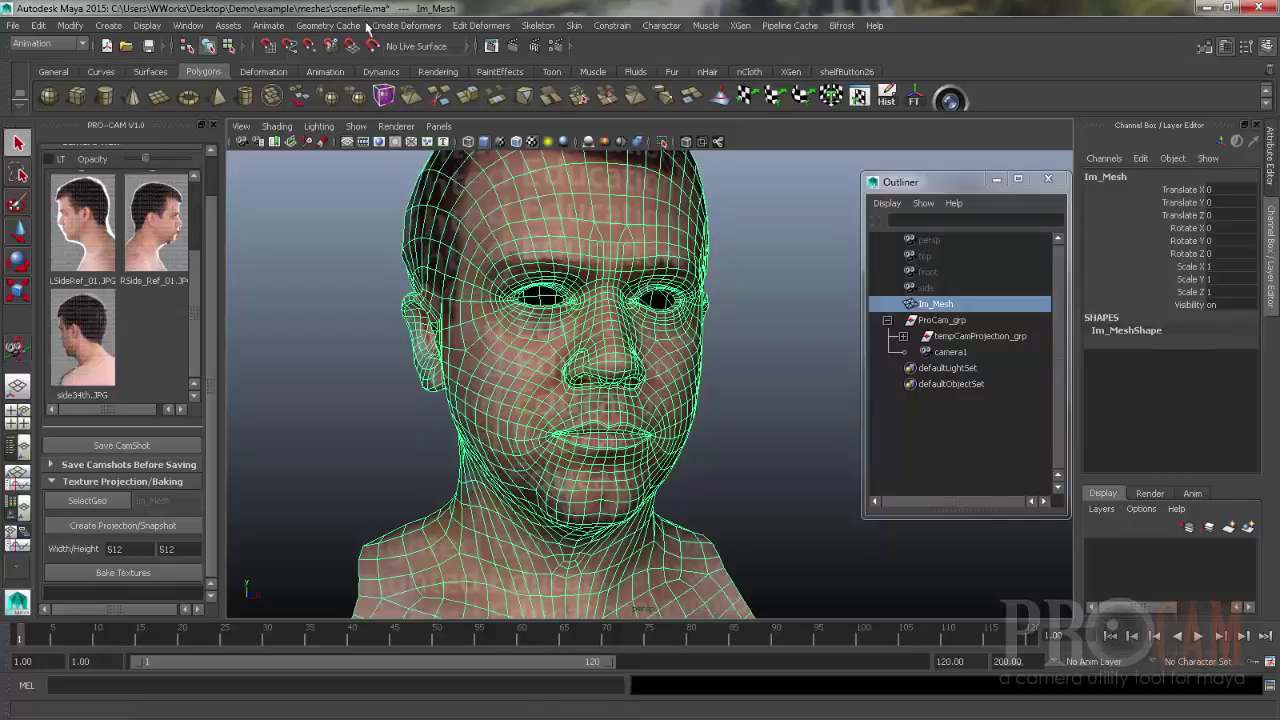
{"action": "left_click", "coordinate": [204, 27]}
{"action": "mouse_move", "coordinate": [221, 64]}
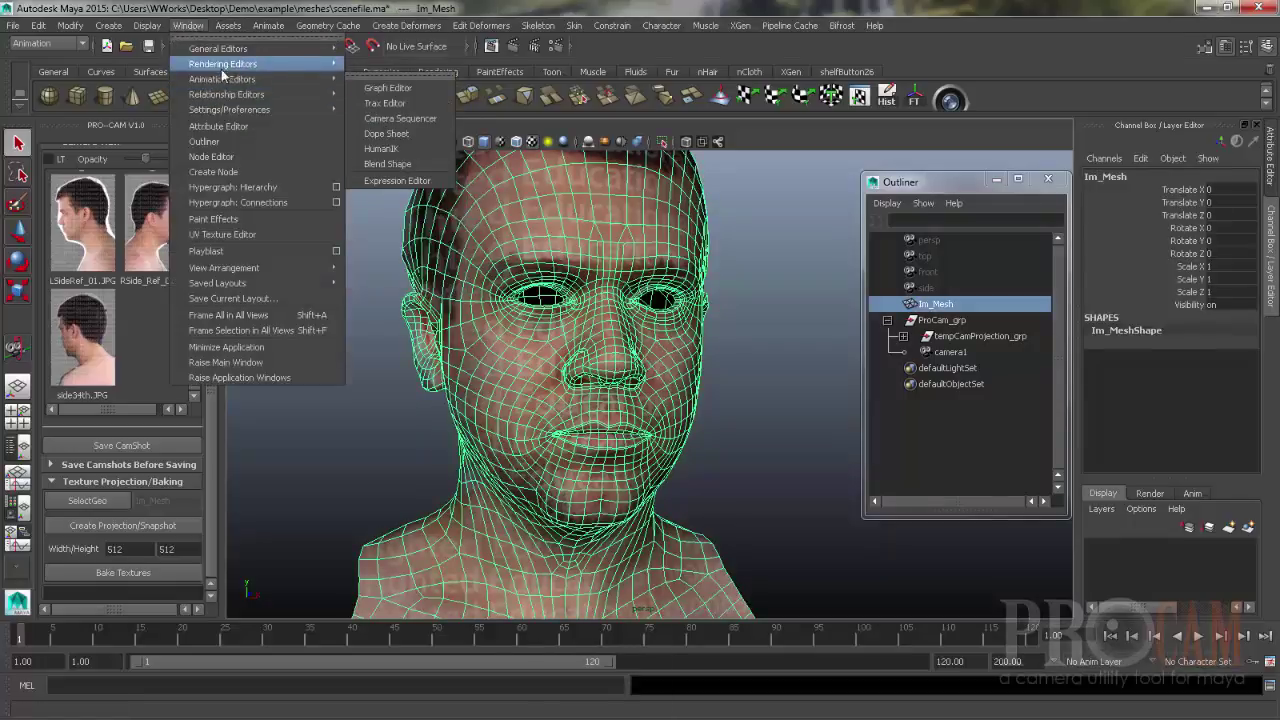
{"action": "left_click", "coordinate": [405, 103]}
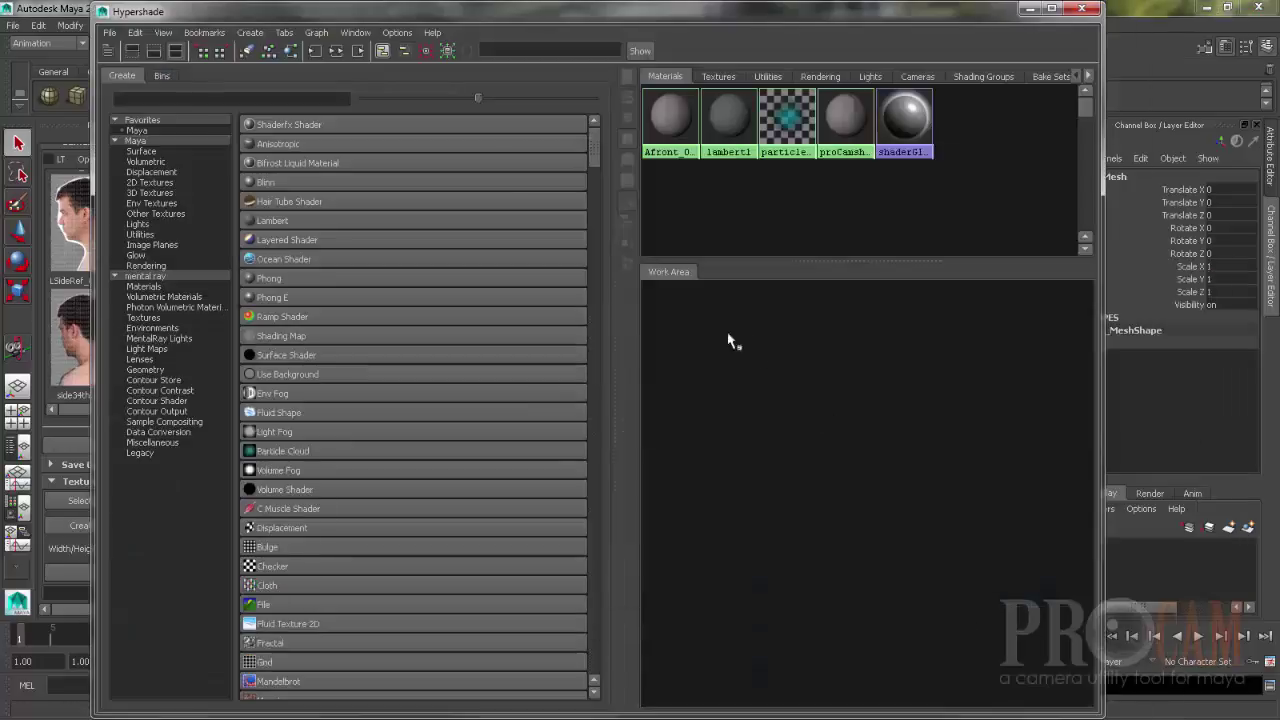
{"action": "left_click", "coordinate": [673, 122]}
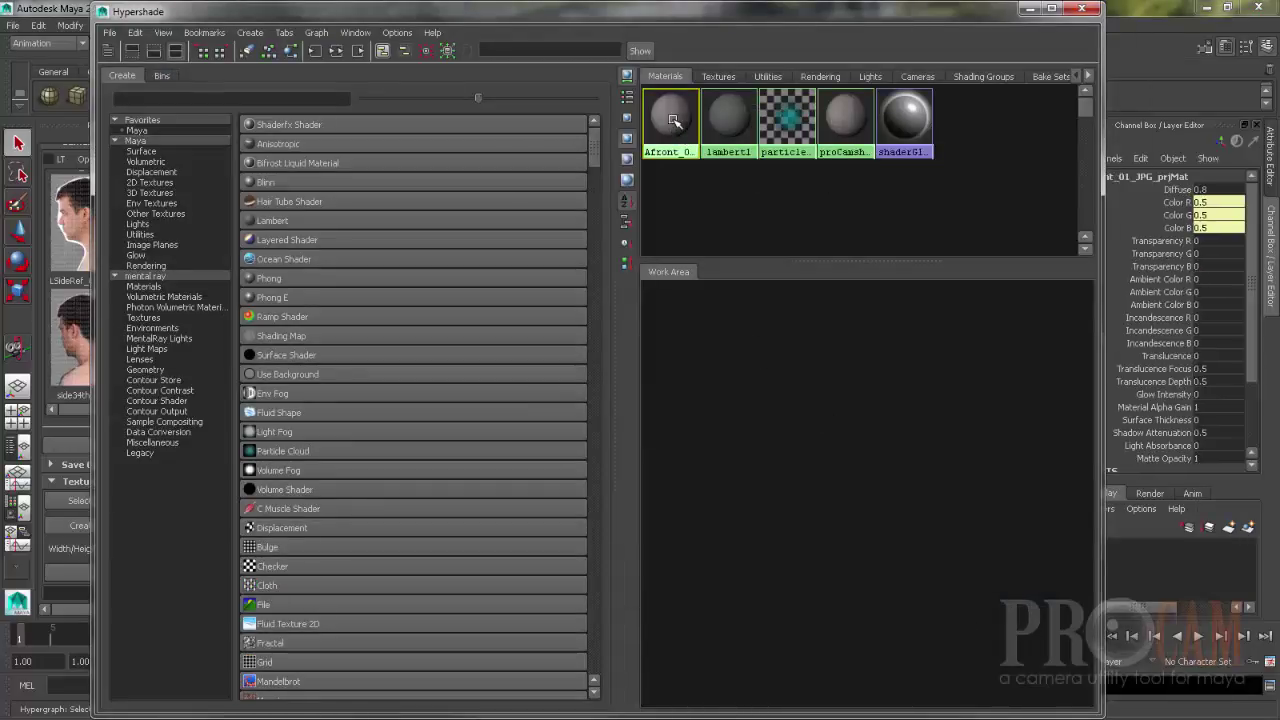
{"action": "left_click", "coordinate": [338, 51]}
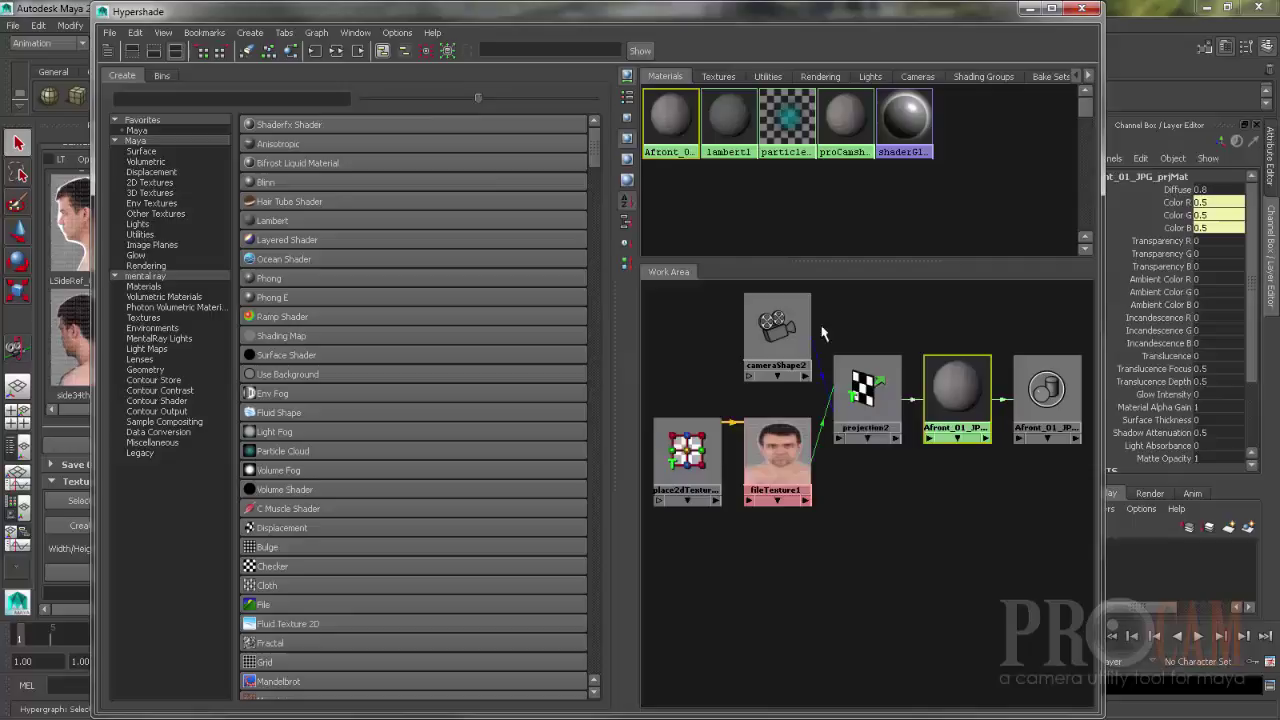
- Inspect the fileTexture1 node, open the attributes of the Afront_01_JPG_prjMat material, and close Hypershade
{"action": "left_click", "coordinate": [863, 503]}
{"action": "left_click_drag", "start_coordinate": [788, 463], "coordinate": [779, 469]}
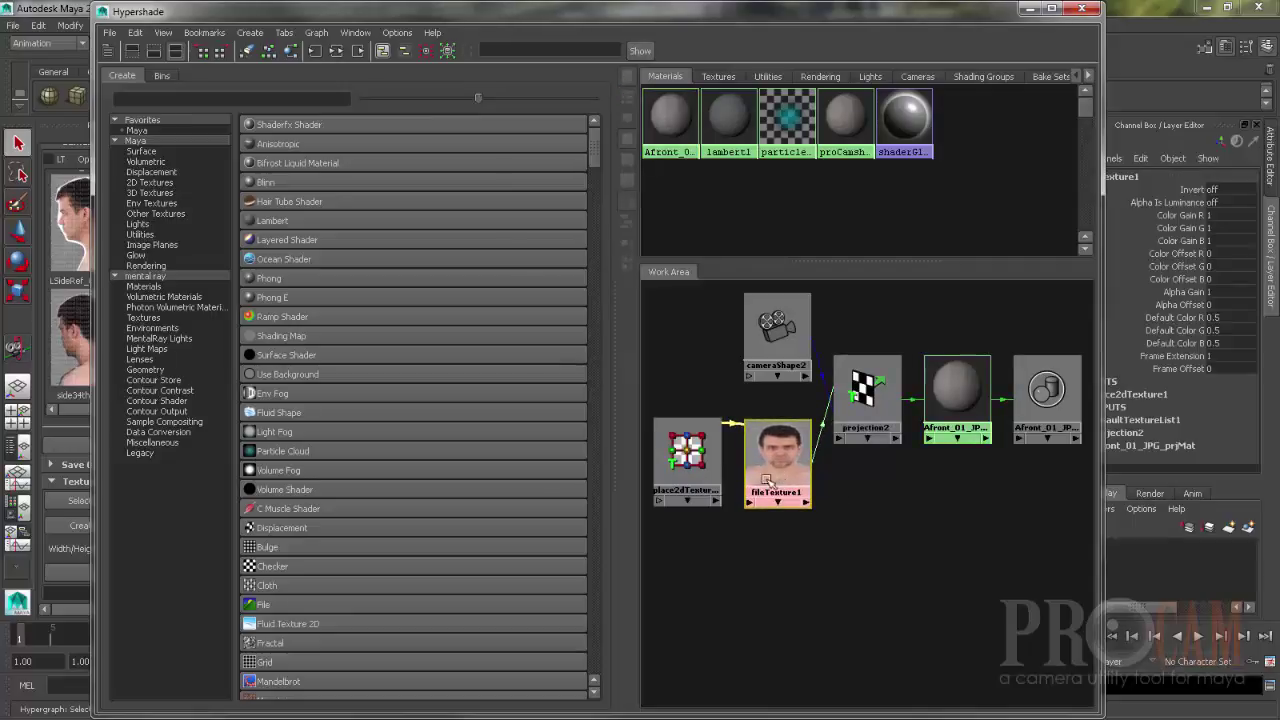
{"action": "left_click", "coordinate": [940, 410]}
{"action": "double_click", "coordinate": [940, 410]}
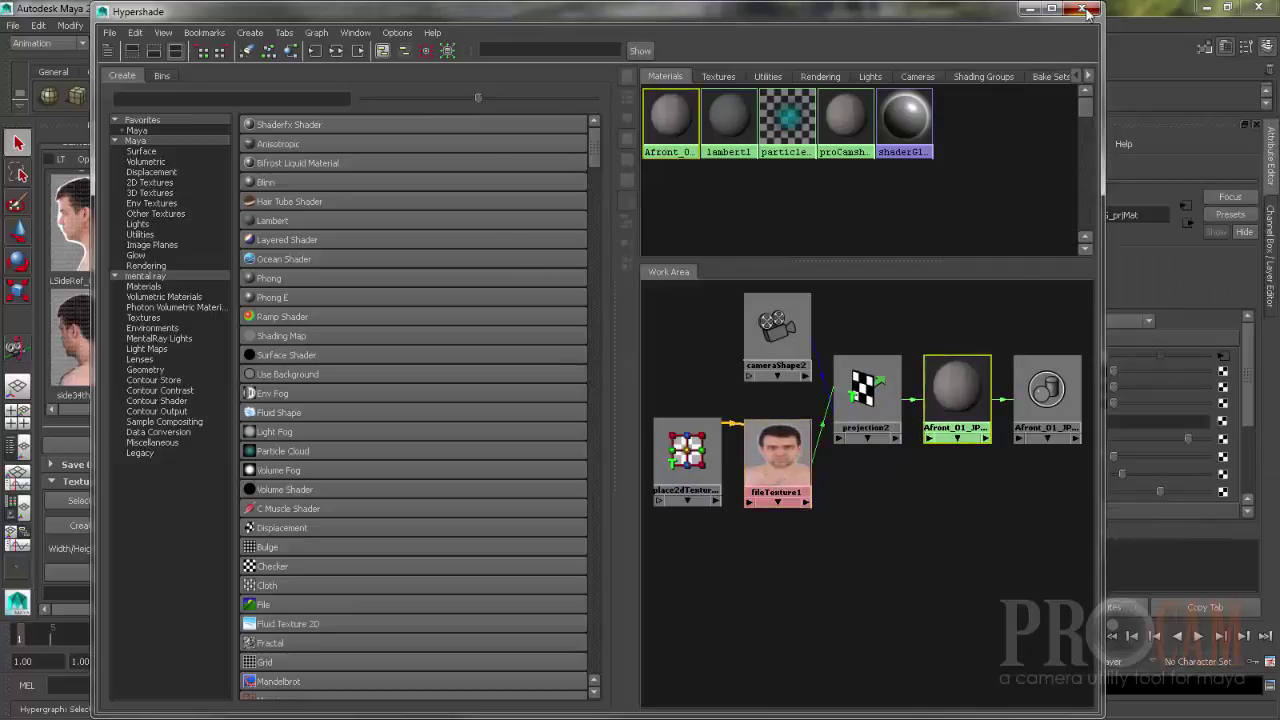
{"action": "left_click", "coordinate": [1084, 9]}
- Move the Outliner clear of the attributes and compare the material's Afront_01_JPG name prefix with the ProCam image names
{"action": "left_click_drag", "start_coordinate": [946, 172], "coordinate": [813, 259]}
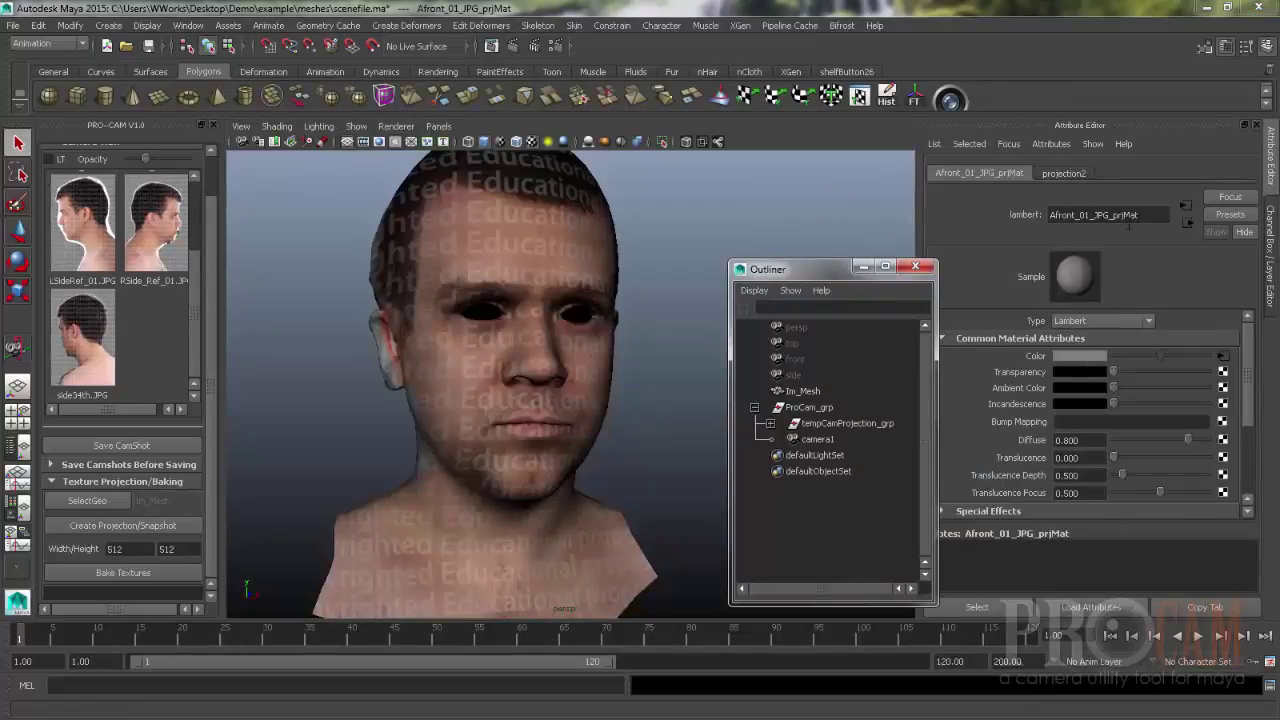
{"action": "left_click_drag", "start_coordinate": [1145, 215], "coordinate": [1033, 216]}
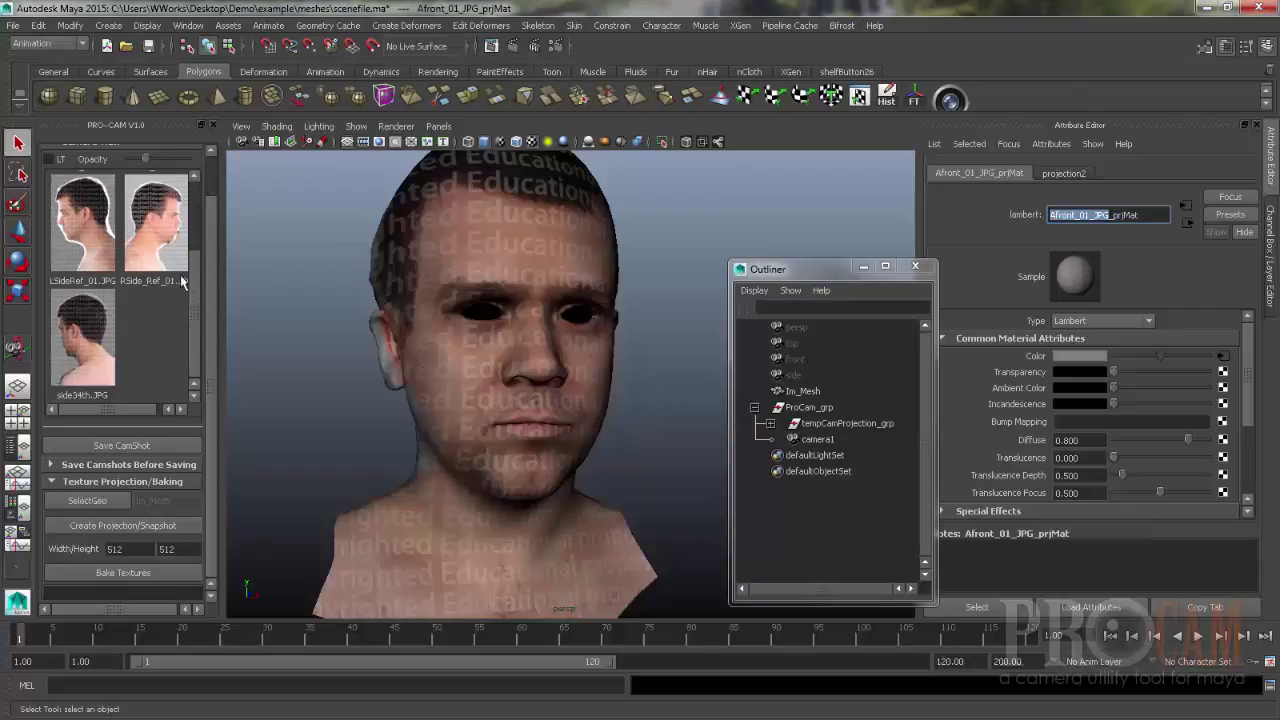
{"action": "scroll", "coordinate": [100, 290], "scroll_direction": "up", "scroll_amount": 3}
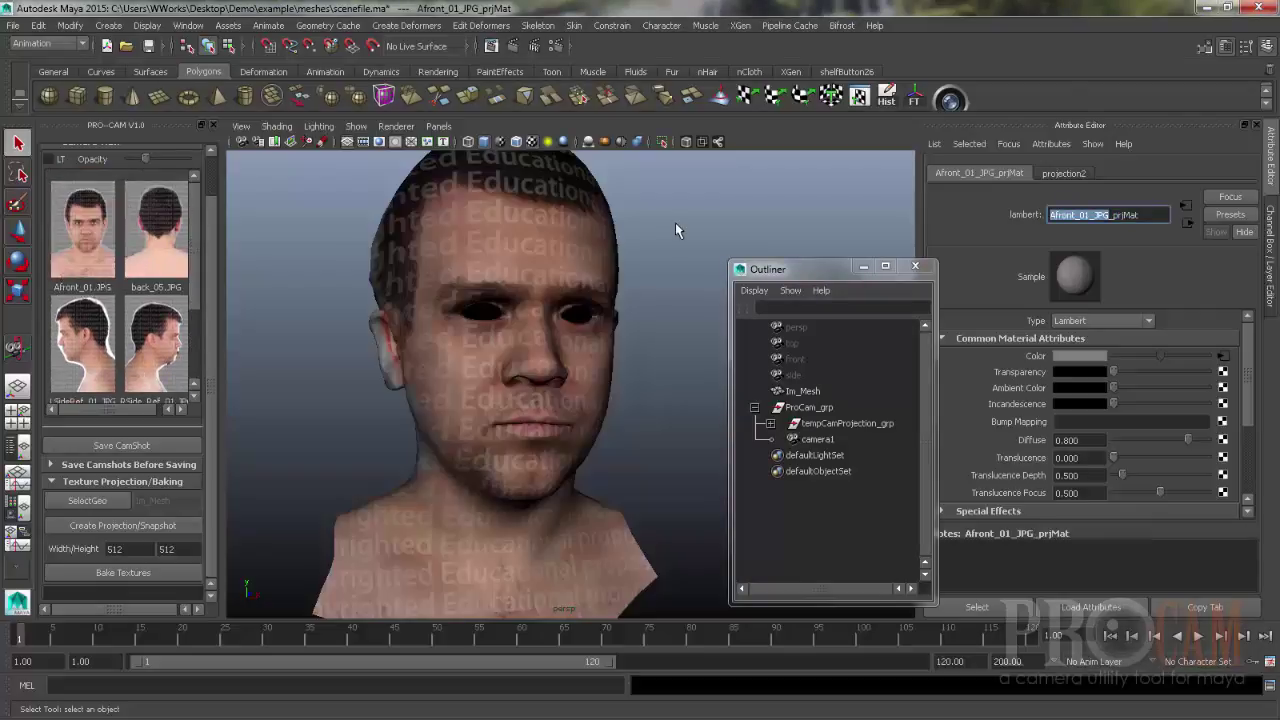
{"action": "left_click_drag", "start_coordinate": [765, 269], "coordinate": [793, 165]}
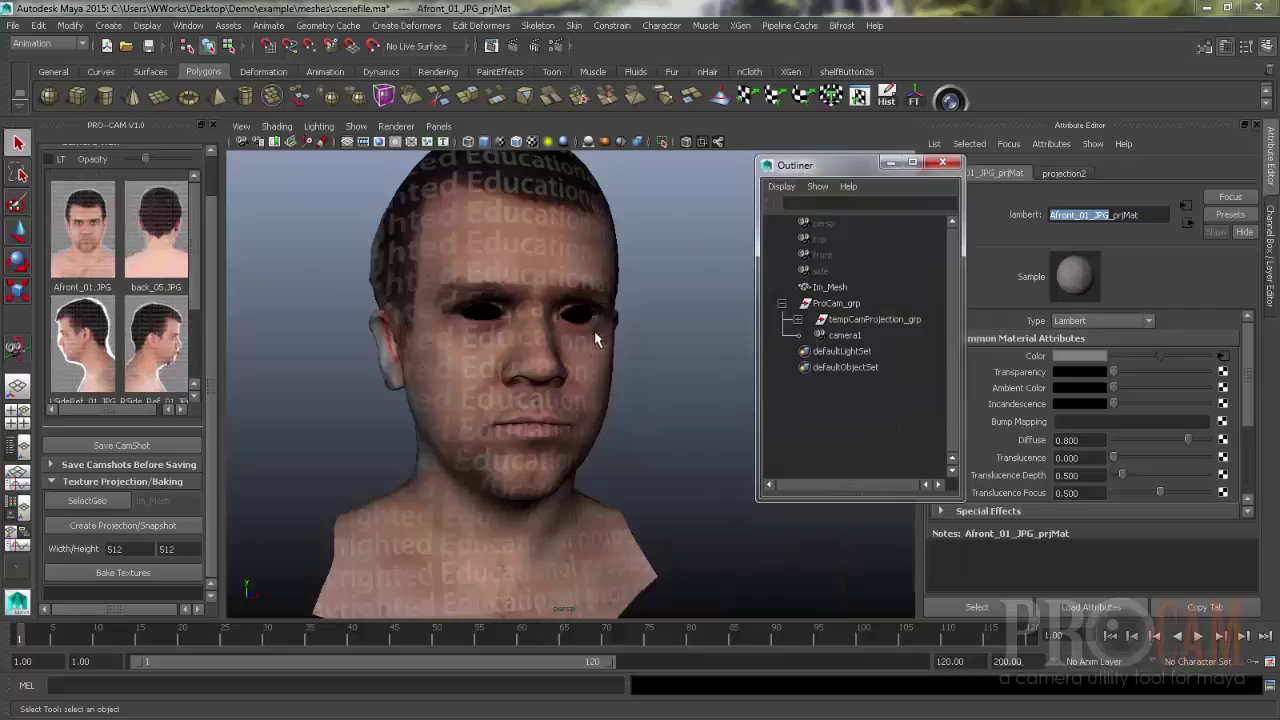
- Select Im_Mesh and switch it to face selection, with the ear side of the head in view
{"action": "left_click_drag", "start_coordinate": [690, 350], "coordinate": [511, 371], "text": "alt"}
{"action": "left_click", "coordinate": [511, 371]}
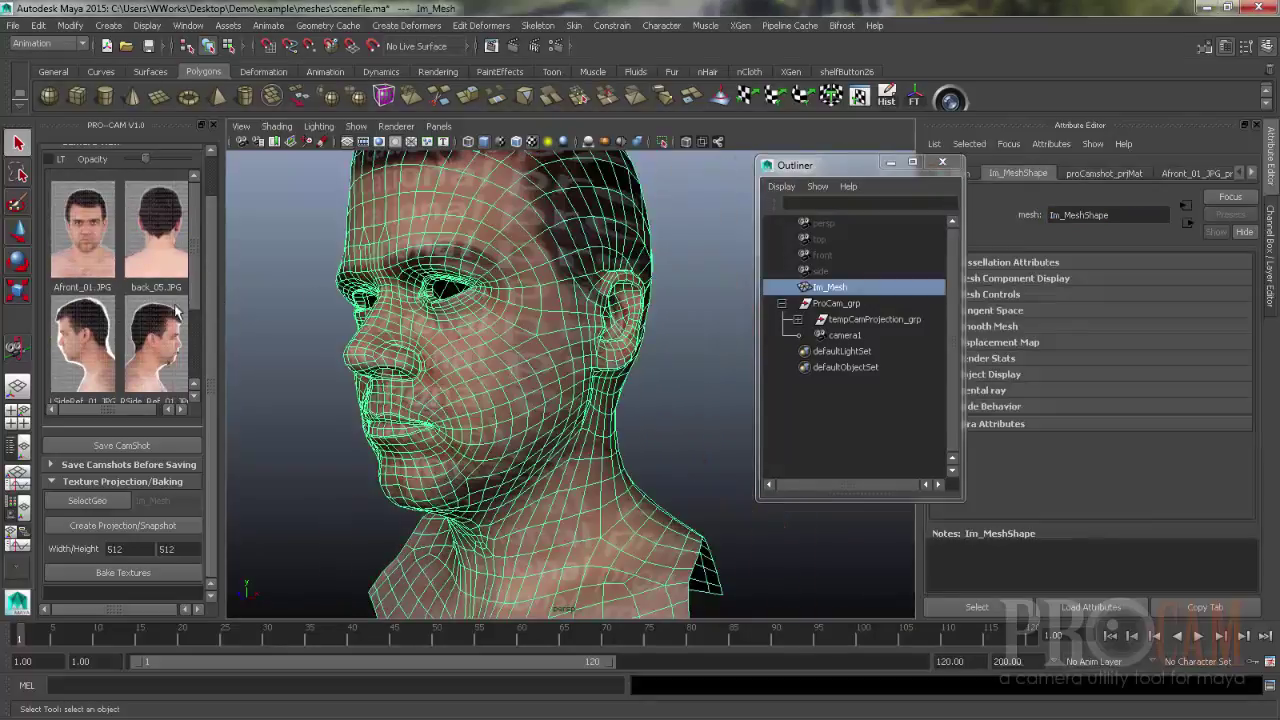
{"action": "left_click_drag", "start_coordinate": [640, 300], "coordinate": [595, 355], "text": "alt"}
{"action": "right_click_drag", "start_coordinate": [600, 290], "coordinate": [599, 343]}
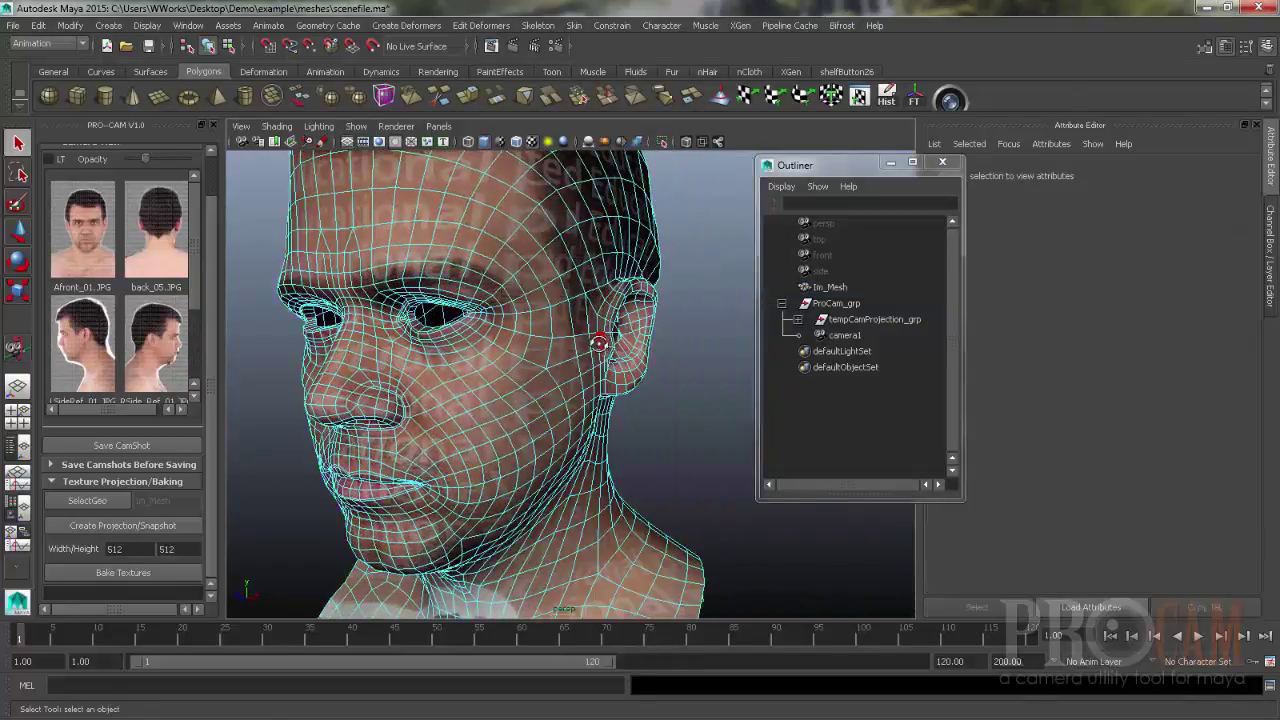
{"action": "left_click_drag", "start_coordinate": [599, 343], "coordinate": [439, 377], "text": "alt"}
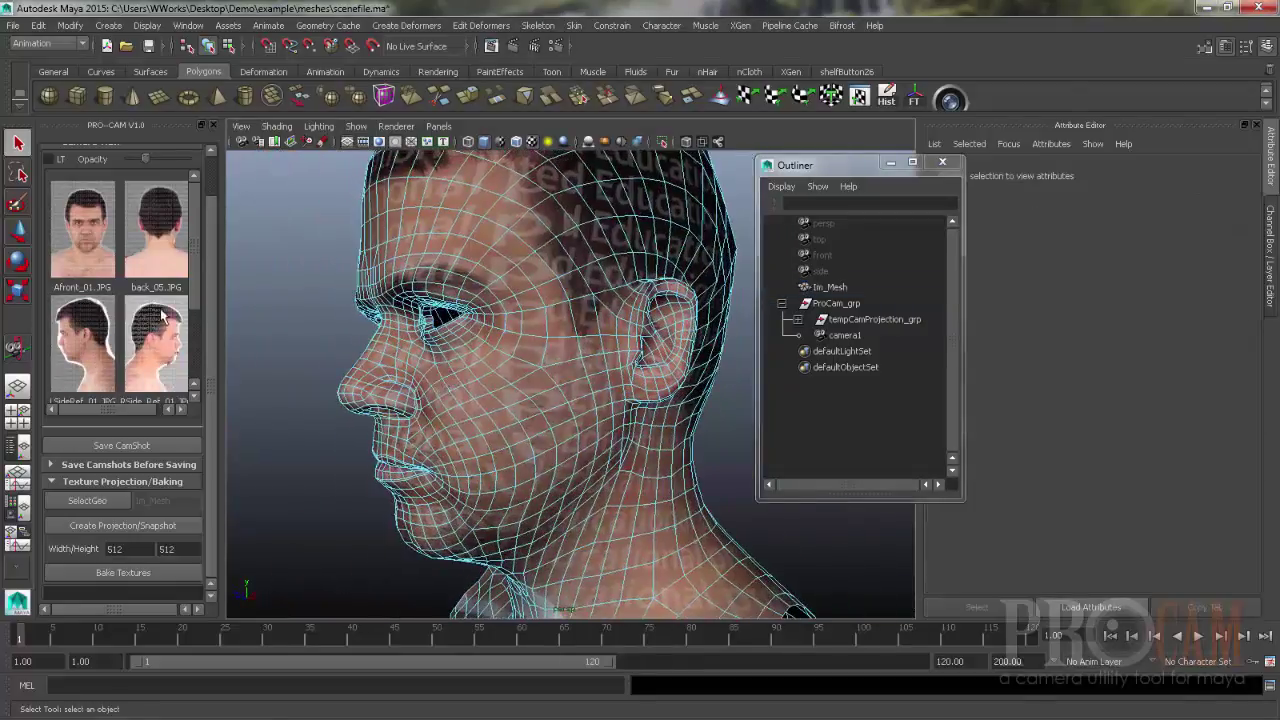
{"action": "left_click_drag", "start_coordinate": [590, 275], "coordinate": [614, 290], "text": "alt"}
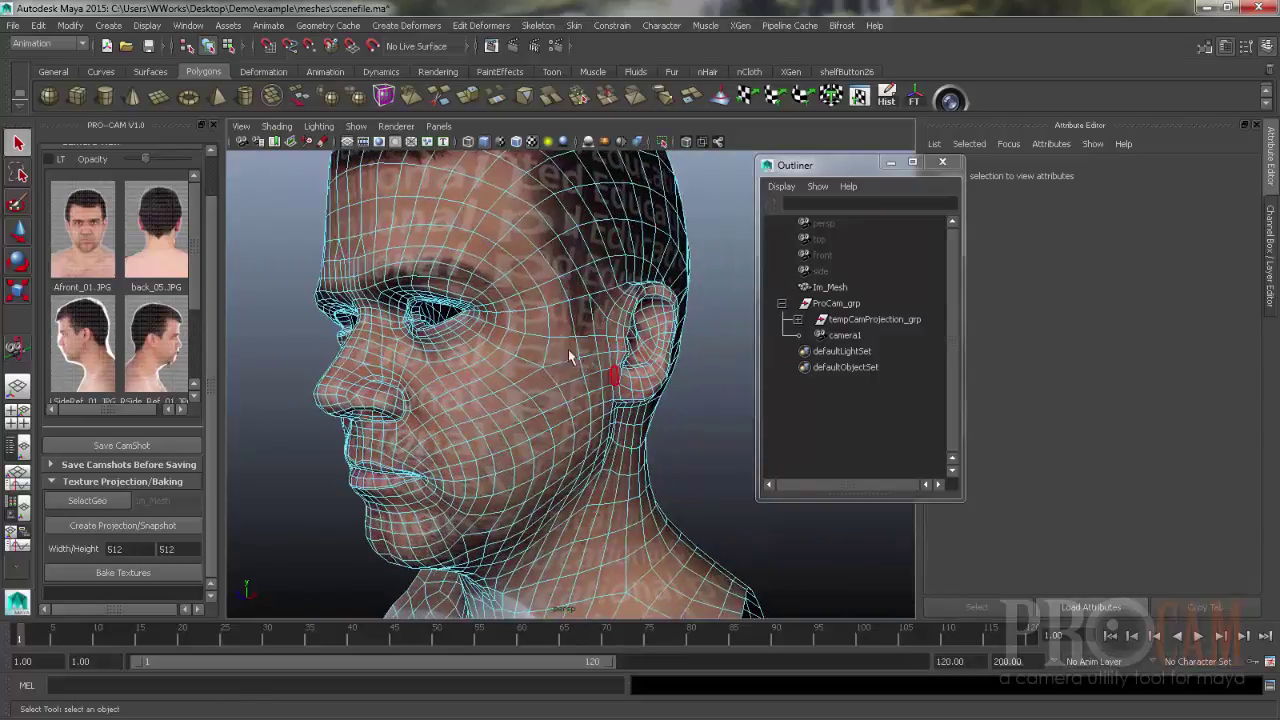
- Expand tempCamProjection_grp in the Outliner and look over the cameras' placement around the head in the perspective view
{"action": "left_click", "coordinate": [797, 320]}
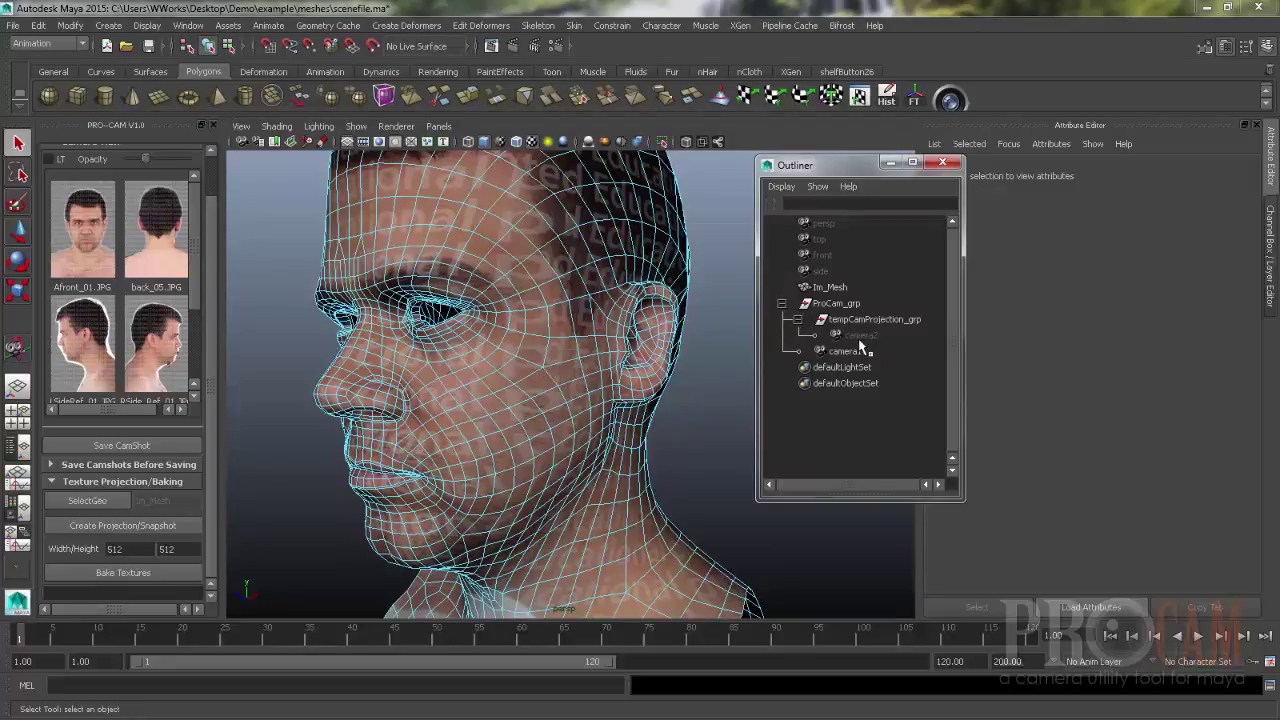
{"action": "right_click_drag", "start_coordinate": [669, 368], "coordinate": [400, 366], "text": "alt"}
{"action": "middle_click_drag", "start_coordinate": [610, 355], "coordinate": [480, 358], "text": "alt"}
{"action": "left_click_drag", "start_coordinate": [480, 358], "coordinate": [642, 390], "text": "alt"}
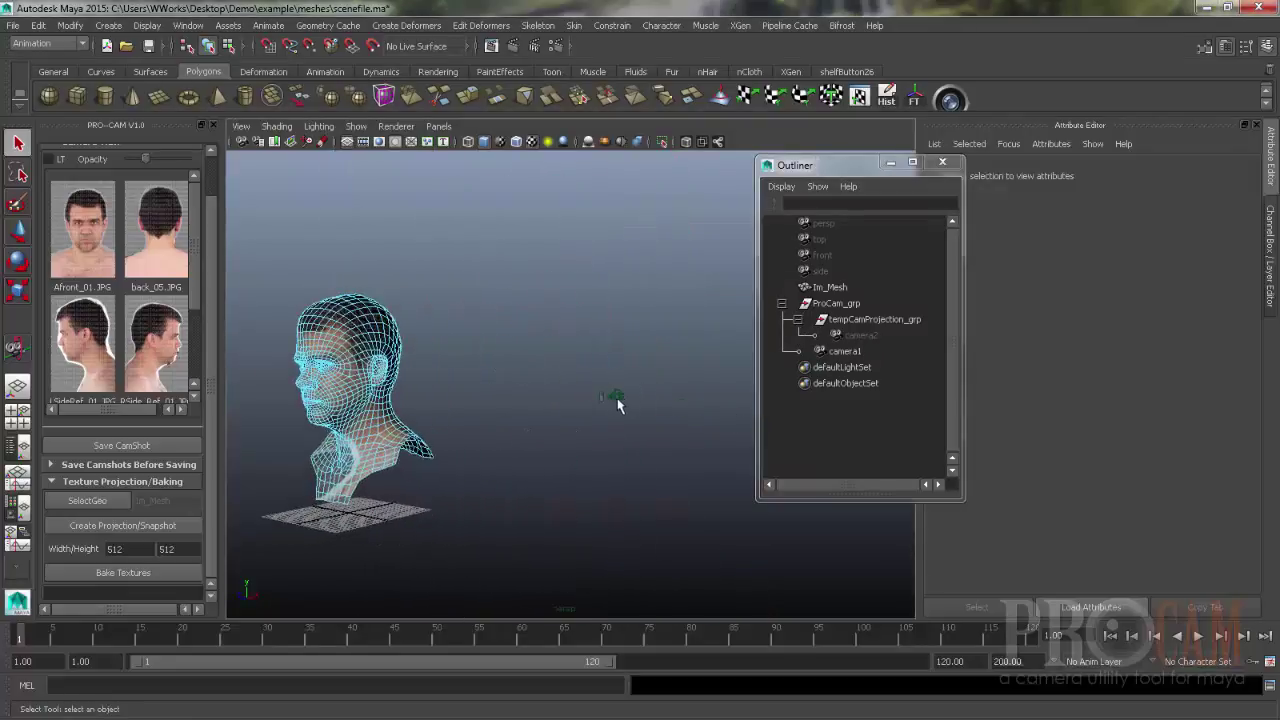
{"action": "middle_click_drag", "start_coordinate": [600, 394], "coordinate": [764, 418], "text": "alt"}
{"action": "right_click_drag", "start_coordinate": [600, 394], "coordinate": [640, 390], "text": "alt"}
{"action": "left_click_drag", "start_coordinate": [500, 385], "coordinate": [580, 385], "text": "alt"}
{"action": "middle_click_drag", "start_coordinate": [540, 385], "coordinate": [608, 362], "text": "alt"}
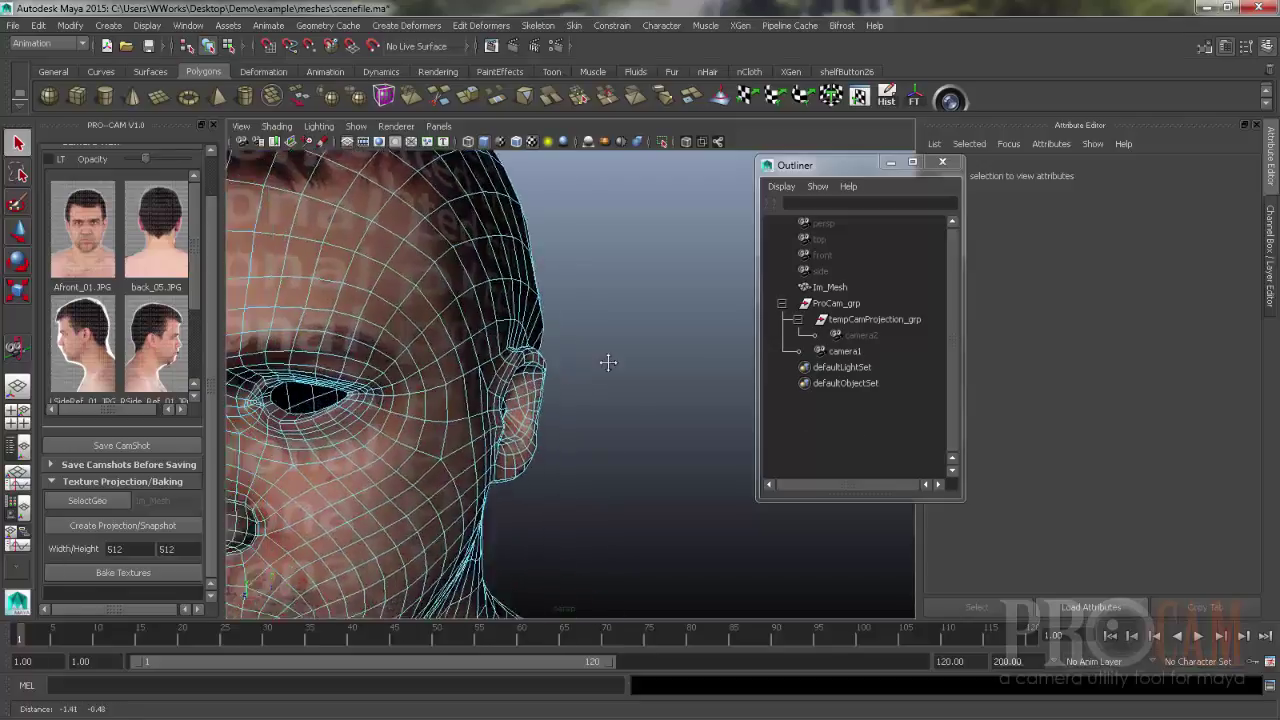
- Select the faces surrounding the ear on the left side of the head and create their projection snapshot
{"action": "left_click_drag", "start_coordinate": [608, 362], "coordinate": [567, 497], "text": "alt"}
{"action": "left_click_drag", "start_coordinate": [515, 490], "coordinate": [531, 452], "text": "alt"}
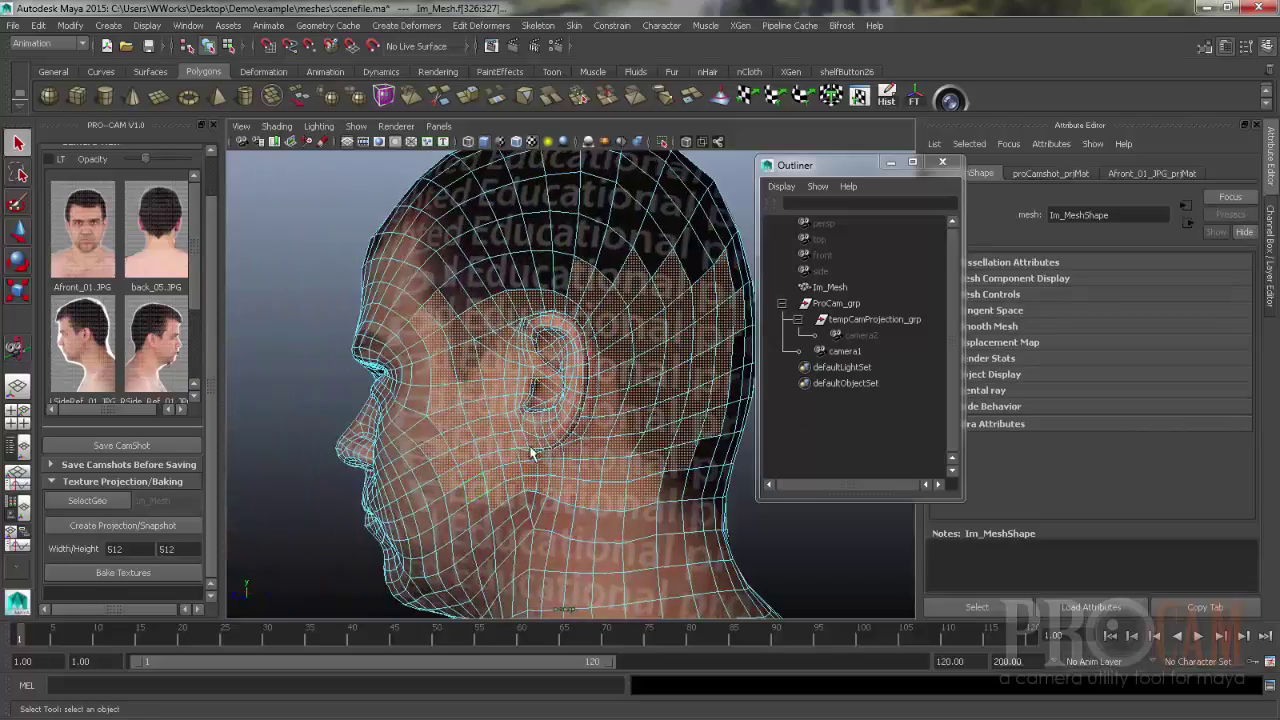
{"action": "left_click_drag", "start_coordinate": [612, 528], "coordinate": [650, 370], "text": "alt"}
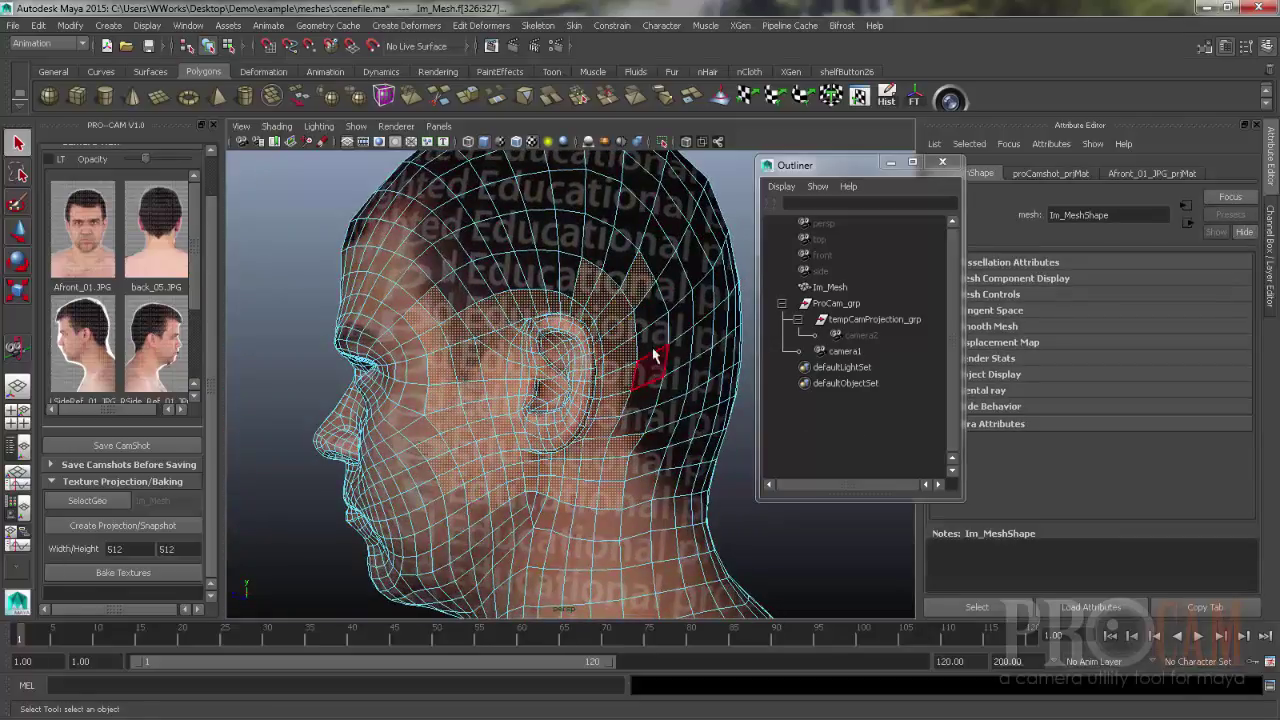
{"action": "right_click_drag", "start_coordinate": [652, 318], "coordinate": [700, 330], "text": "alt"}
{"action": "left_click_drag", "start_coordinate": [560, 440], "coordinate": [619, 517], "text": "alt"}
{"action": "middle_click_drag", "start_coordinate": [619, 517], "coordinate": [619, 437], "text": "alt"}
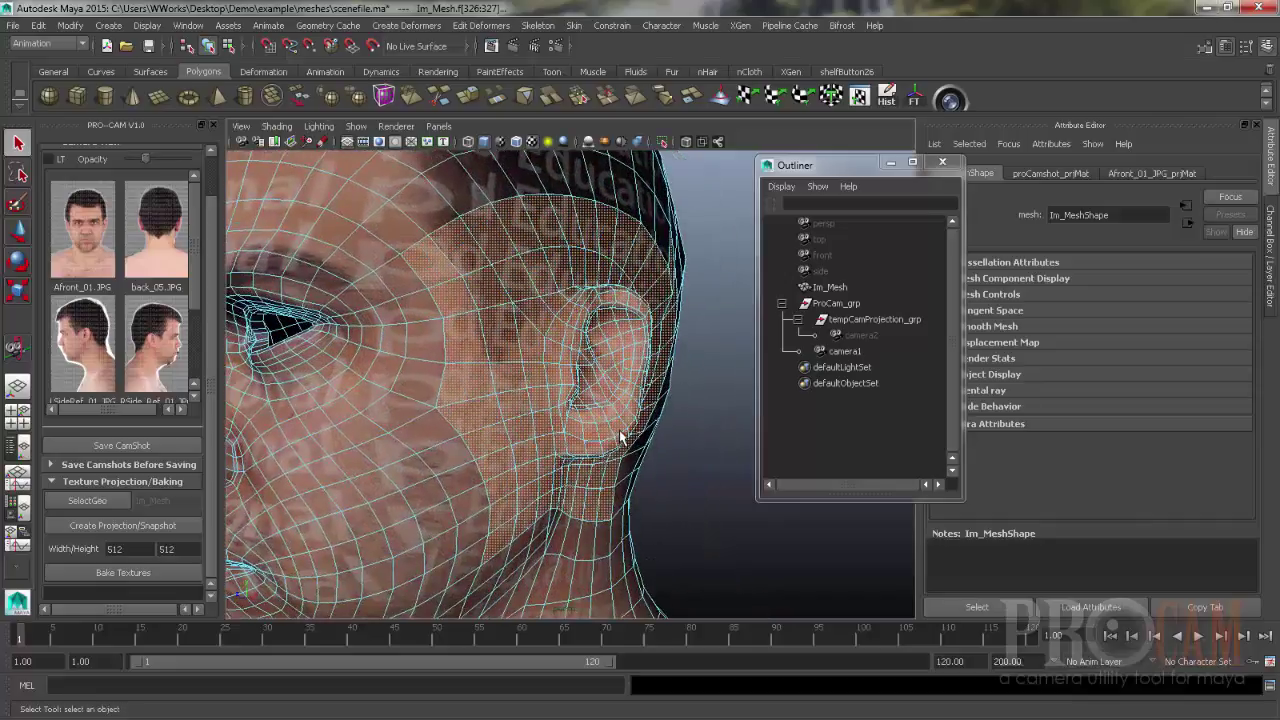
{"action": "mouse_move", "coordinate": [602, 452]}
{"action": "left_mouse_down", "text": "alt"}
{"action": "mouse_move", "coordinate": [503, 437]}
{"action": "mouse_move", "coordinate": [706, 434]}
{"action": "mouse_move", "coordinate": [618, 437]}
{"action": "left_mouse_up", "text": "alt"}
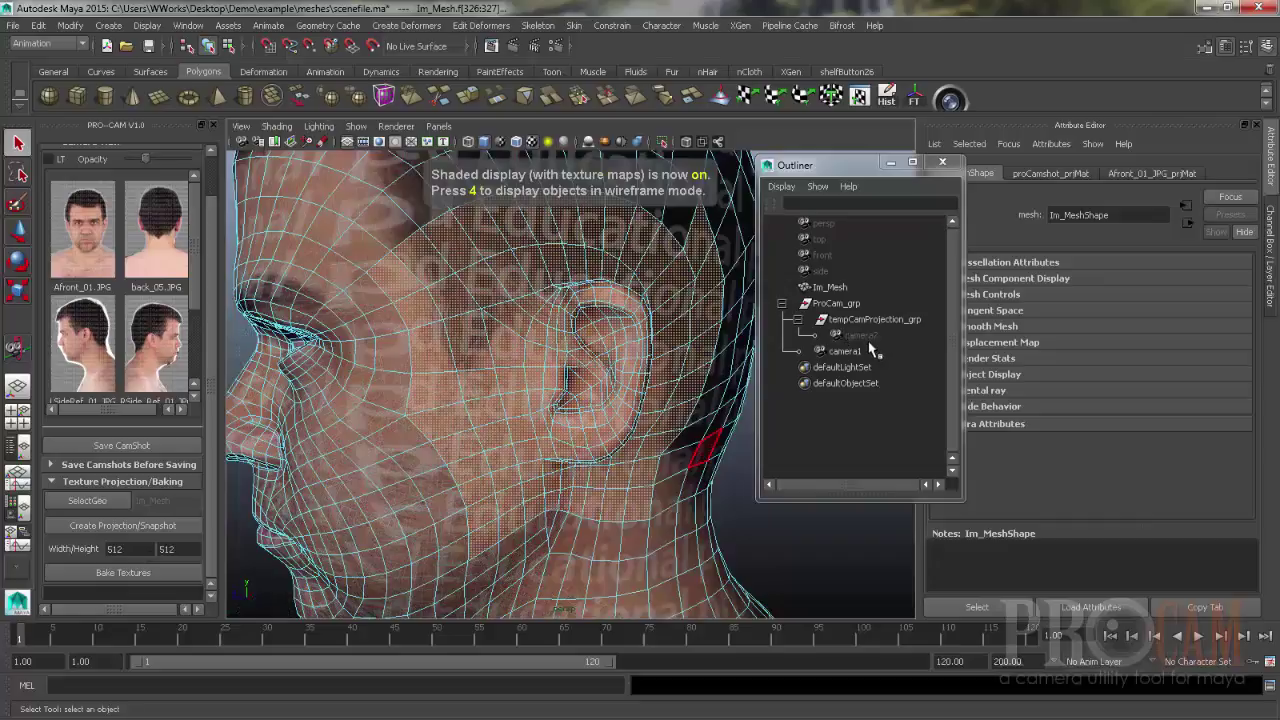
{"action": "left_click", "coordinate": [148, 530]}
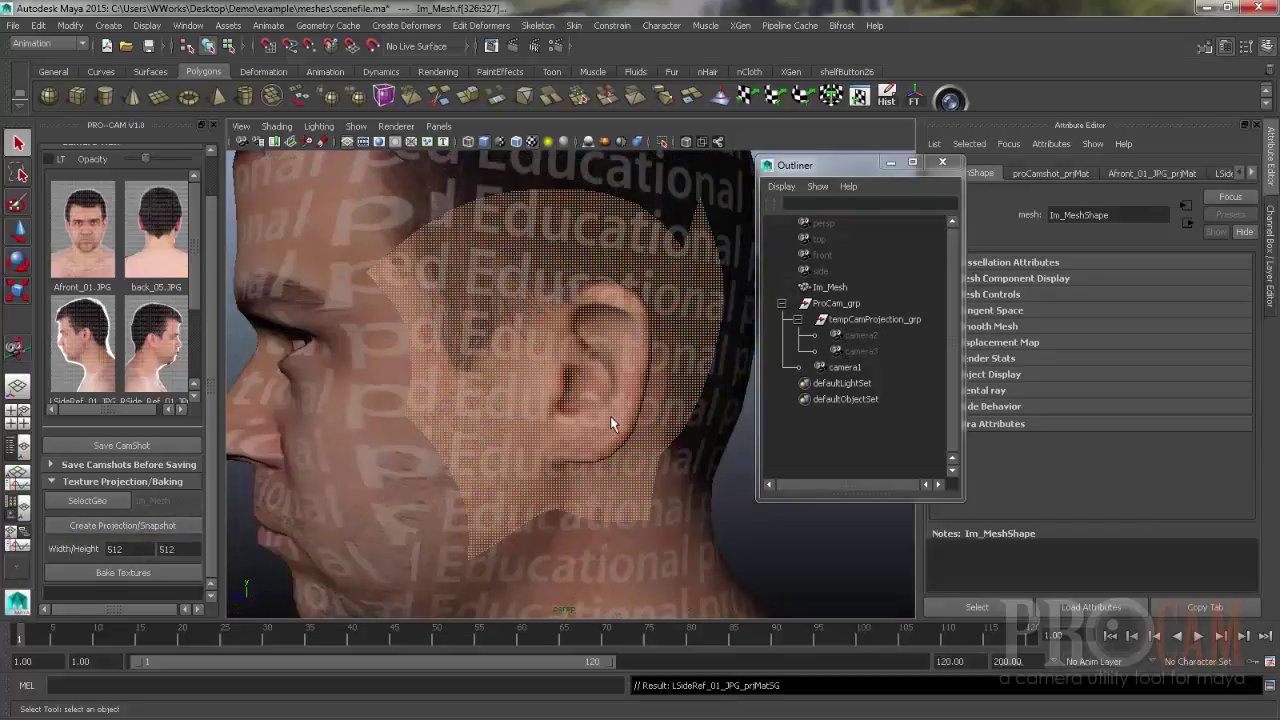
- Clear the face selection and examine the left-side projection on the head from several distances and angles
{"action": "left_click_drag", "start_coordinate": [611, 416], "coordinate": [640, 405], "text": "alt"}
{"action": "scroll", "coordinate": [722, 350], "scroll_direction": "down", "scroll_amount": 5}
{"action": "left_click", "coordinate": [704, 397]}
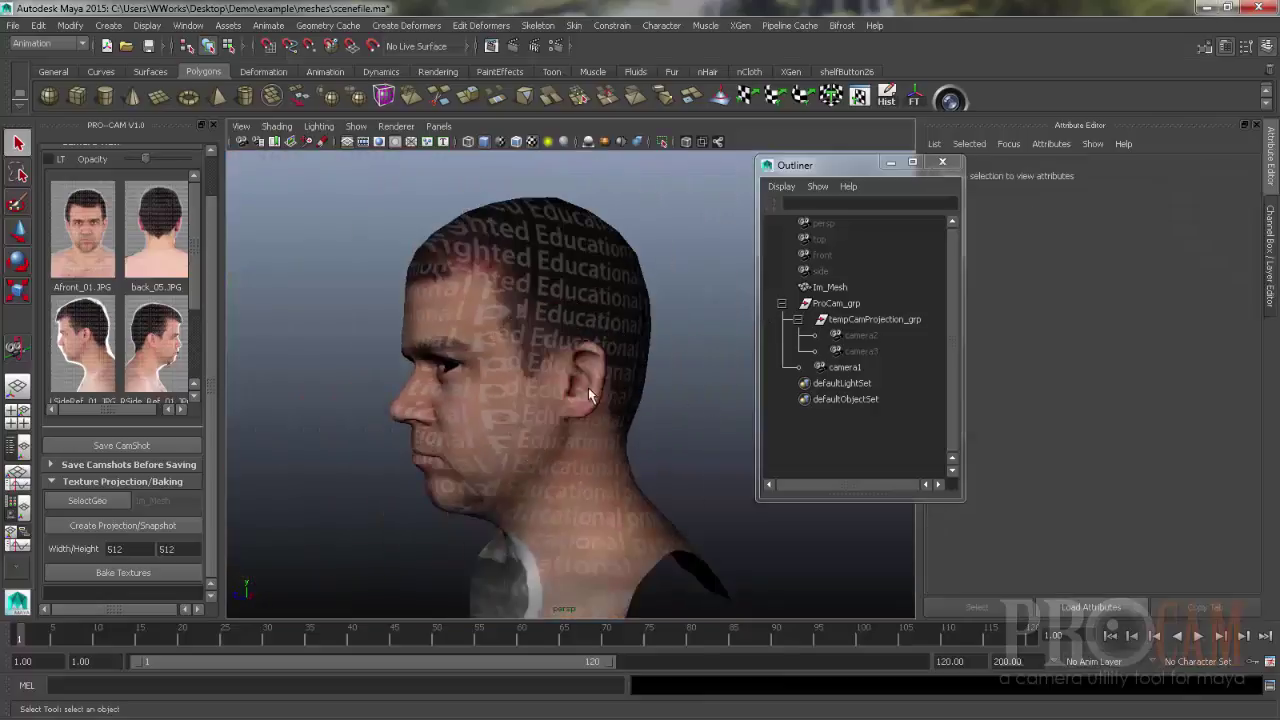
{"action": "scroll", "coordinate": [588, 387], "scroll_direction": "up", "scroll_amount": 5}
{"action": "scroll", "coordinate": [512, 396], "scroll_direction": "down", "scroll_amount": 3}
{"action": "scroll", "coordinate": [512, 396], "scroll_direction": "up", "scroll_amount": 2}
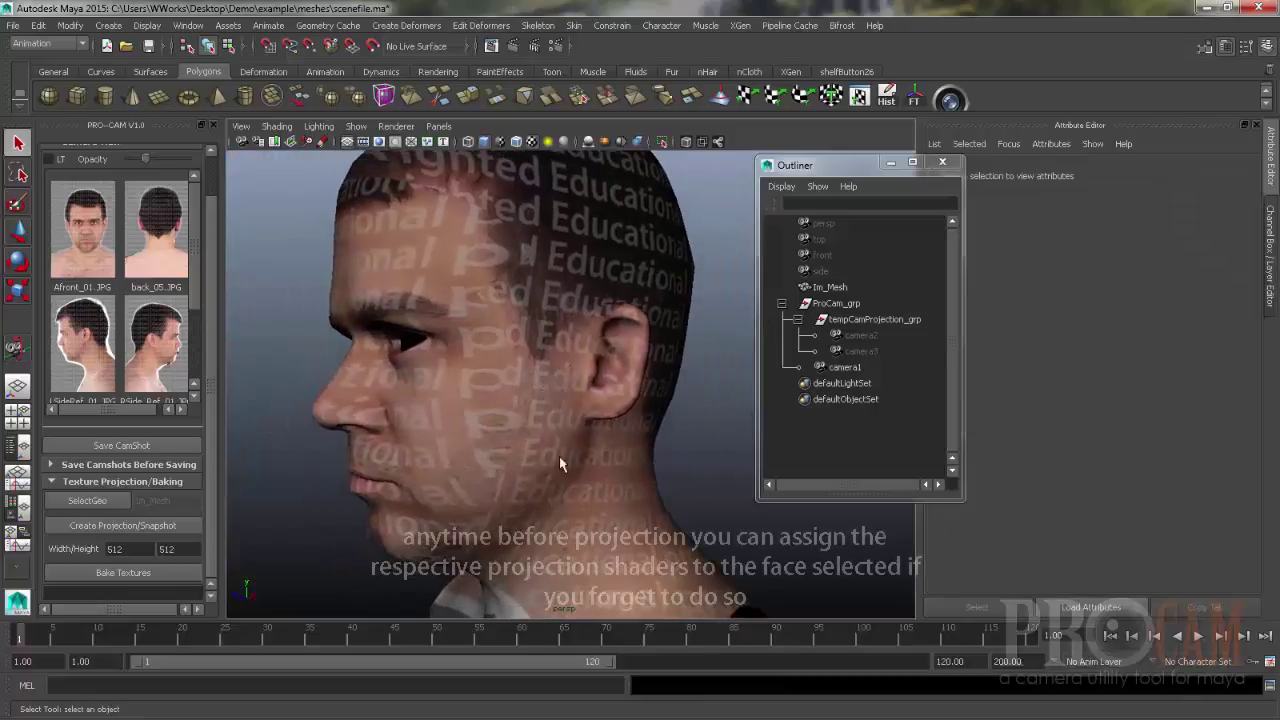
{"action": "left_click_drag", "start_coordinate": [478, 432], "coordinate": [558, 415], "text": "alt"}
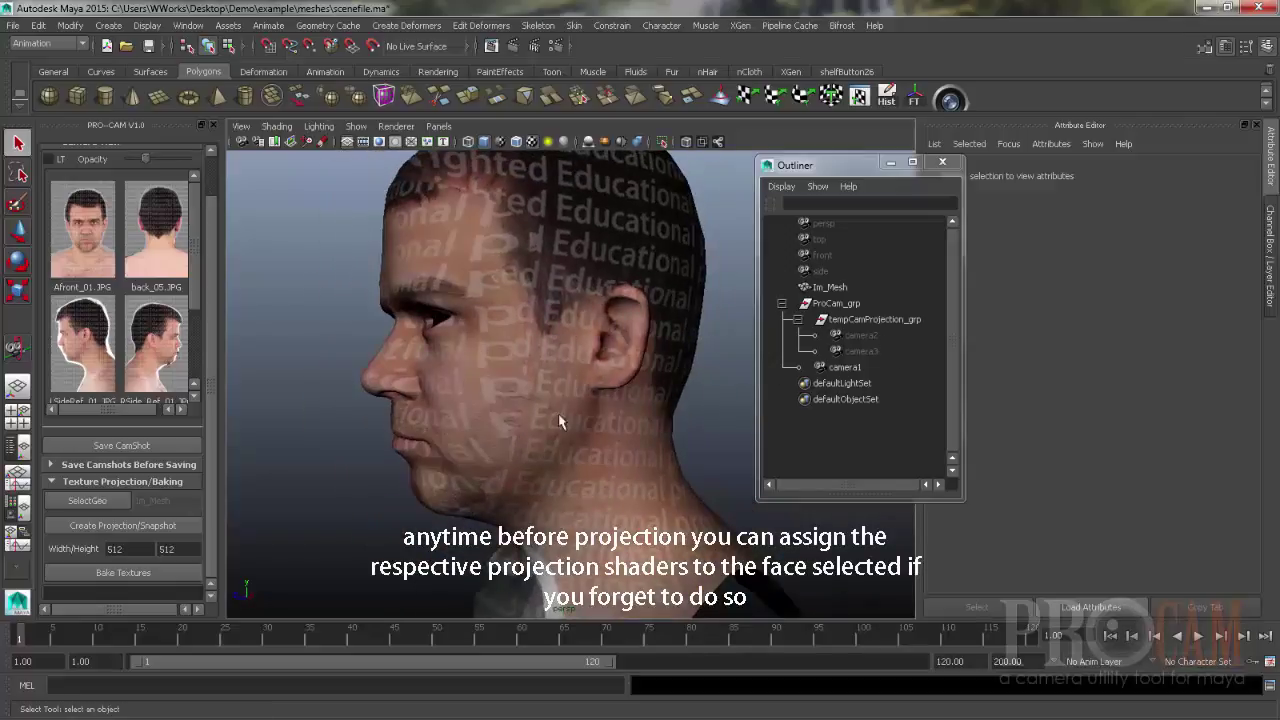
- Select Im_Mesh and bring its projection materials into view in the attributes, including LSideRef_01_JPG_prjMat
{"action": "left_click", "coordinate": [594, 399]}
{"action": "left_click", "coordinate": [1252, 173]}
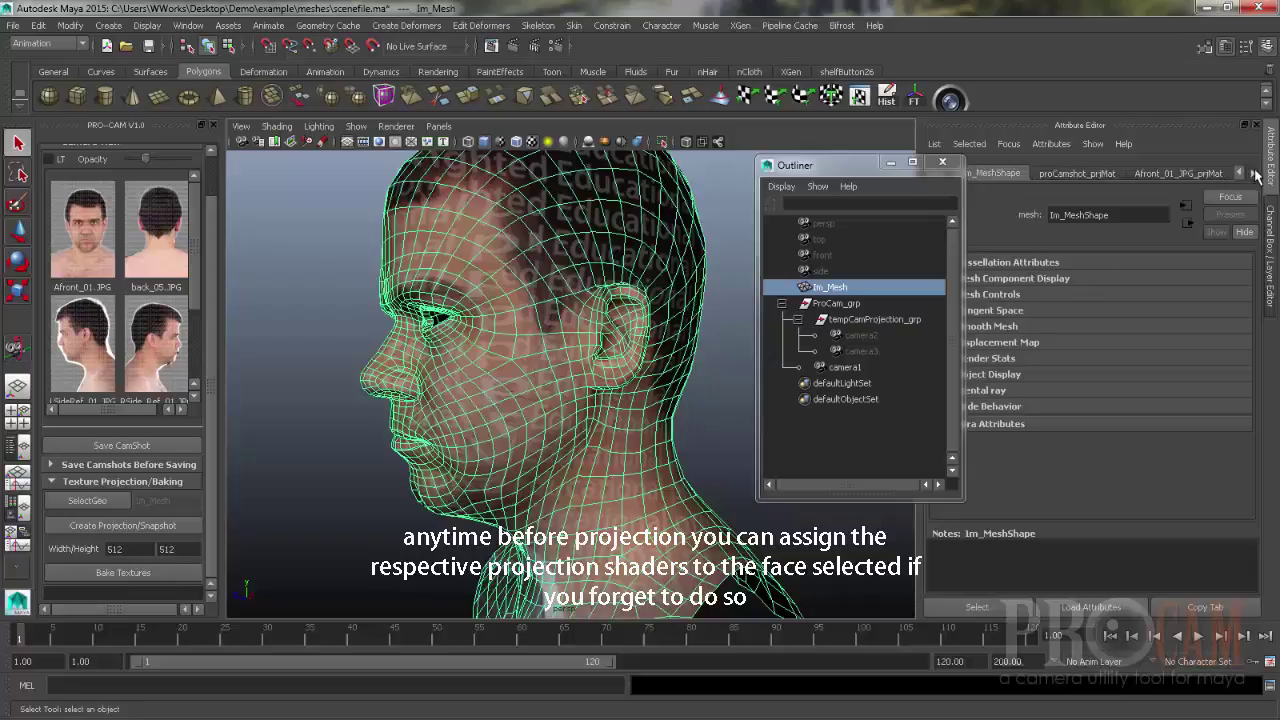
{"action": "left_click_drag", "start_coordinate": [553, 388], "coordinate": [632, 332], "text": "alt"}
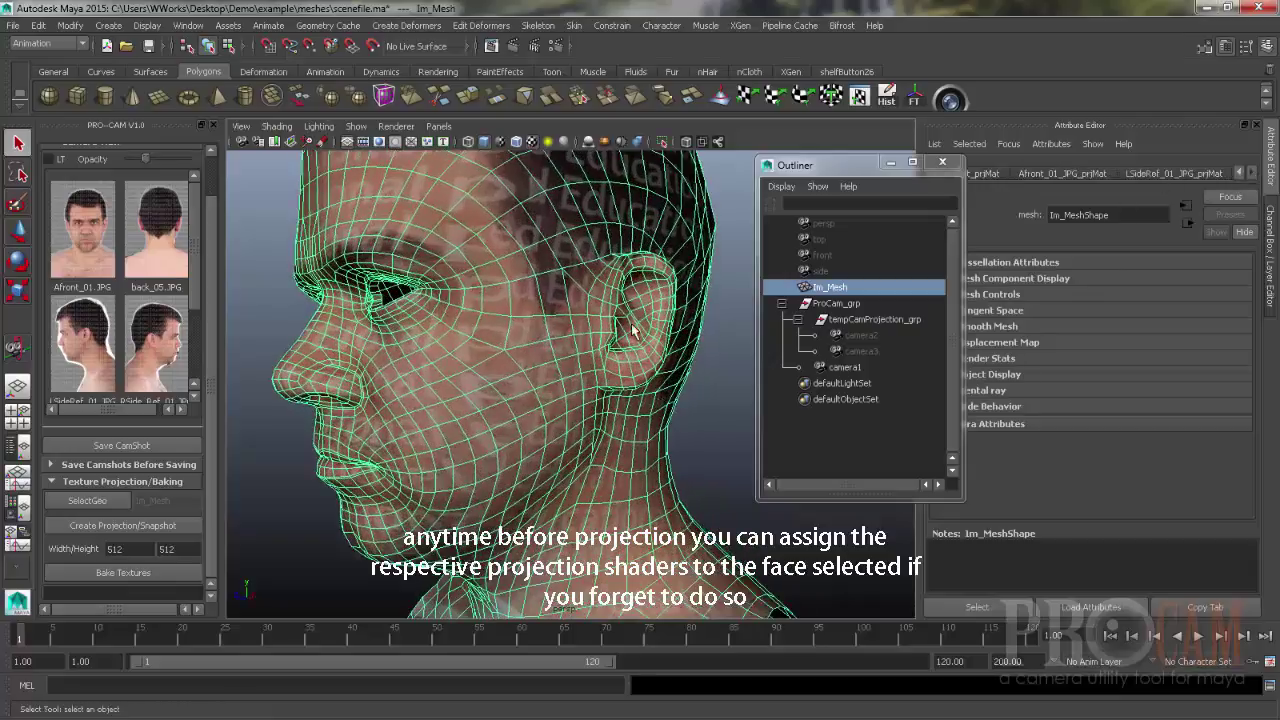
{"action": "right_click", "coordinate": [560, 381]}
{"action": "right_click_drag", "start_coordinate": [558, 381], "coordinate": [557, 341]}
{"action": "left_click_drag", "start_coordinate": [555, 345], "coordinate": [420, 384], "text": "alt"}
{"action": "middle_click_drag", "start_coordinate": [405, 384], "coordinate": [398, 470], "text": "alt"}
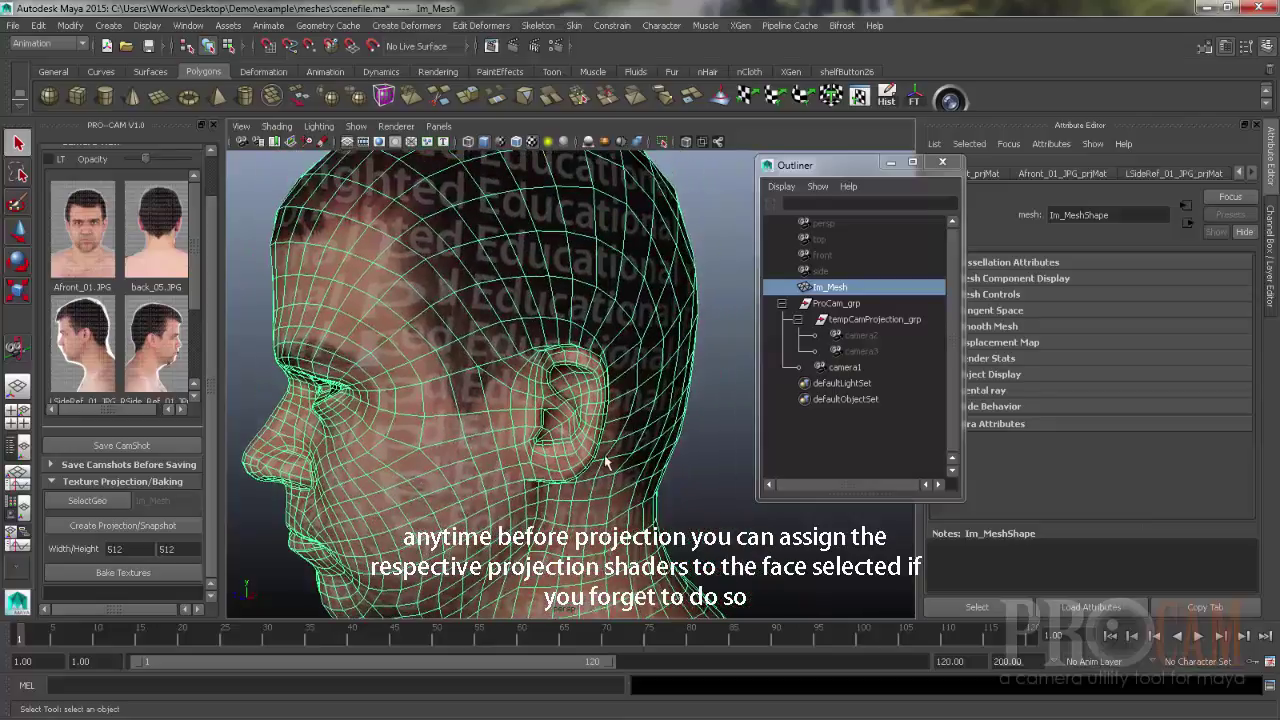
- Examine the projected texture up close beneath the ear and down the side of the neck
{"action": "scroll", "coordinate": [606, 460], "scroll_direction": "down", "scroll_amount": 4}
{"action": "middle_click_drag", "start_coordinate": [566, 491], "coordinate": [556, 445], "text": "alt"}
{"action": "right_click_drag", "start_coordinate": [556, 445], "coordinate": [664, 466], "text": "alt"}
{"action": "left_click_drag", "start_coordinate": [665, 466], "coordinate": [607, 479], "text": "alt"}
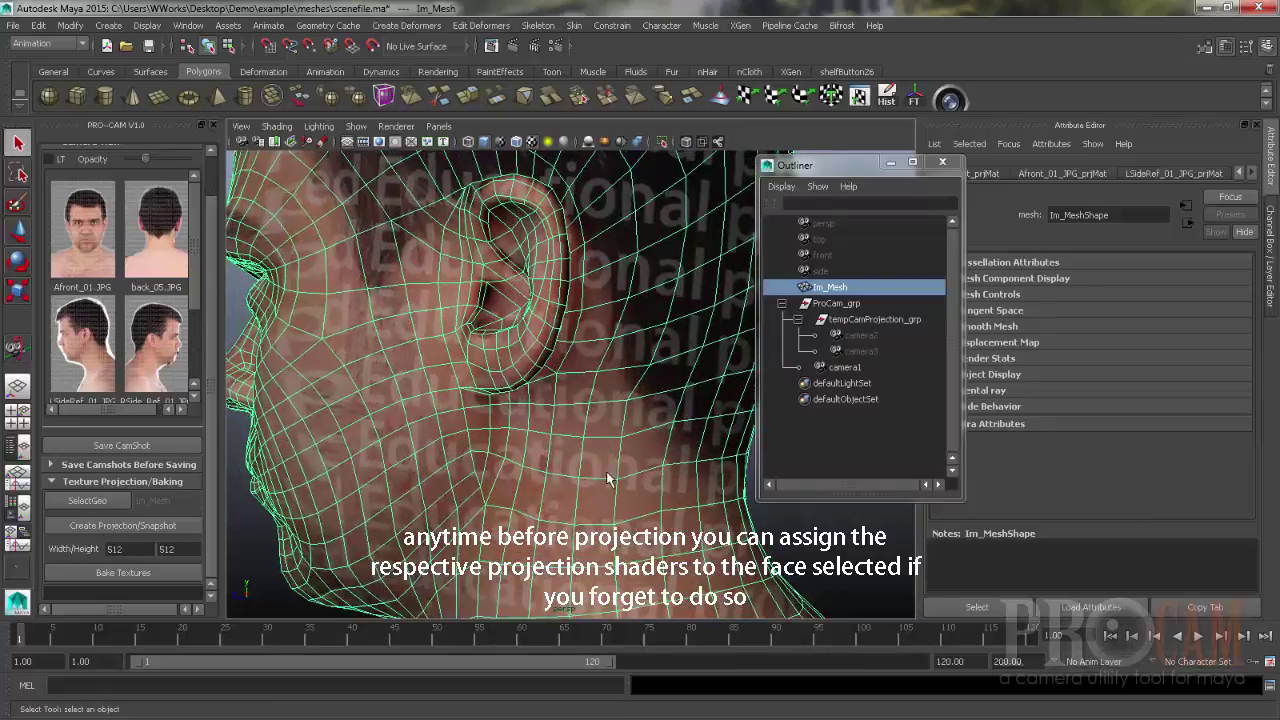
{"action": "right_click_drag", "start_coordinate": [603, 494], "coordinate": [643, 486], "text": "alt"}
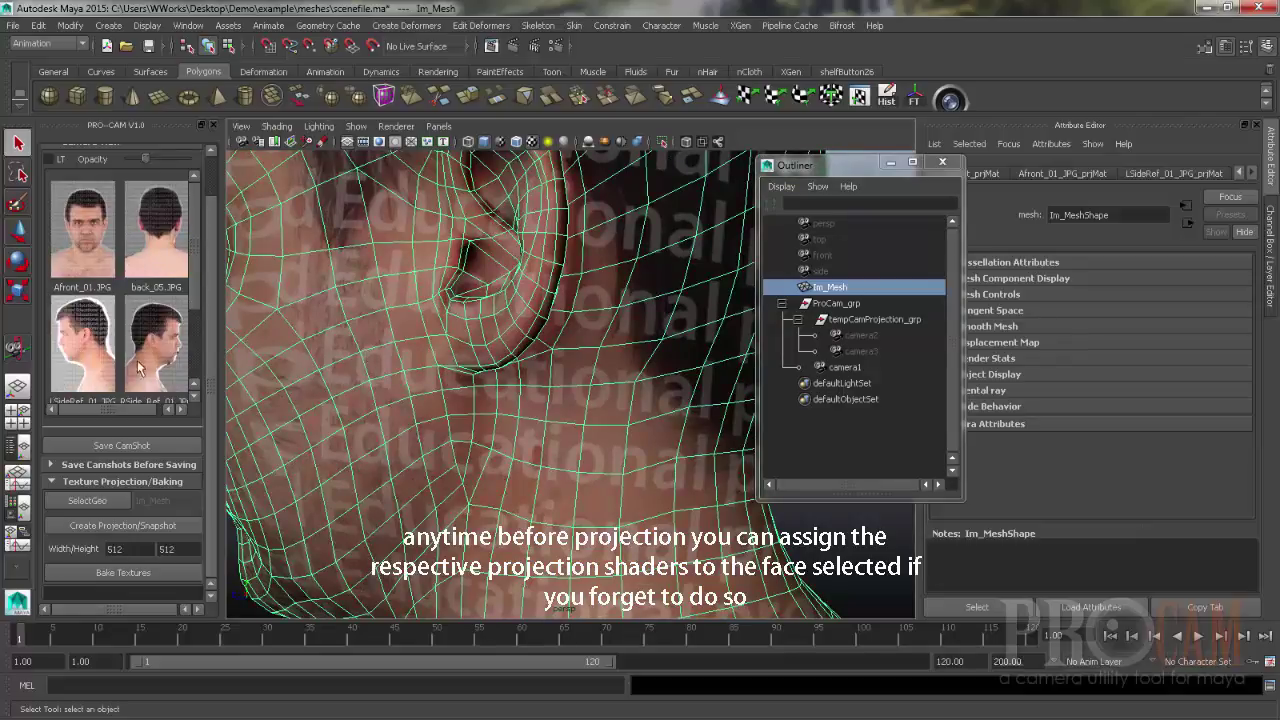
{"action": "right_click_drag", "start_coordinate": [545, 375], "coordinate": [471, 400], "text": "alt"}
{"action": "middle_click_drag", "start_coordinate": [471, 400], "coordinate": [480, 305], "text": "alt"}
{"action": "right_click_drag", "start_coordinate": [480, 305], "coordinate": [514, 340], "text": "alt"}
{"action": "left_click_drag", "start_coordinate": [514, 340], "coordinate": [450, 348], "text": "alt"}
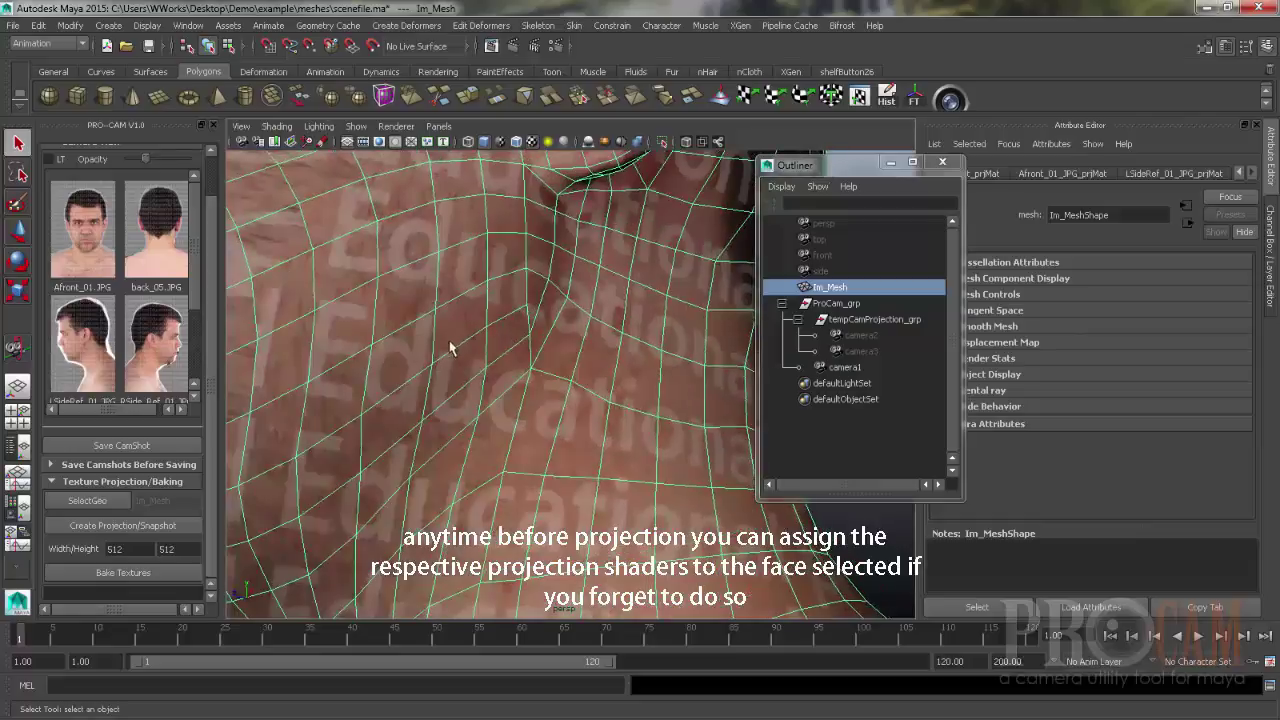
- Select a small patch of neighbouring faces on the neck below the left ear as an example for shader assignment
{"action": "right_click_drag", "start_coordinate": [464, 322], "coordinate": [626, 671]}
{"action": "left_click", "coordinate": [457, 387]}
{"action": "left_click", "coordinate": [484, 363]}
{"action": "left_click", "coordinate": [507, 337], "text": "shift"}
{"action": "left_click", "coordinate": [508, 376], "text": "shift"}
{"action": "left_click", "coordinate": [481, 385], "text": "shift"}
{"action": "scroll", "coordinate": [549, 349], "scroll_direction": "down", "scroll_amount": 5}
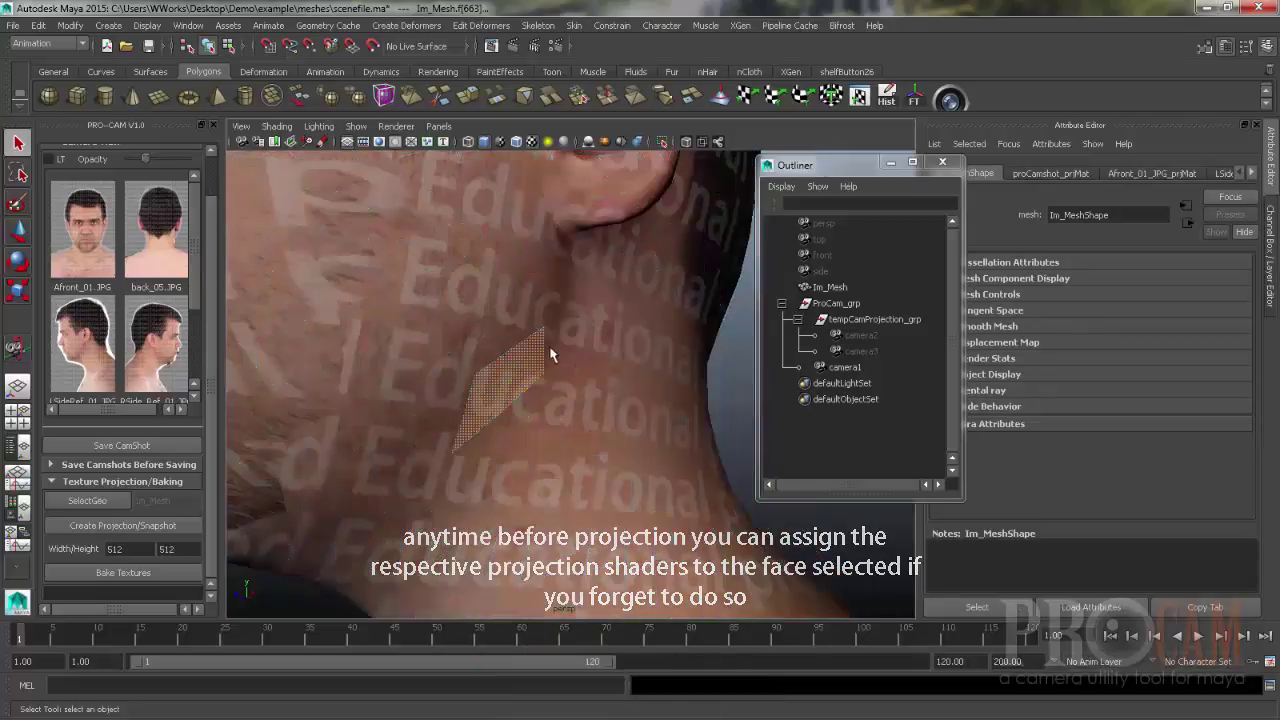
{"action": "left_click_drag", "start_coordinate": [603, 361], "coordinate": [419, 427], "text": "alt"}
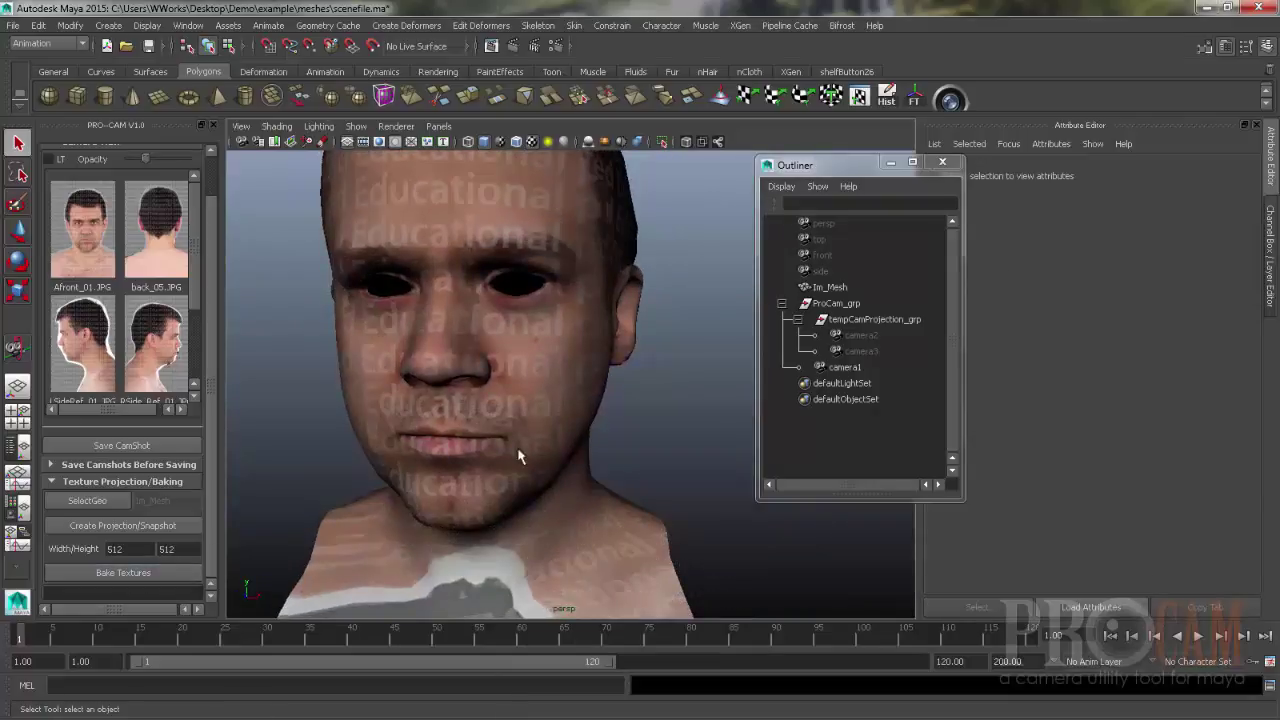
- Select the faces around the ear on the right side of the head, excluding those at the back
{"action": "left_click_drag", "start_coordinate": [519, 456], "coordinate": [480, 440], "text": "alt"}
{"action": "left_click_drag", "start_coordinate": [615, 268], "coordinate": [495, 349], "text": "alt"}
{"action": "right_click_drag", "start_coordinate": [562, 240], "coordinate": [562, 305]}
{"action": "left_click_drag", "start_coordinate": [540, 318], "coordinate": [385, 325], "text": "alt"}
{"action": "left_click_drag", "start_coordinate": [368, 312], "coordinate": [430, 430]}
{"action": "left_click_drag", "start_coordinate": [430, 425], "coordinate": [537, 417], "text": "alt"}
{"action": "left_click_drag", "start_coordinate": [288, 224], "coordinate": [314, 370], "text": "ctrl"}
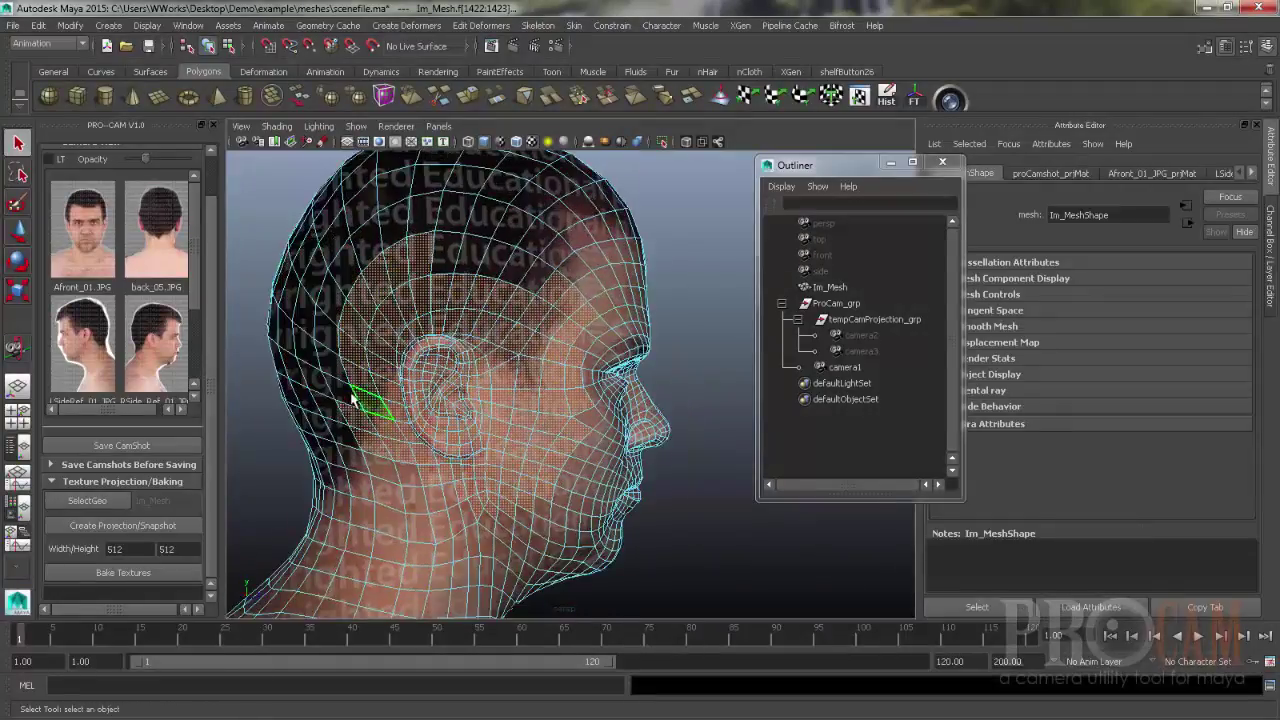
- Check the right-side face selection in wireframe, restore textured display, and create its projection snapshot
{"action": "left_click_drag", "start_coordinate": [423, 271], "coordinate": [414, 286], "text": "alt"}
{"action": "left_click_drag", "start_coordinate": [528, 272], "coordinate": [496, 332], "text": "alt"}
{"action": "left_click_drag", "start_coordinate": [402, 383], "coordinate": [511, 342], "text": "alt"}
{"action": "left_click_drag", "start_coordinate": [478, 500], "coordinate": [531, 381], "text": "alt"}
{"action": "key", "text": "4"}
{"action": "scroll", "coordinate": [530, 381], "scroll_direction": "up", "scroll_amount": 5}
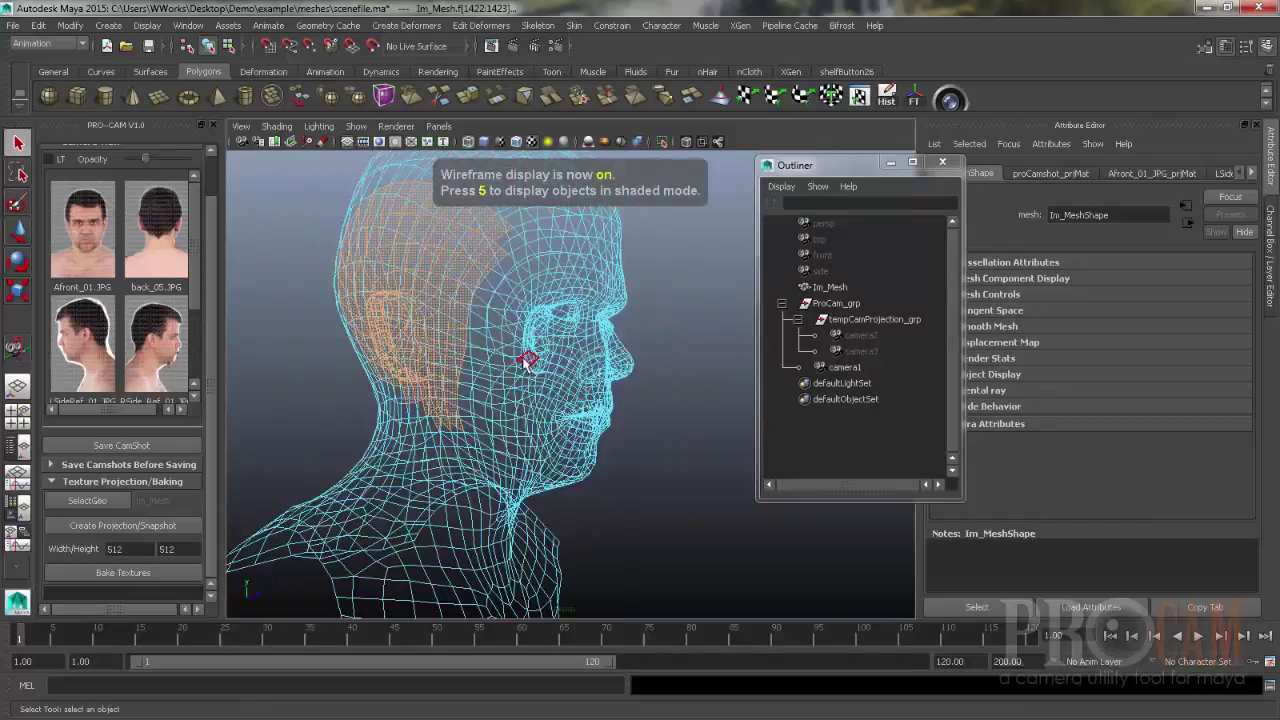
{"action": "key", "text": "6"}
{"action": "left_click", "coordinate": [134, 526]}
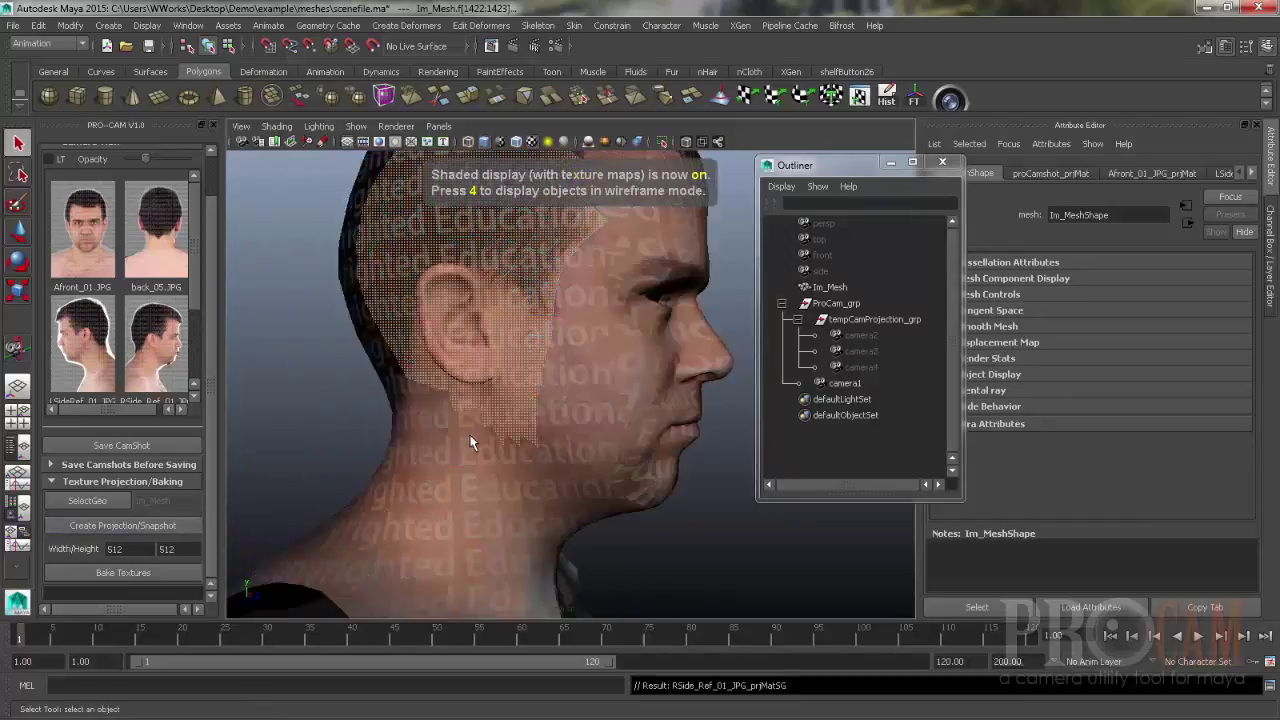
- Select Im_Mesh, try moving it with the Move tool, and undo the move
{"action": "left_click_drag", "start_coordinate": [330, 385], "coordinate": [547, 464], "text": "alt"}
{"action": "left_click", "coordinate": [482, 405]}
{"action": "key", "text": "w"}
{"action": "middle_click_drag", "start_coordinate": [547, 464], "coordinate": [468, 390]}
{"action": "key", "text": "ctrl+z"}
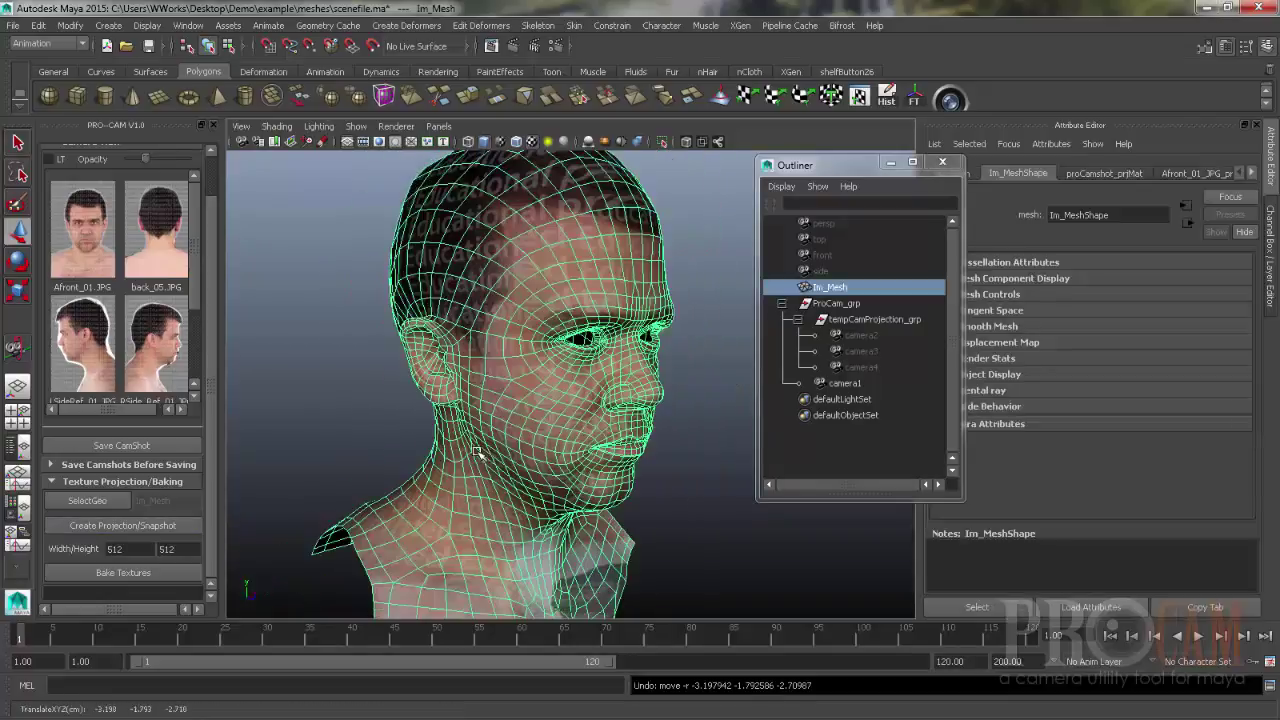
- Move an edge at the right ear's canal opening slightly toward the face, using soft selection with a small falloff radius
{"action": "left_click_drag", "start_coordinate": [420, 447], "coordinate": [500, 448], "text": "alt"}
{"action": "right_click_drag", "start_coordinate": [500, 448], "coordinate": [760, 443], "text": "alt"}
{"action": "middle_click_drag", "start_coordinate": [385, 422], "coordinate": [513, 424], "text": "alt"}
{"action": "left_click_drag", "start_coordinate": [532, 420], "coordinate": [649, 409], "text": "alt"}
{"action": "scroll", "coordinate": [640, 410], "scroll_direction": "up", "scroll_amount": 5}
{"action": "right_click_drag", "start_coordinate": [565, 401], "coordinate": [567, 300]}
{"action": "left_click", "coordinate": [595, 400]}
{"action": "left_click", "coordinate": [595, 398]}
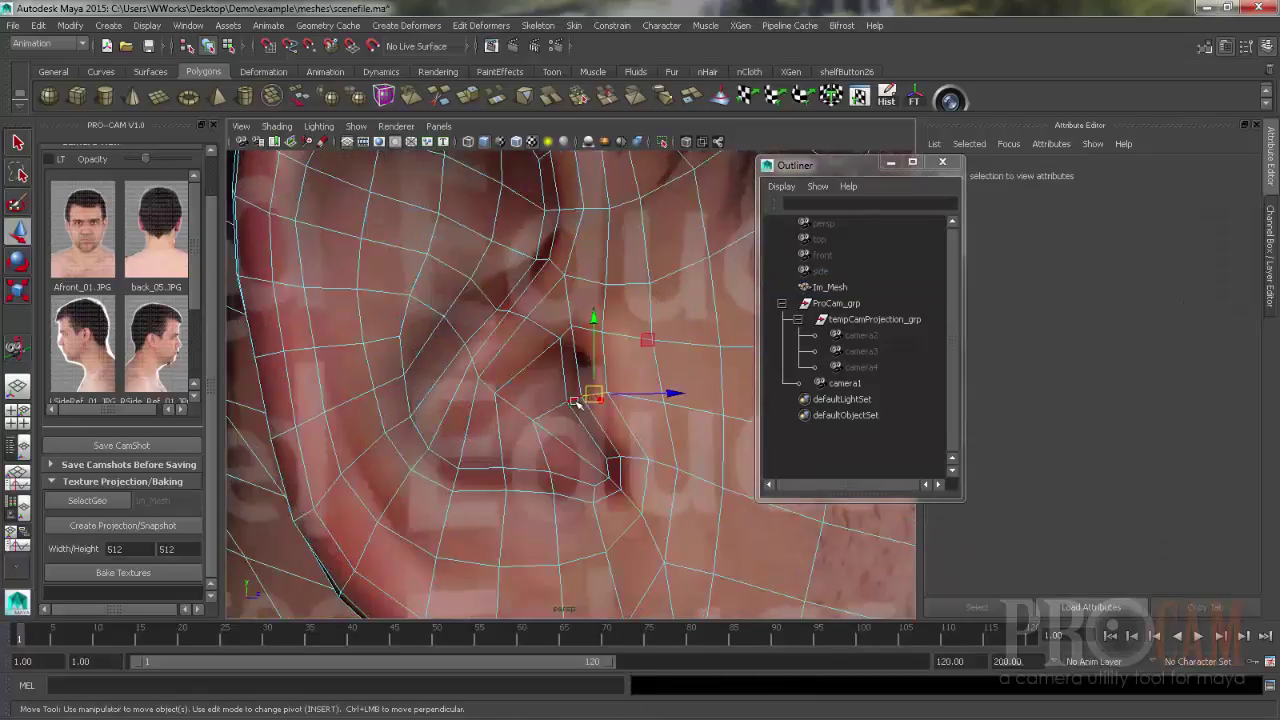
{"action": "key", "text": "b"}
{"action": "left_click_drag", "start_coordinate": [652, 492], "coordinate": [694, 497]}
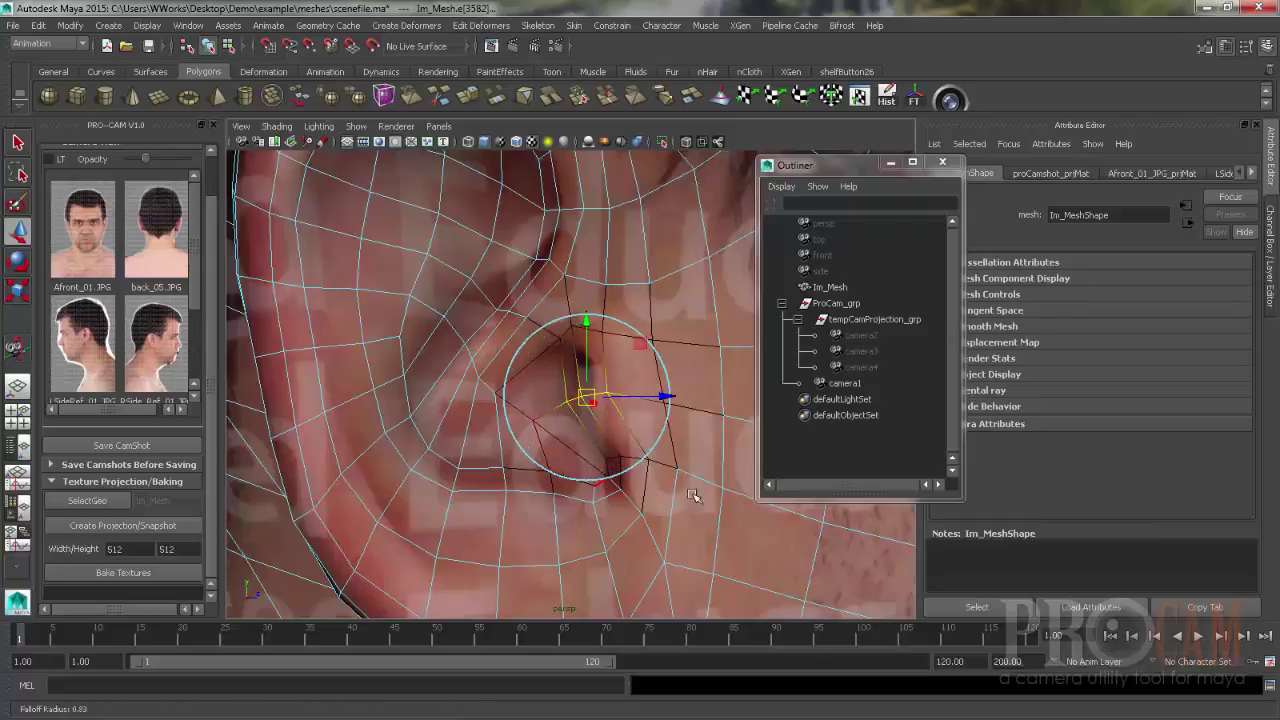
{"action": "left_click_drag", "start_coordinate": [588, 402], "coordinate": [594, 396]}
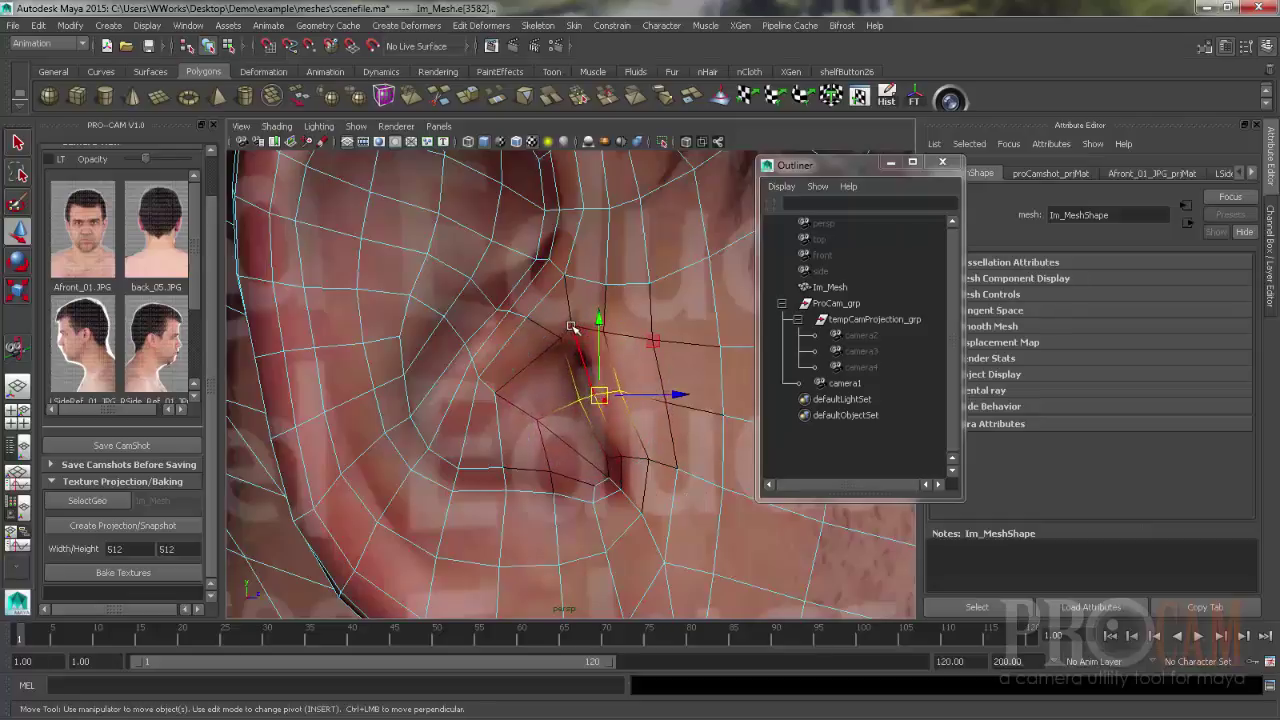
- Shift the edge at the upper end of the right ear's canal opening slightly toward the face and down, and deselect it
{"action": "left_click", "coordinate": [577, 336]}
{"action": "left_click", "coordinate": [571, 331]}
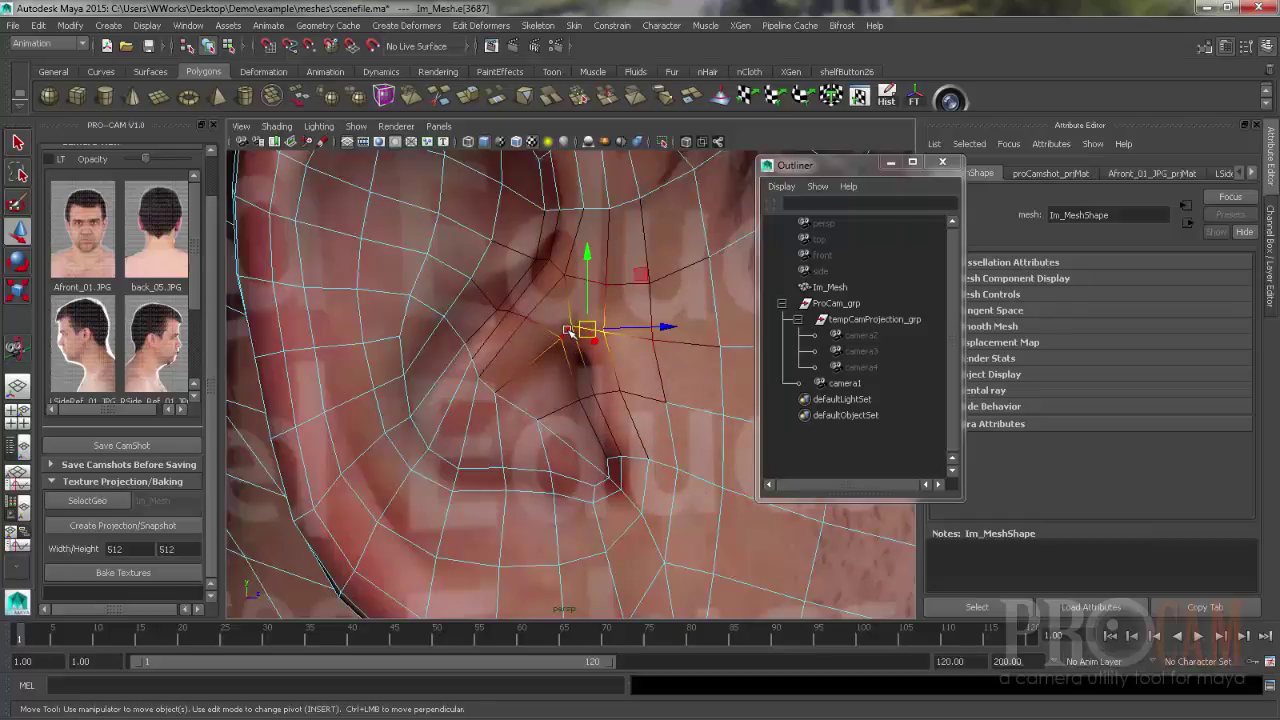
{"action": "left_click", "coordinate": [568, 331]}
{"action": "left_click_drag", "start_coordinate": [581, 329], "coordinate": [593, 343]}
{"action": "right_click_drag", "start_coordinate": [593, 343], "coordinate": [450, 410], "text": "alt"}
{"action": "left_click", "coordinate": [700, 368]}
{"action": "left_click_drag", "start_coordinate": [690, 372], "coordinate": [514, 406], "text": "alt"}
{"action": "right_click_drag", "start_coordinate": [514, 406], "coordinate": [690, 403], "text": "alt"}
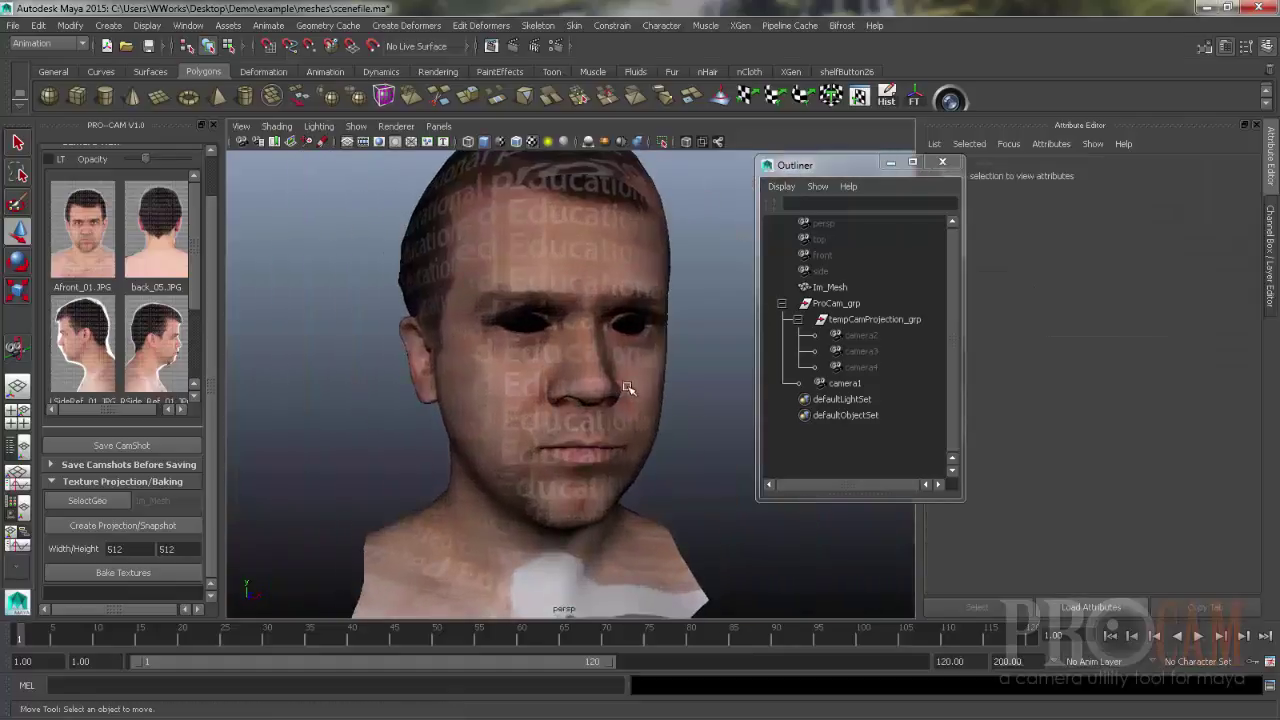
- Review the Width/Height settings for texture baking and look over the projected head from several angles
{"action": "left_click_drag", "start_coordinate": [648, 456], "coordinate": [549, 459], "text": "alt"}
{"action": "left_click", "coordinate": [80, 244]}
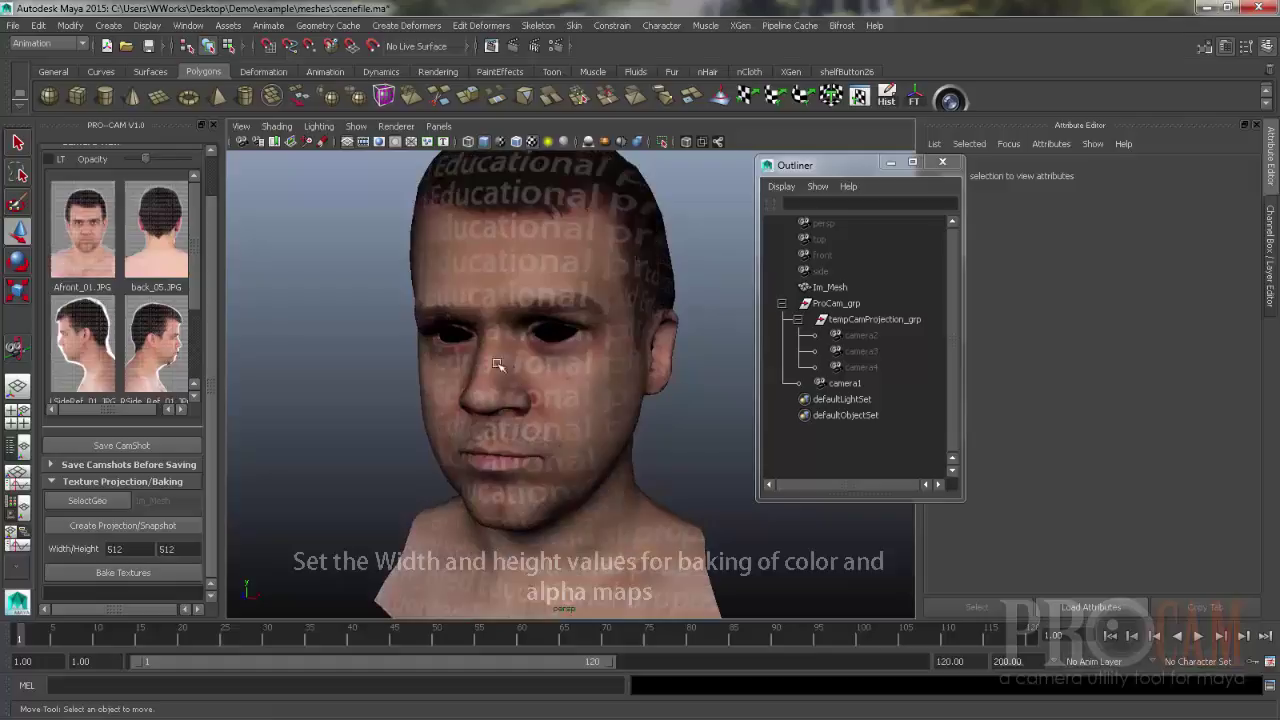
{"action": "left_click_drag", "start_coordinate": [497, 364], "coordinate": [604, 404], "text": "alt"}
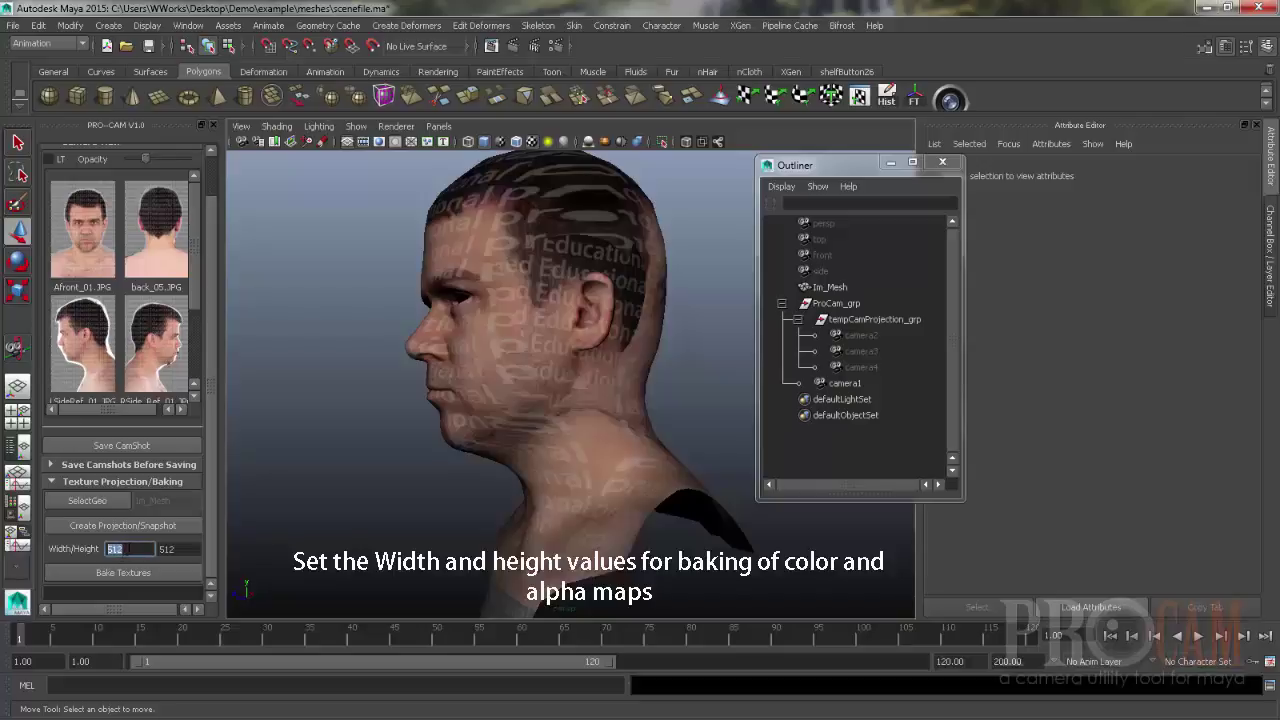
{"action": "left_click", "coordinate": [172, 549]}
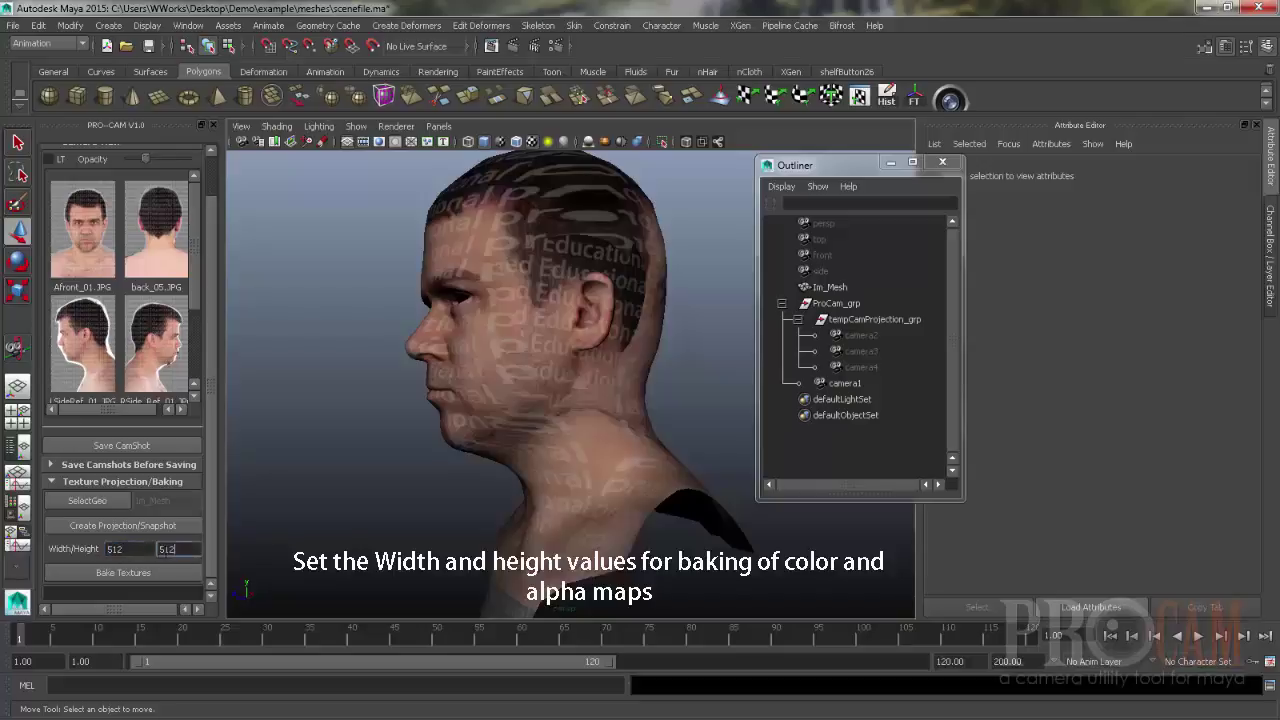
{"action": "left_click", "coordinate": [130, 549]}
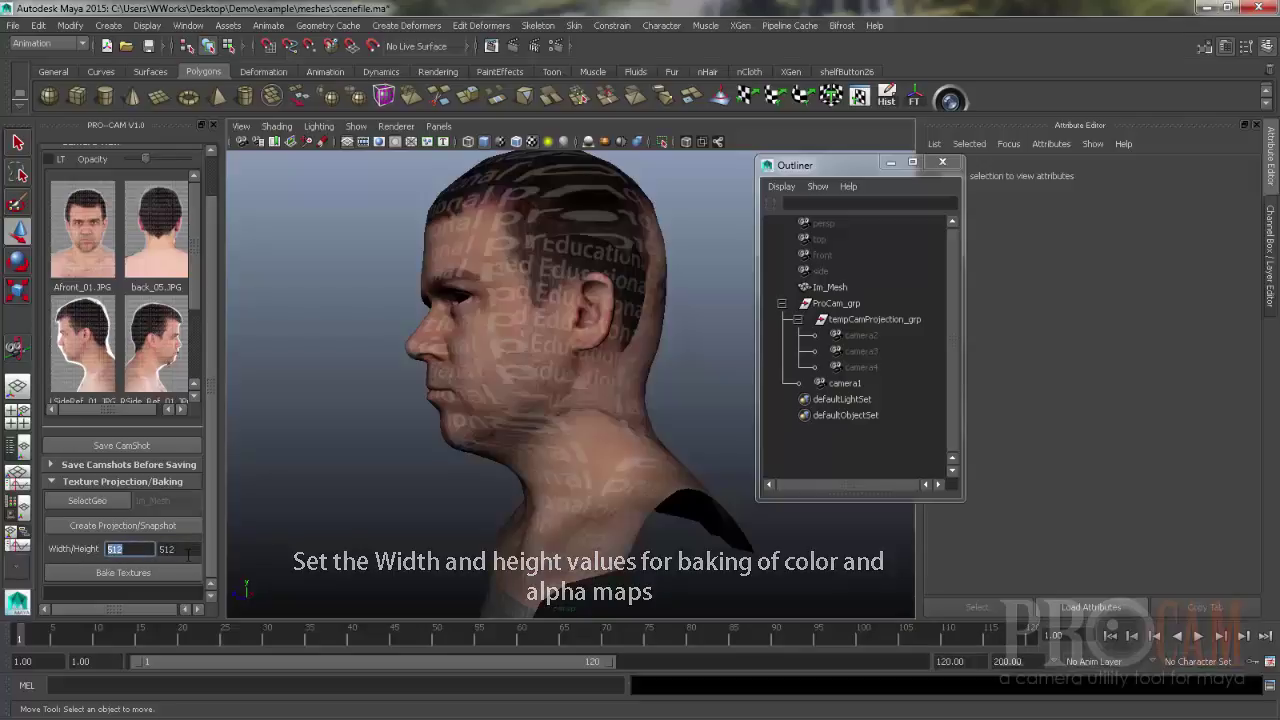
{"action": "mouse_move", "coordinate": [514, 393]}
{"action": "left_mouse_down", "text": "alt"}
{"action": "mouse_move", "coordinate": [540, 400]}
{"action": "mouse_move", "coordinate": [508, 372]}
{"action": "left_mouse_up", "text": "alt"}
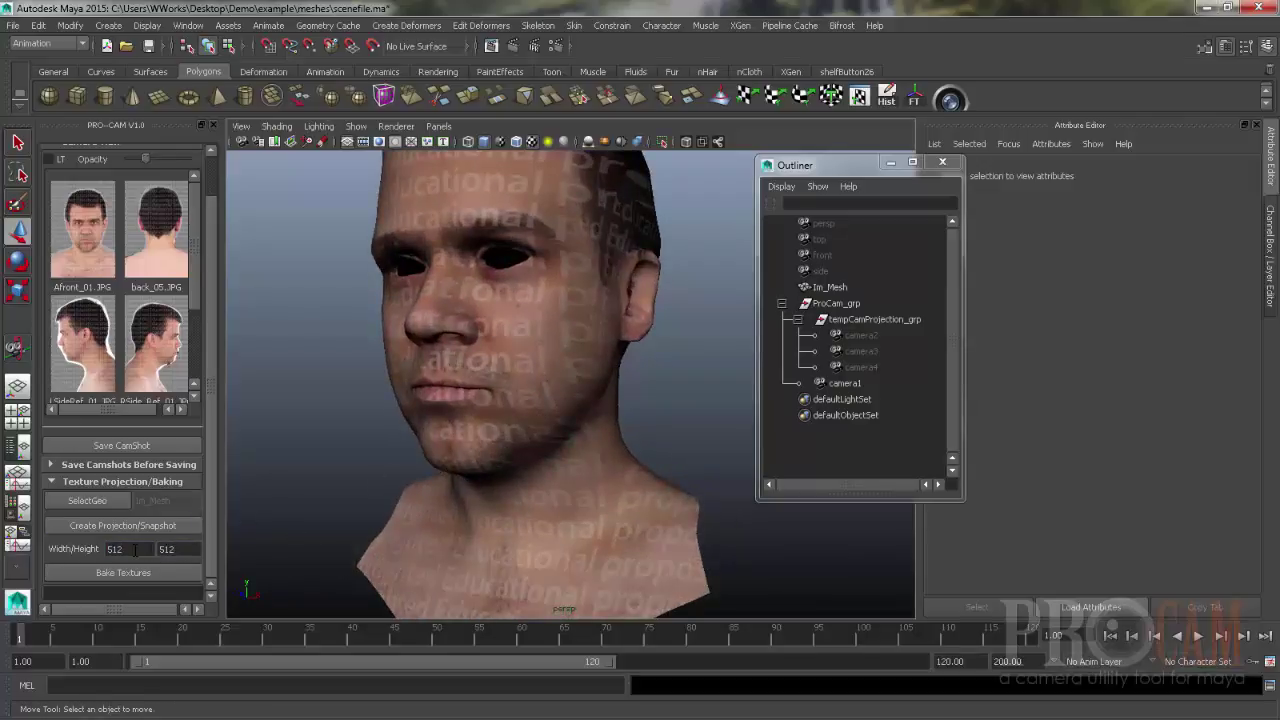
{"action": "left_click_drag", "start_coordinate": [185, 548], "coordinate": [117, 548]}
{"action": "left_click_drag", "start_coordinate": [427, 423], "coordinate": [483, 375], "text": "alt"}
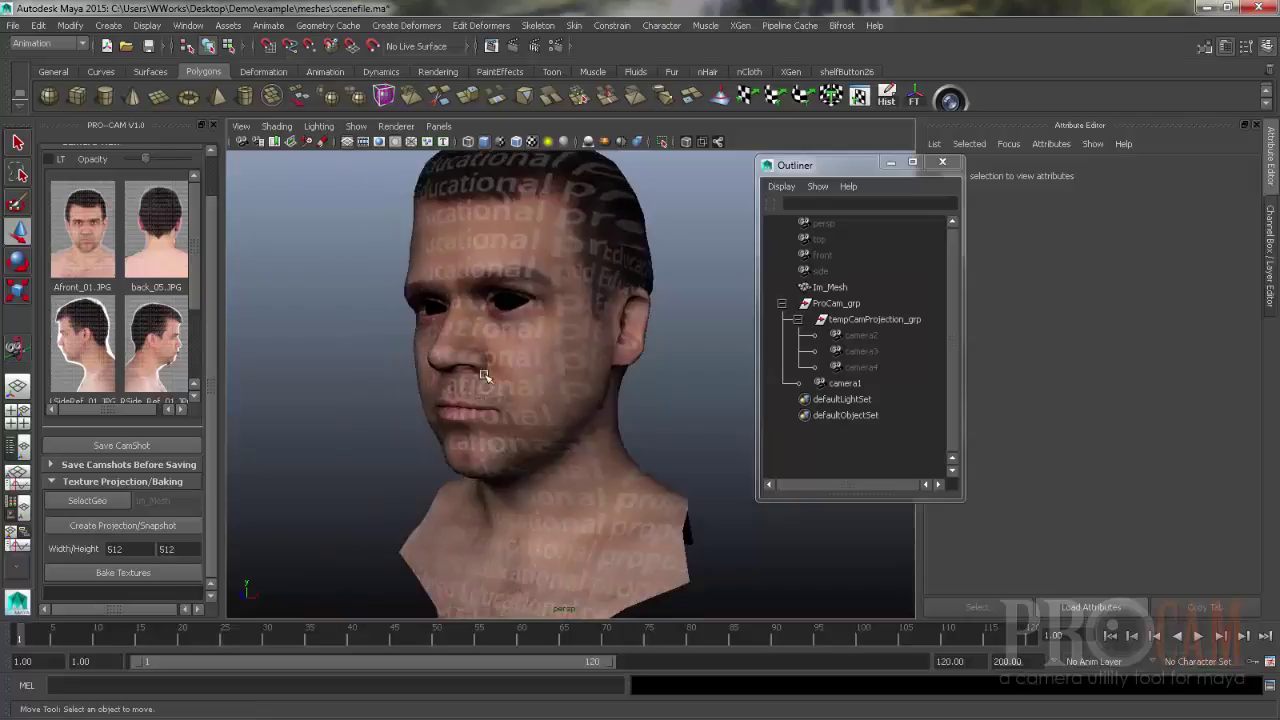
- Bake the textures with the example folder as the output location
{"action": "left_click", "coordinate": [175, 577]}
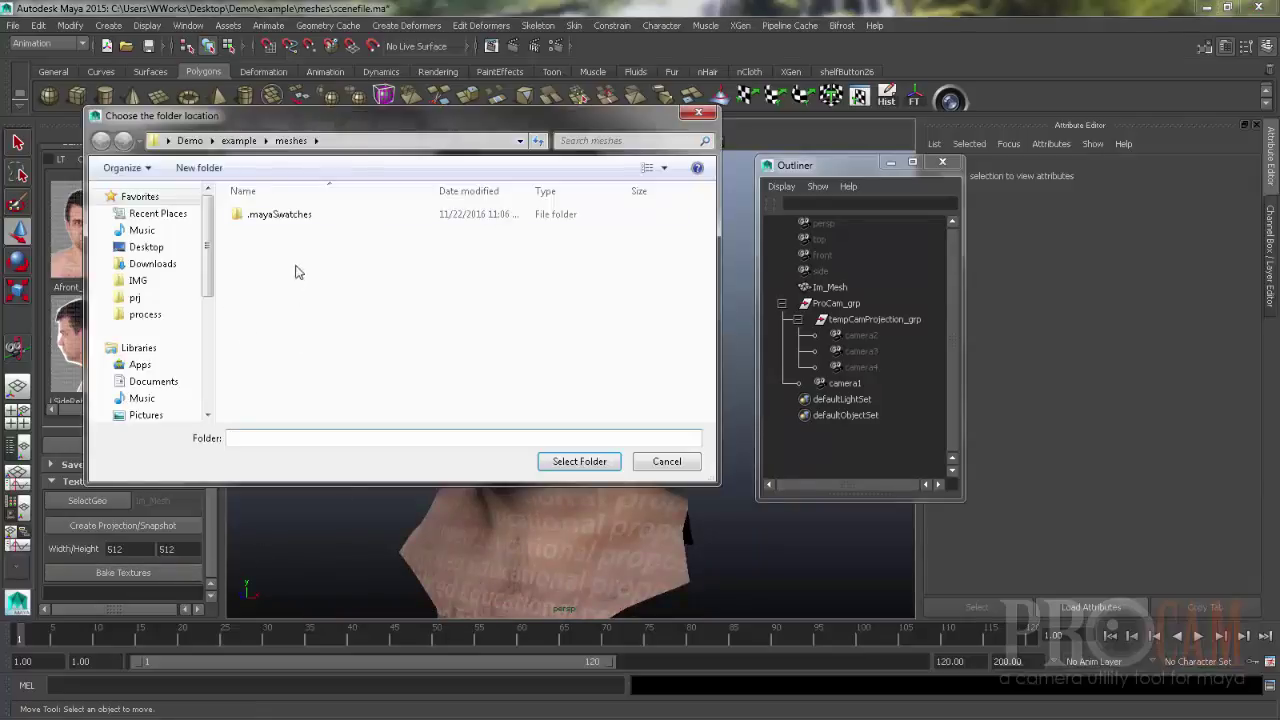
{"action": "left_click", "coordinate": [240, 141]}
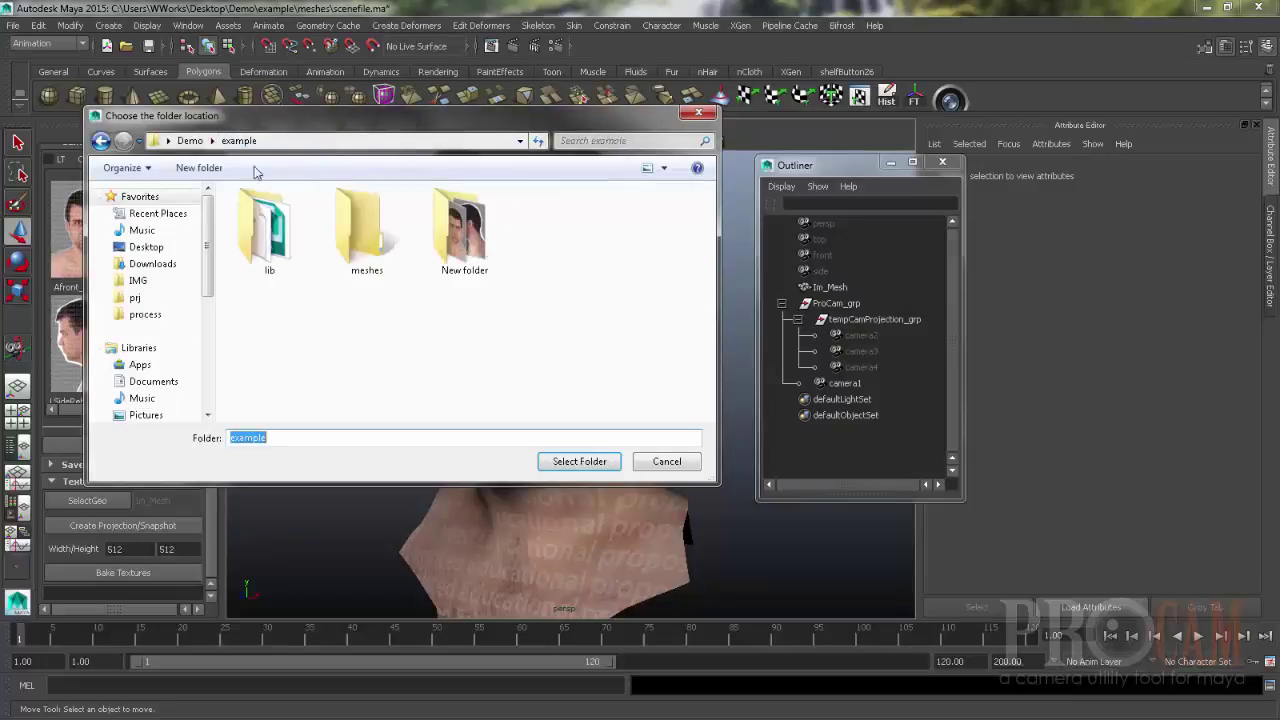
{"action": "left_click", "coordinate": [579, 461]}
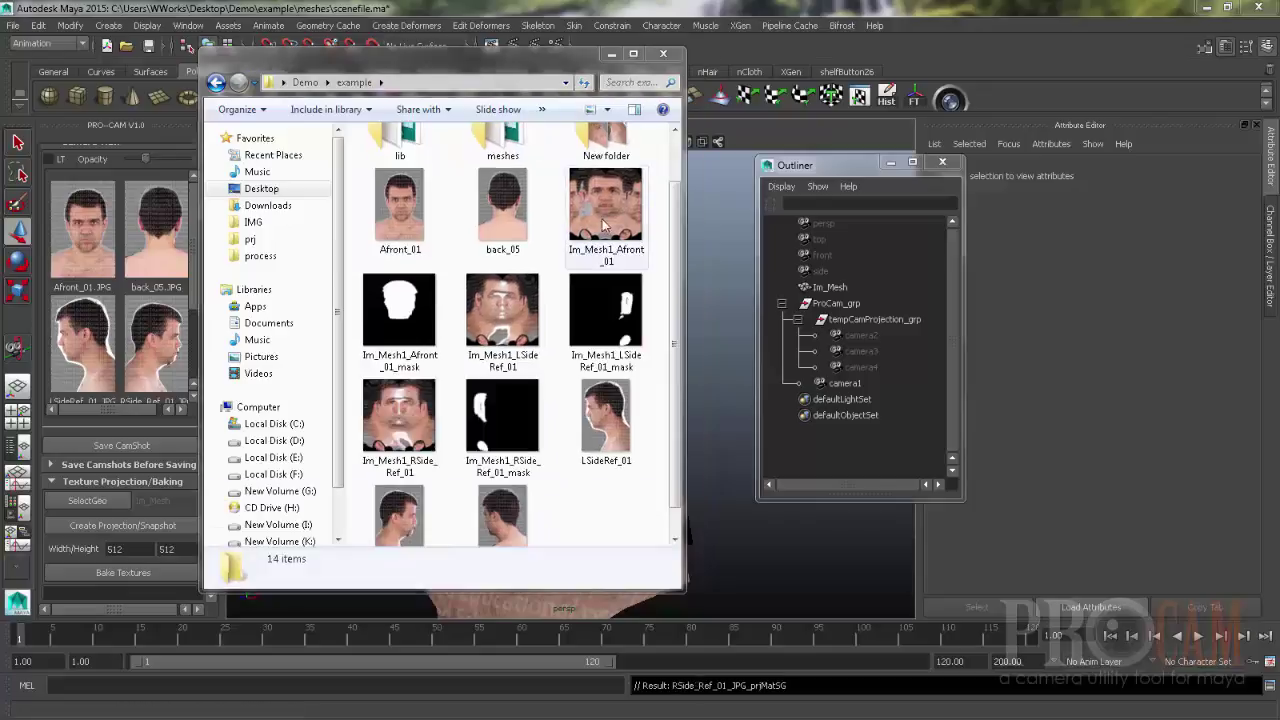
- Open the baked Im_Mesh1 color and mask textures for the front, left and right projections from the example folder in Photoshop
{"action": "left_click", "coordinate": [607, 220]}
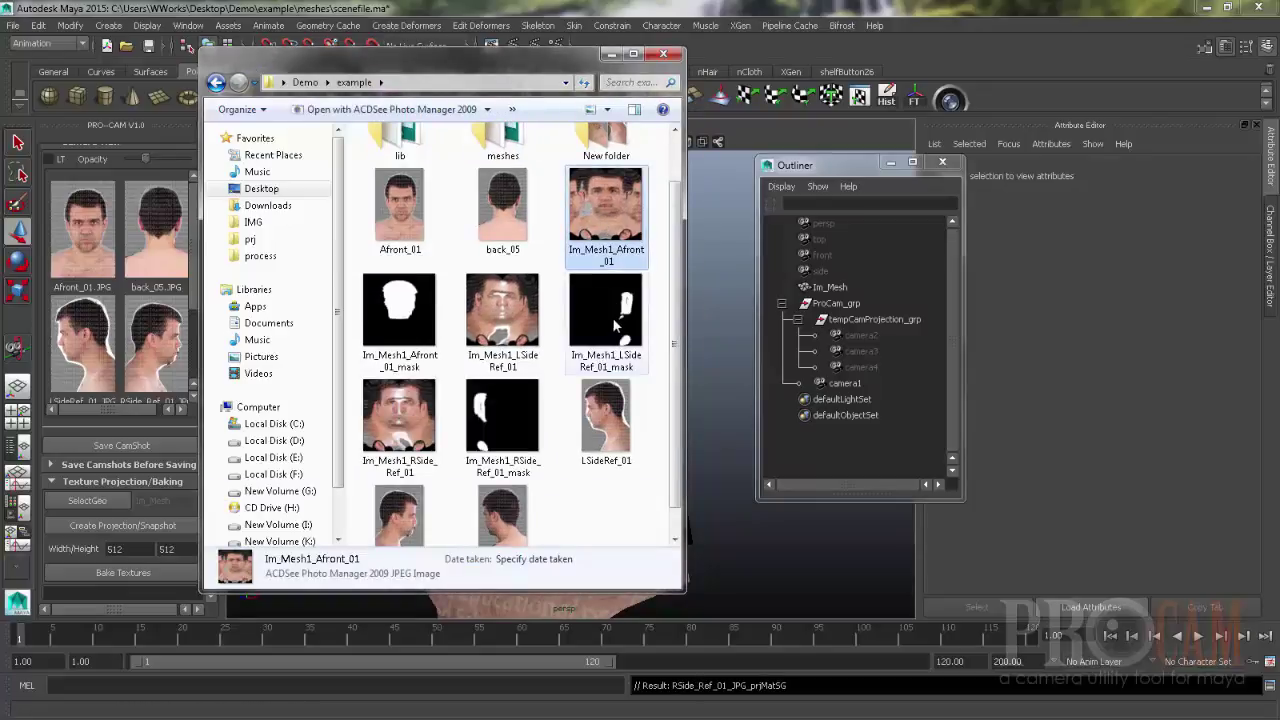
{"action": "left_click", "coordinate": [614, 328], "text": "ctrl"}
{"action": "left_click", "coordinate": [505, 325], "text": "ctrl"}
{"action": "left_click", "coordinate": [392, 335], "text": "ctrl"}
{"action": "left_click", "coordinate": [502, 420], "text": "ctrl"}
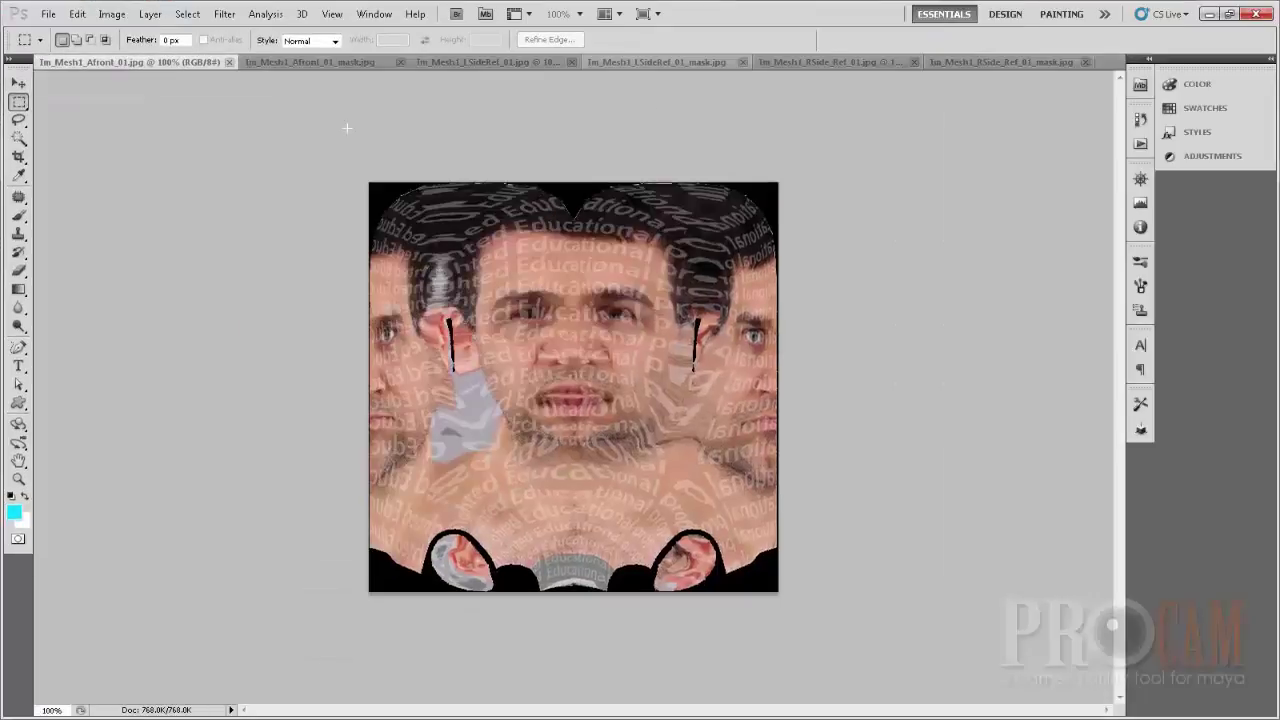
- Compare the baked front texture Im_Mesh1_Afront_01 with its black-and-white mask image
{"action": "left_click", "coordinate": [310, 62]}
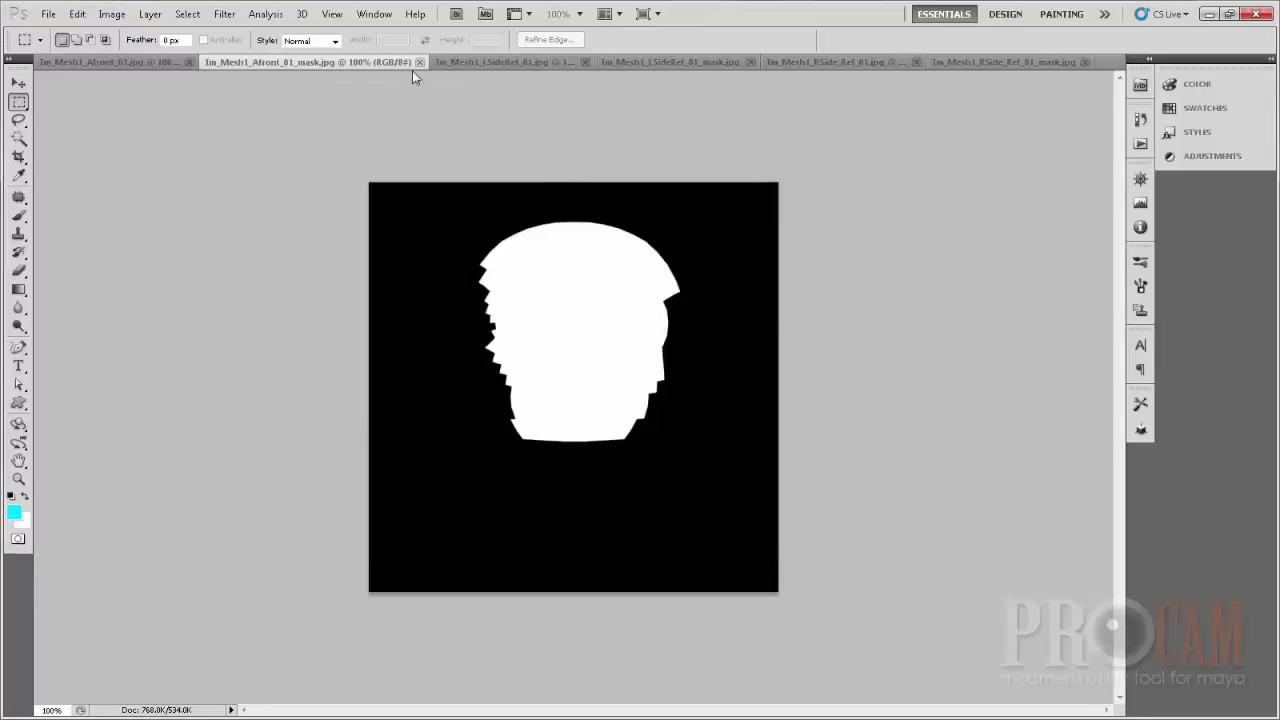
{"action": "left_click", "coordinate": [162, 66]}
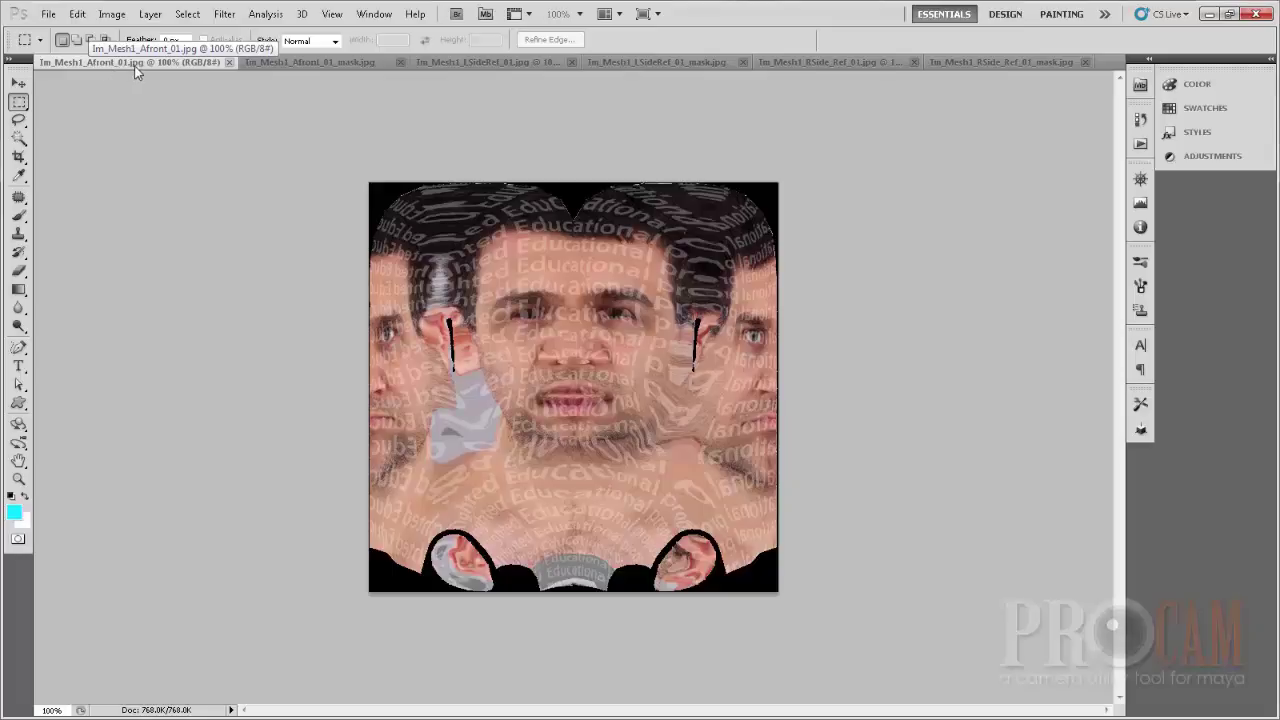
{"action": "left_click", "coordinate": [312, 62]}
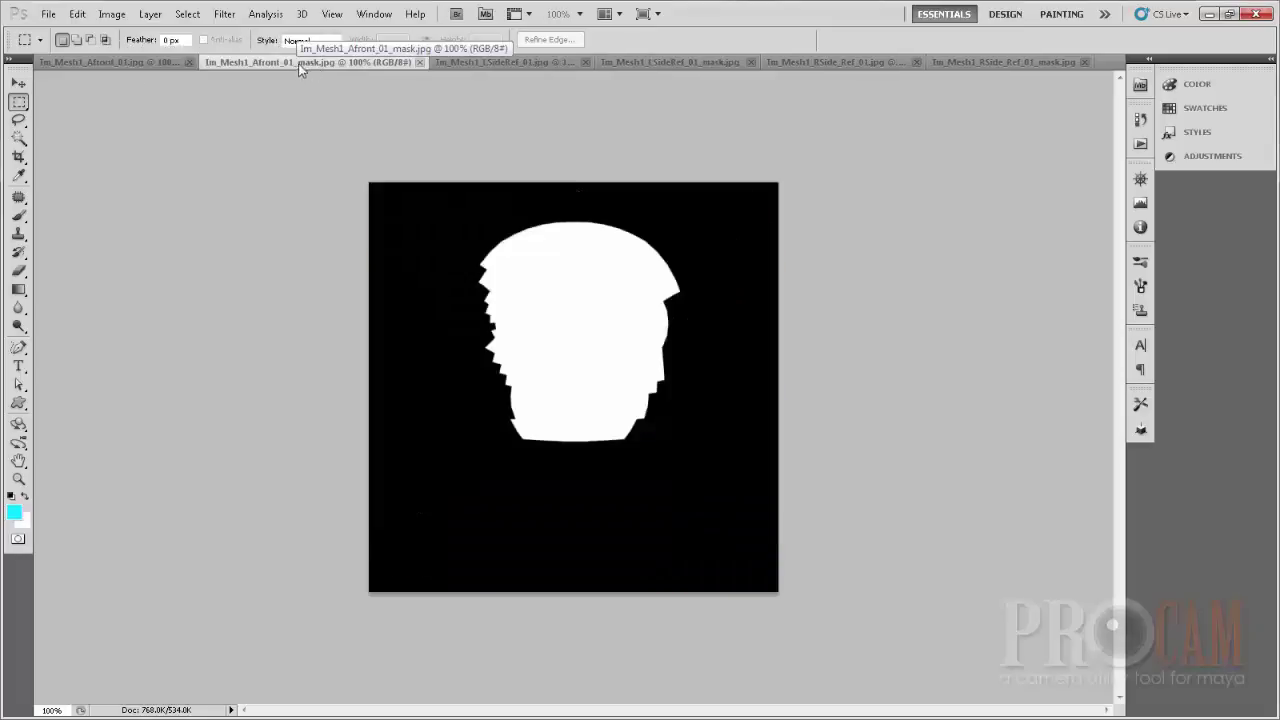
- Mask the front texture's Layer 1 with the Im_Mesh1_Afront_01_mask image so only the face area shows, and clear the selection
{"action": "left_click_drag", "start_coordinate": [310, 66], "coordinate": [254, 78]}
{"action": "key", "text": "v"}
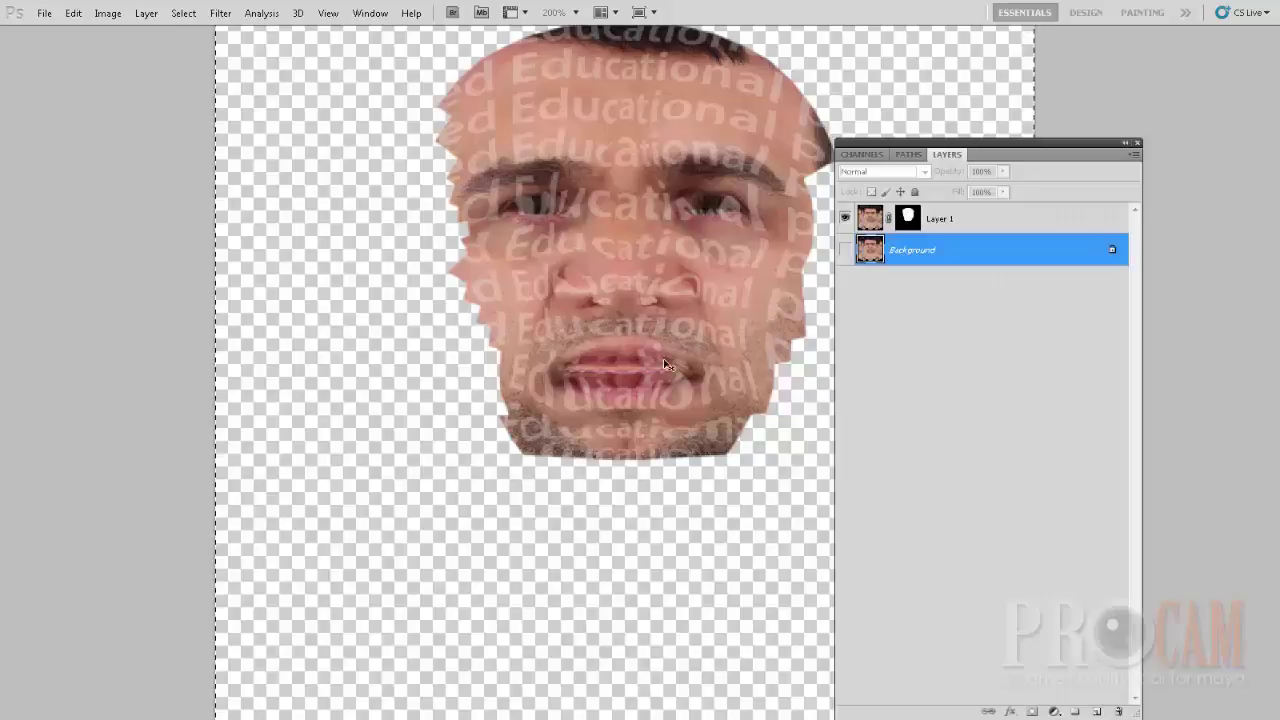
{"action": "key", "text": "ctrl+minus"}
{"action": "left_click", "coordinate": [862, 224]}
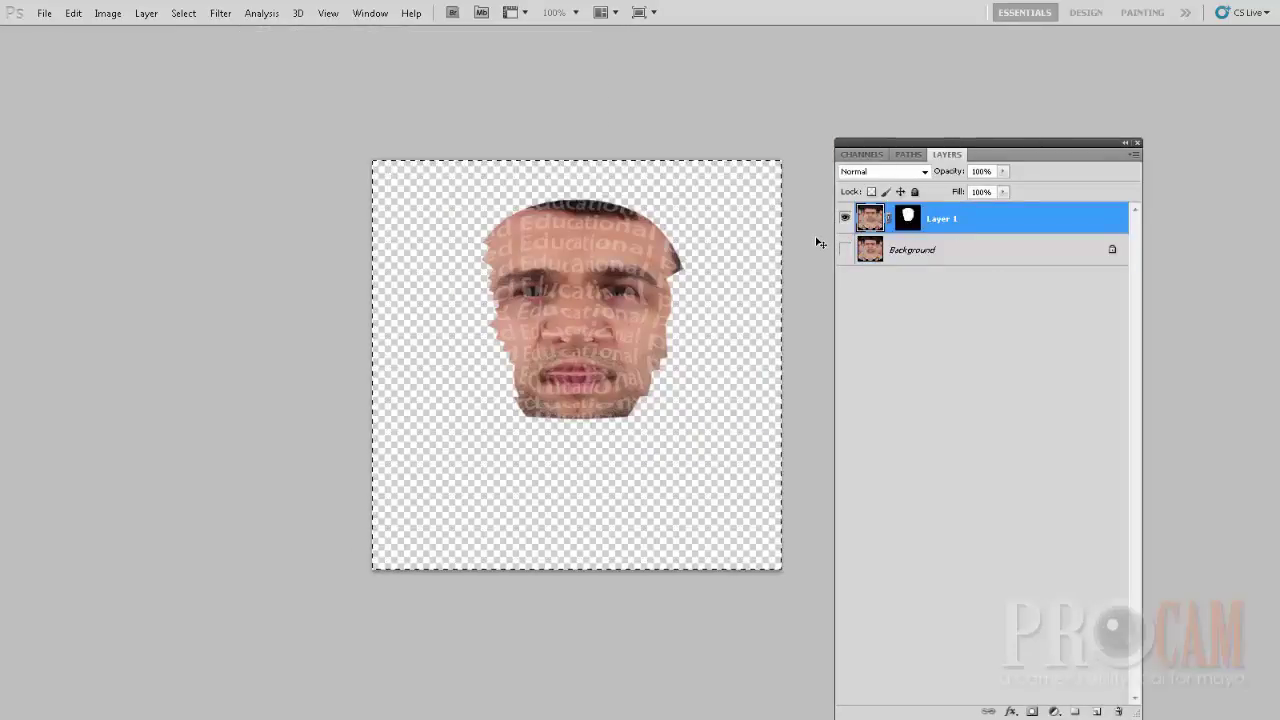
{"action": "key", "text": "ctrl+d"}
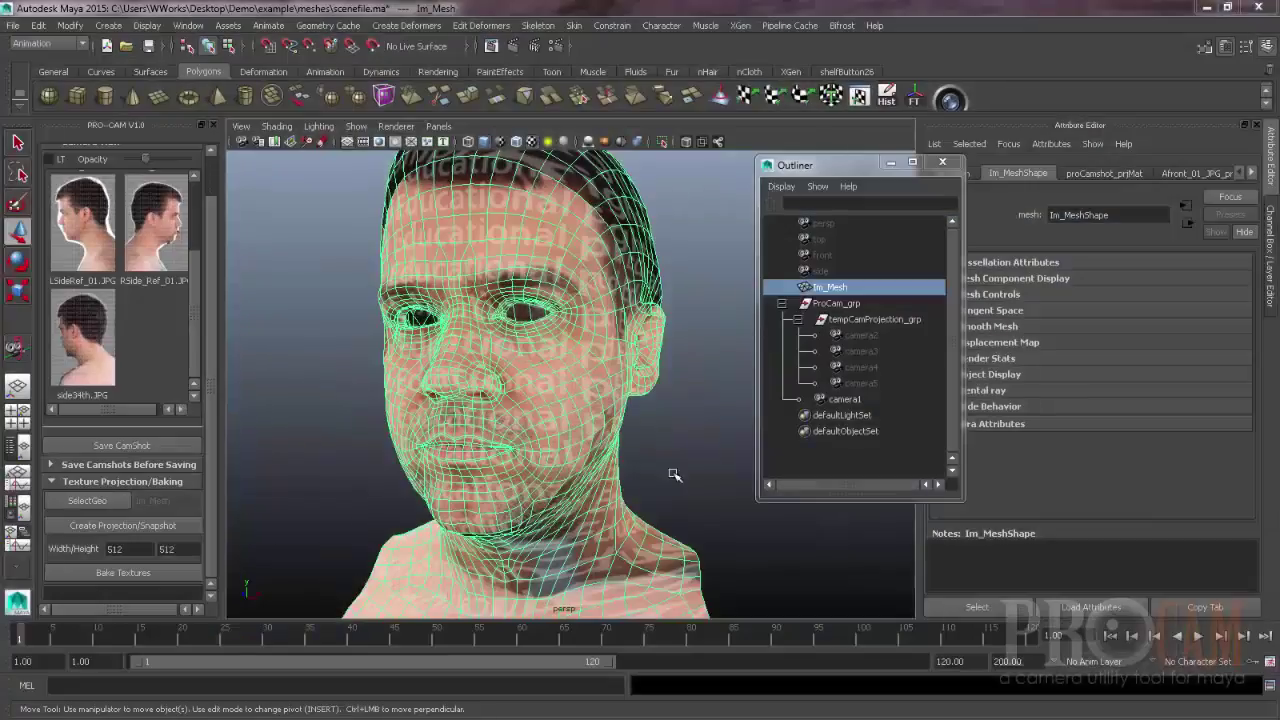
- Switch to Maya and create a projection of the side34th image on the vertical strip of faces behind the head's left ear
{"action": "left_click", "coordinate": [677, 458]}
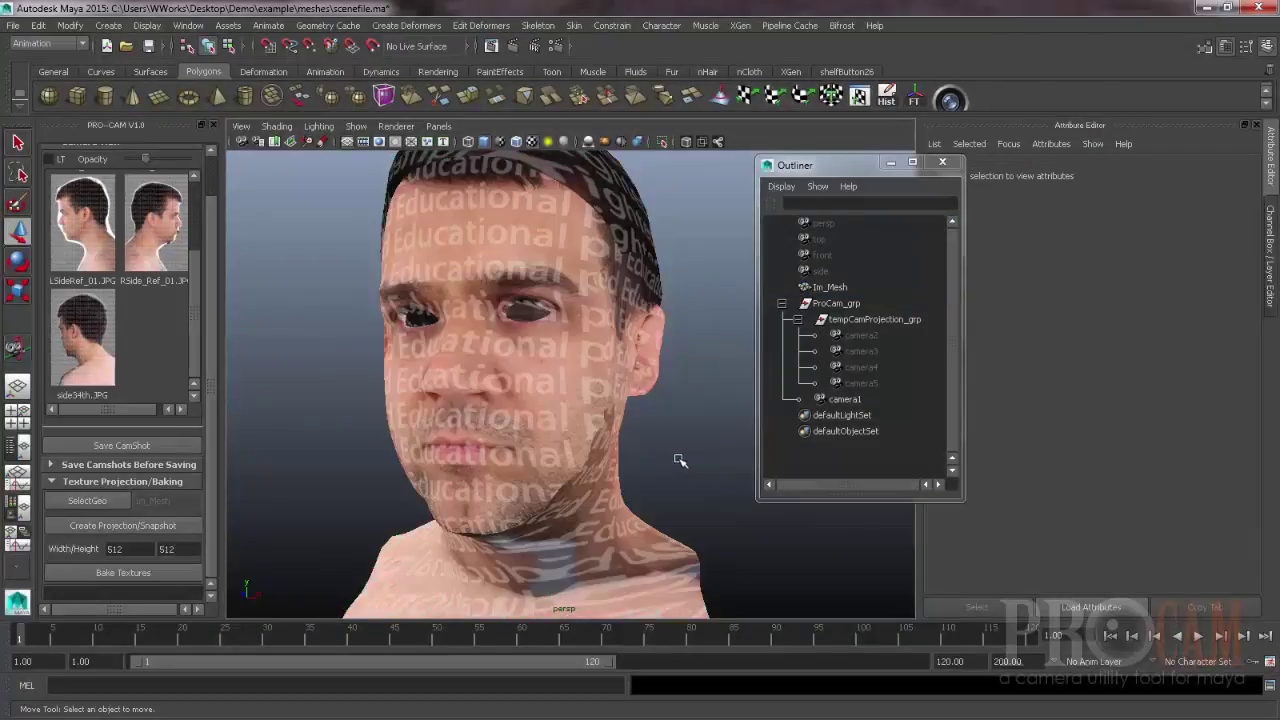
{"action": "left_click_drag", "start_coordinate": [628, 484], "coordinate": [480, 485], "text": "alt"}
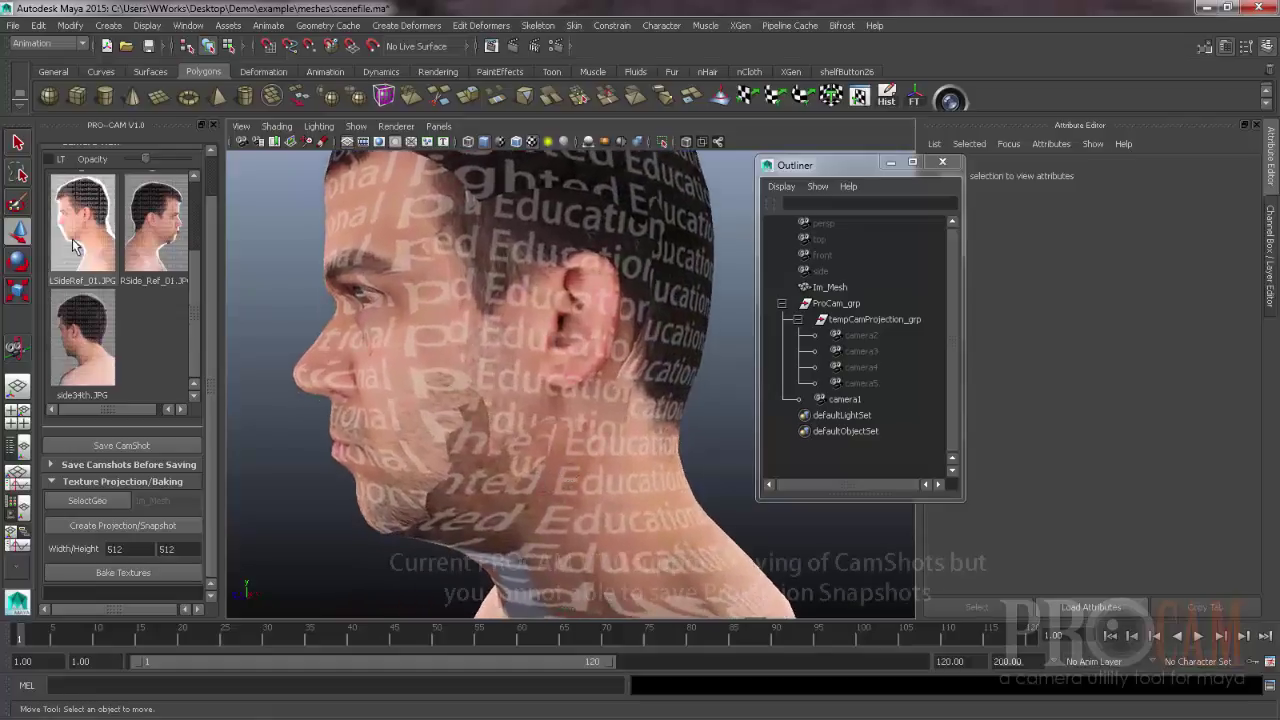
{"action": "left_click", "coordinate": [83, 338]}
{"action": "right_click_drag", "start_coordinate": [512, 316], "coordinate": [514, 362]}
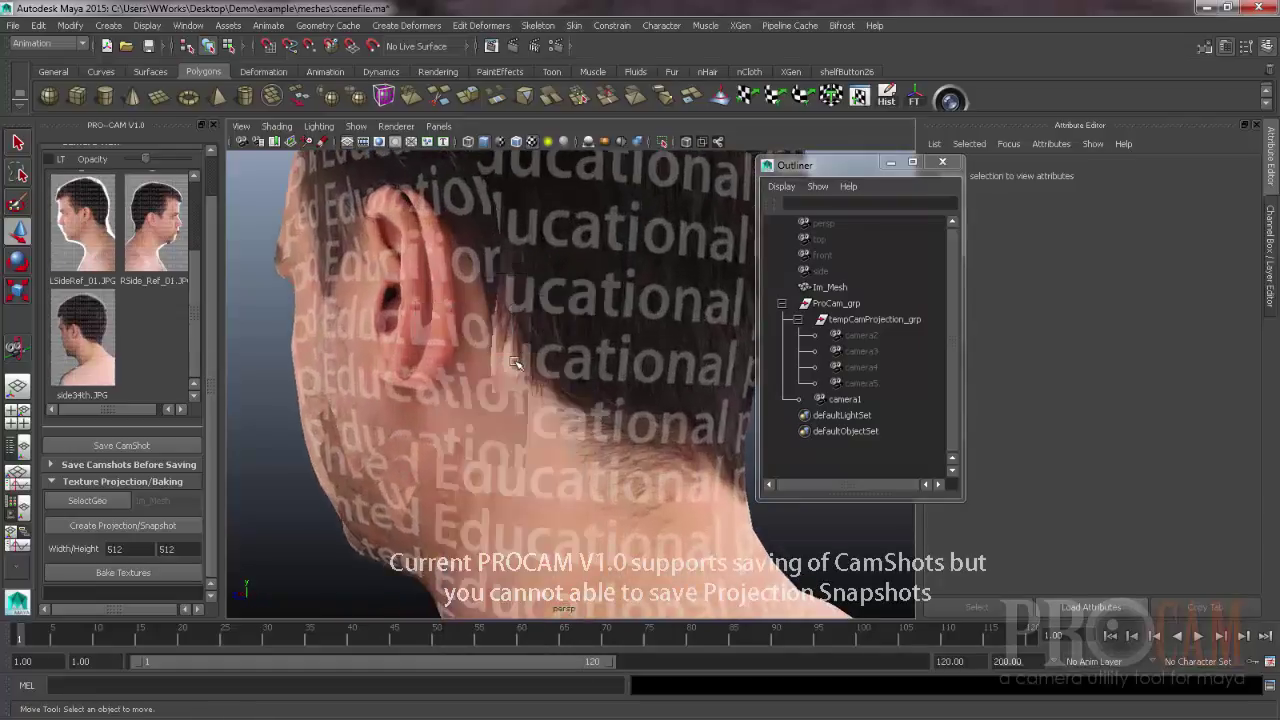
{"action": "left_click_drag", "start_coordinate": [540, 320], "coordinate": [572, 338], "text": "alt"}
{"action": "left_click", "coordinate": [590, 262]}
{"action": "double_click", "coordinate": [575, 418], "text": "shift"}
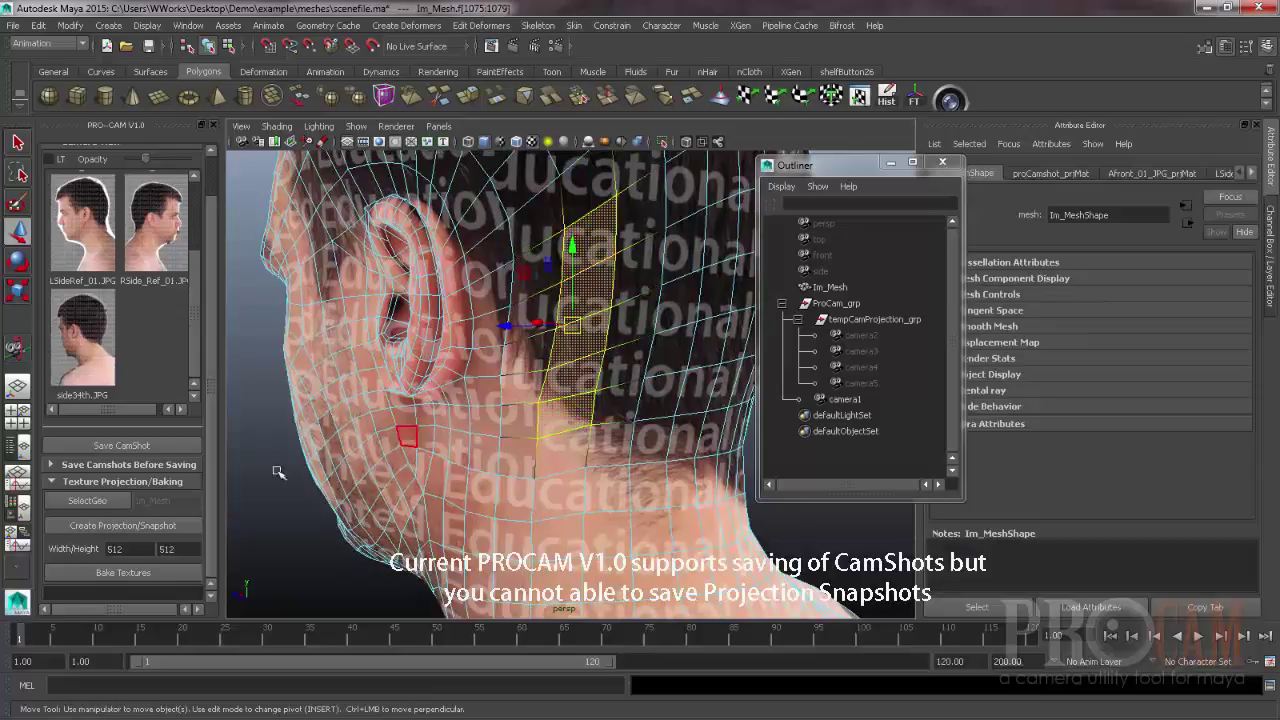
{"action": "left_click", "coordinate": [147, 529]}
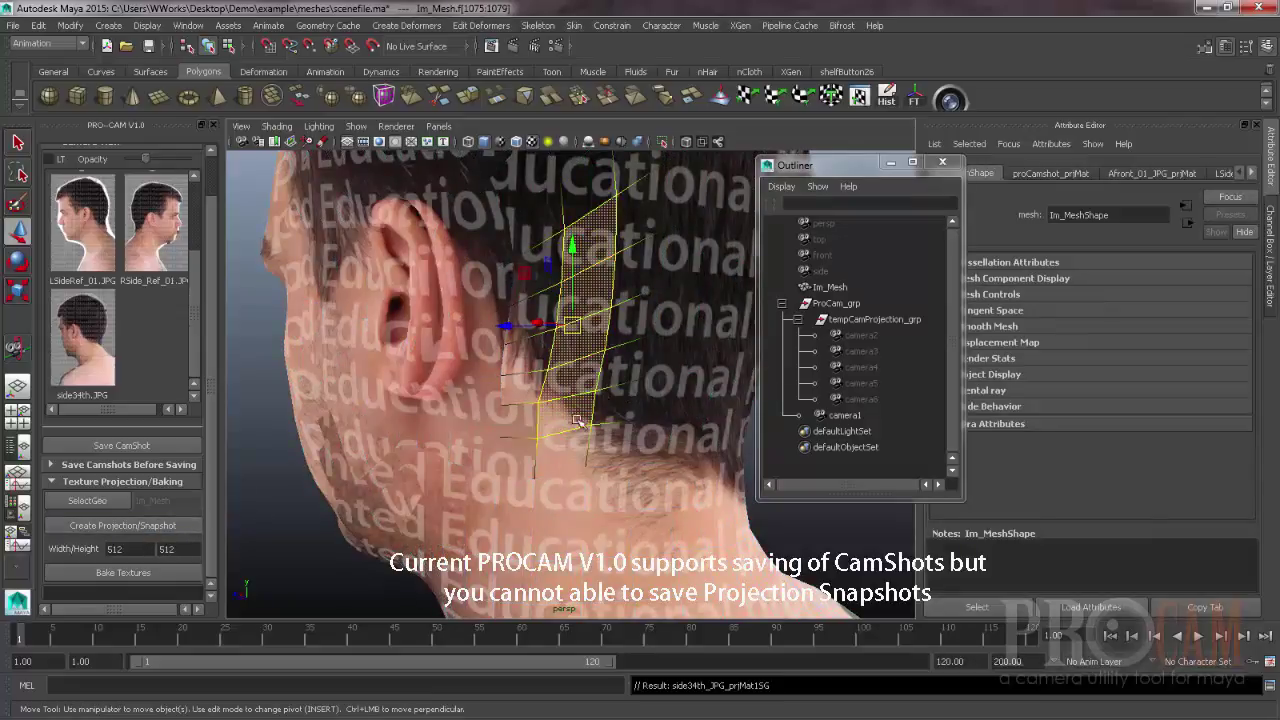
- Select the whole head mesh and inspect the side34th projection behind the ear from several angles
{"action": "scroll", "coordinate": [611, 405], "scroll_direction": "down", "scroll_amount": 5}
{"action": "left_click", "coordinate": [655, 425]}
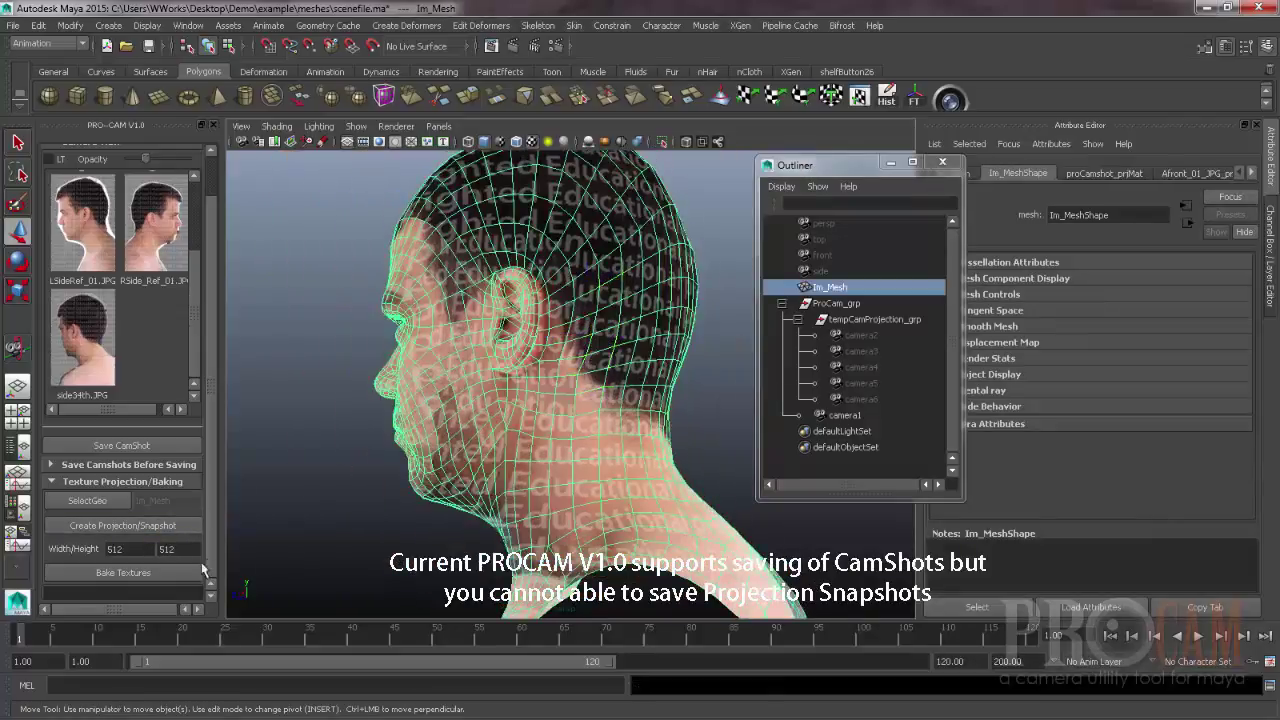
{"action": "left_click_drag", "start_coordinate": [590, 435], "coordinate": [643, 462], "text": "alt"}
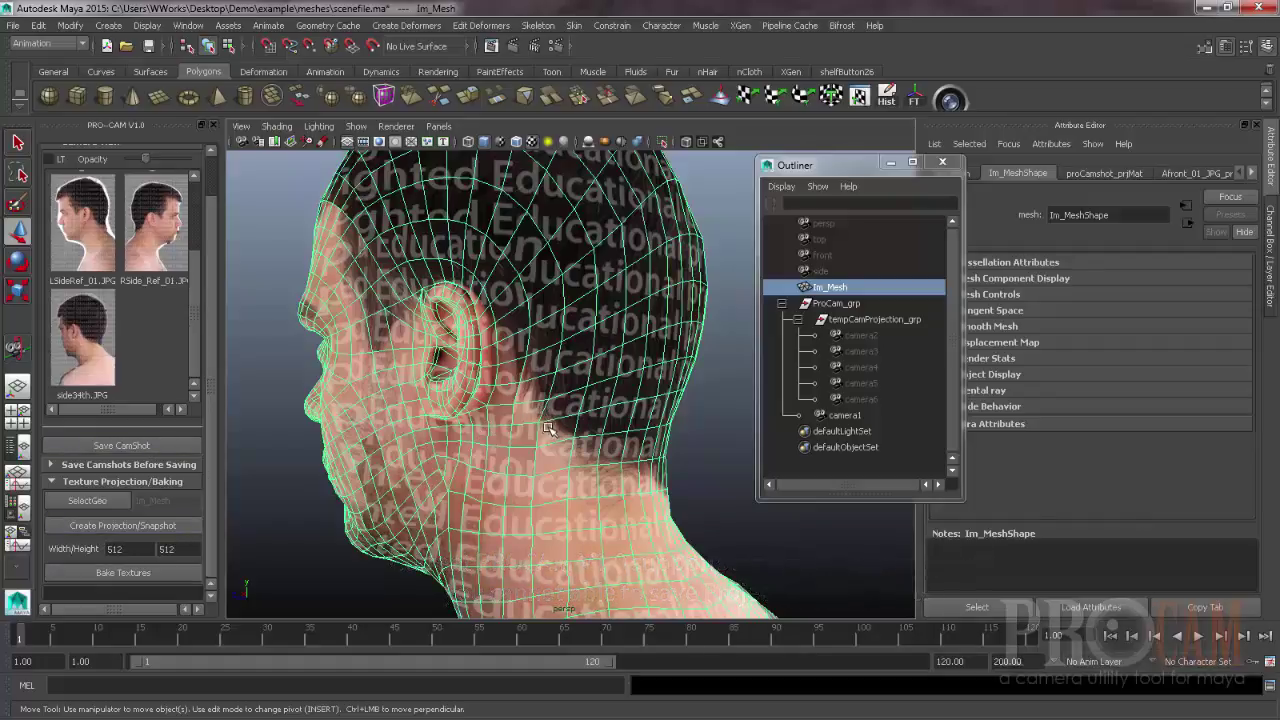
{"action": "right_click_drag", "start_coordinate": [557, 443], "coordinate": [540, 448], "text": "alt"}
{"action": "left_click_drag", "start_coordinate": [540, 448], "coordinate": [566, 457], "text": "alt"}
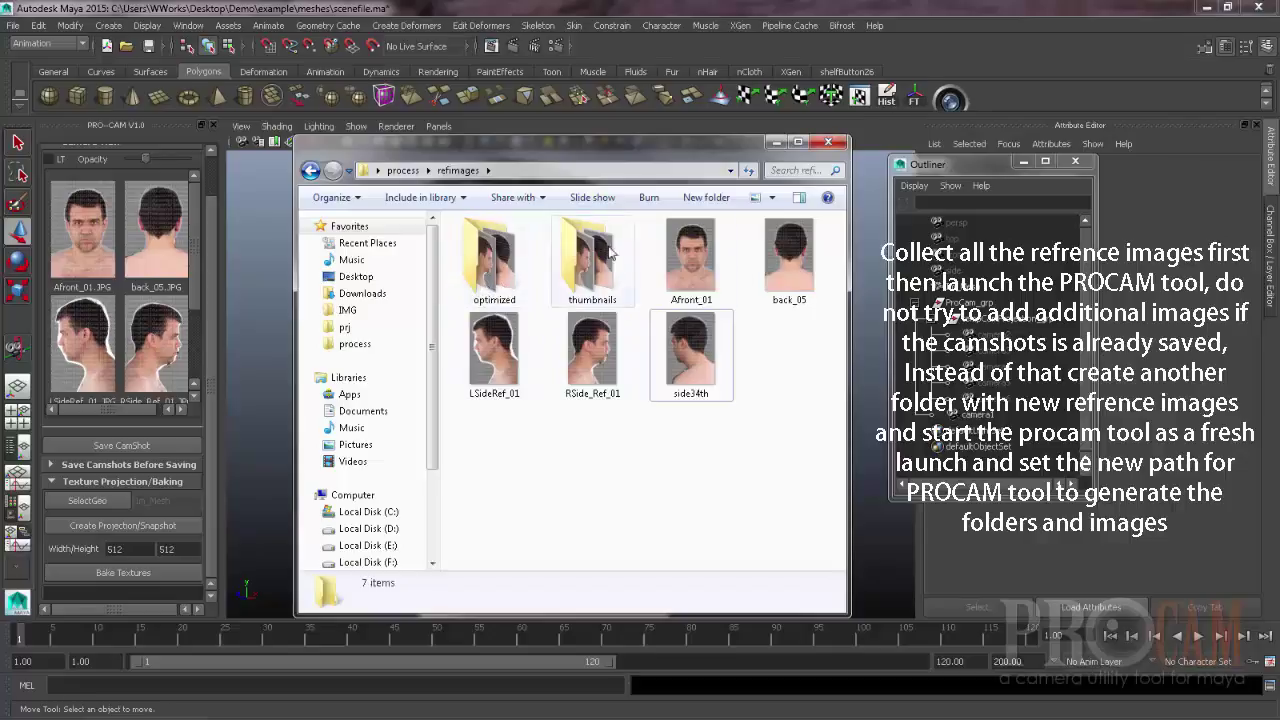
- Examine the images in the optimized subfolder of refimages and return to the refimages folder
{"action": "double_click", "coordinate": [494, 258]}
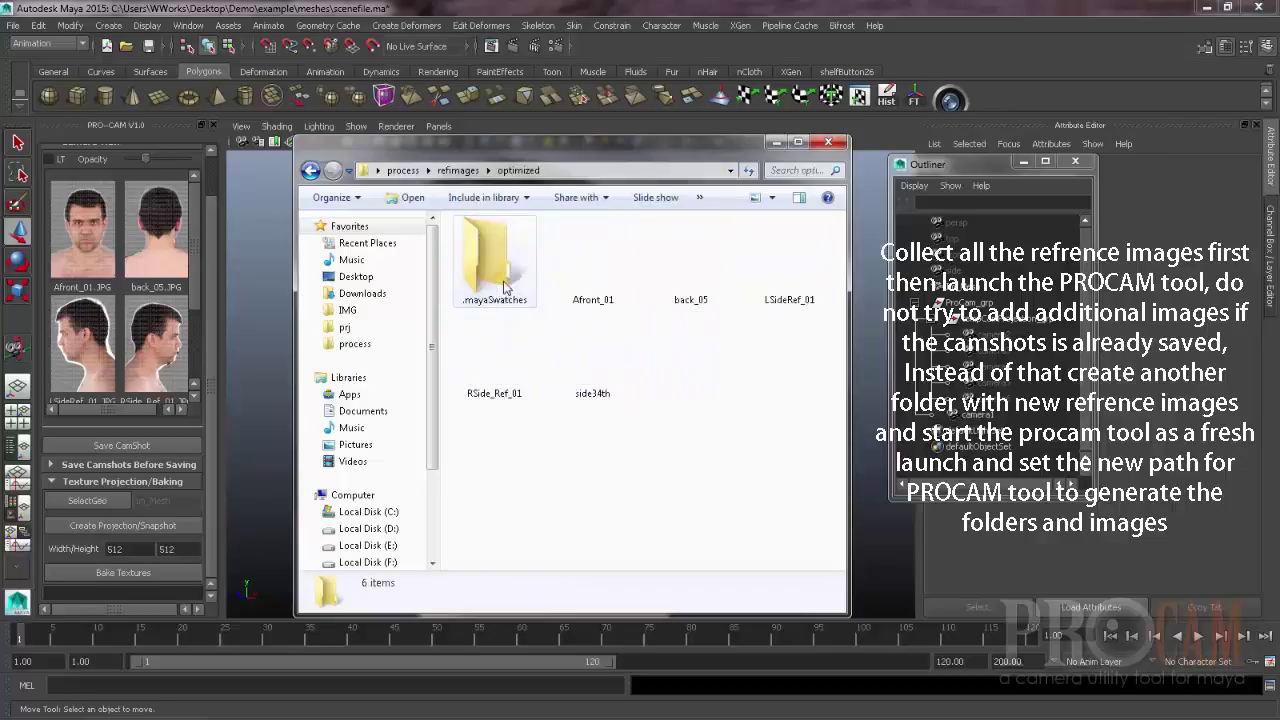
{"action": "left_click", "coordinate": [310, 170]}
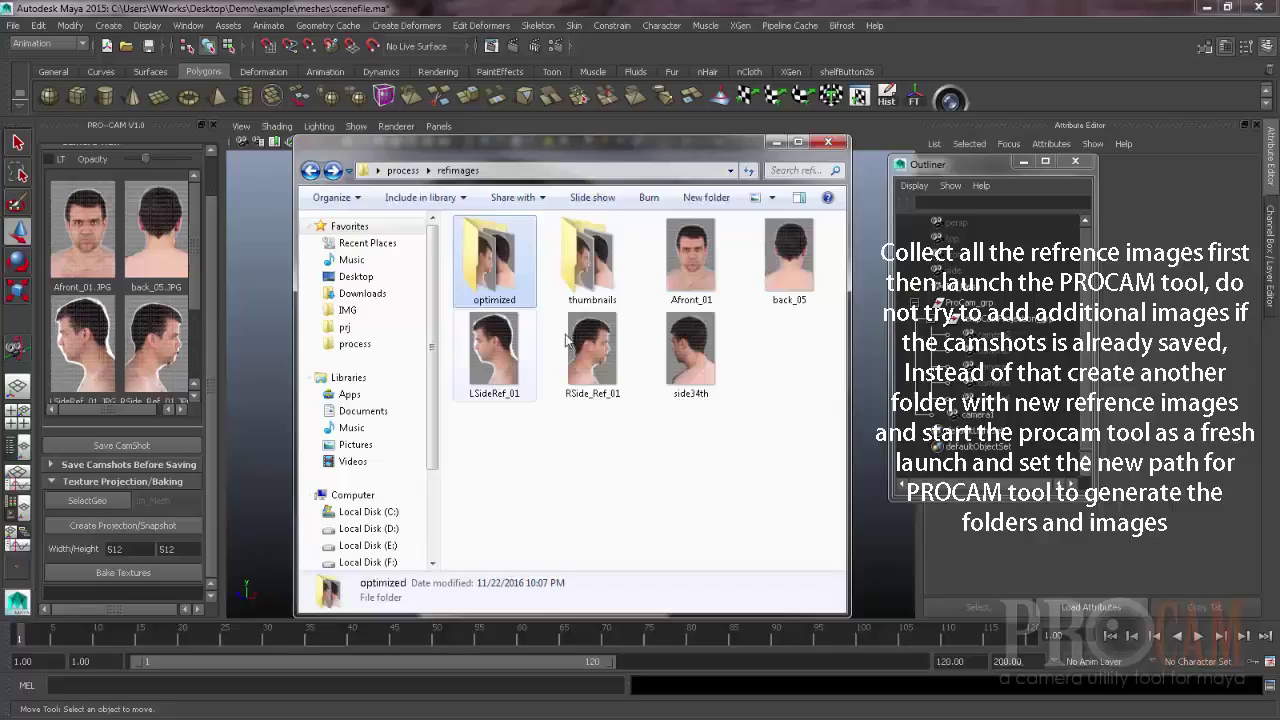
{"action": "double_click", "coordinate": [505, 268]}
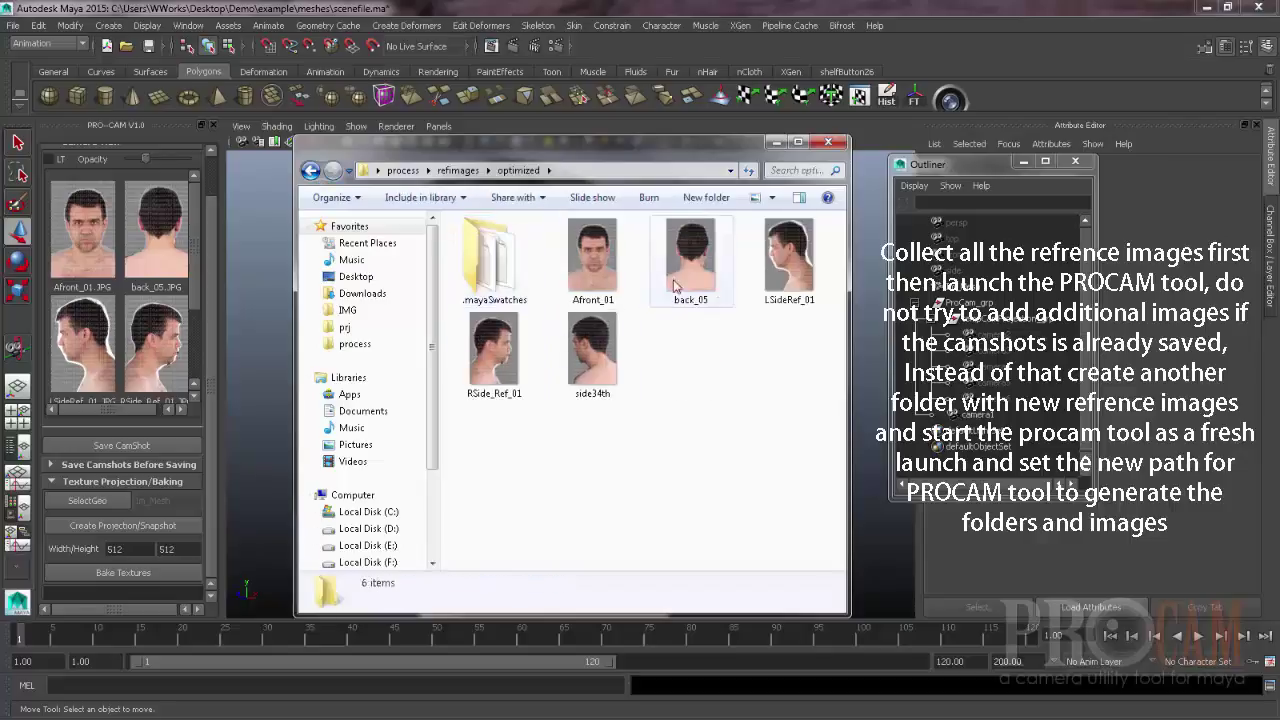
{"action": "left_click", "coordinate": [310, 170]}
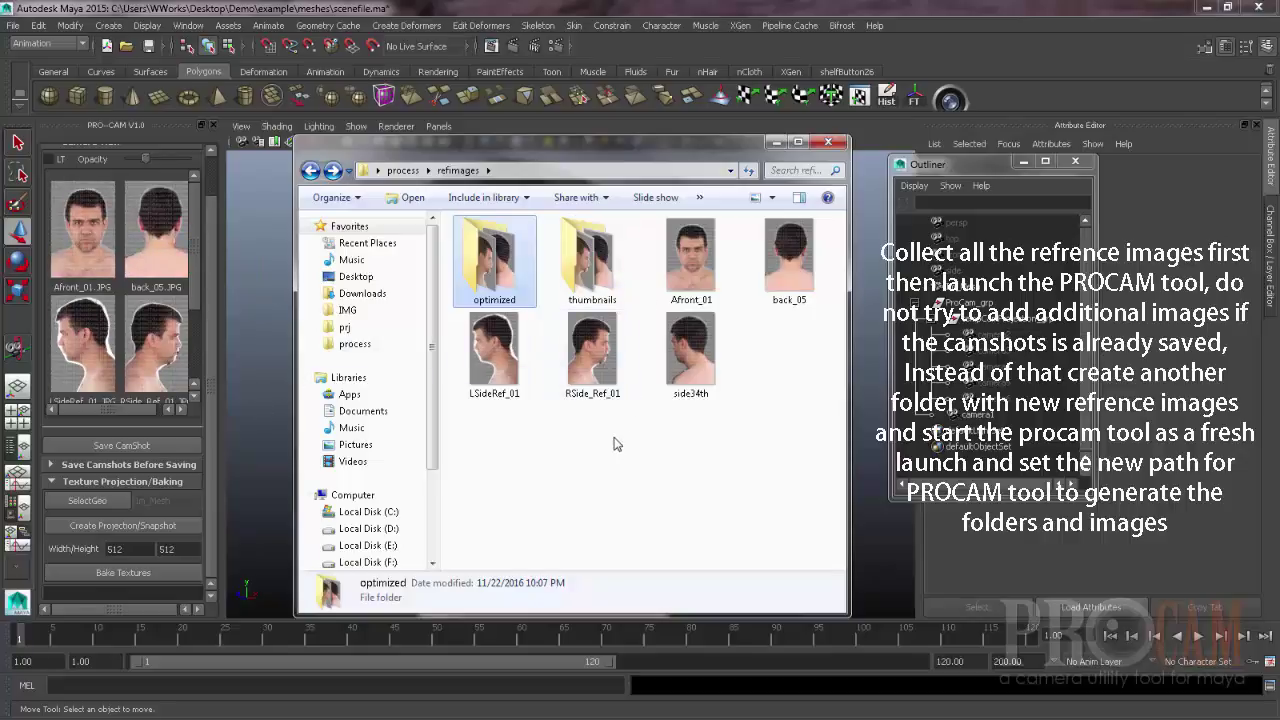
{"action": "left_click", "coordinate": [684, 450]}
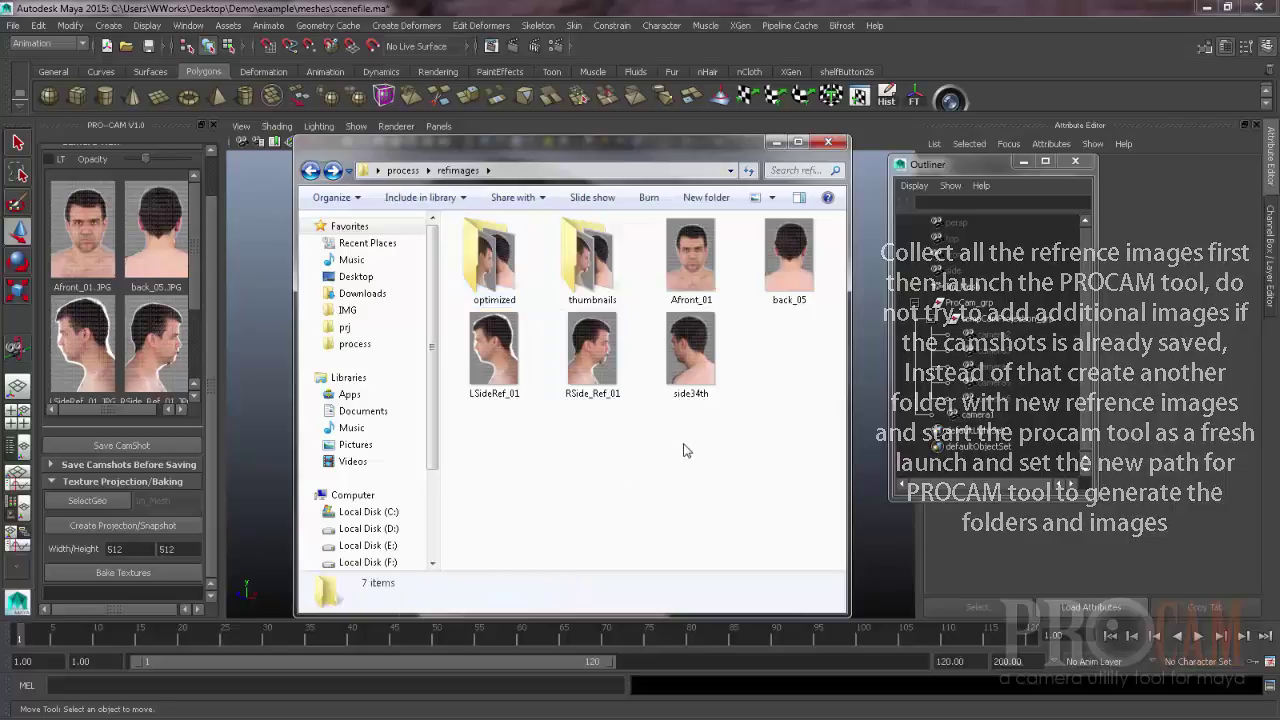